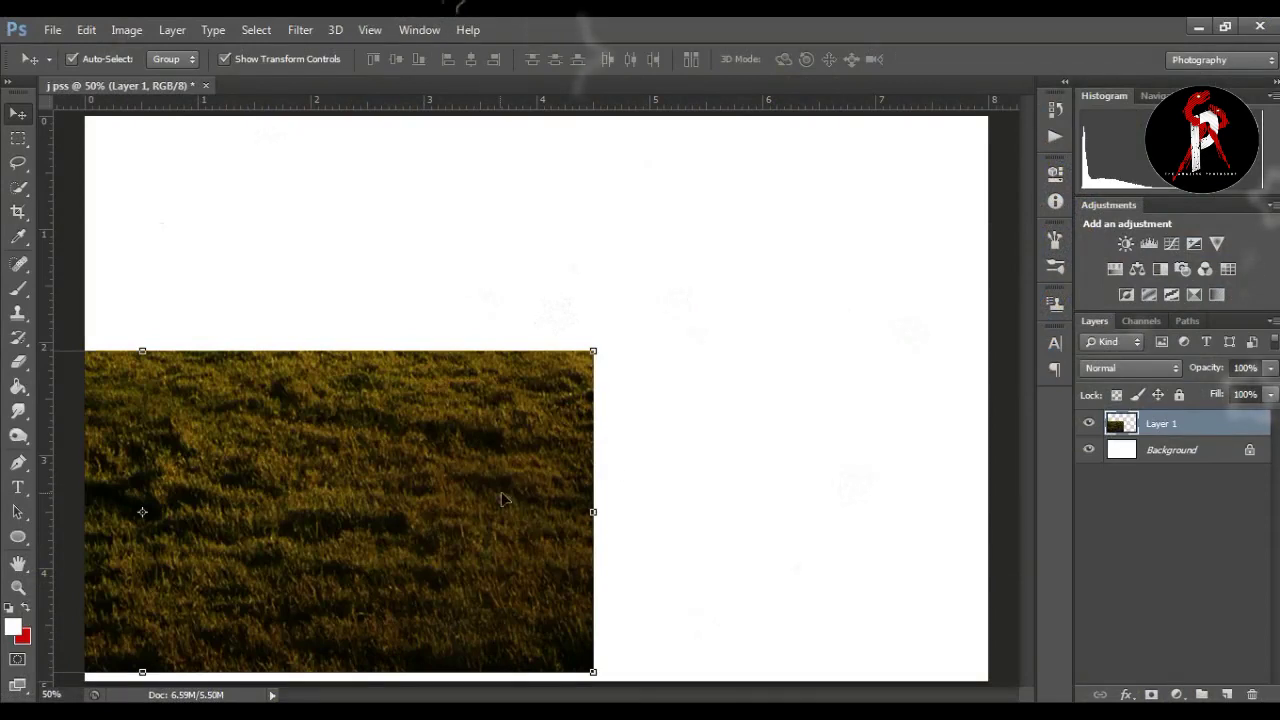
# Place the grass photo across the canvas's lower part and stretch its top edge slightly taller
pyautogui.moveTo(495, 474); pyautogui.dragTo(905, 487)
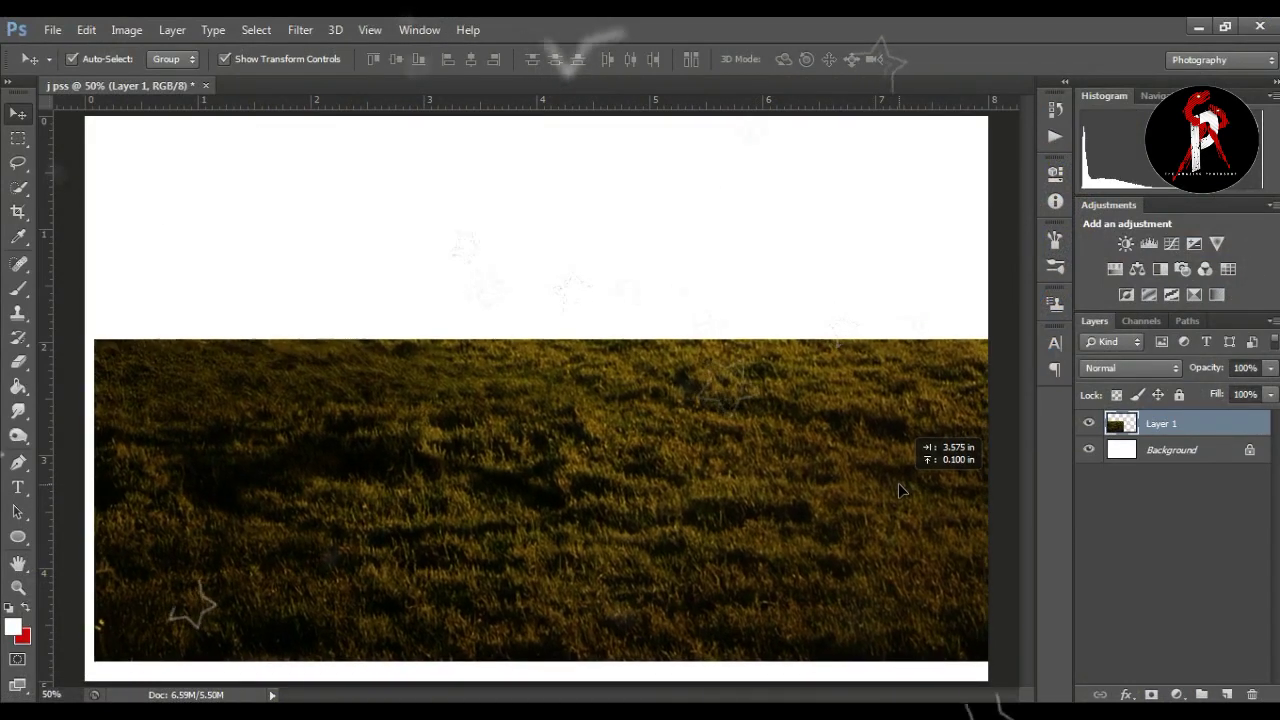
pyautogui.moveTo(905, 487); pyautogui.dragTo(893, 508)
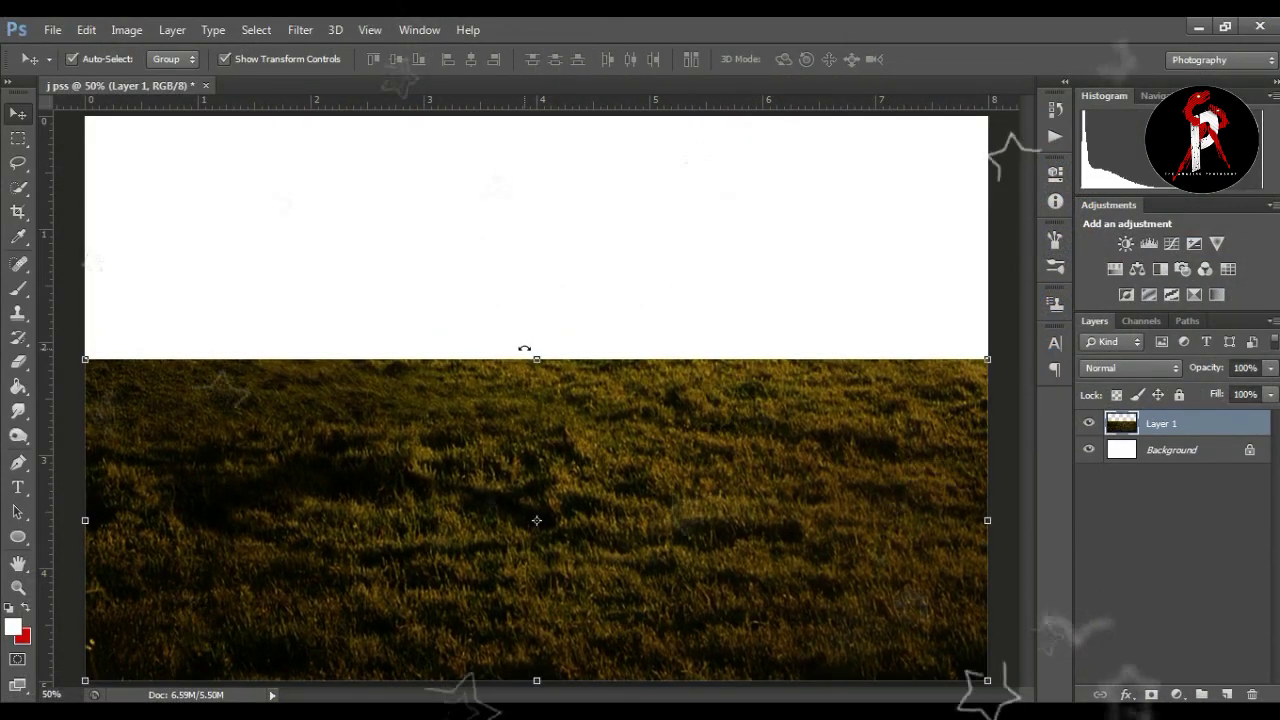
pyautogui.moveTo(537, 359); pyautogui.dragTo(537, 350)
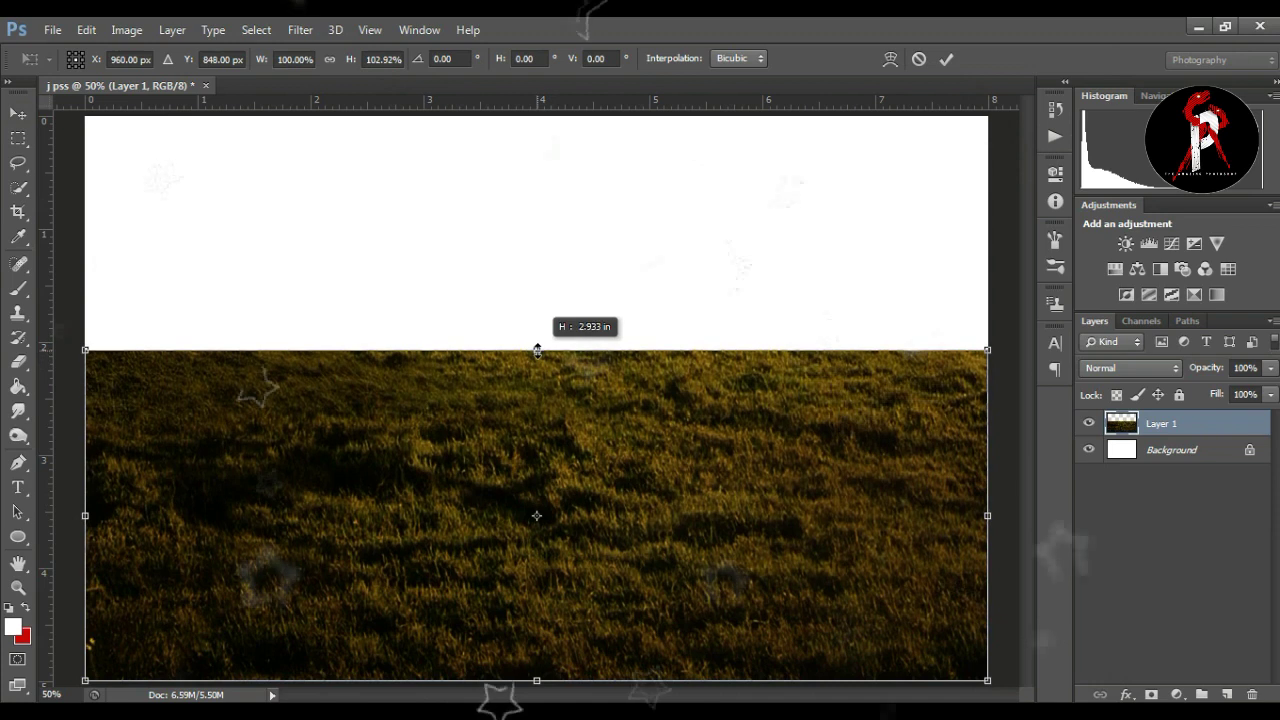
pyautogui.moveTo(537, 350); pyautogui.dragTo(537, 342)
pyautogui.press('Return')
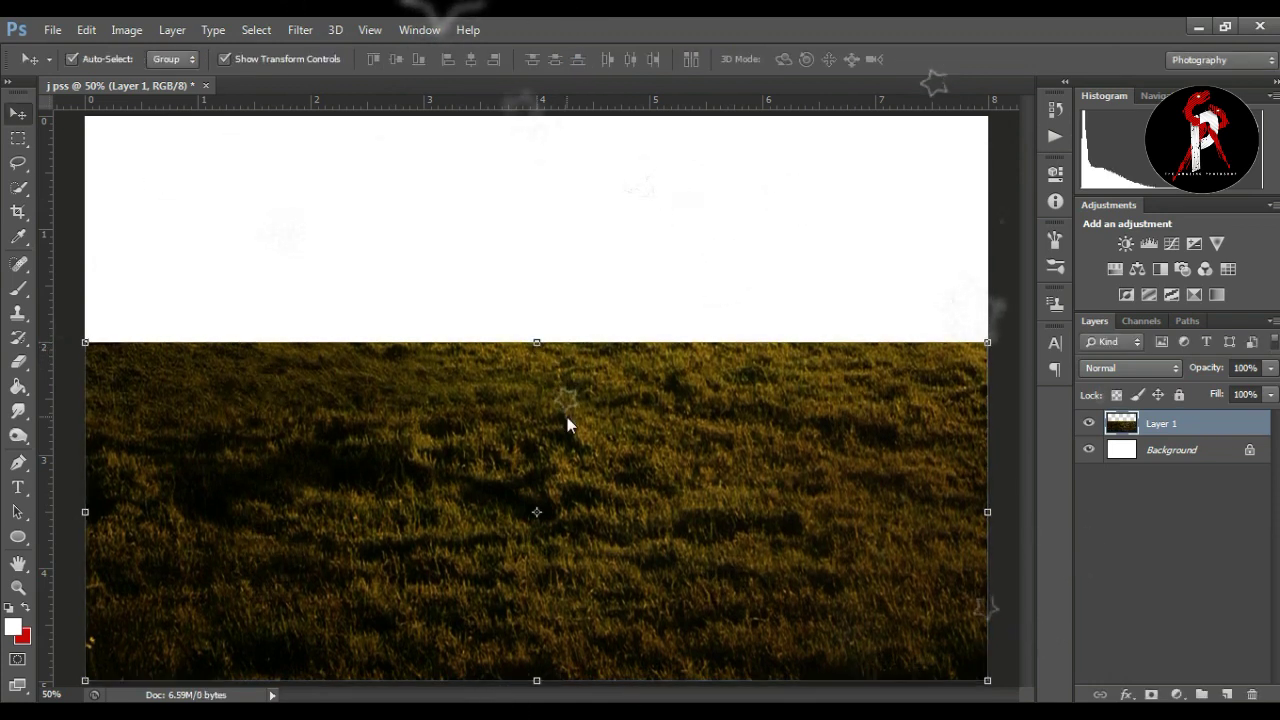
# Add a new layer filled with cyan as a Color Dodge tint at 36% fill
pyautogui.click(1225, 693)
pyautogui.click(15, 630)
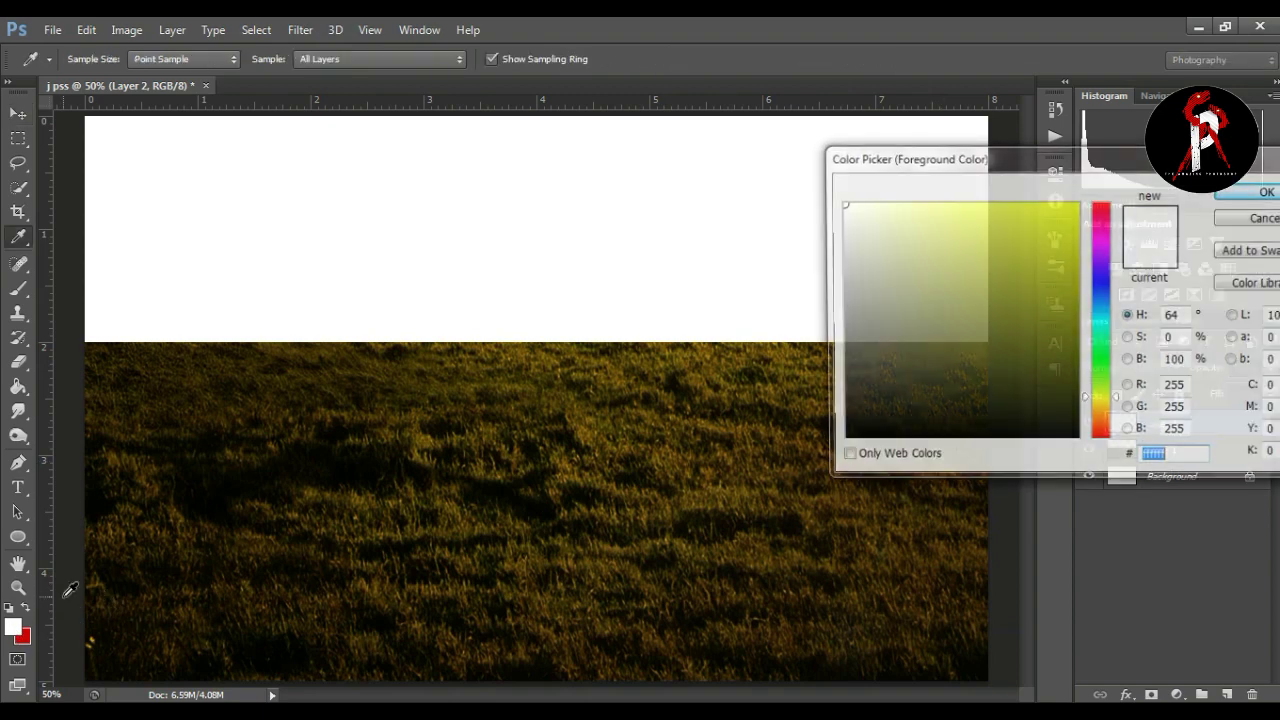
pyautogui.click(1096, 322)
pyautogui.click(1078, 203)
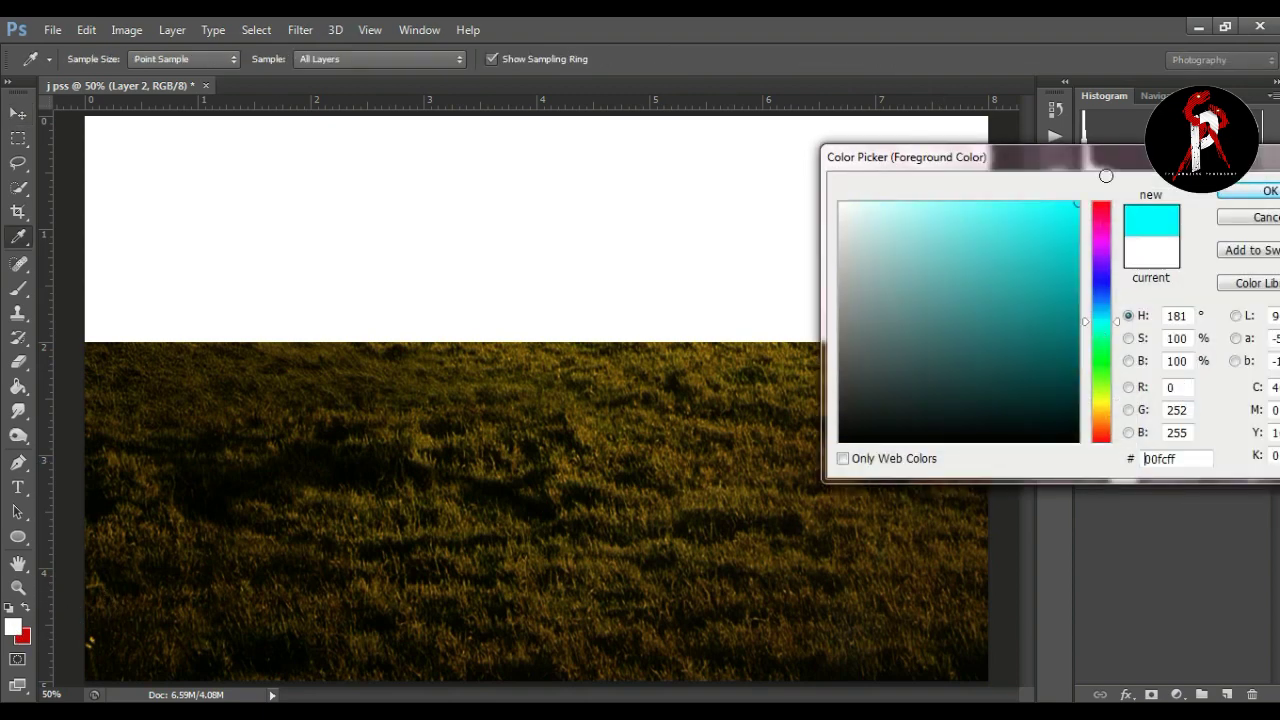
pyautogui.click(1262, 190)
pyautogui.click(18, 289)
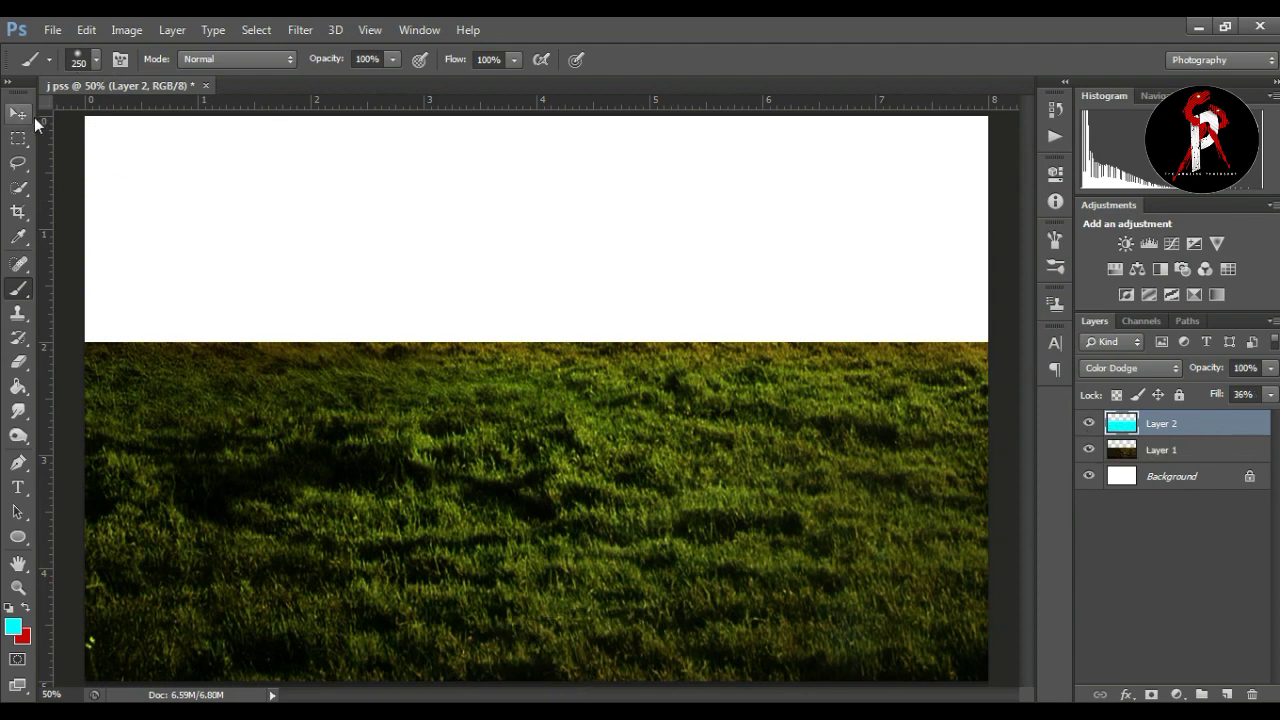
# Paste the white mushroom onto the left grass and start free-transforming it
pyautogui.click(18, 113)
pyautogui.hotkey('ctrl', 'v')
pyautogui.moveTo(305, 466); pyautogui.dragTo(415, 389)
pyautogui.hotkey('ctrl', 't')
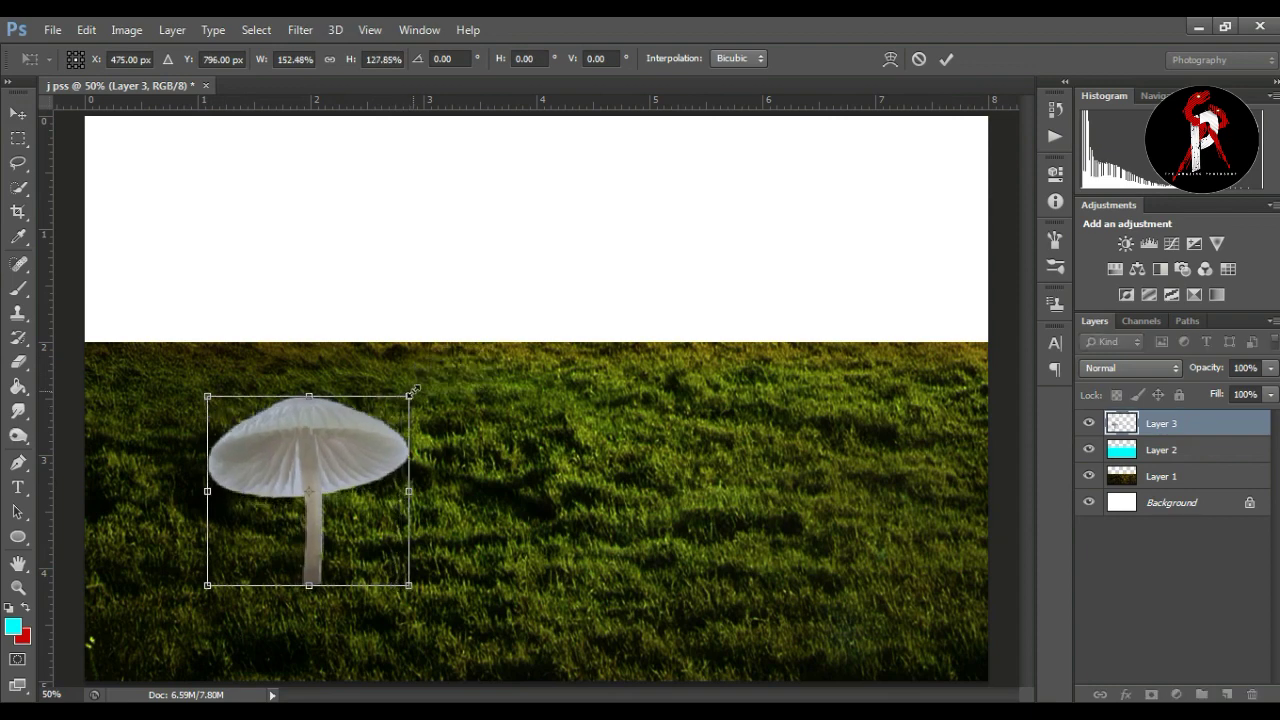
# Nudge the mushroom down-left and enlarge it slightly
pyautogui.moveTo(353, 485); pyautogui.dragTo(346, 505)
pyautogui.press('Return')
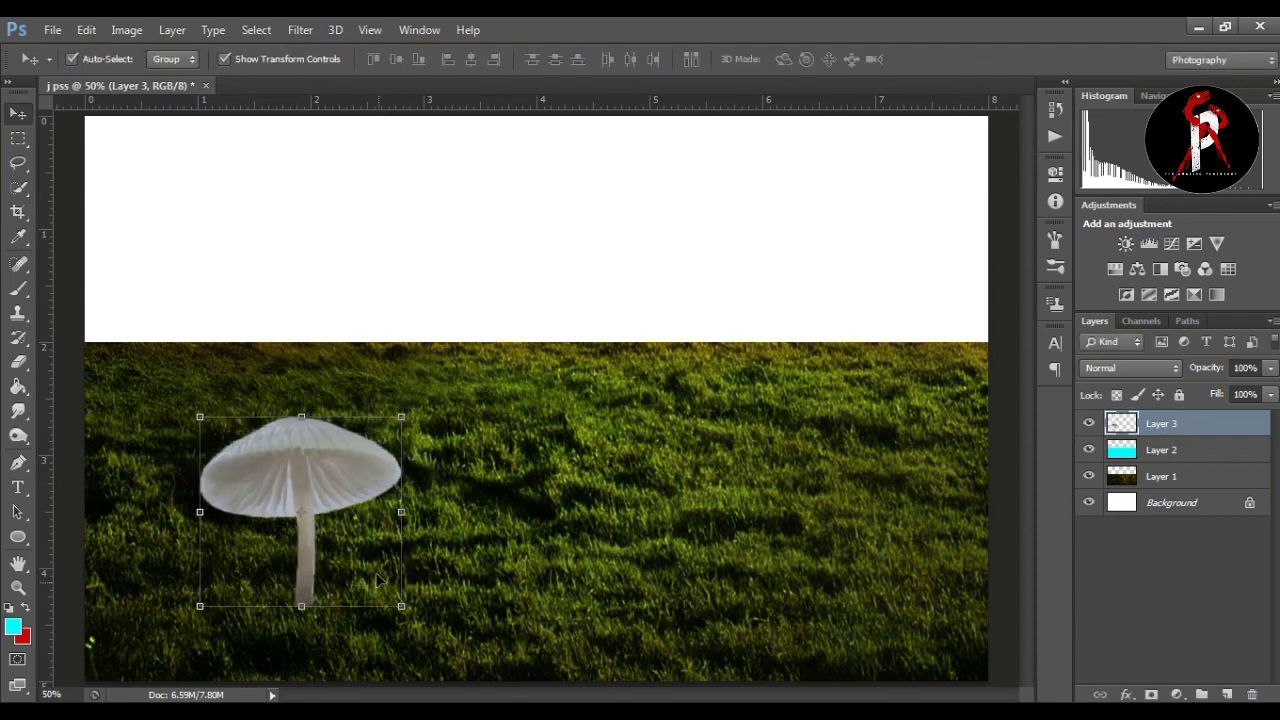
pyautogui.moveTo(400, 607); pyautogui.dragTo(406, 616)
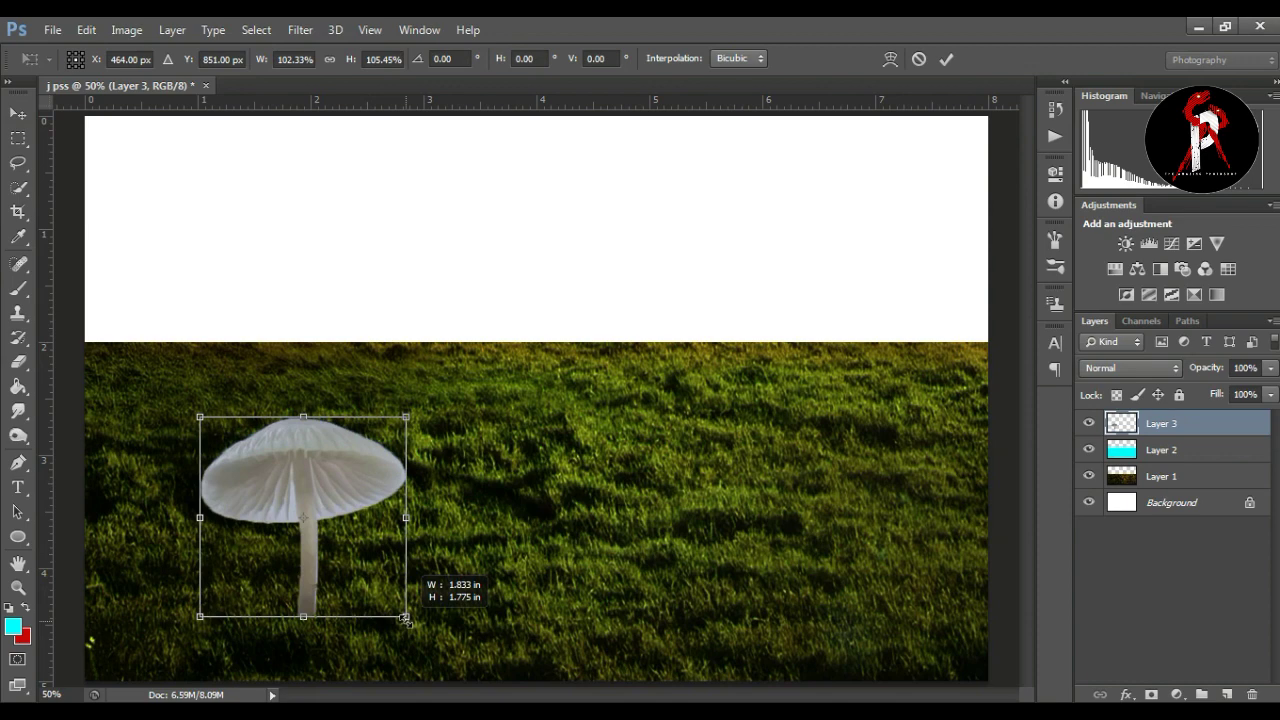
# Warp the mushroom so its cap bulges wider and its stem bends to the right
pyautogui.rightClick(397, 435)
pyautogui.click(460, 263)
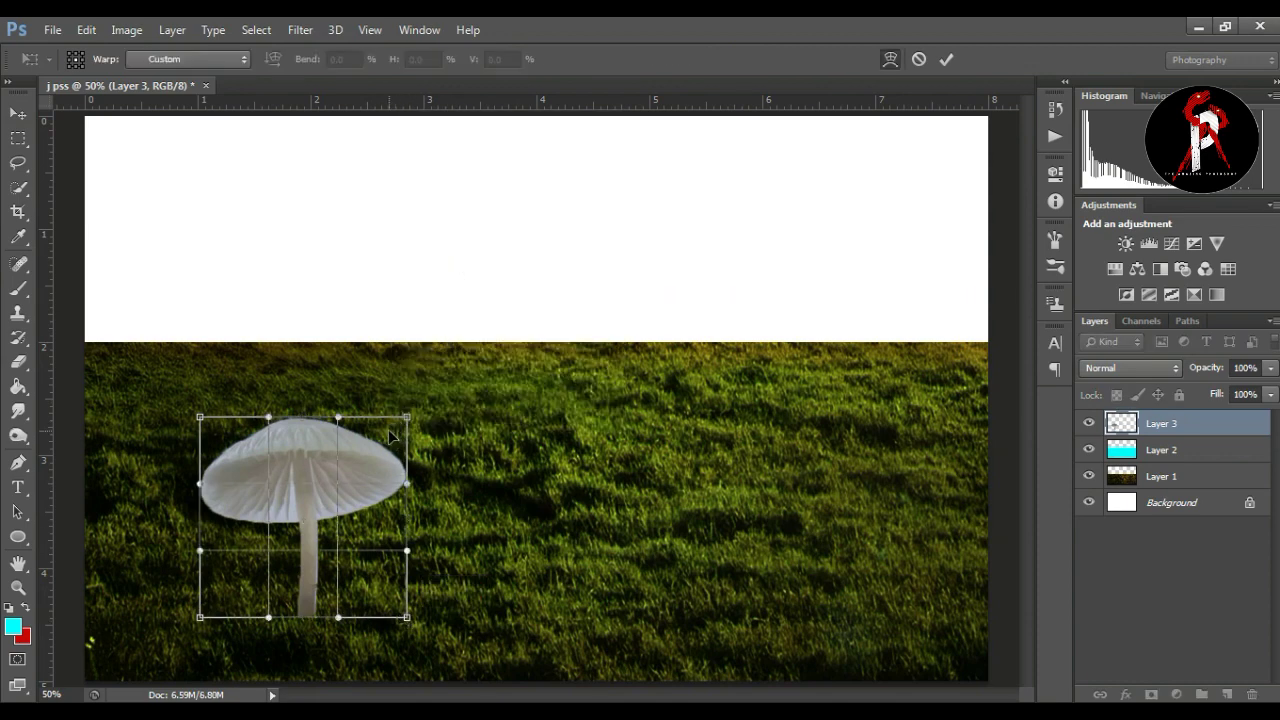
pyautogui.moveTo(399, 425); pyautogui.dragTo(422, 429)
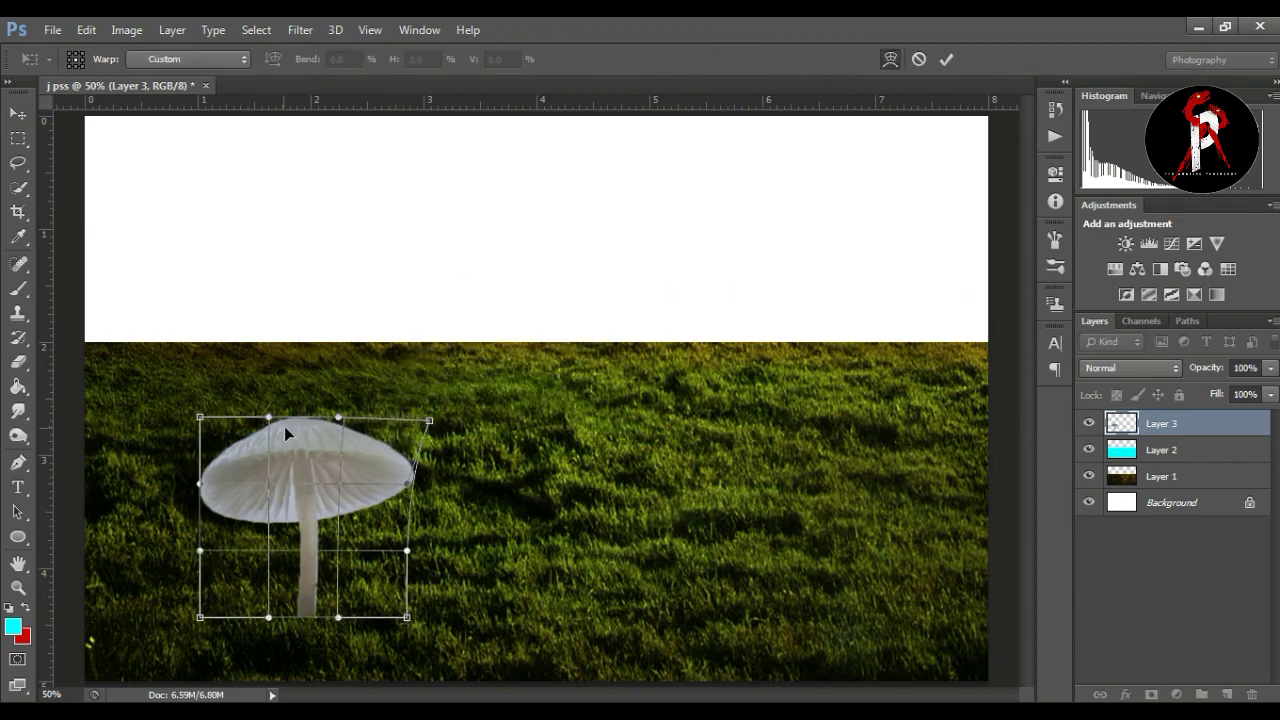
pyautogui.moveTo(304, 414)
pyautogui.mouseDown()
pyautogui.moveTo(304, 398)
pyautogui.moveTo(300, 438)
pyautogui.mouseUp()
pyautogui.moveTo(215, 478); pyautogui.dragTo(200, 480)
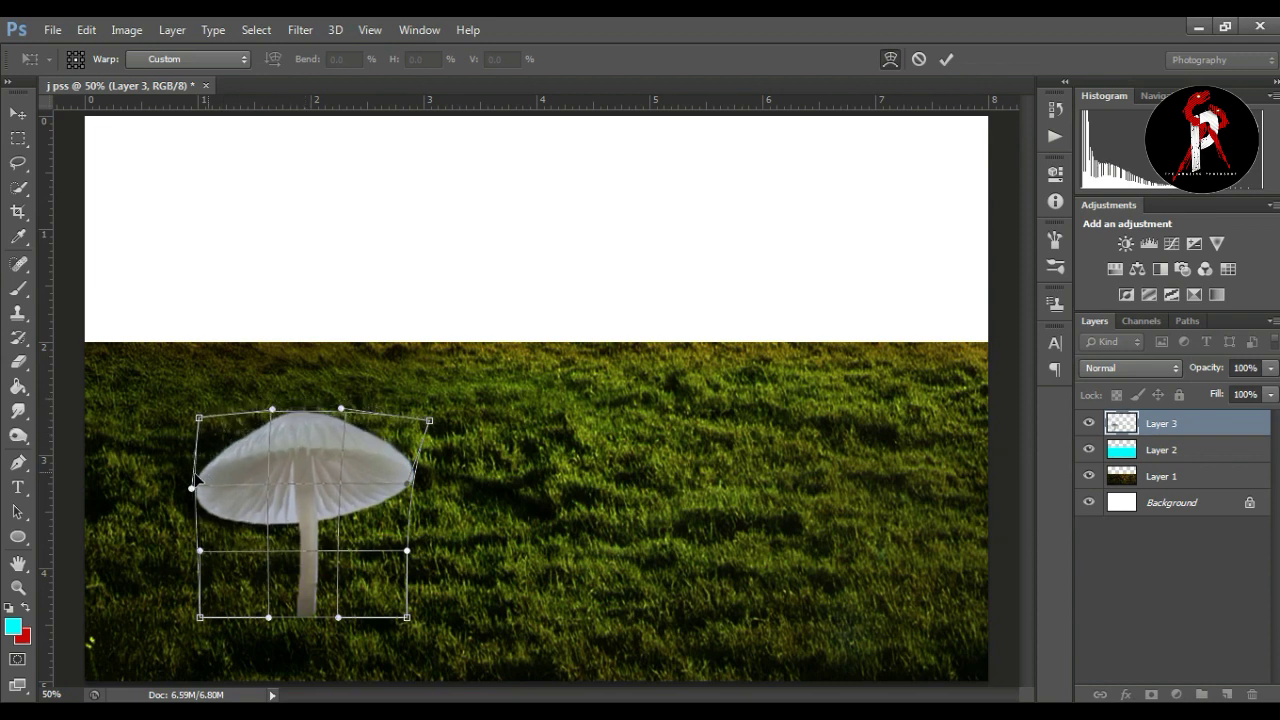
pyautogui.moveTo(304, 618)
pyautogui.mouseDown()
pyautogui.moveTo(298, 585)
pyautogui.moveTo(268, 612)
pyautogui.mouseUp()
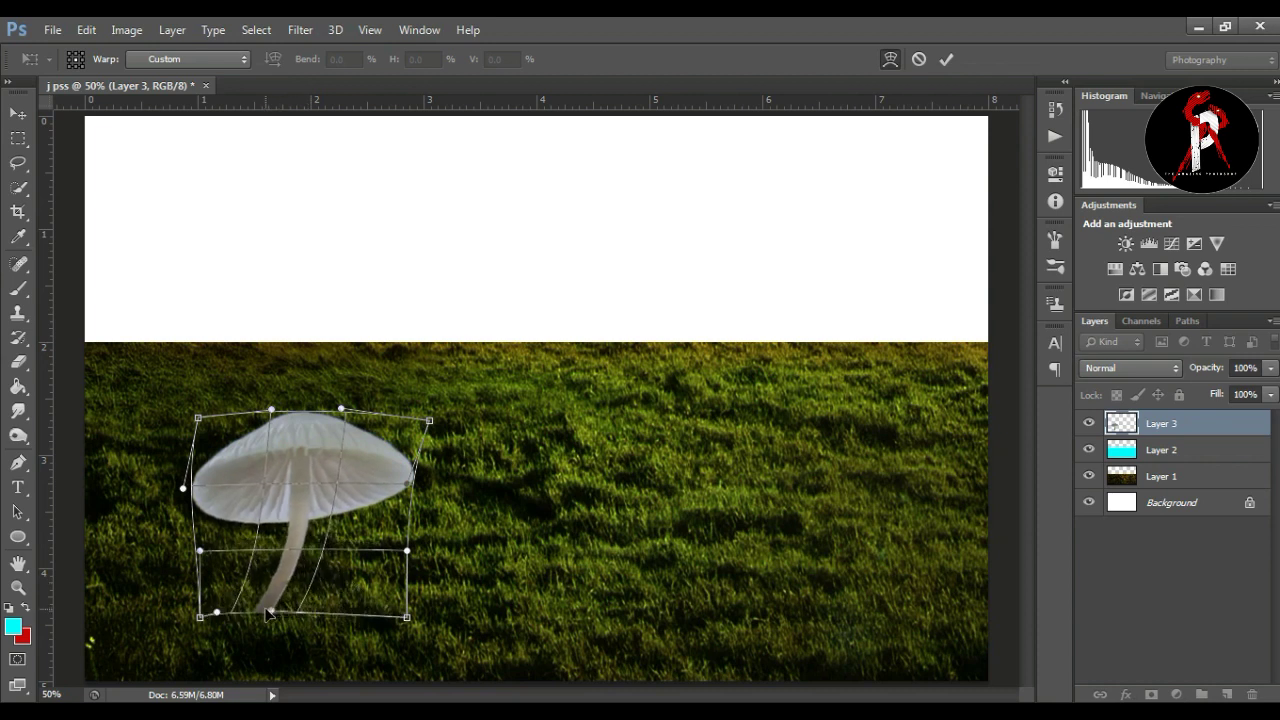
pyautogui.moveTo(313, 420); pyautogui.dragTo(317, 417)
pyautogui.moveTo(413, 430); pyautogui.dragTo(416, 431)
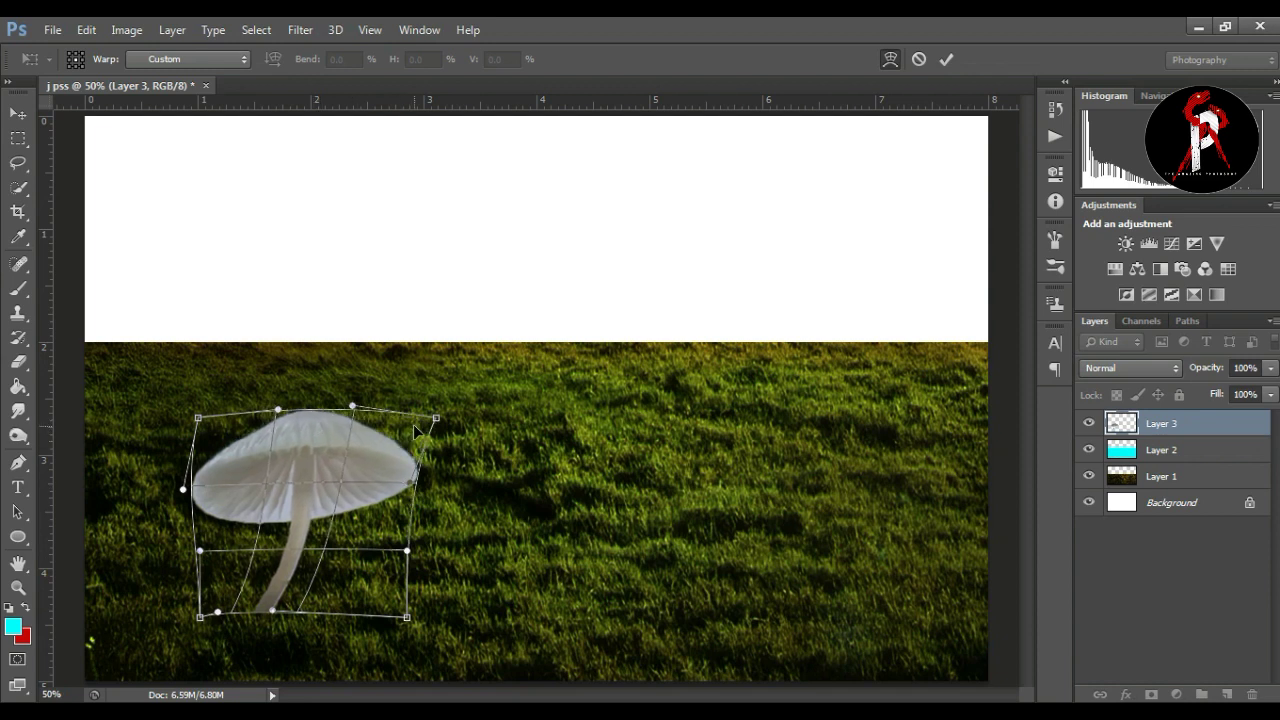
pyautogui.moveTo(214, 431); pyautogui.dragTo(226, 432)
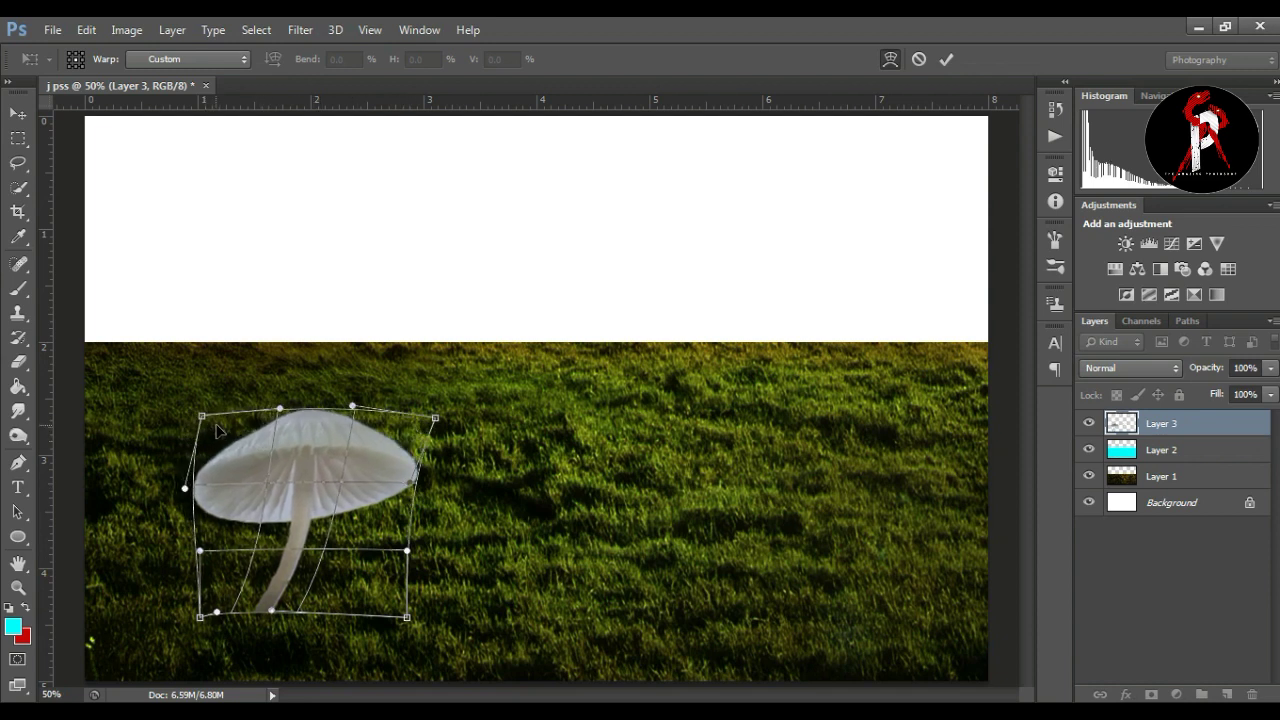
pyautogui.moveTo(373, 437); pyautogui.dragTo(400, 430)
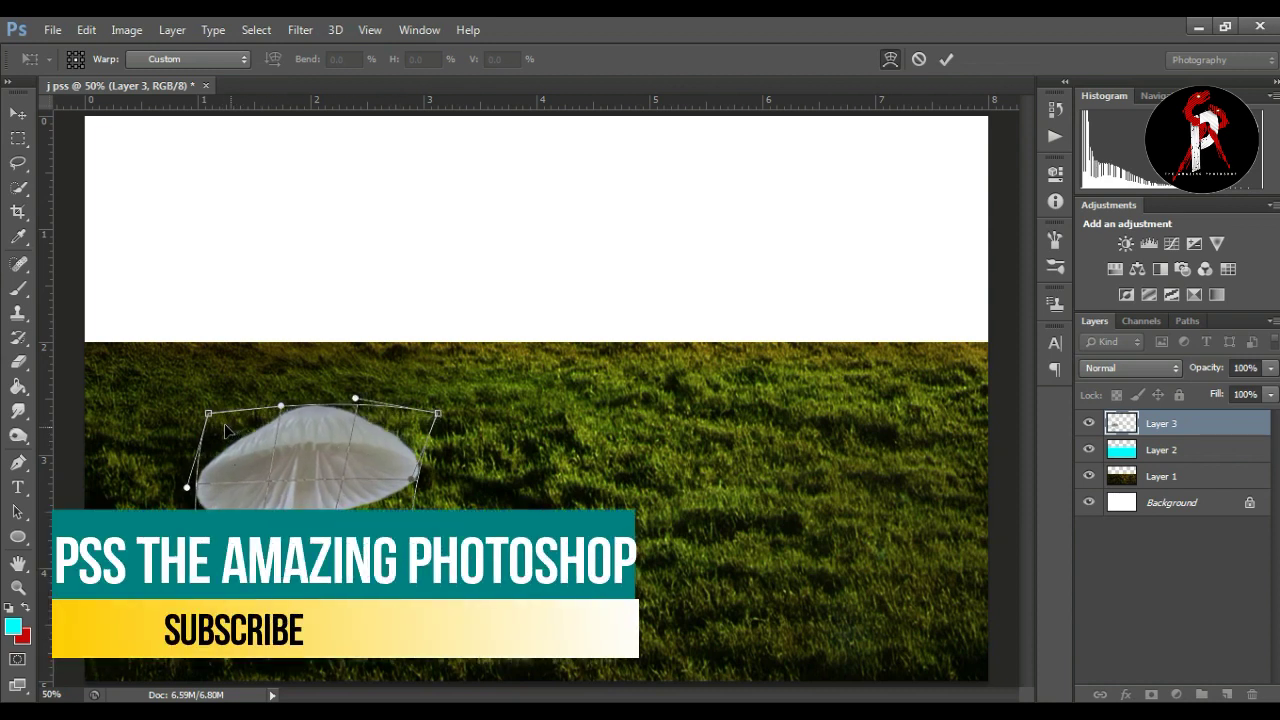
pyautogui.moveTo(224, 423); pyautogui.dragTo(216, 421)
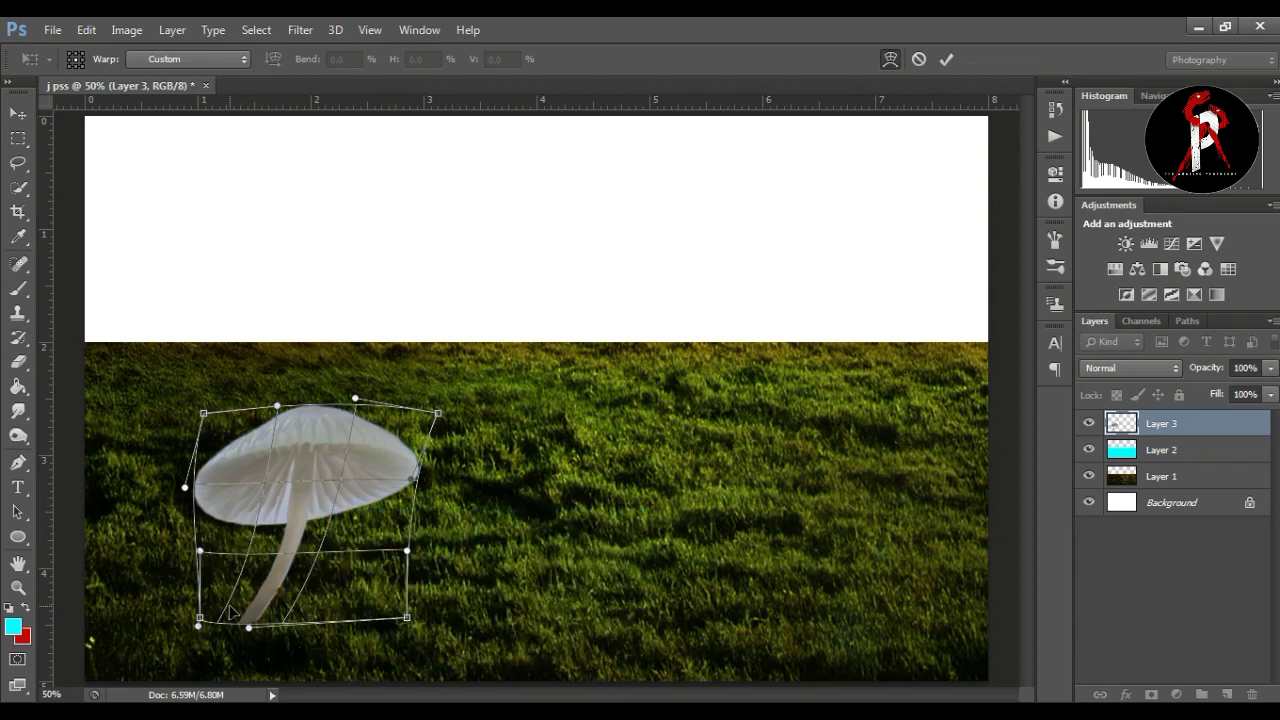
pyautogui.moveTo(287, 619)
pyautogui.mouseDown()
pyautogui.moveTo(343, 620)
pyautogui.moveTo(385, 583)
pyautogui.moveTo(376, 577)
pyautogui.mouseUp()
# Commit the warp, add a layer mask, and paint black to hide the stem's base
pyautogui.click(946, 59)
pyautogui.click(1150, 693)
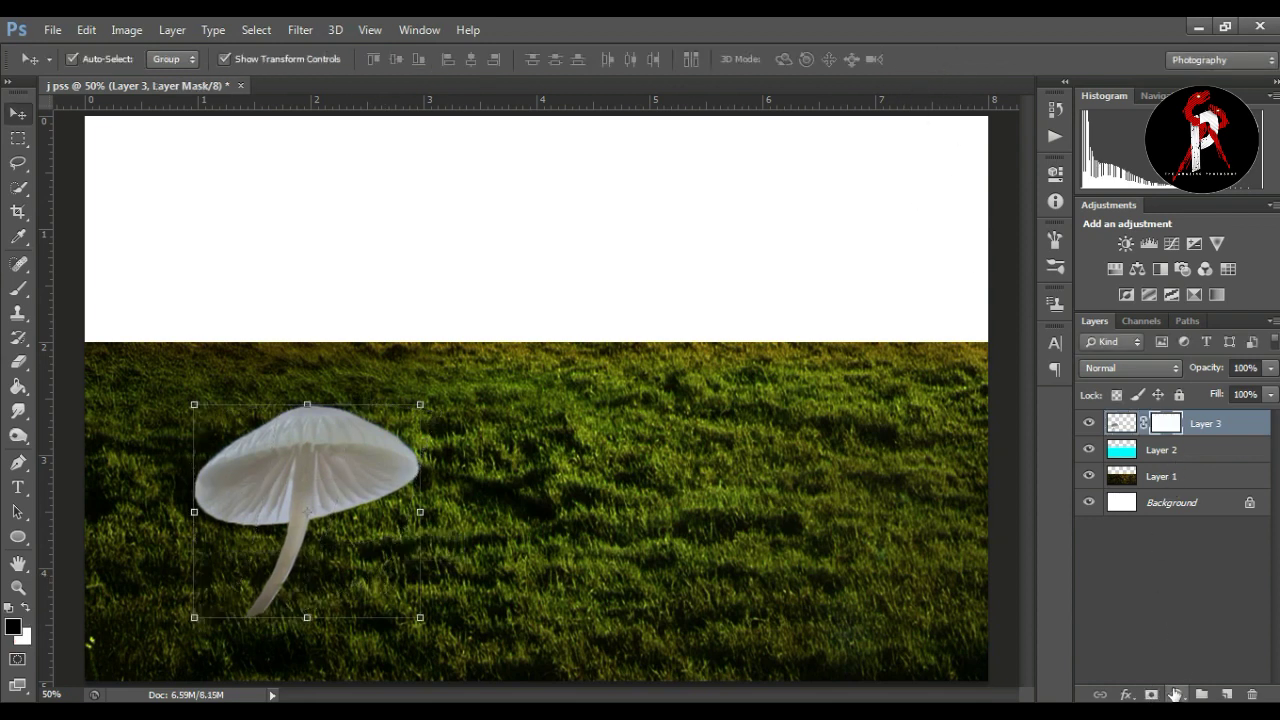
pyautogui.click(18, 288)
pyautogui.moveTo(369, 639); pyautogui.dragTo(243, 634)
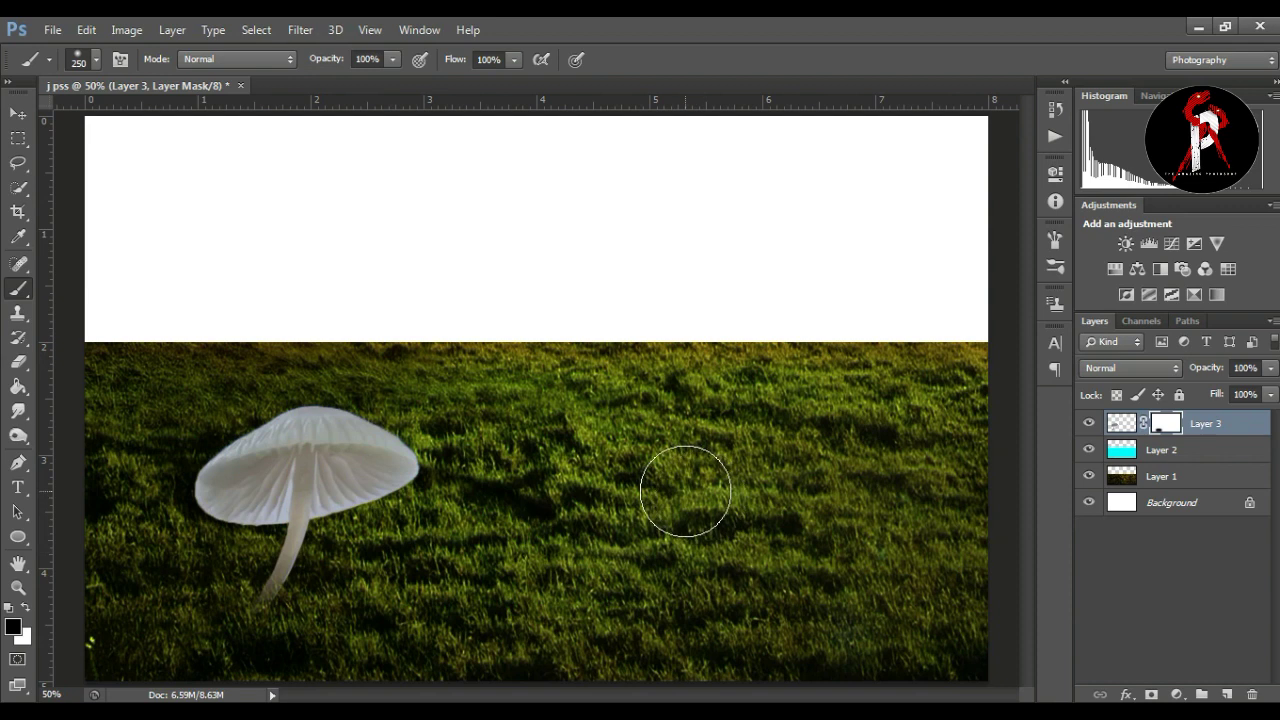
pyautogui.press(']')
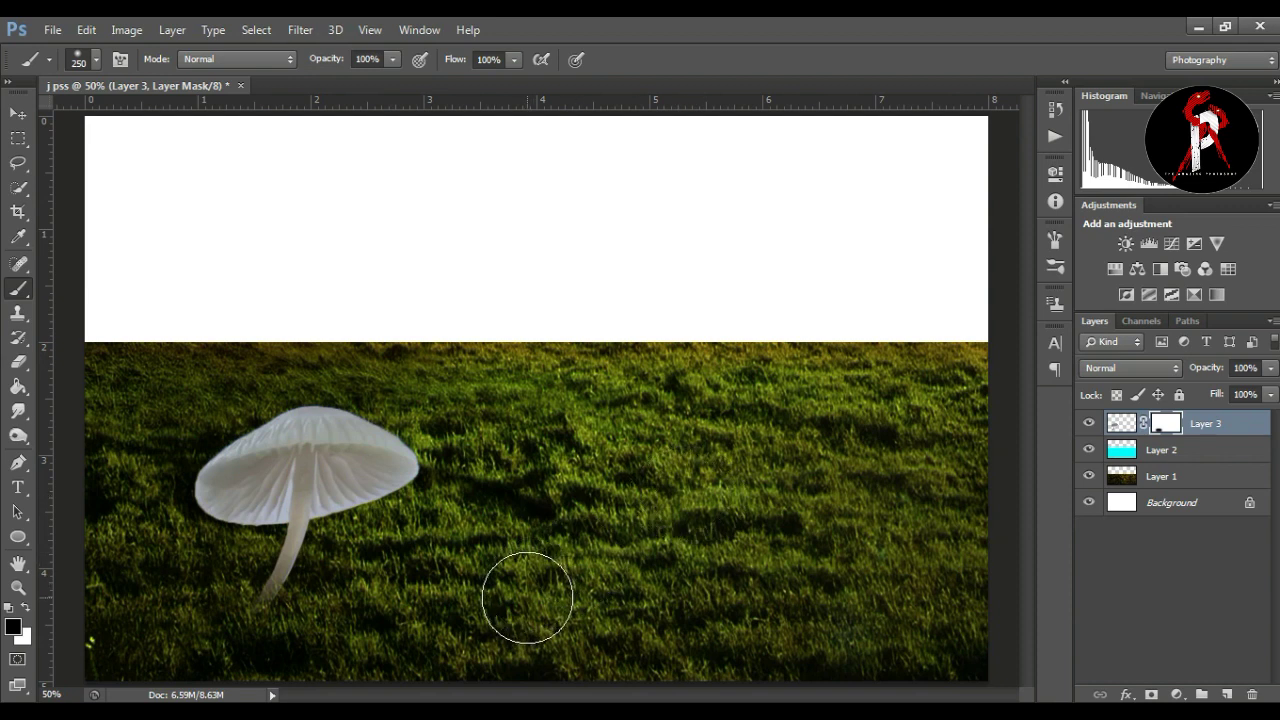
pyautogui.click(26, 608)
pyautogui.moveTo(271, 614); pyautogui.dragTo(277, 586)
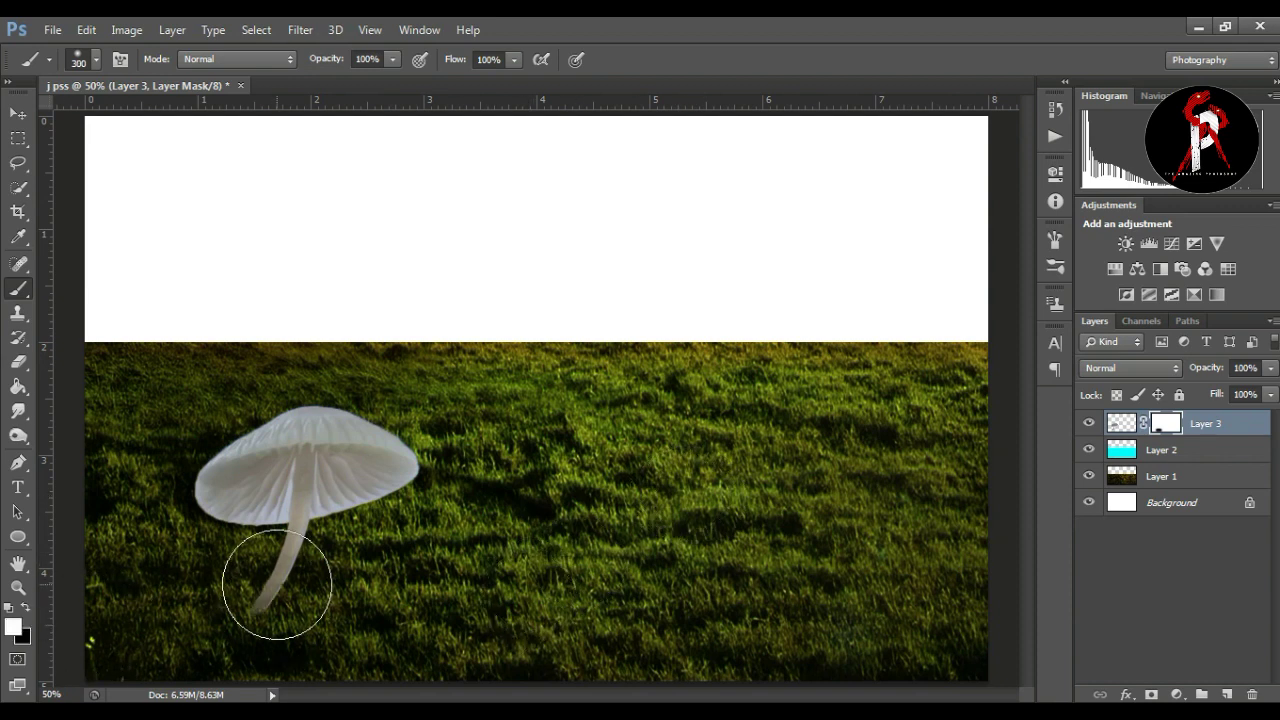
pyautogui.click(29, 610)
pyautogui.press('[')
pyautogui.press('[')
pyautogui.press('[')
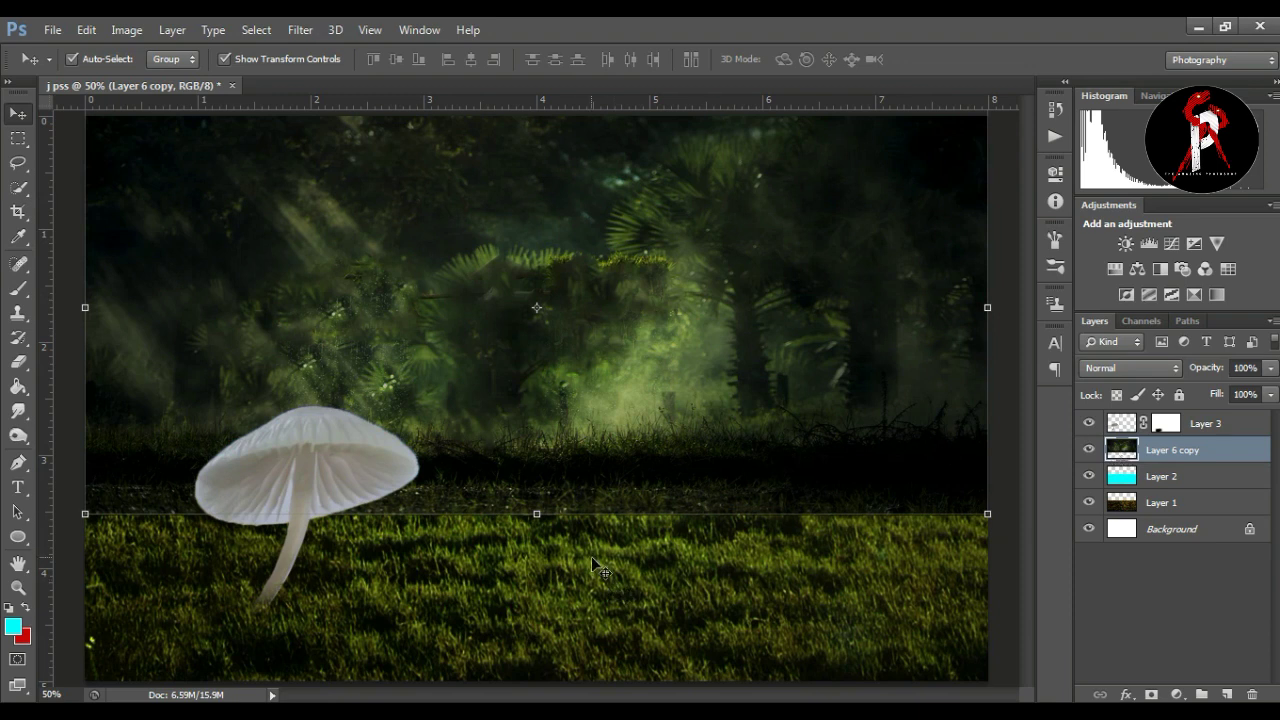
# Mask the forest copy's lower band so the grass shows through across the horizon
pyautogui.click(1147, 694)
pyautogui.moveTo(647, 313); pyautogui.dragTo(648, 334)
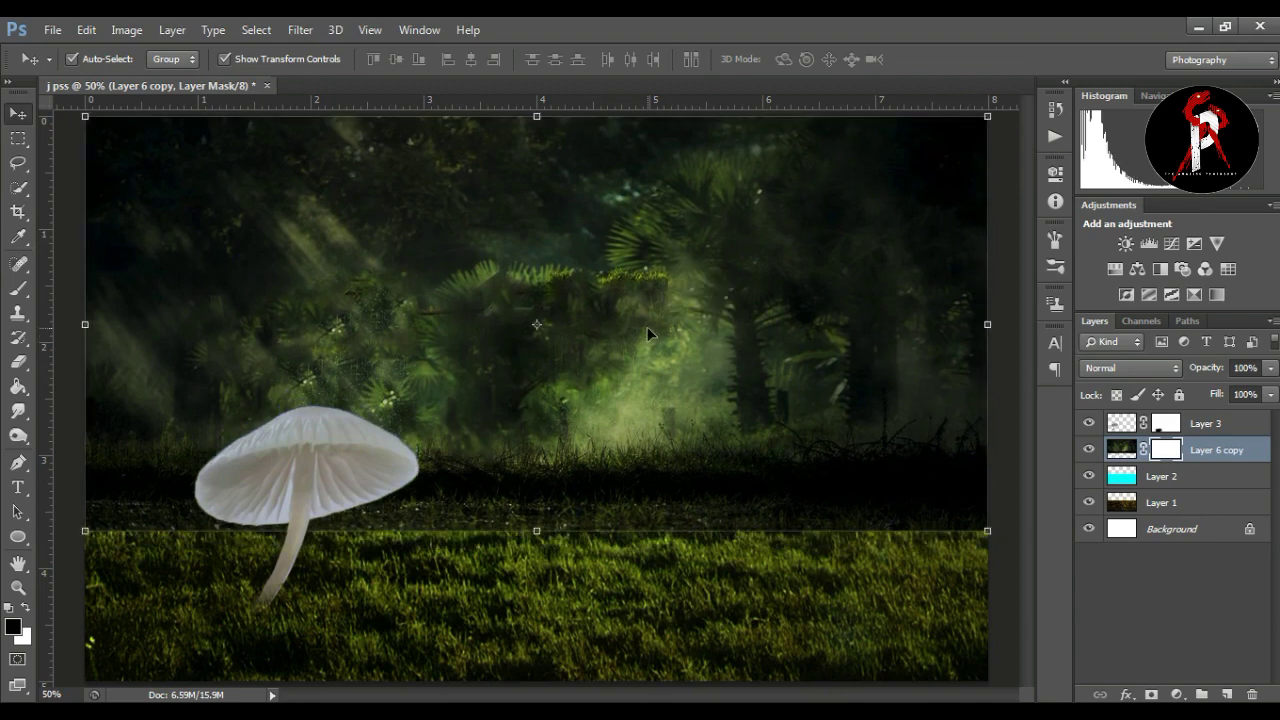
pyautogui.click(19, 292)
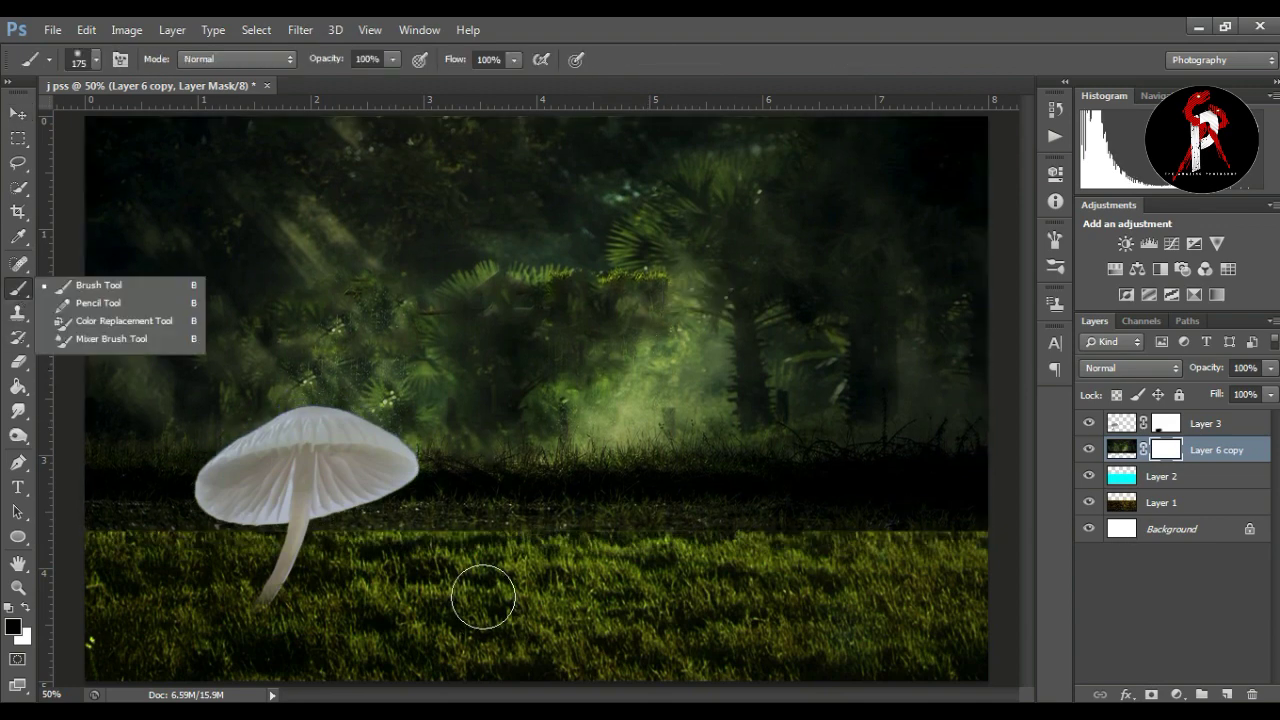
pyautogui.press(']')
pyautogui.moveTo(568, 536); pyautogui.dragTo(346, 537)
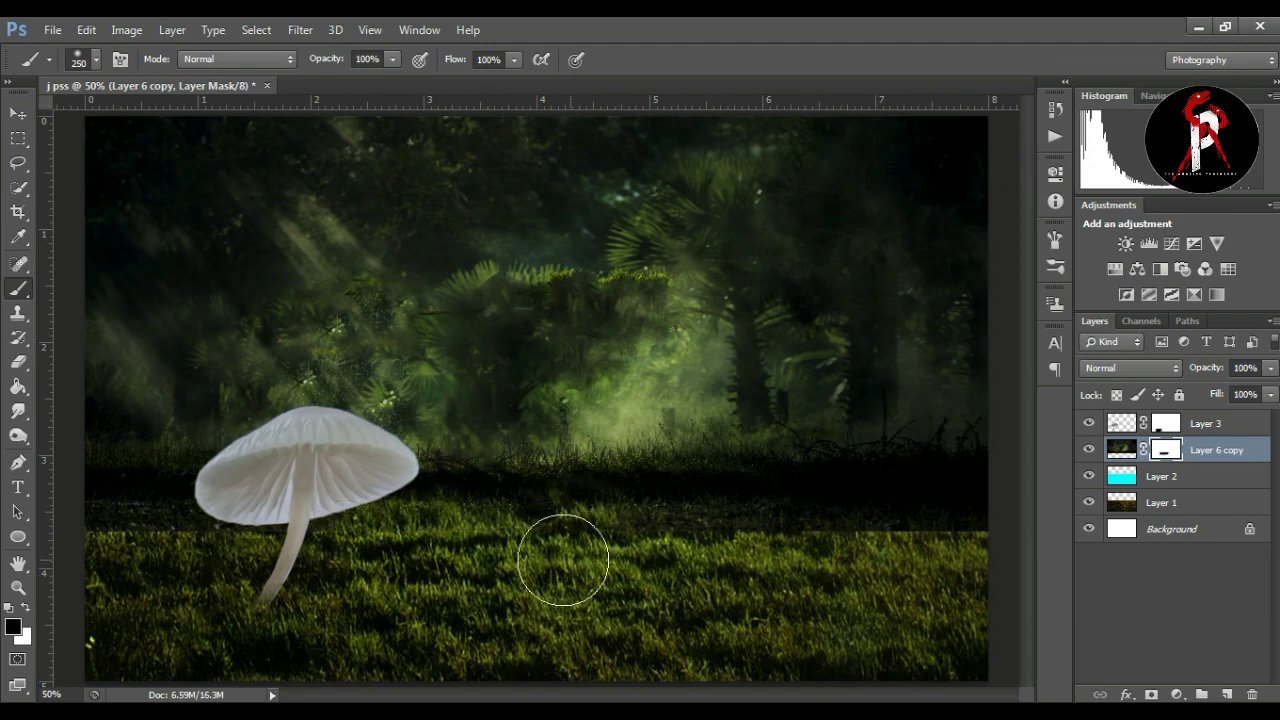
pyautogui.moveTo(571, 543); pyautogui.dragTo(308, 557)
pyautogui.press(']')
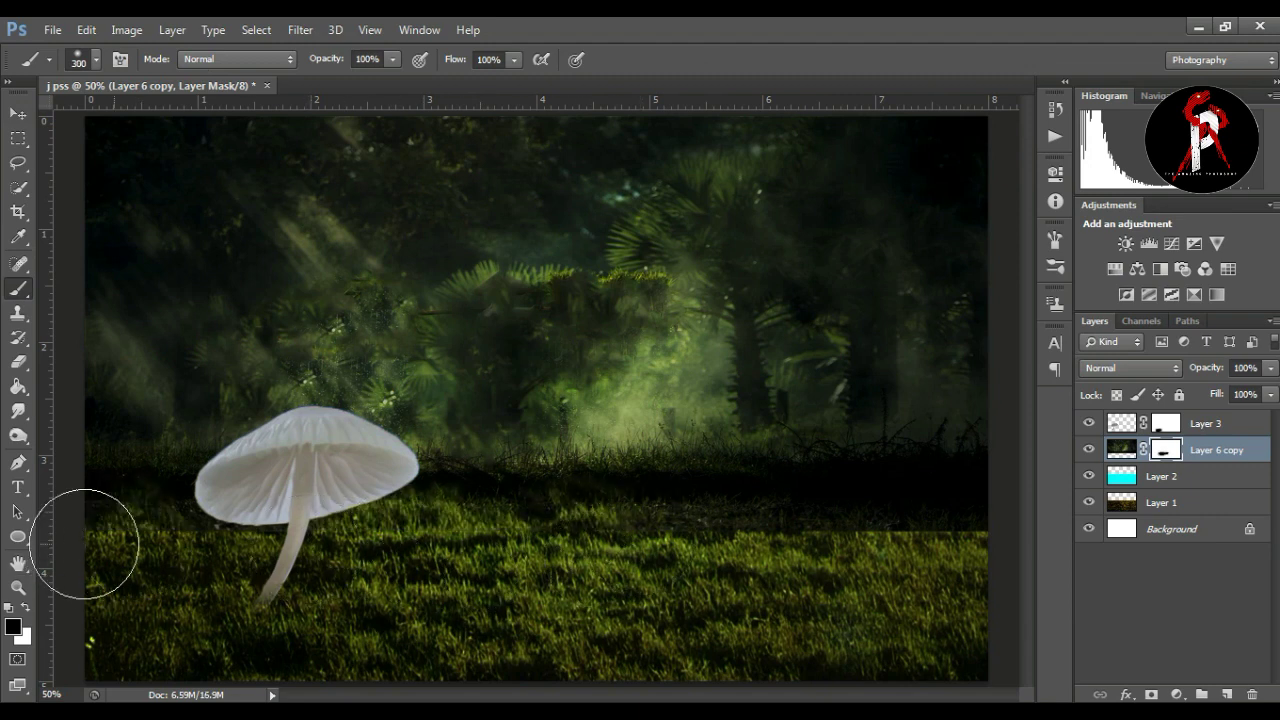
pyautogui.moveTo(434, 531); pyautogui.dragTo(988, 540)
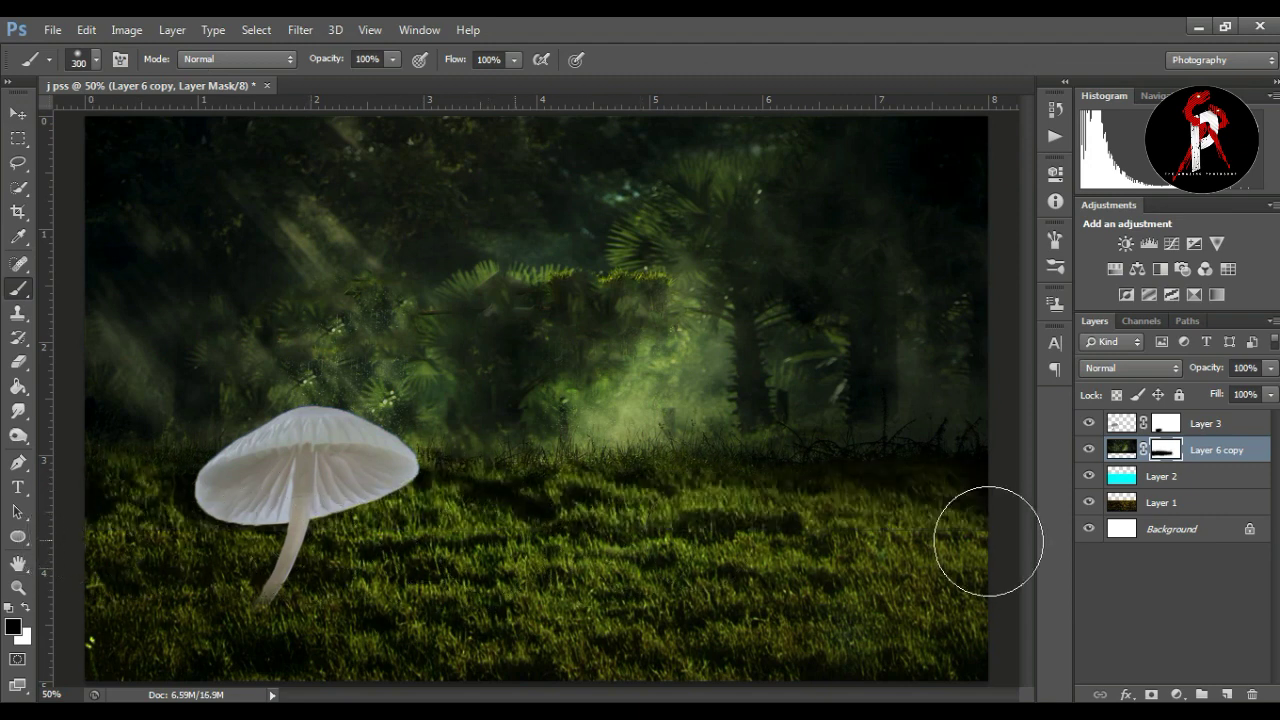
pyautogui.moveTo(680, 524); pyautogui.dragTo(1051, 528)
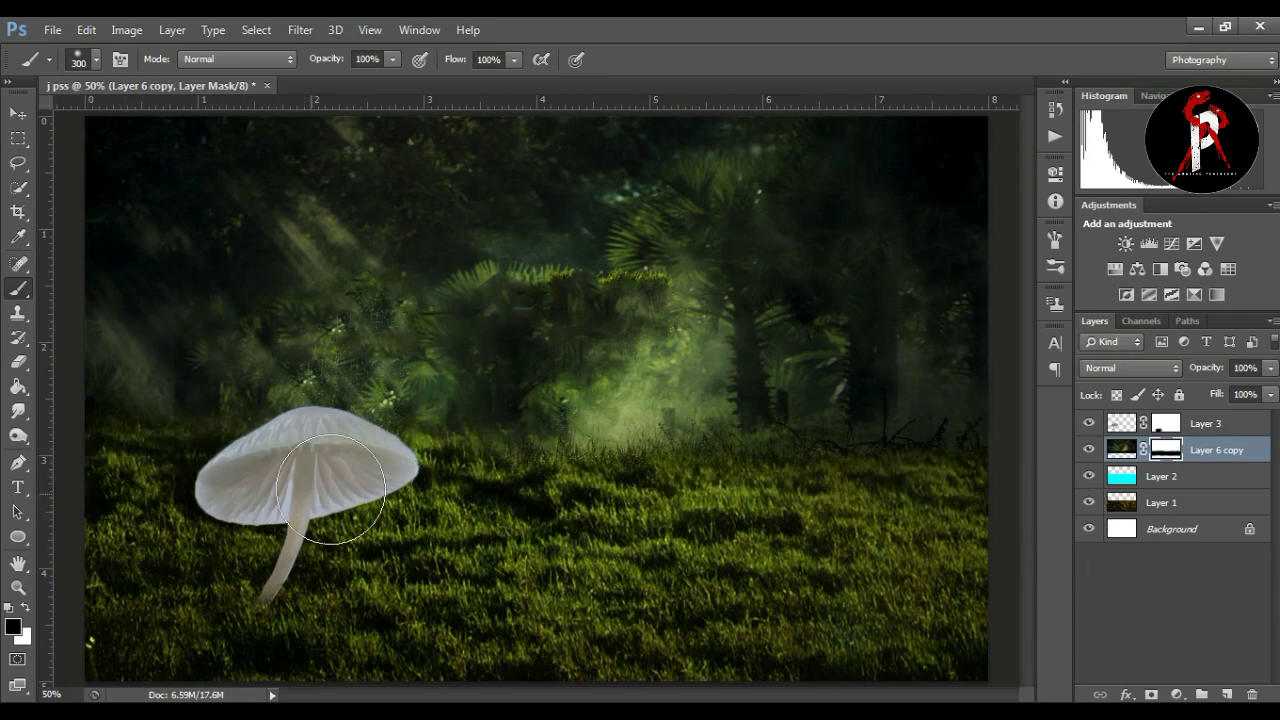
pyautogui.moveTo(577, 500); pyautogui.dragTo(886, 529)
pyautogui.hotkey('ctrl', 'z')
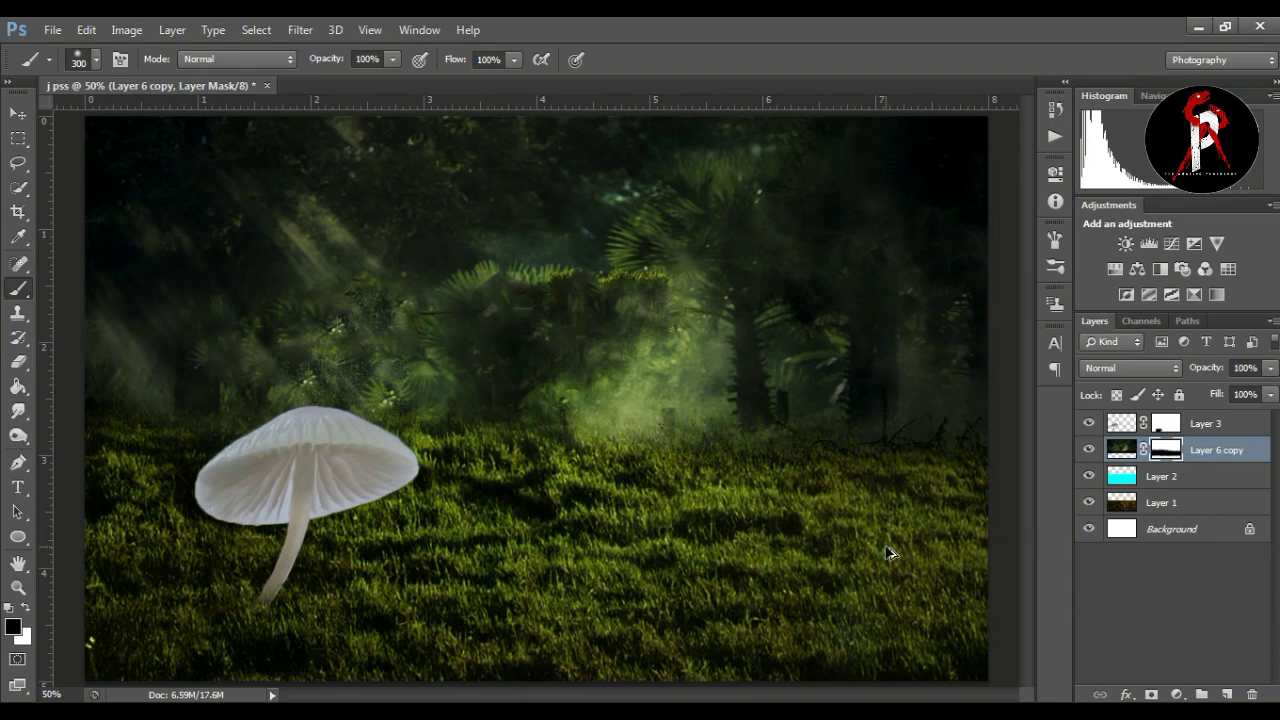
pyautogui.hotkey('ctrl', 'z')
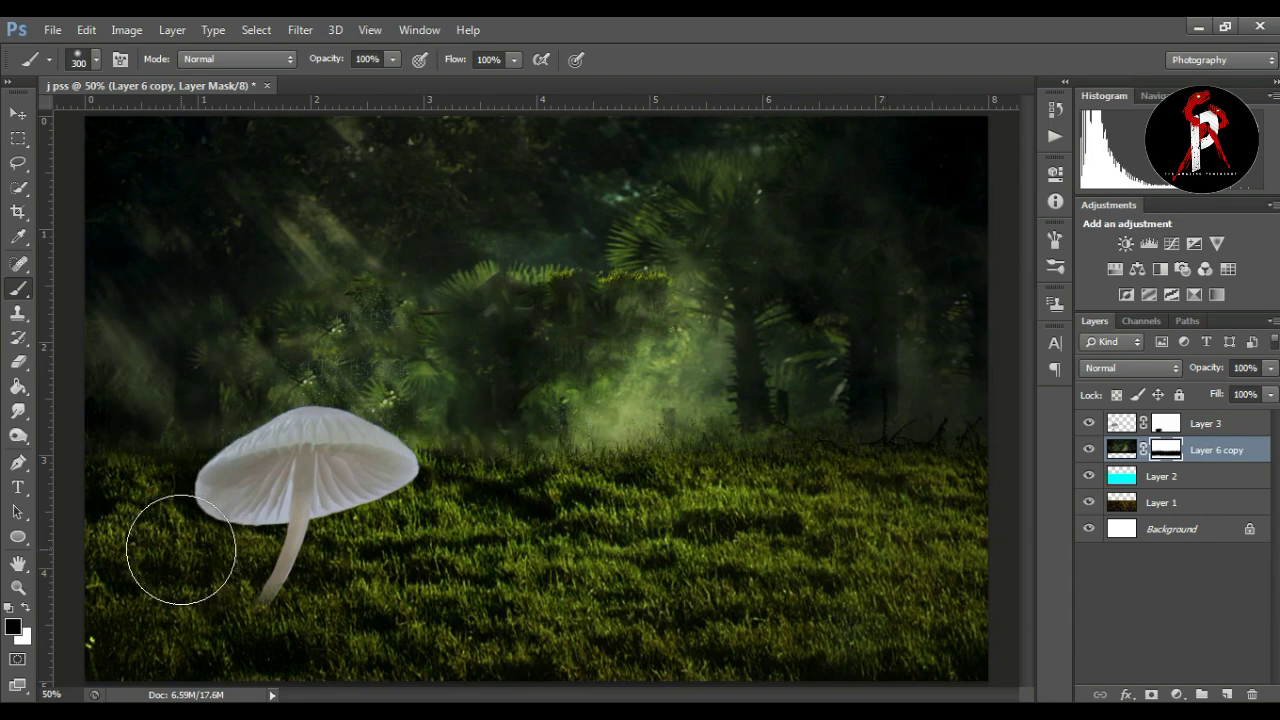
# Toggle the forest and grass layers' visibility to compare the blend
pyautogui.click(1088, 450)
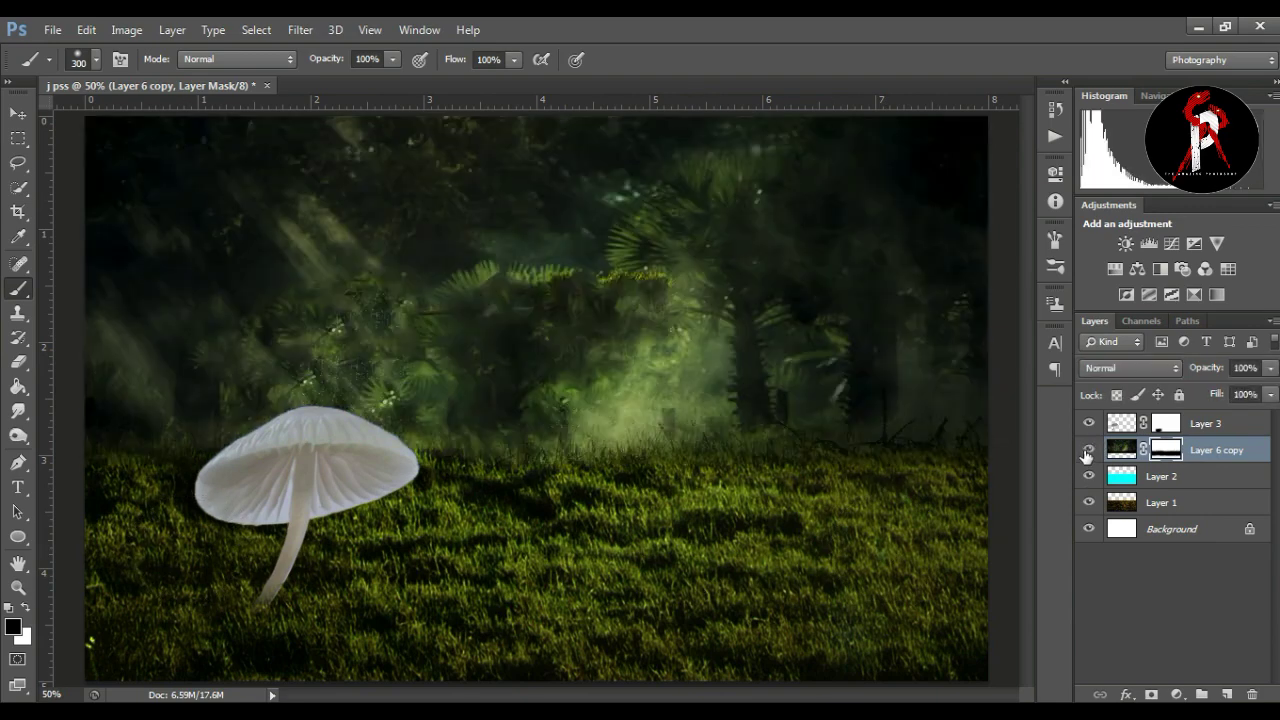
pyautogui.click(1088, 500)
pyautogui.click(1088, 501)
# Move the cyan Color Dodge layer about 0.225 in lower
pyautogui.click(1131, 510)
pyautogui.press('v')
pyautogui.moveTo(650, 553); pyautogui.dragTo(654, 580)
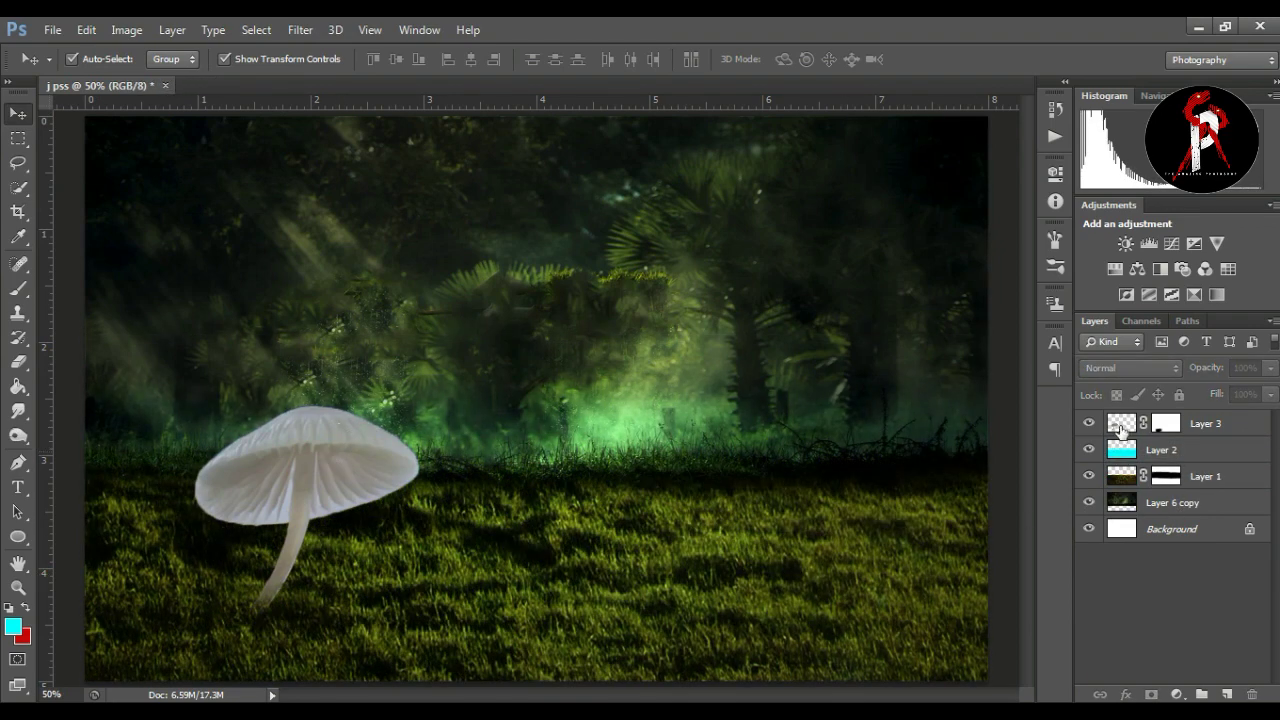
# Give the mushroom layer Brightness 3 and Contrast 78, then create empty Layer 4 above
pyautogui.click(1120, 428)
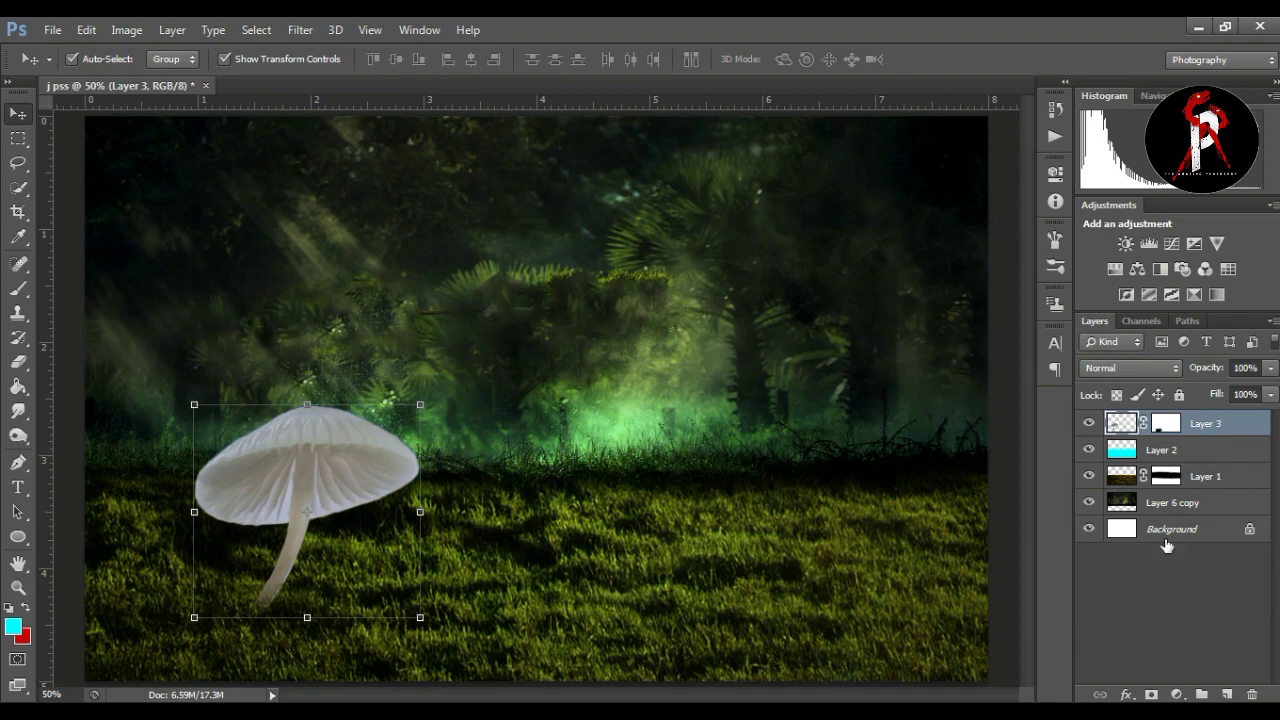
pyautogui.click(126, 30)
pyautogui.moveTo(155, 78)
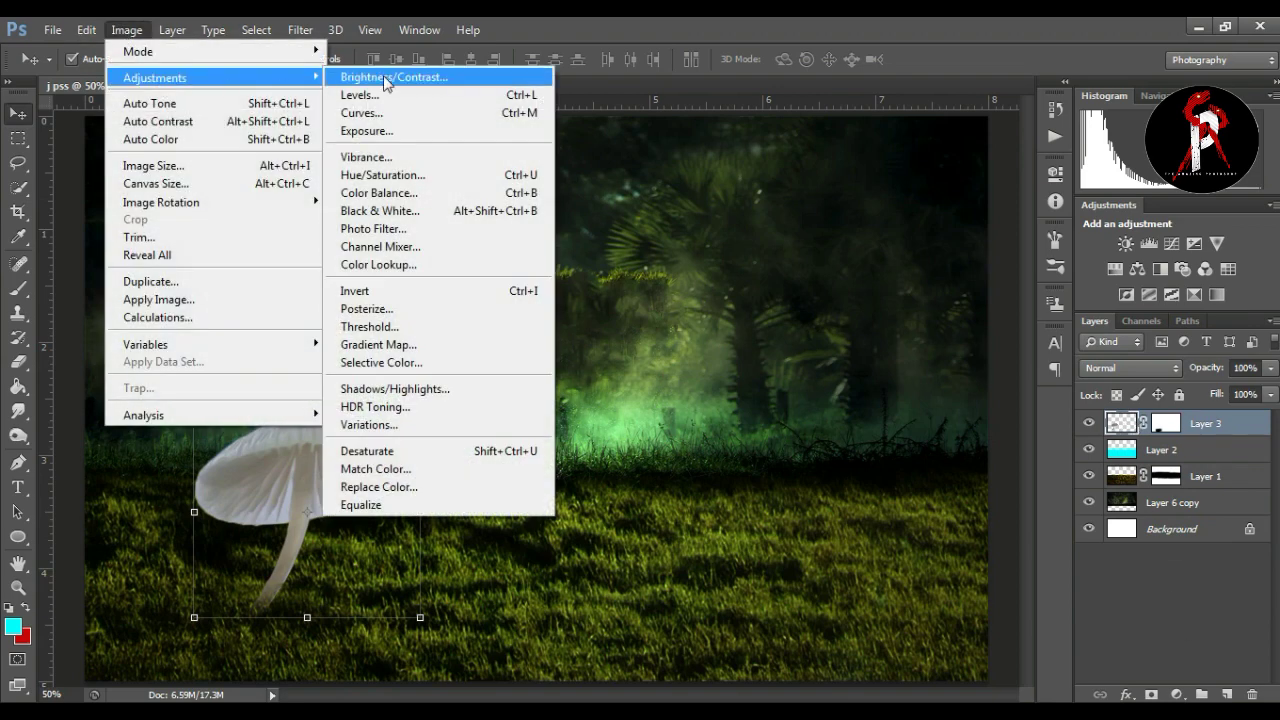
pyautogui.click(386, 82)
pyautogui.moveTo(1091, 234); pyautogui.dragTo(1104, 234)
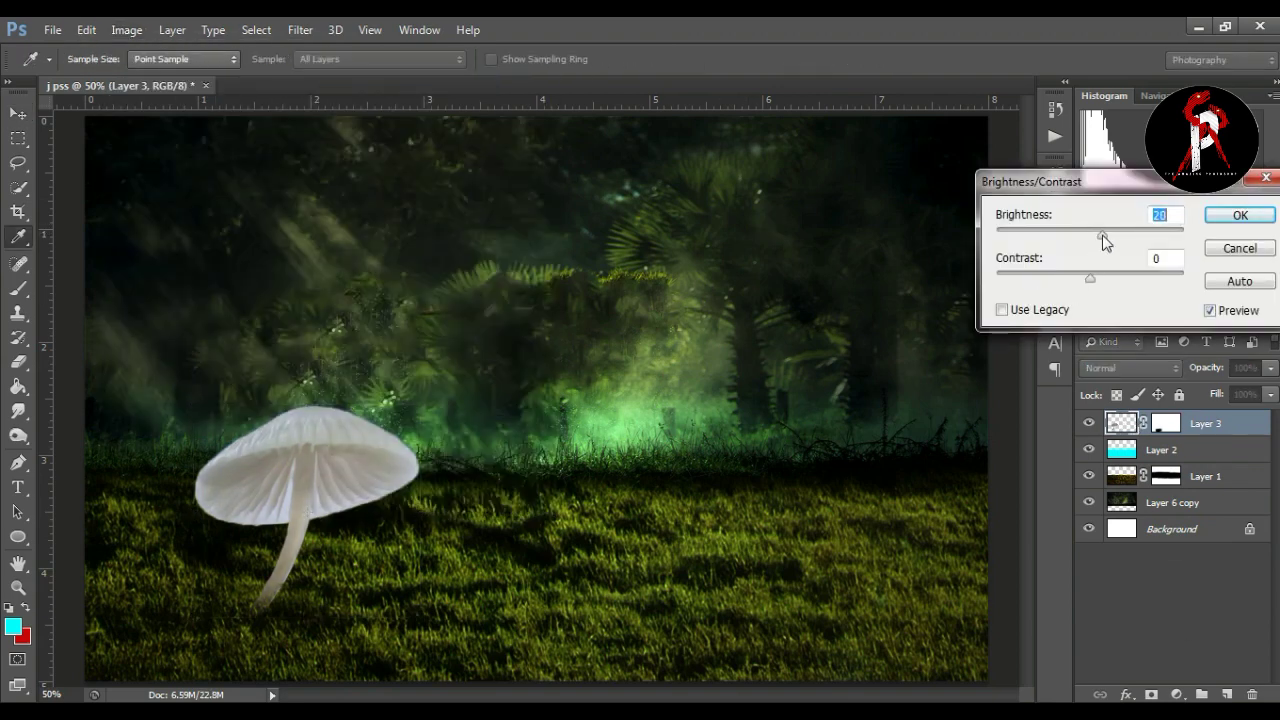
pyautogui.moveTo(1093, 283); pyautogui.dragTo(1148, 283)
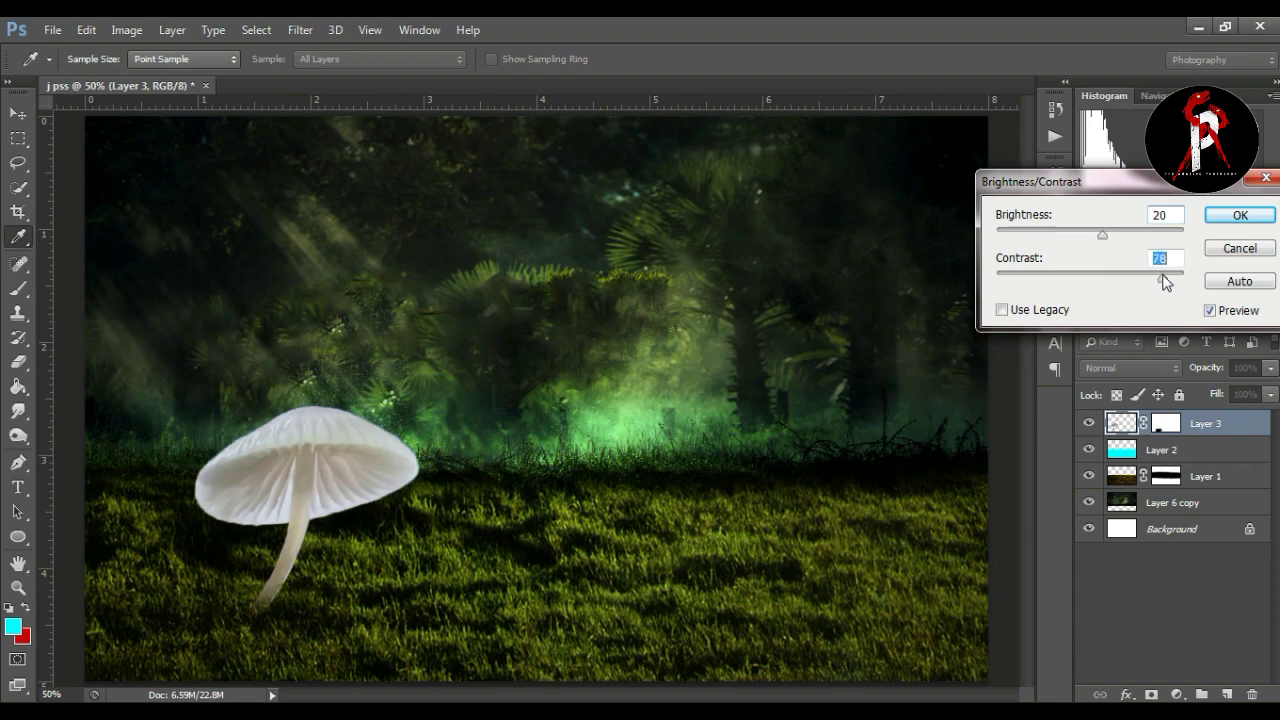
pyautogui.moveTo(1103, 240); pyautogui.dragTo(1092, 240)
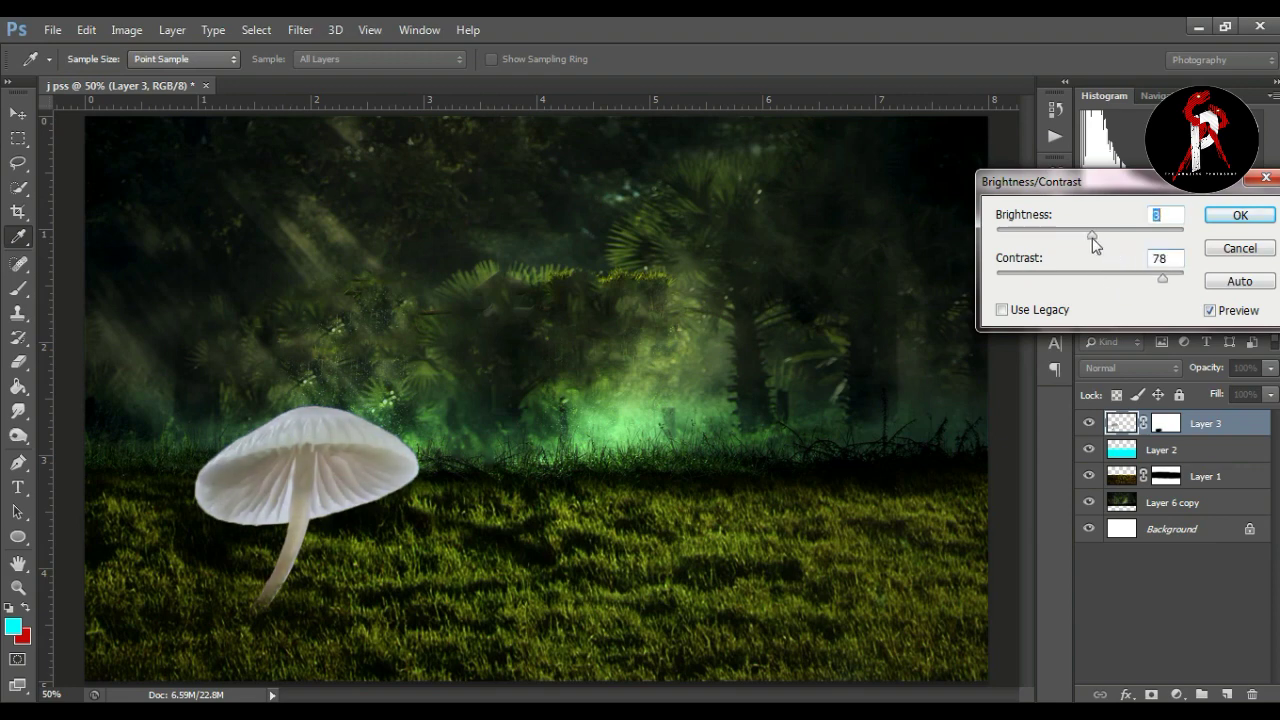
pyautogui.click(1240, 216)
pyautogui.click(1227, 694)
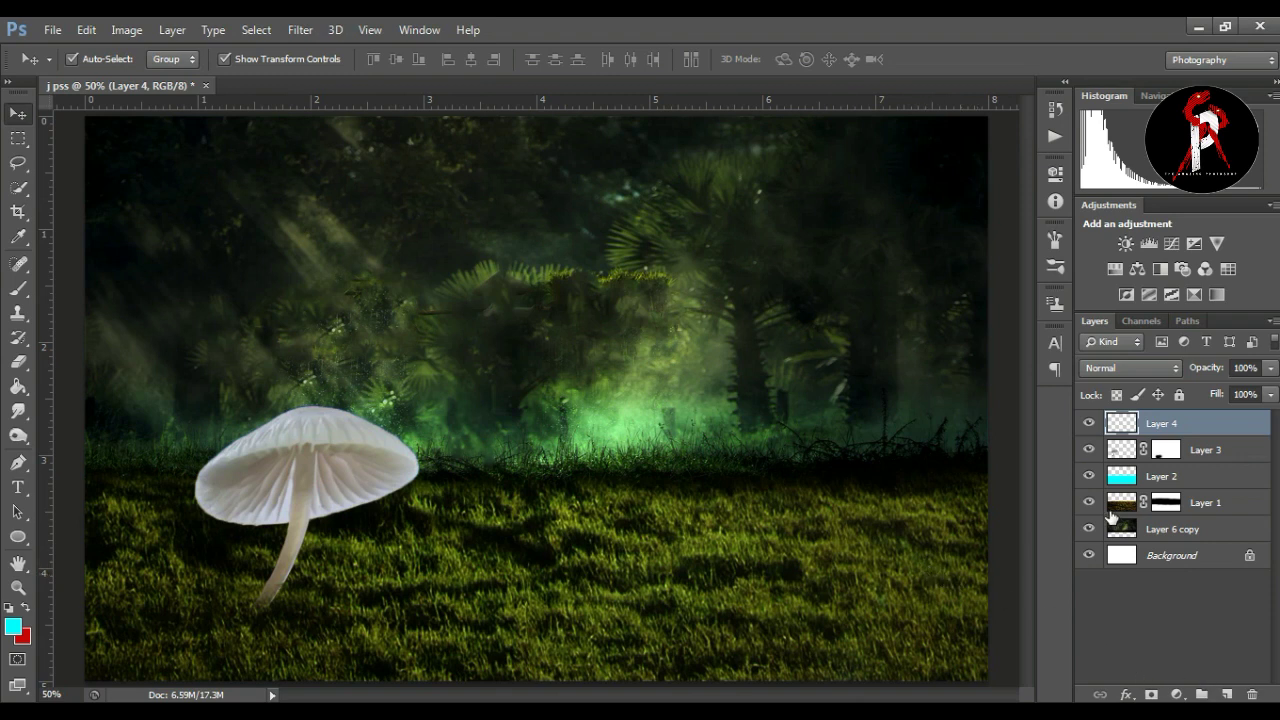
# Set up the Brush at size 50 with cyan as the foreground colour
pyautogui.click(18, 288)
pyautogui.click(30, 608)
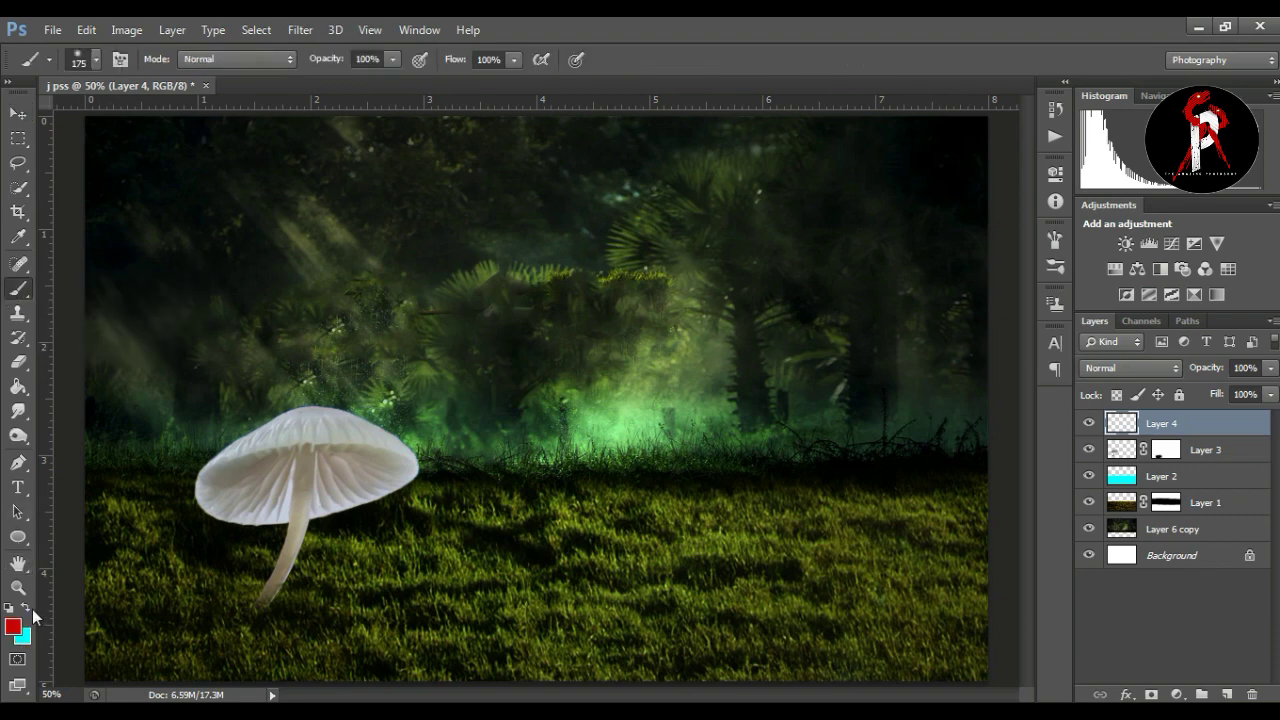
pyautogui.click(22, 630)
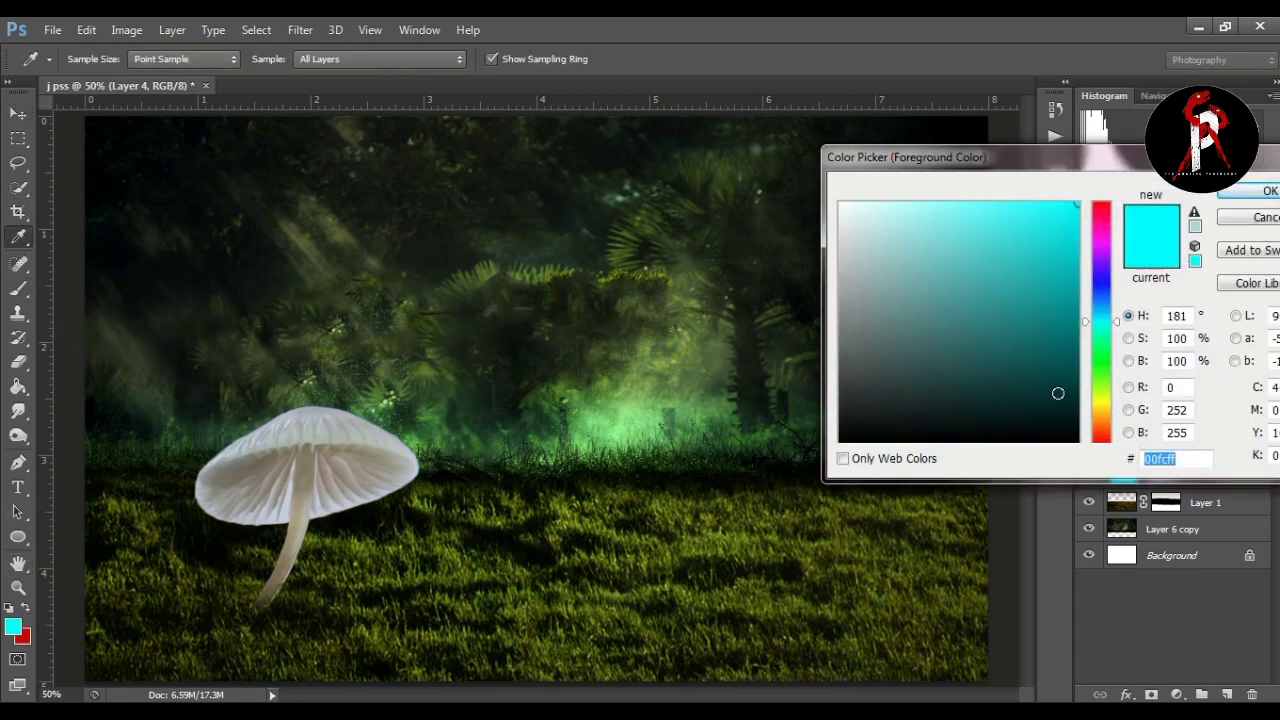
pyautogui.click(1100, 401)
pyautogui.click(1250, 191)
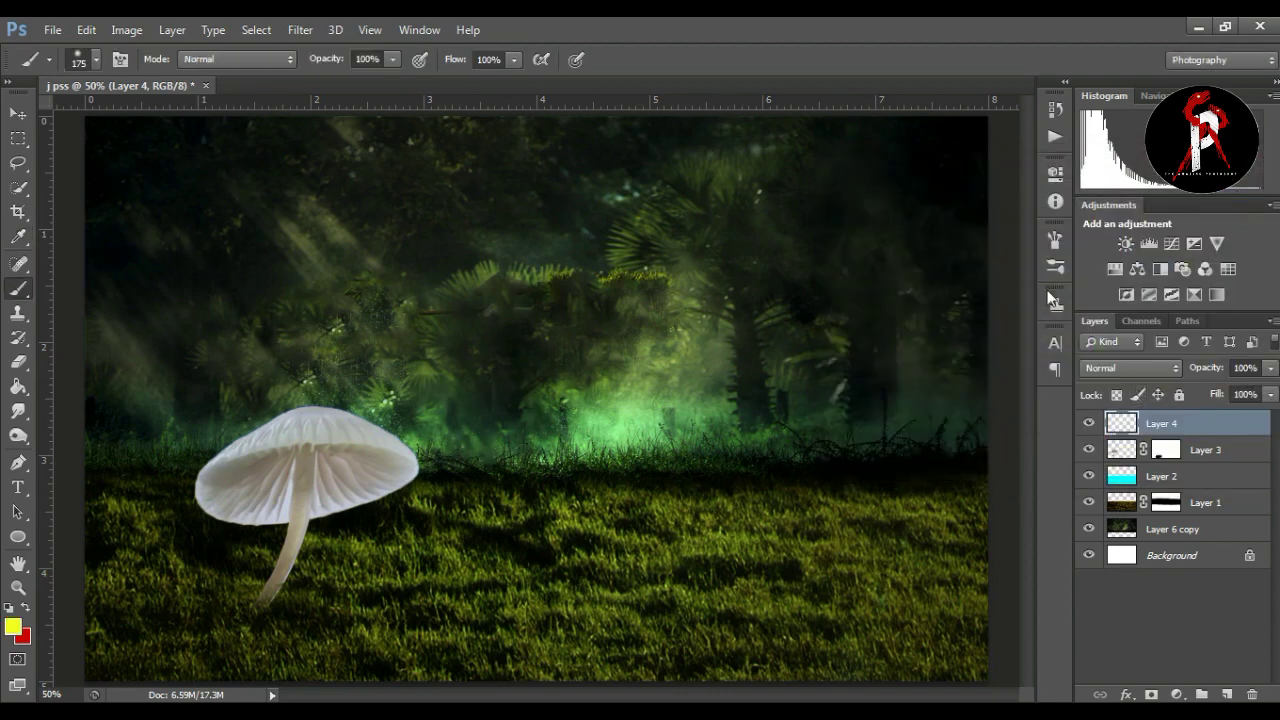
pyautogui.click(1054, 265)
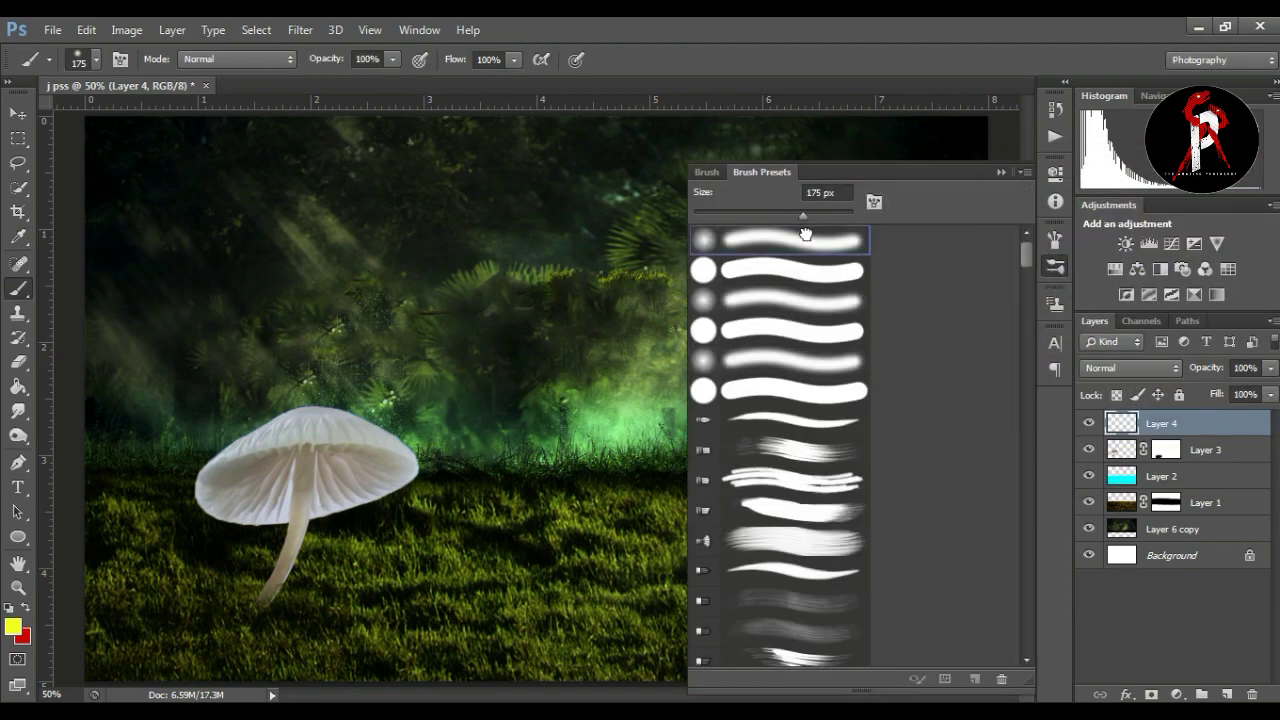
pyautogui.click(998, 174)
pyautogui.press('[')
pyautogui.press('[')
pyautogui.press('[')
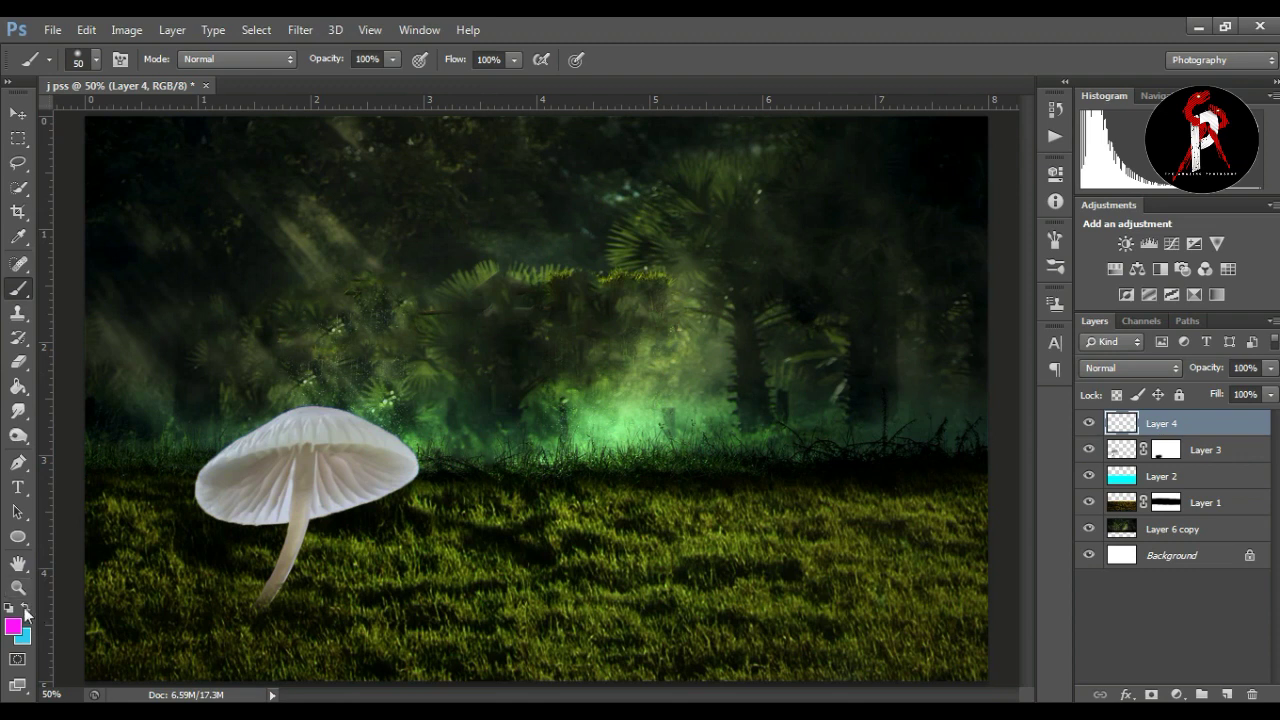
# Paint cyan across the cap's underside on Layer 4 and add a new layer above
pyautogui.rightClick(20, 290)
pyautogui.moveTo(319, 480)
pyautogui.mouseDown()
pyautogui.moveTo(313, 463)
pyautogui.moveTo(271, 459)
pyautogui.mouseUp()
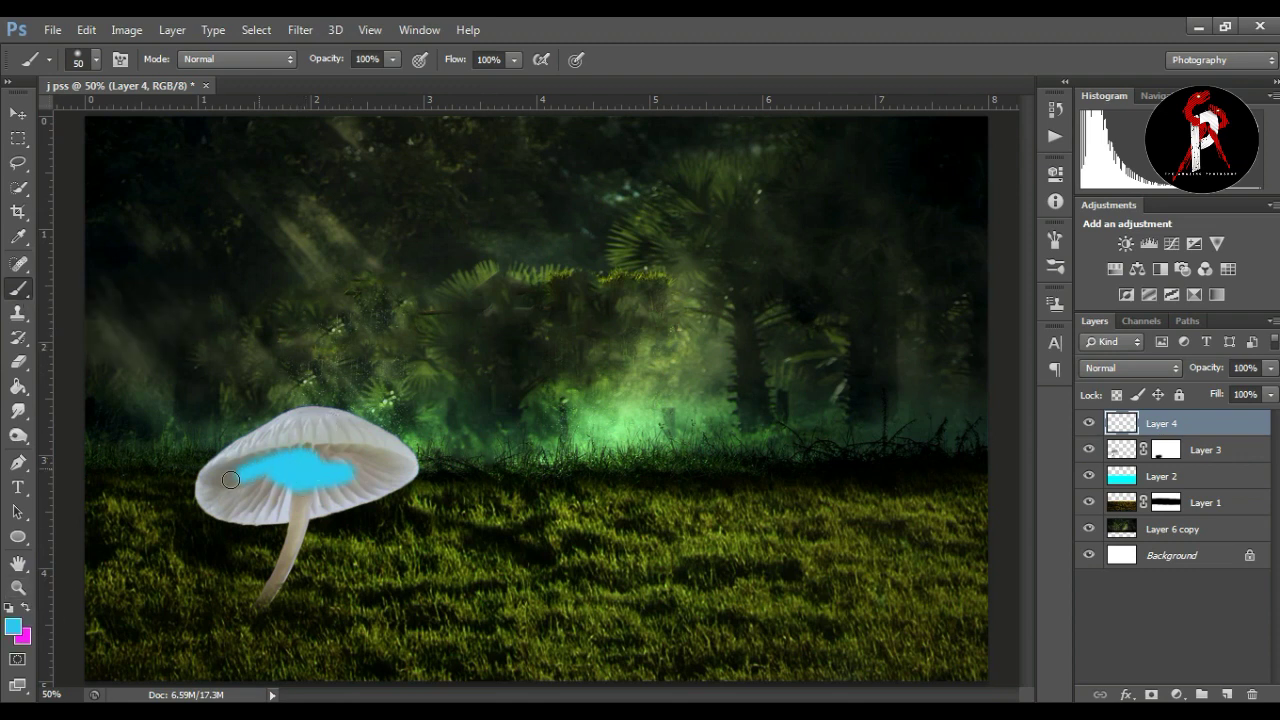
pyautogui.moveTo(226, 507)
pyautogui.mouseDown()
pyautogui.moveTo(362, 498)
pyautogui.moveTo(395, 475)
pyautogui.moveTo(355, 461)
pyautogui.mouseUp()
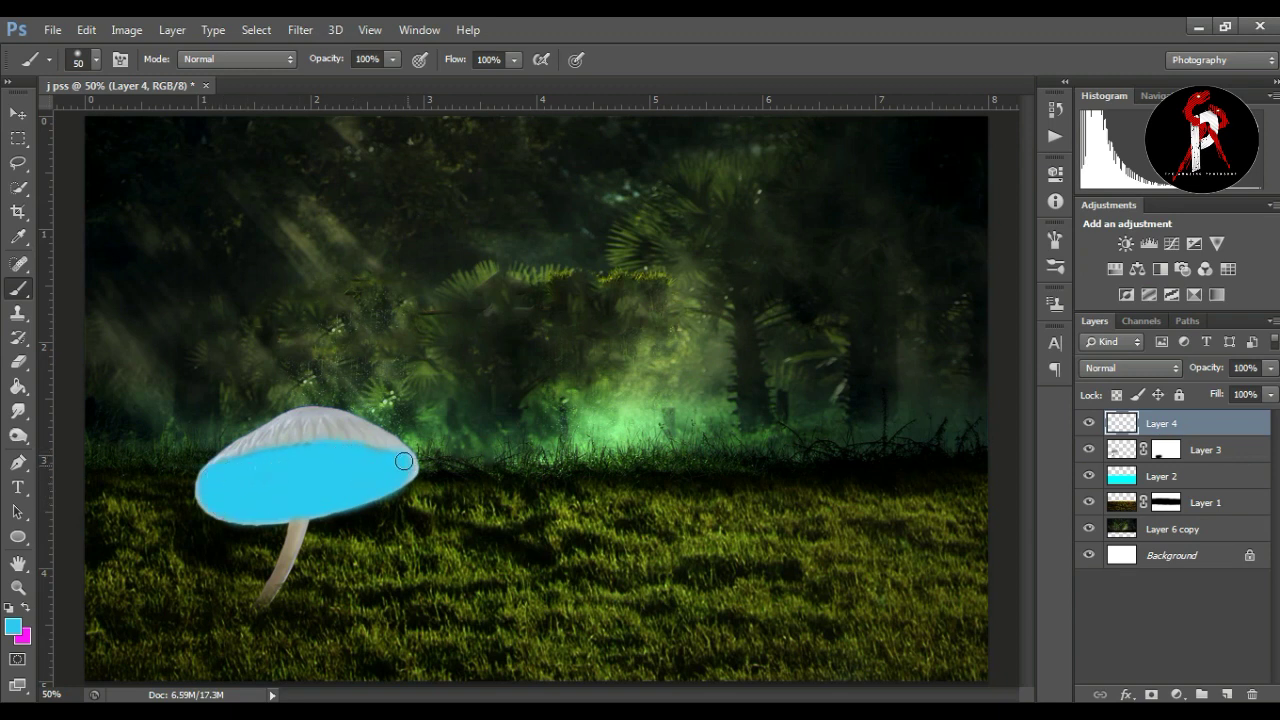
pyautogui.click(1227, 692)
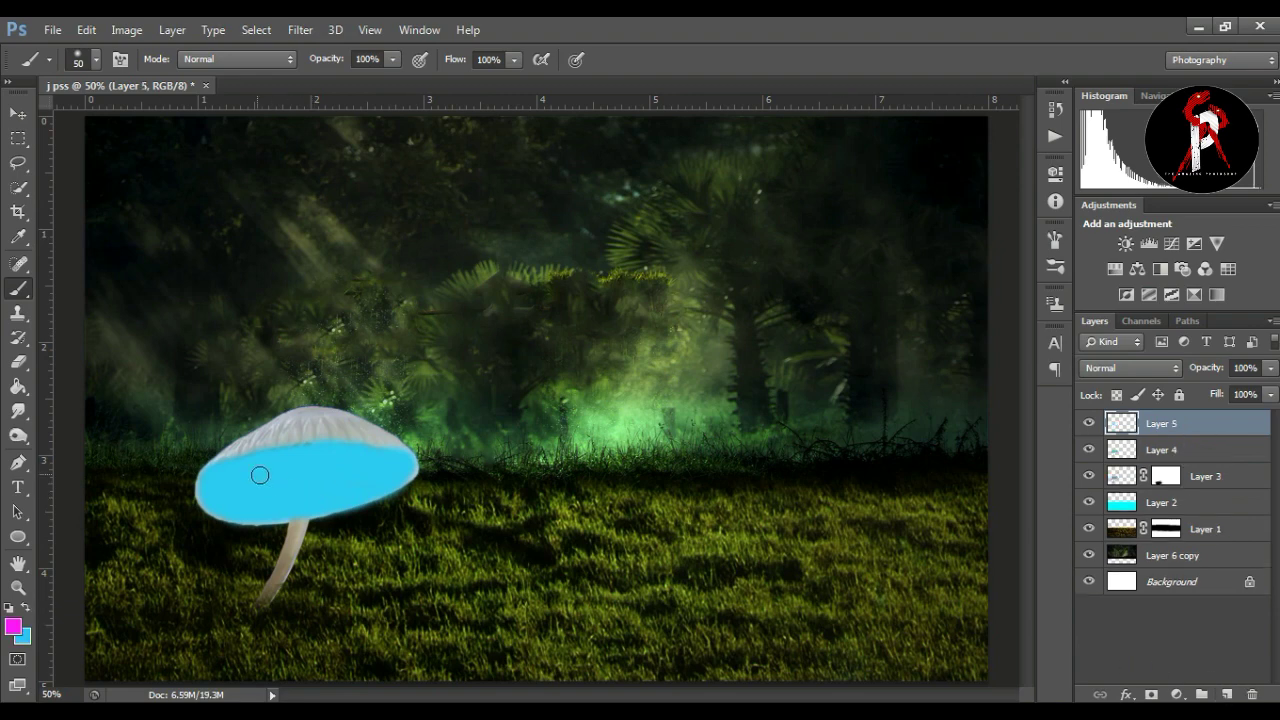
# Pick yellow fcff00 and brush a thick ring around the cap edge on Layer 5
pyautogui.click(13, 627)
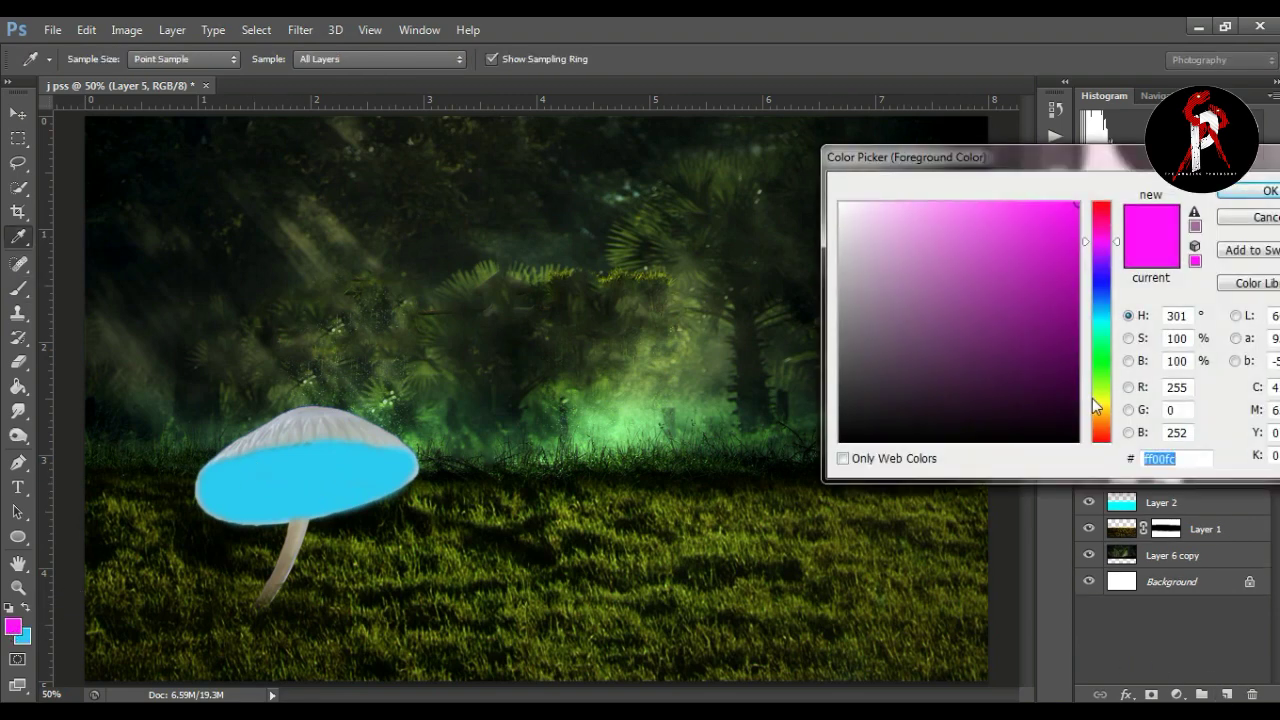
pyautogui.click(1100, 403)
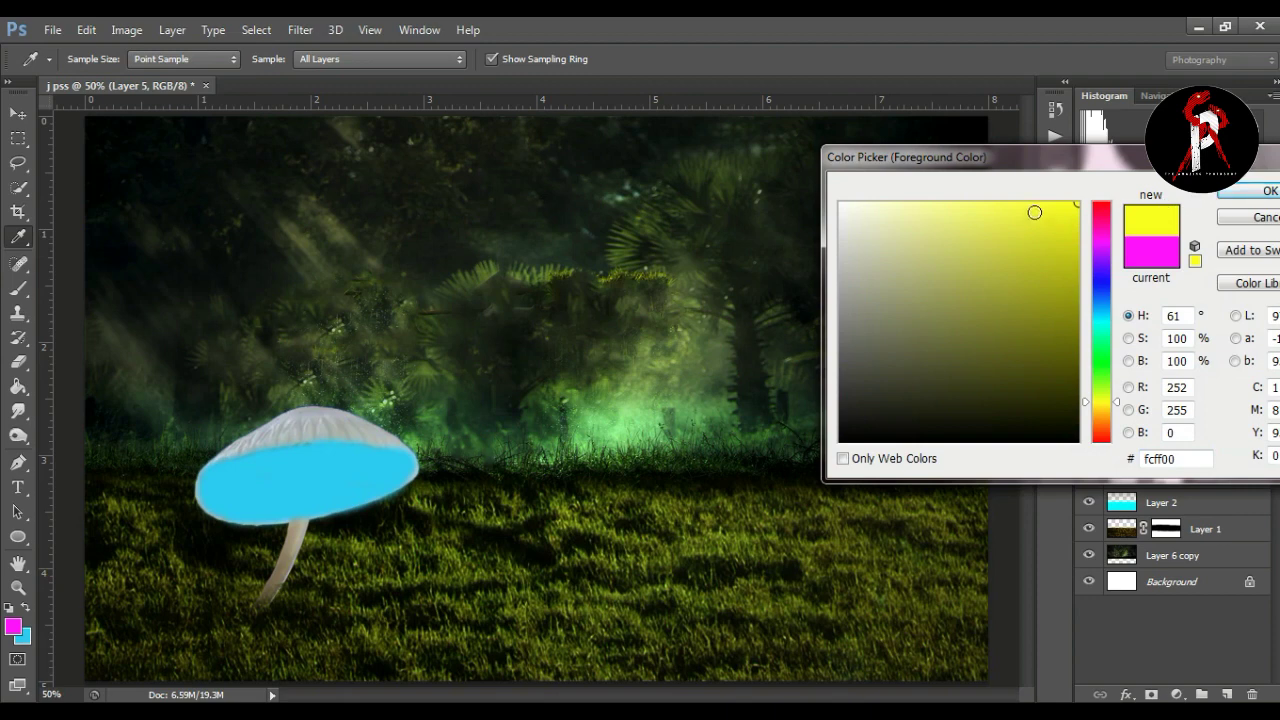
pyautogui.click(1222, 192)
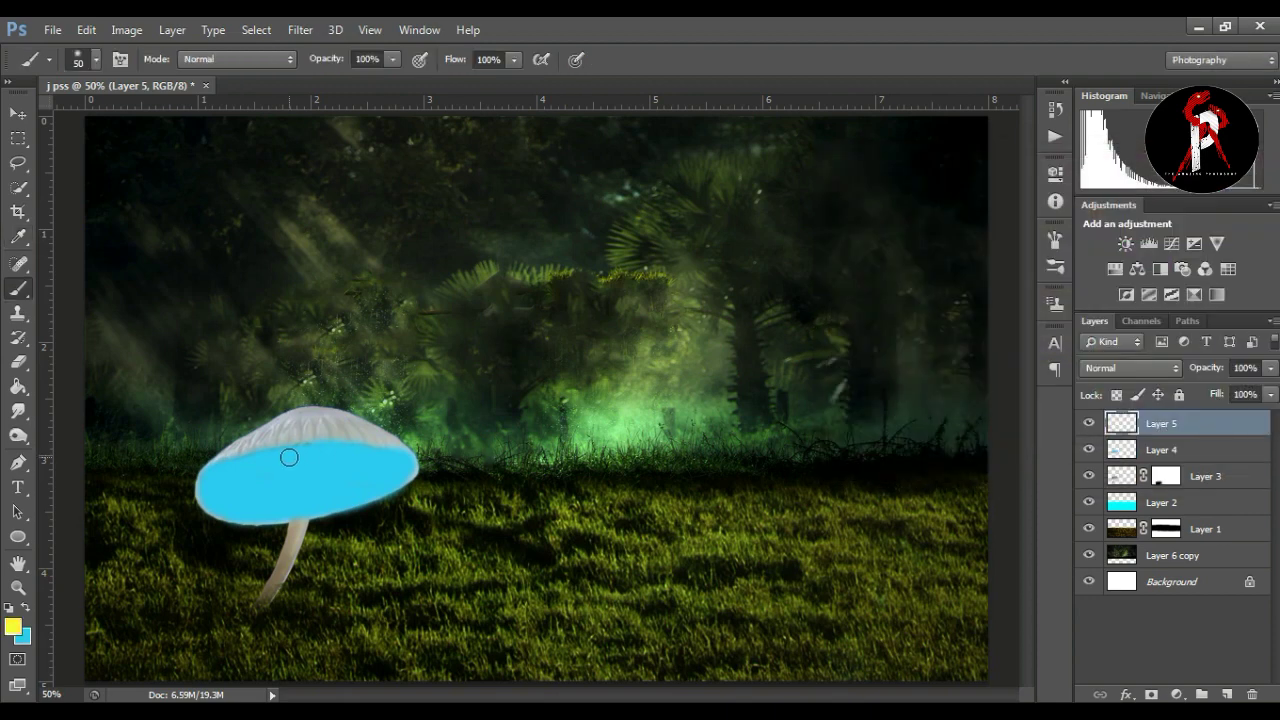
pyautogui.moveTo(281, 455)
pyautogui.mouseDown()
pyautogui.moveTo(242, 468)
pyautogui.moveTo(301, 513)
pyautogui.moveTo(388, 487)
pyautogui.moveTo(362, 451)
pyautogui.moveTo(242, 463)
pyautogui.mouseUp()
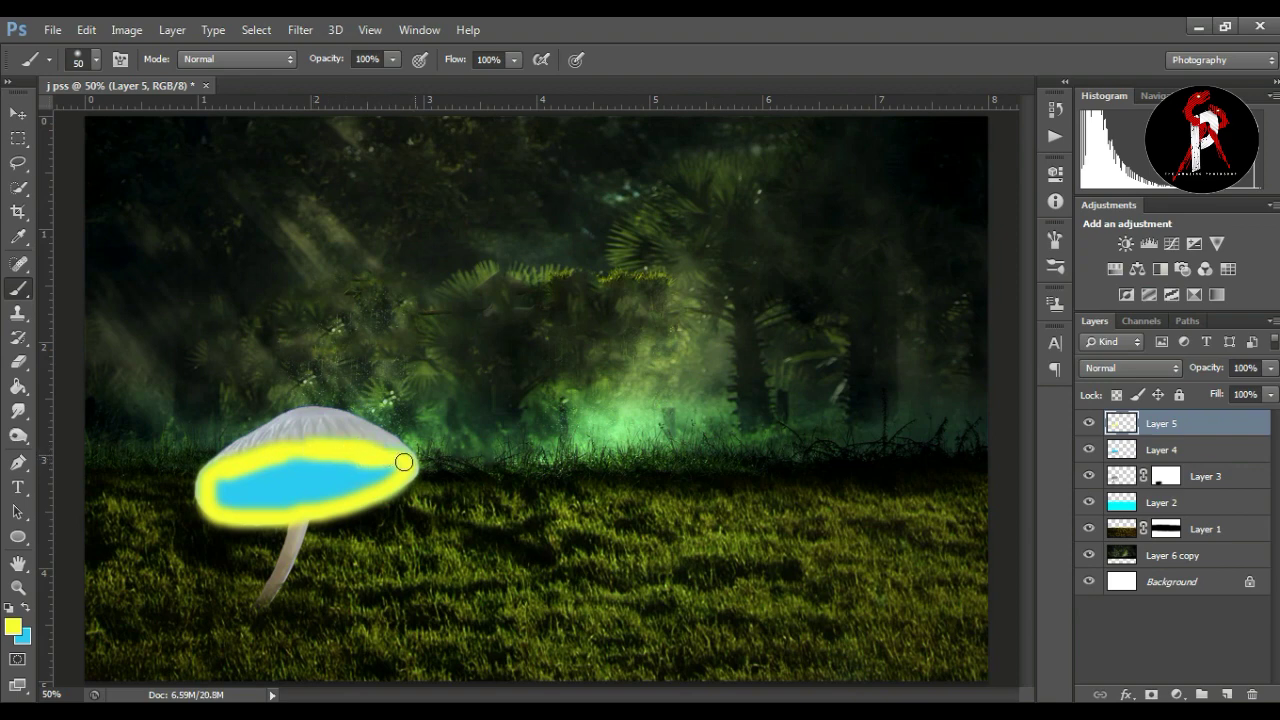
pyautogui.rightClick(1178, 426)
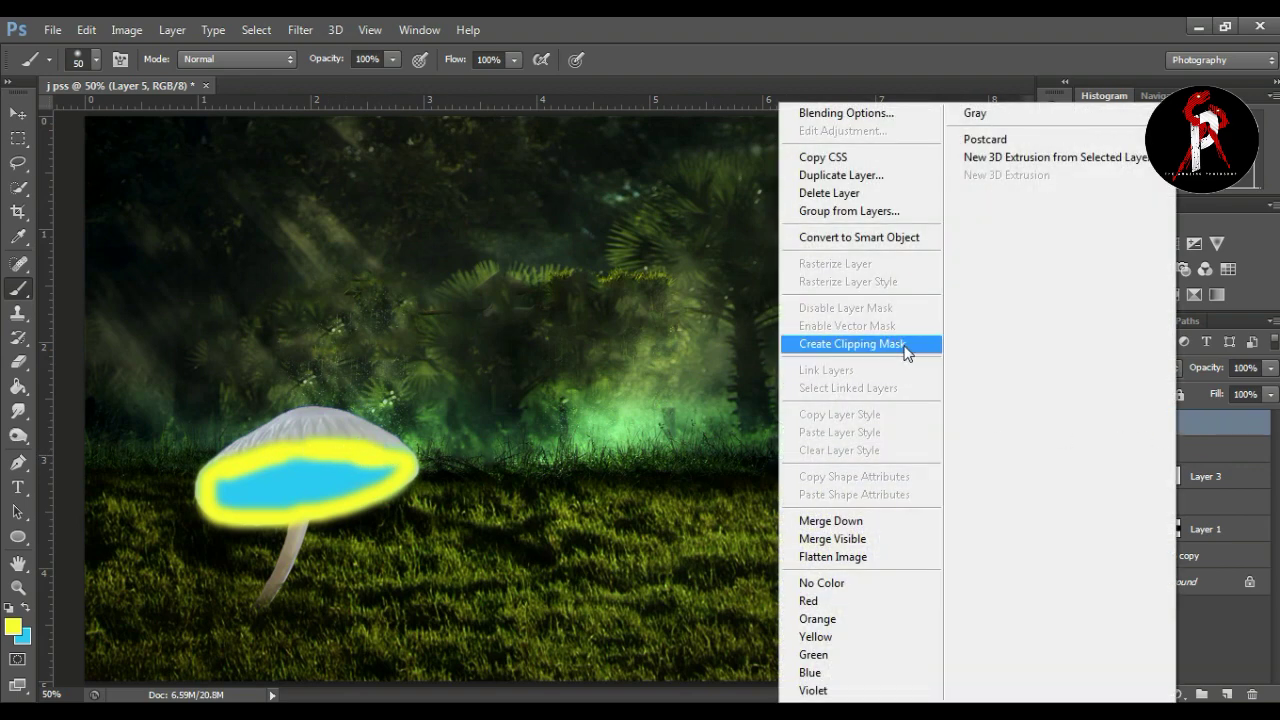
# Clip the yellow and cyan paint layers to the mushroom and set cyan to Divide
pyautogui.click(908, 350)
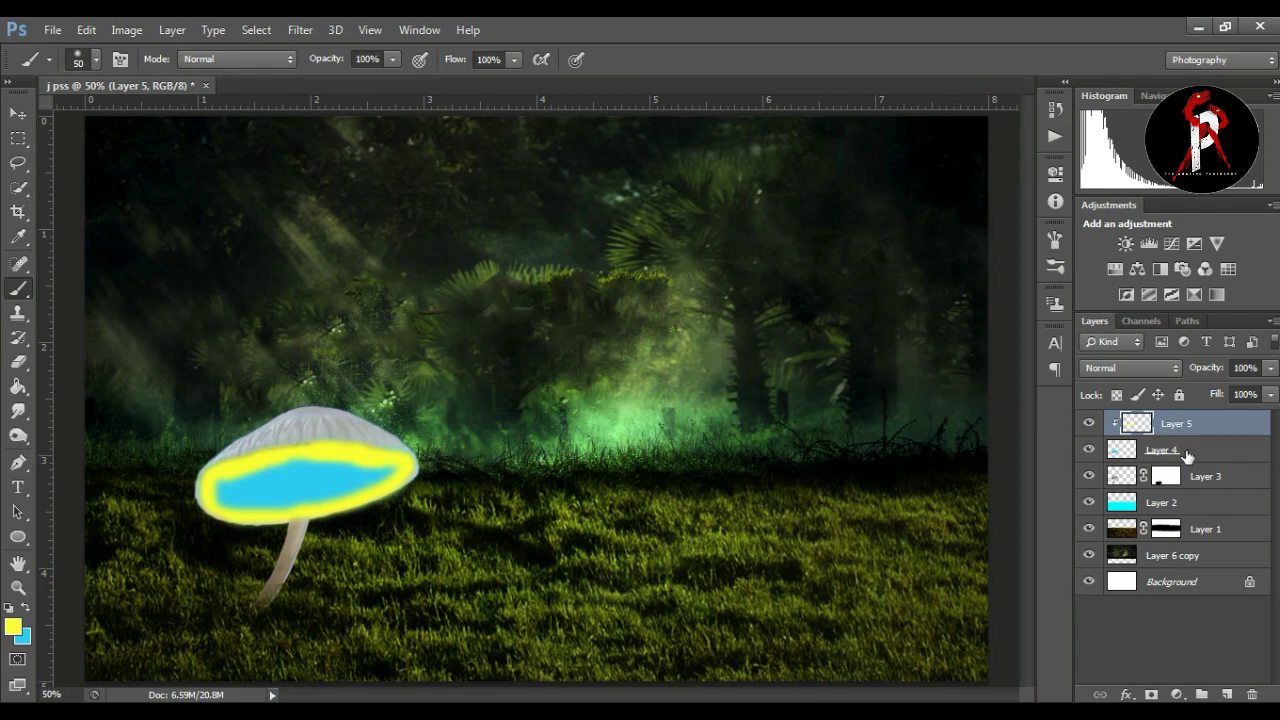
pyautogui.rightClick(1186, 453)
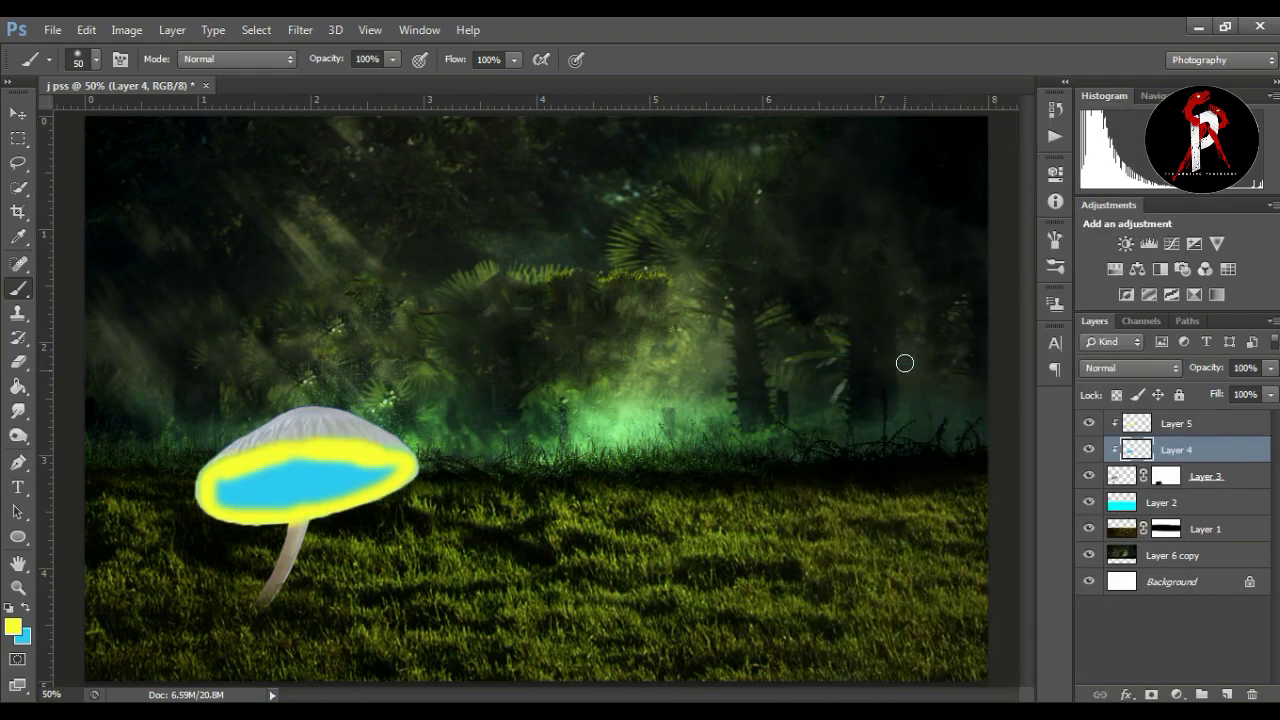
pyautogui.click(1177, 426)
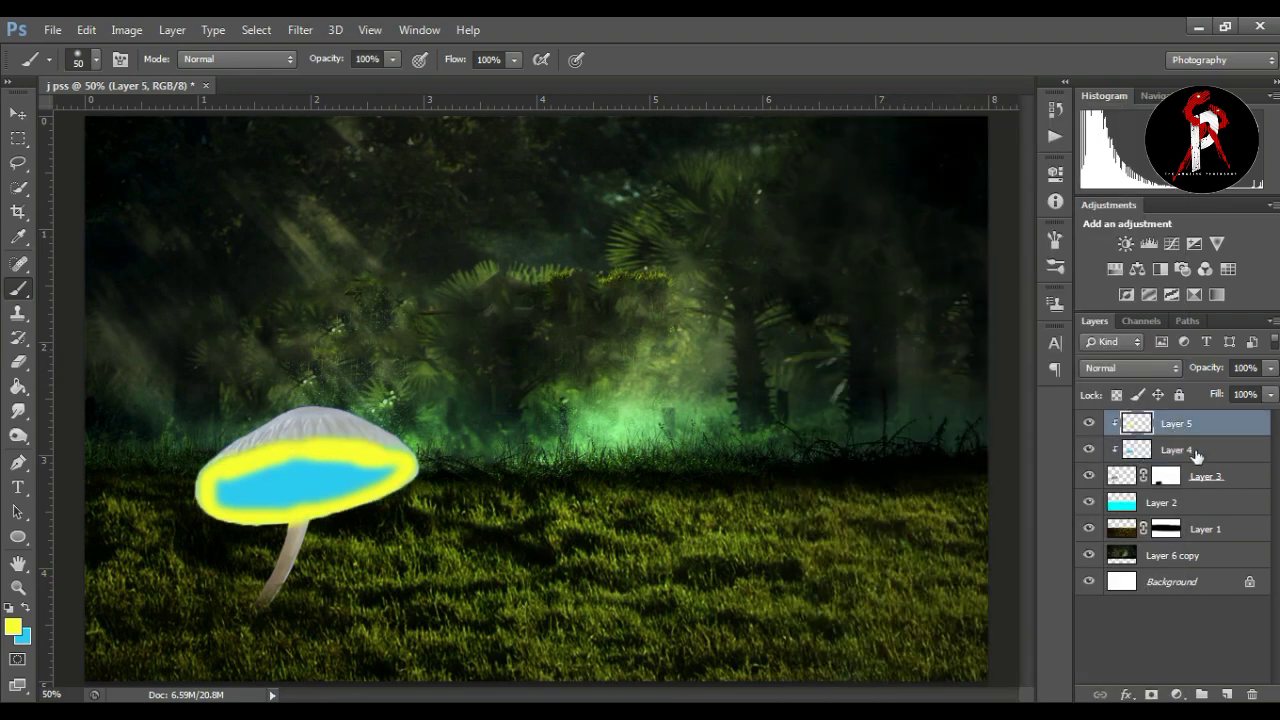
pyautogui.click(1197, 452)
pyautogui.click(1131, 368)
pyautogui.click(1121, 419)
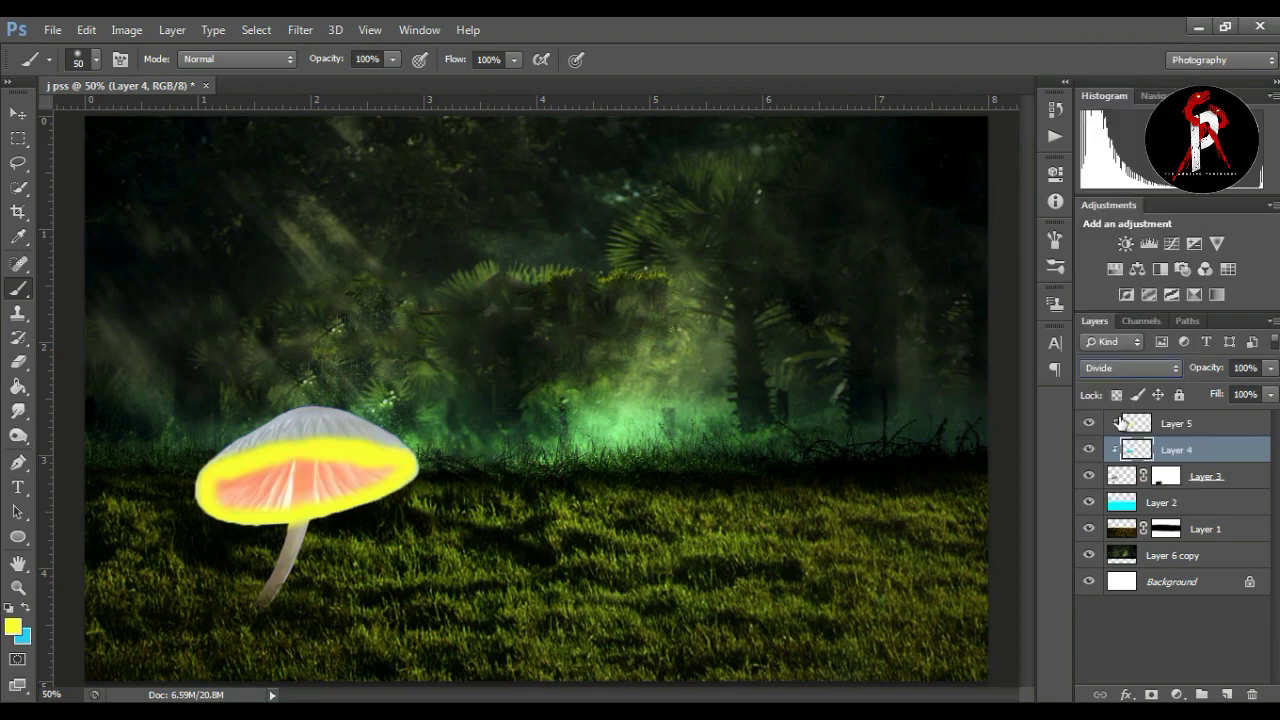
# Cycle the yellow rim's blend modes, settling on Color, then add new Layer 6
pyautogui.click(1168, 425)
pyautogui.click(1119, 368)
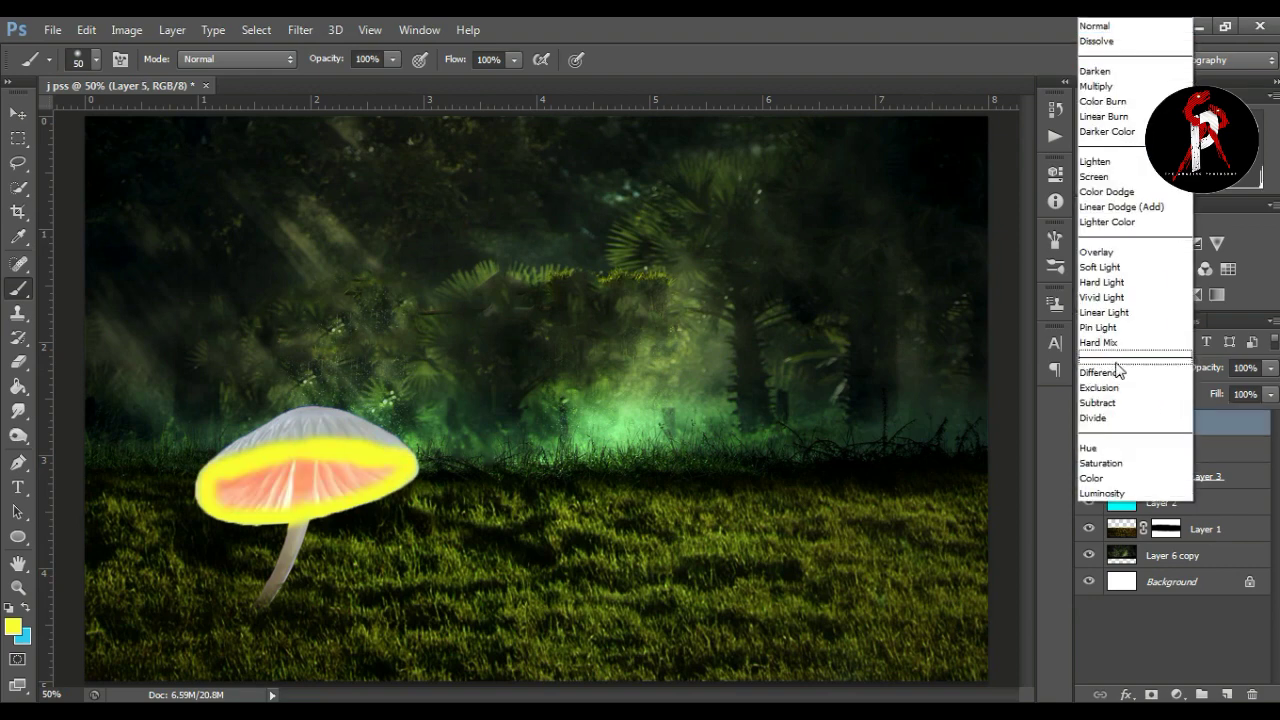
pyautogui.click(1100, 245)
pyautogui.press('Up')
pyautogui.press('Up')
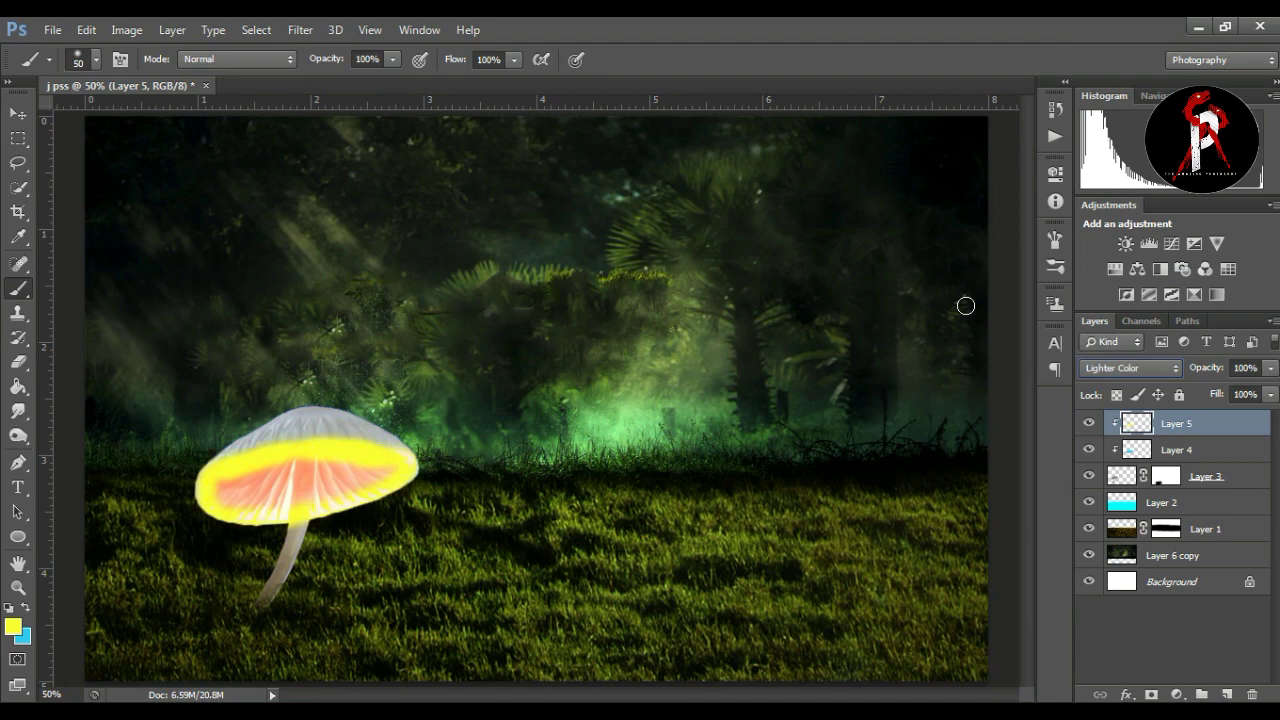
pyautogui.press('Up')
pyautogui.press('Up')
pyautogui.press('Down')
pyautogui.press('Down')
pyautogui.press('Down')
pyautogui.press('Down')
pyautogui.press('Down')
pyautogui.press('Down')
pyautogui.press('Down')
pyautogui.press('Up')
pyautogui.press('Down')
pyautogui.press('Down')
pyautogui.press('Down')
pyautogui.press('Up')
pyautogui.press('Up')
pyautogui.press('Up')
pyautogui.press('Down')
pyautogui.press('Down')
pyautogui.press('Down')
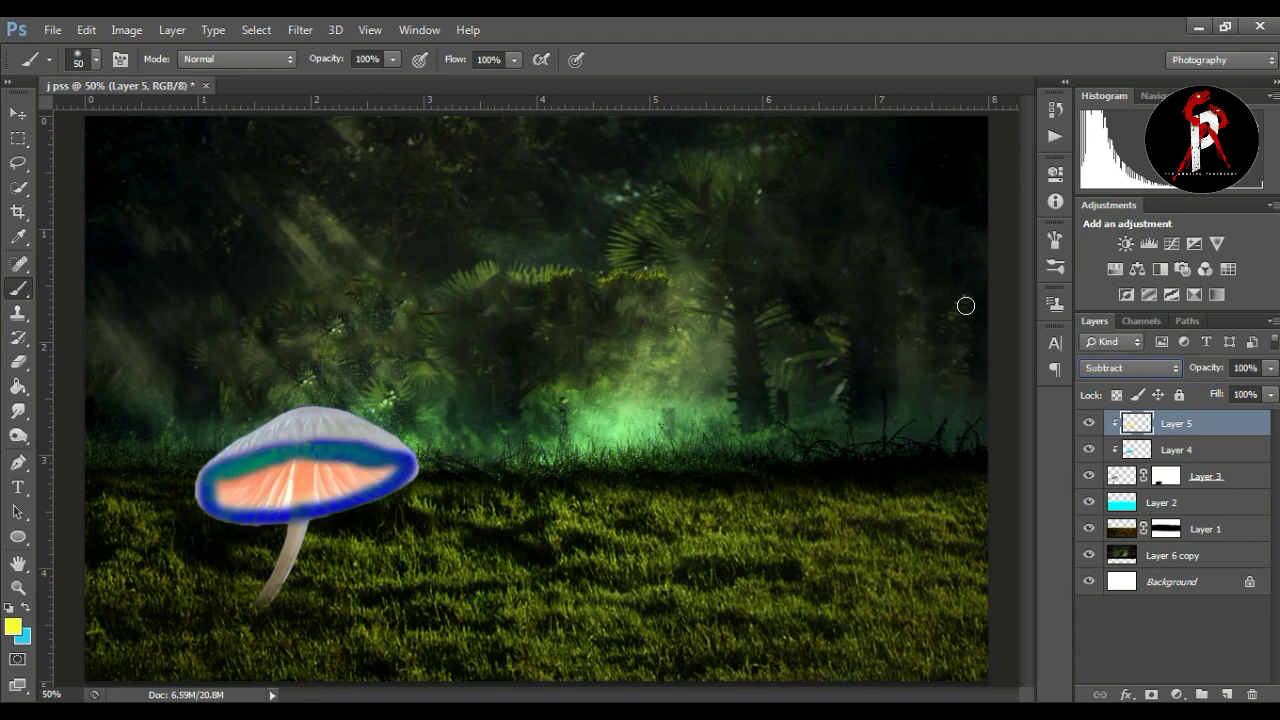
pyautogui.press('Down')
pyautogui.press('Down')
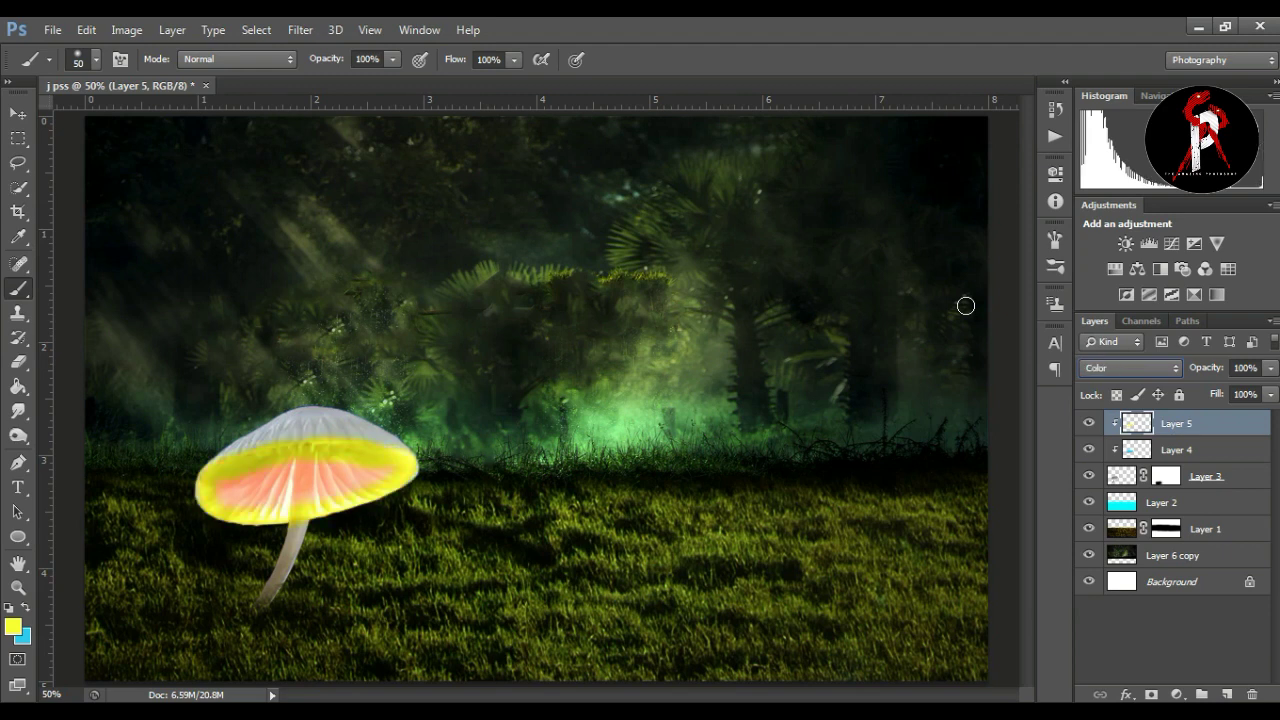
pyautogui.click(1225, 694)
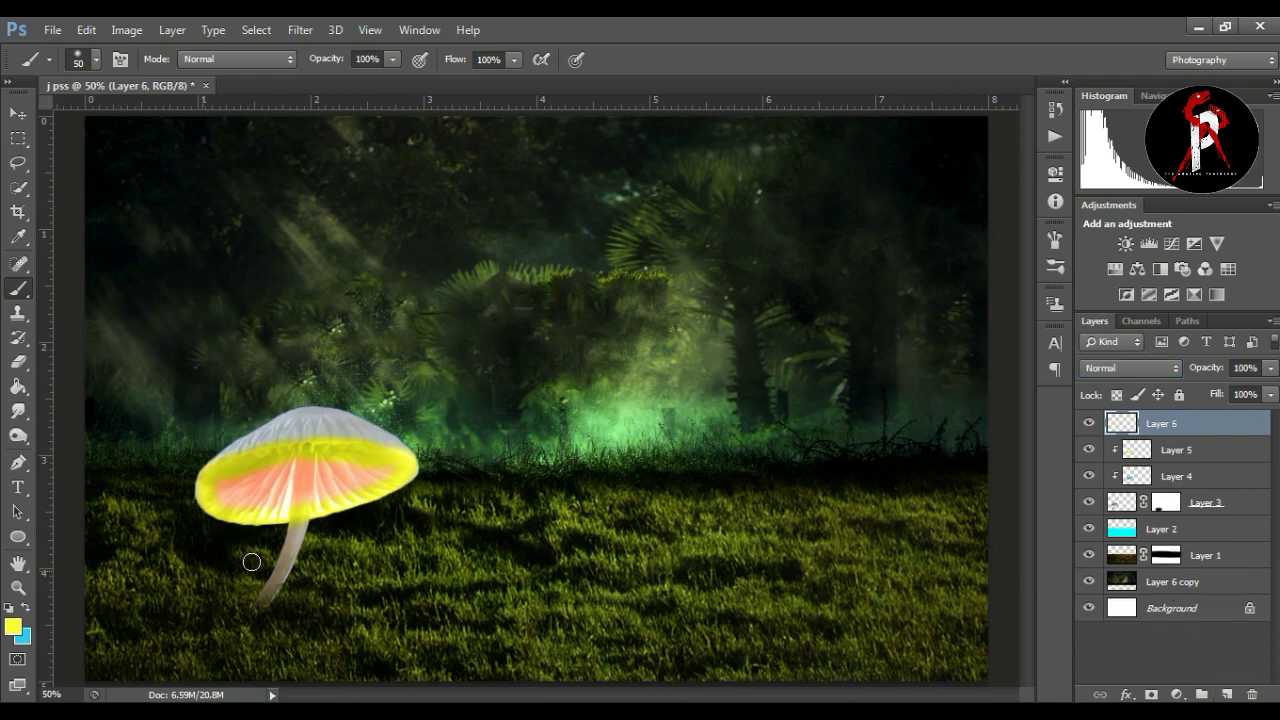
# Paint magenta over the cap centre on Layer 6 in Vivid Light mode
pyautogui.click(26, 612)
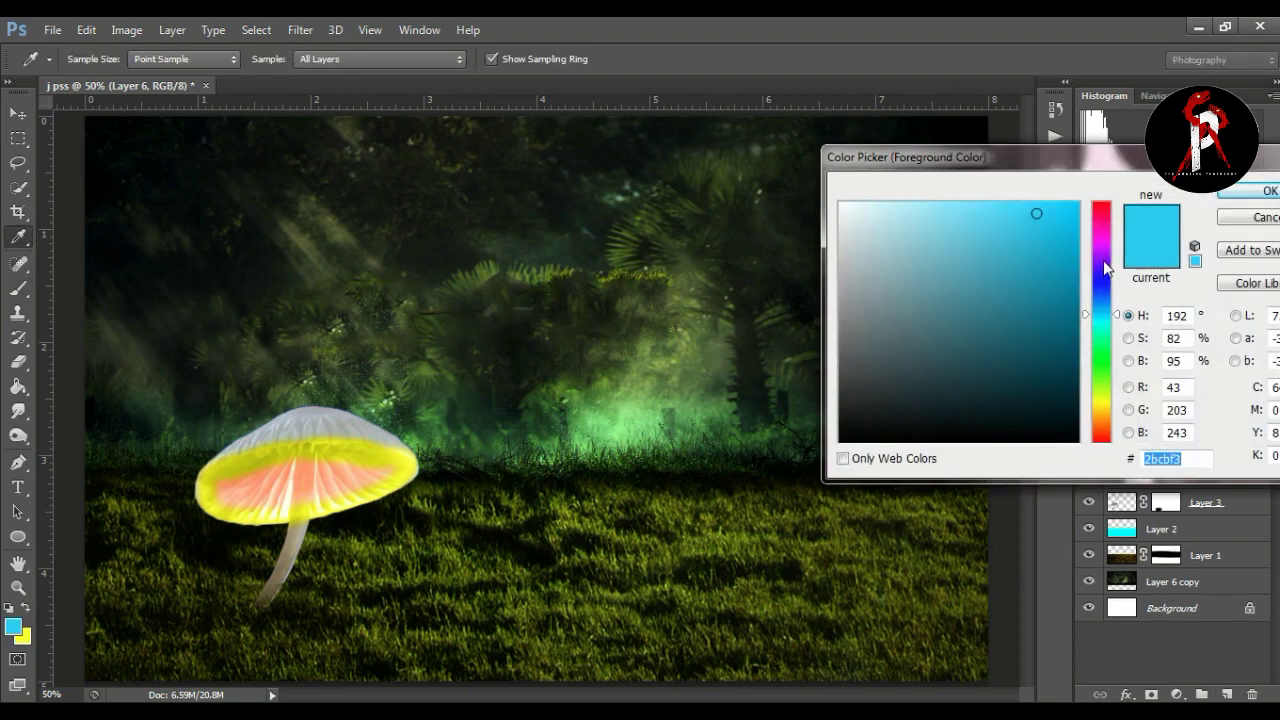
pyautogui.moveTo(1107, 268); pyautogui.dragTo(1110, 230)
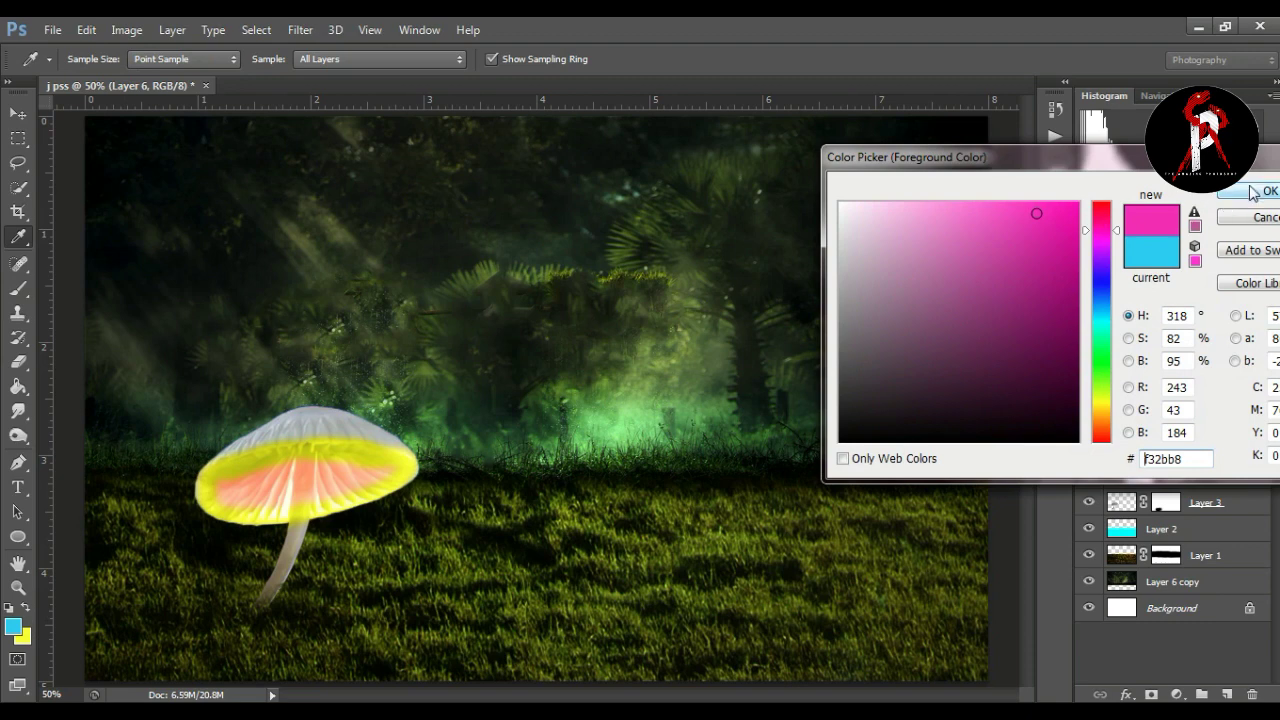
pyautogui.click(1253, 193)
pyautogui.press('b')
pyautogui.moveTo(343, 457); pyautogui.dragTo(228, 500)
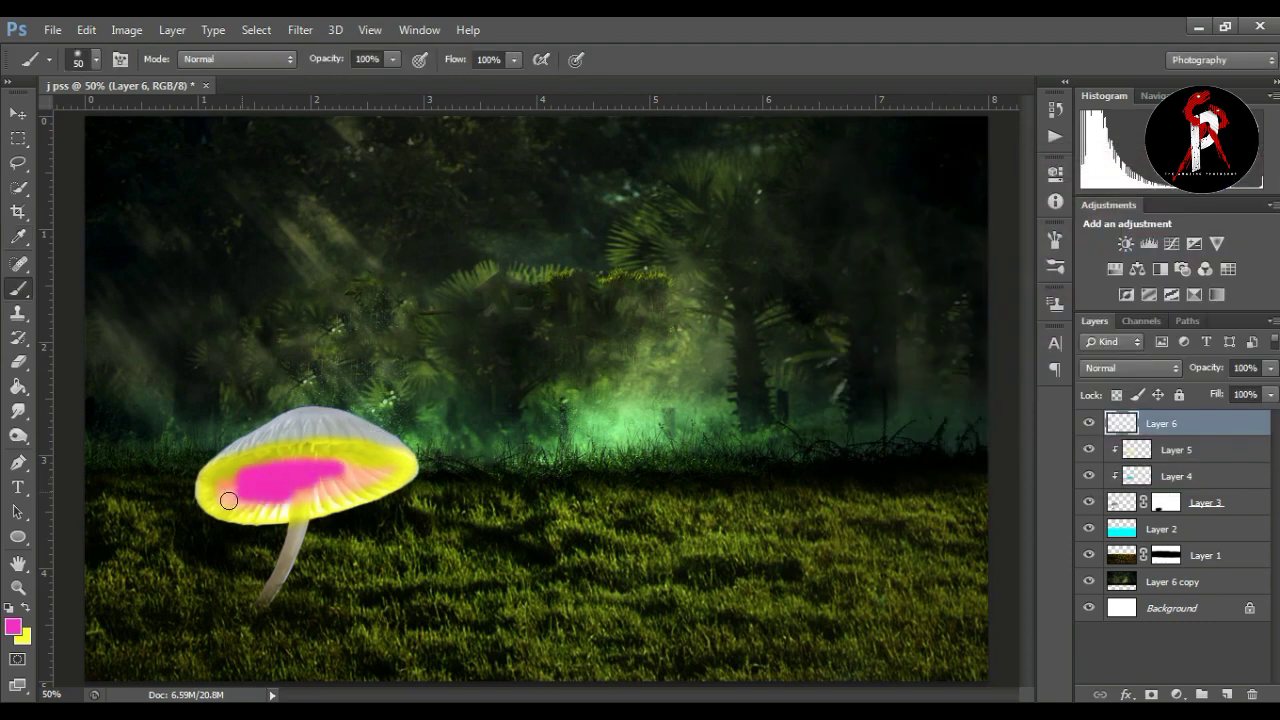
pyautogui.hotkey('alt', 'shift', 'f')
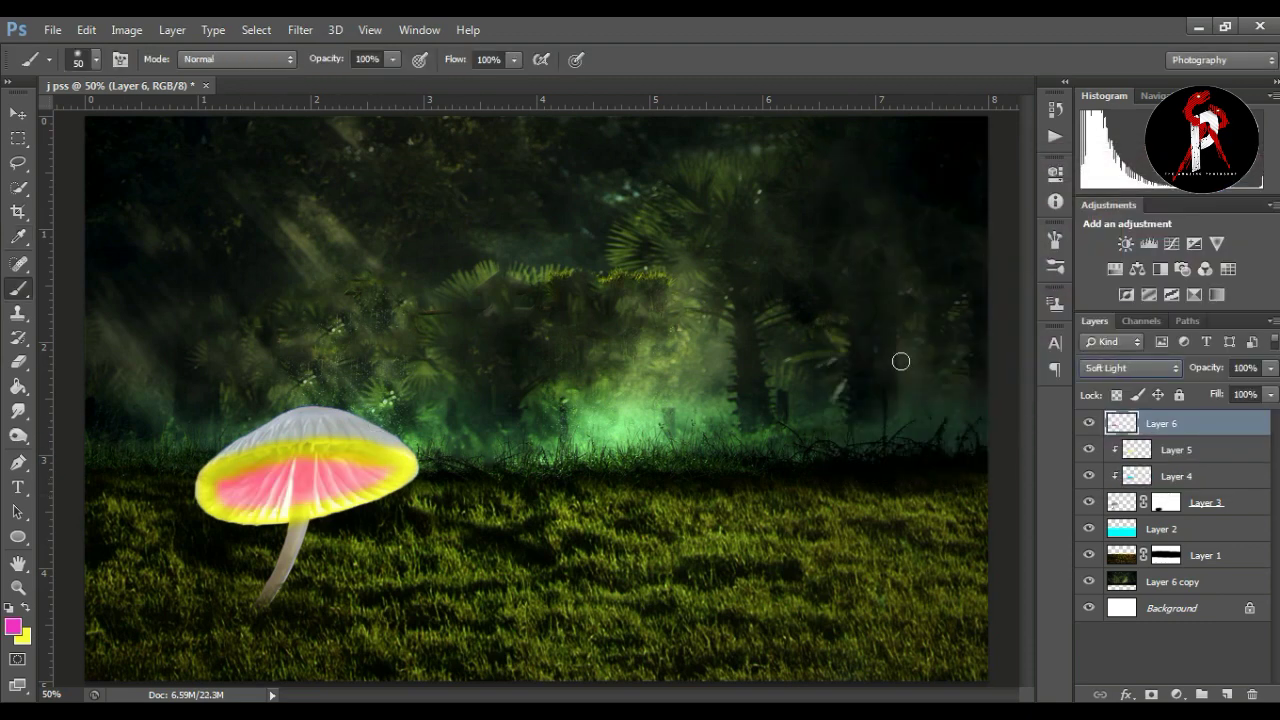
pyautogui.hotkey('alt', 'shift', 'v')
pyautogui.moveTo(333, 466); pyautogui.dragTo(270, 457)
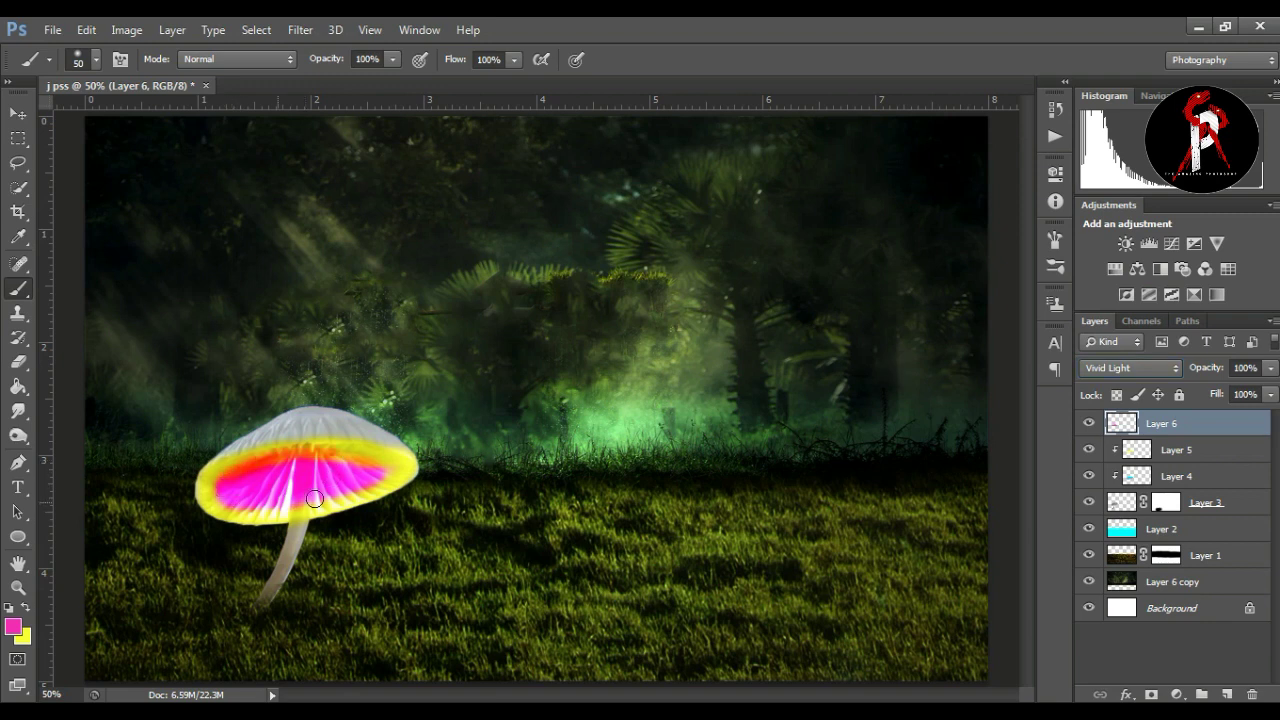
# Repaint the stem magenta with a slightly smaller brush after undoing the first stroke
pyautogui.moveTo(298, 498); pyautogui.dragTo(270, 594)
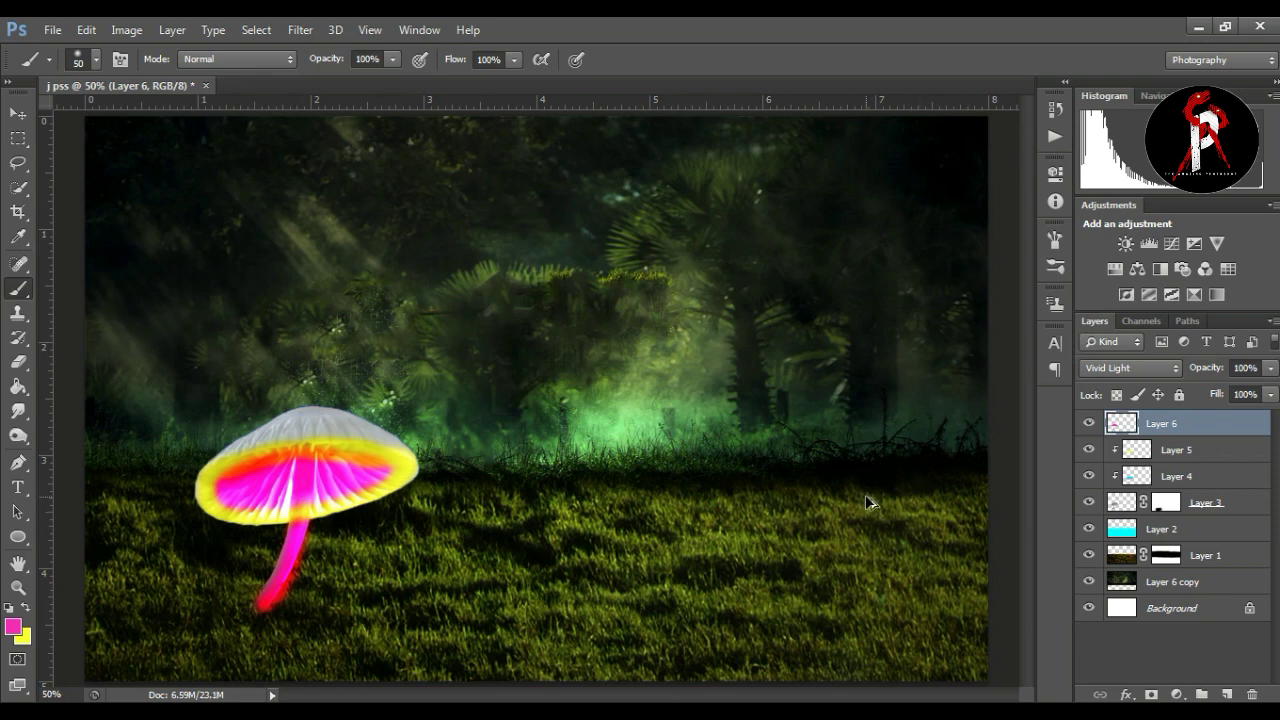
pyautogui.hotkey('ctrl', 'z')
pyautogui.press('[')
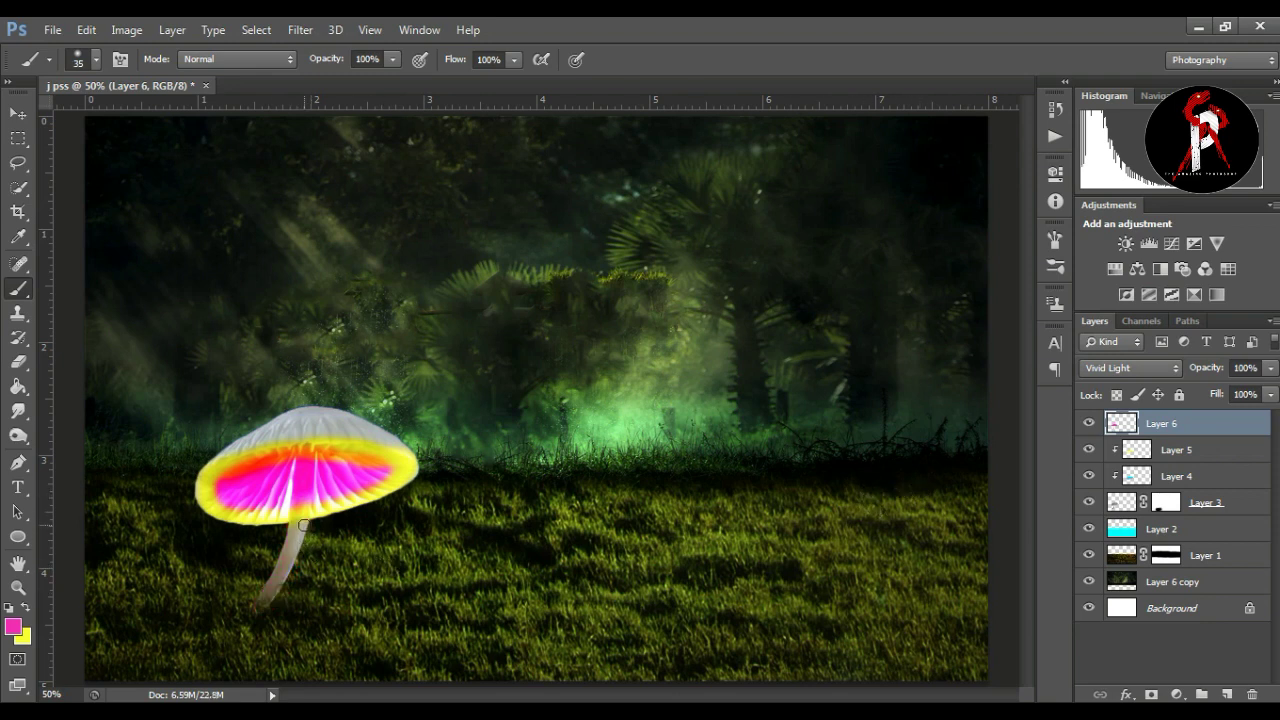
pyautogui.moveTo(296, 534); pyautogui.dragTo(282, 566)
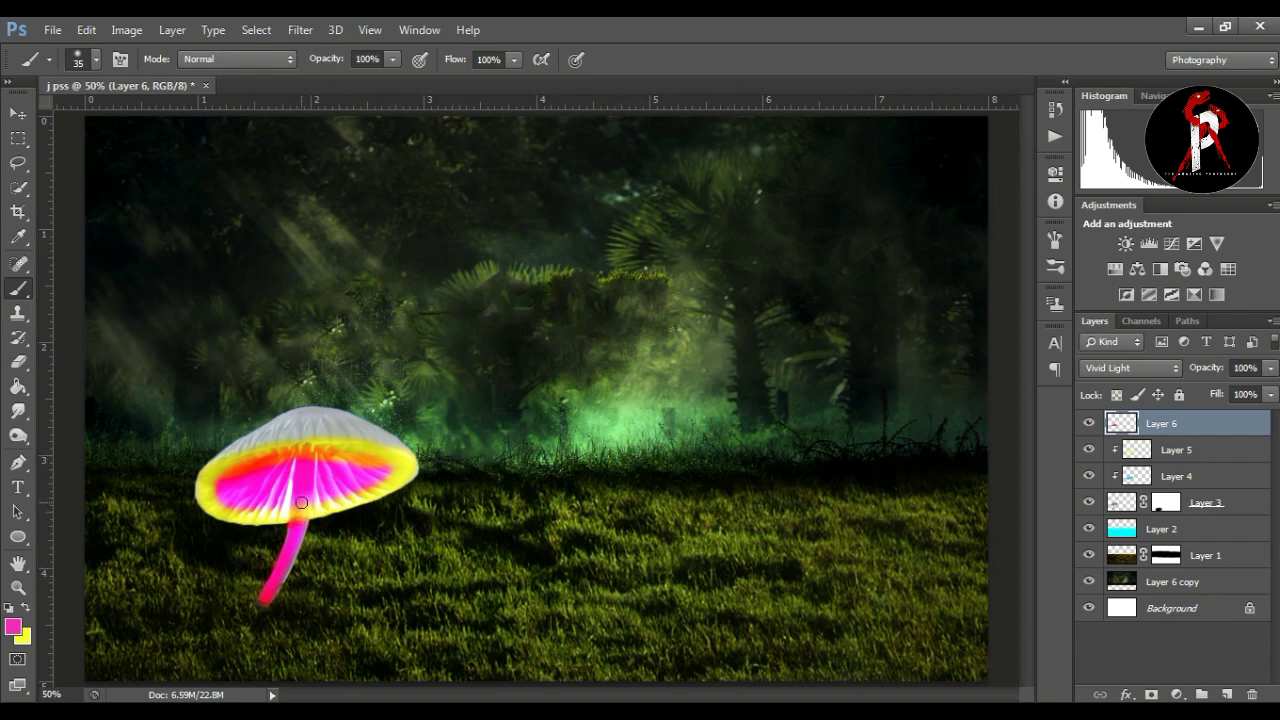
pyautogui.click(1176, 450)
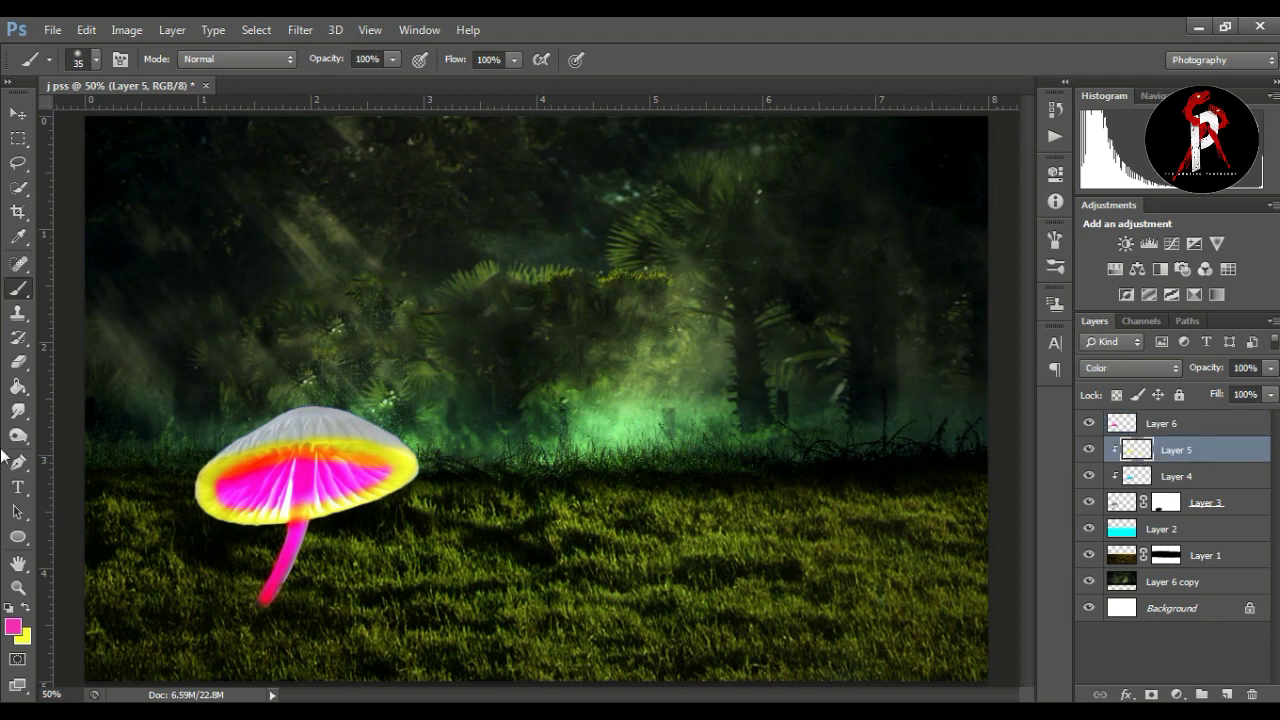
# Add a new layer and paint a soft yellow dot on it
pyautogui.click(18, 362)
pyautogui.press('b')
pyautogui.press('x')
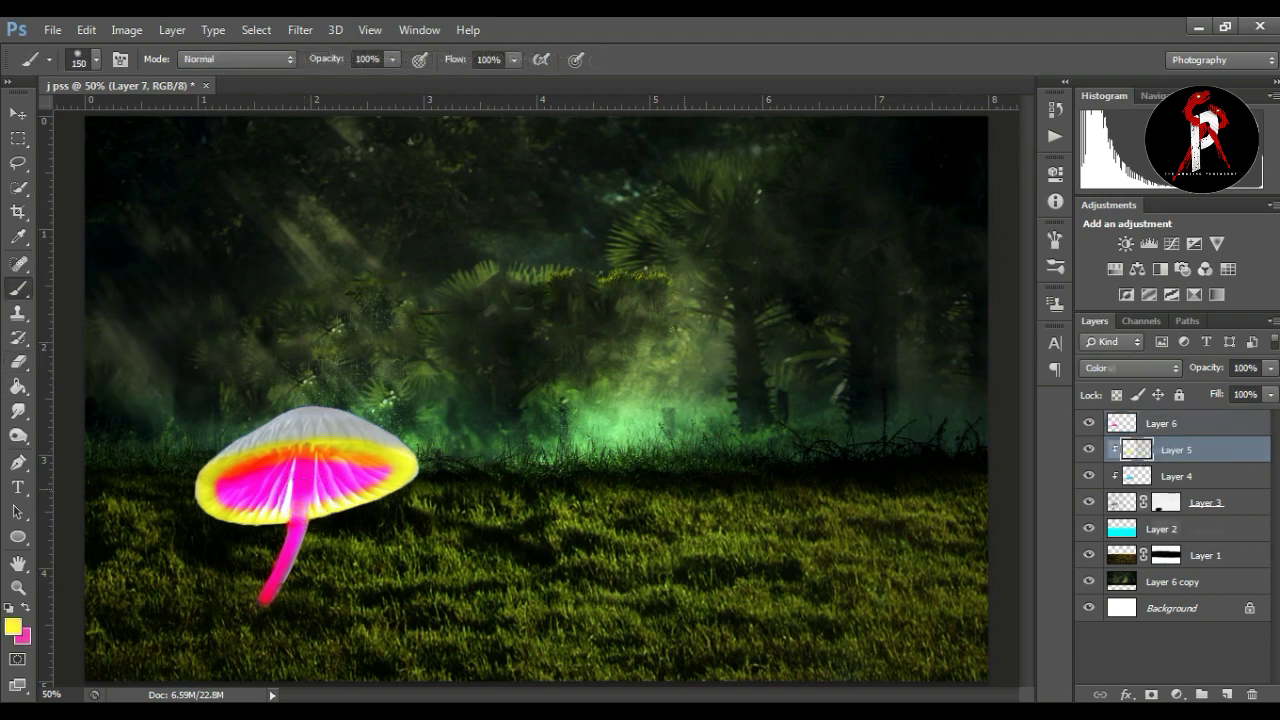
pyautogui.hotkey('ctrl', 'shift', 'alt', 'n')
pyautogui.click(680, 490)
# Move the yellow glow onto the mushroom cap and stretch it wider across the cap
pyautogui.press('v')
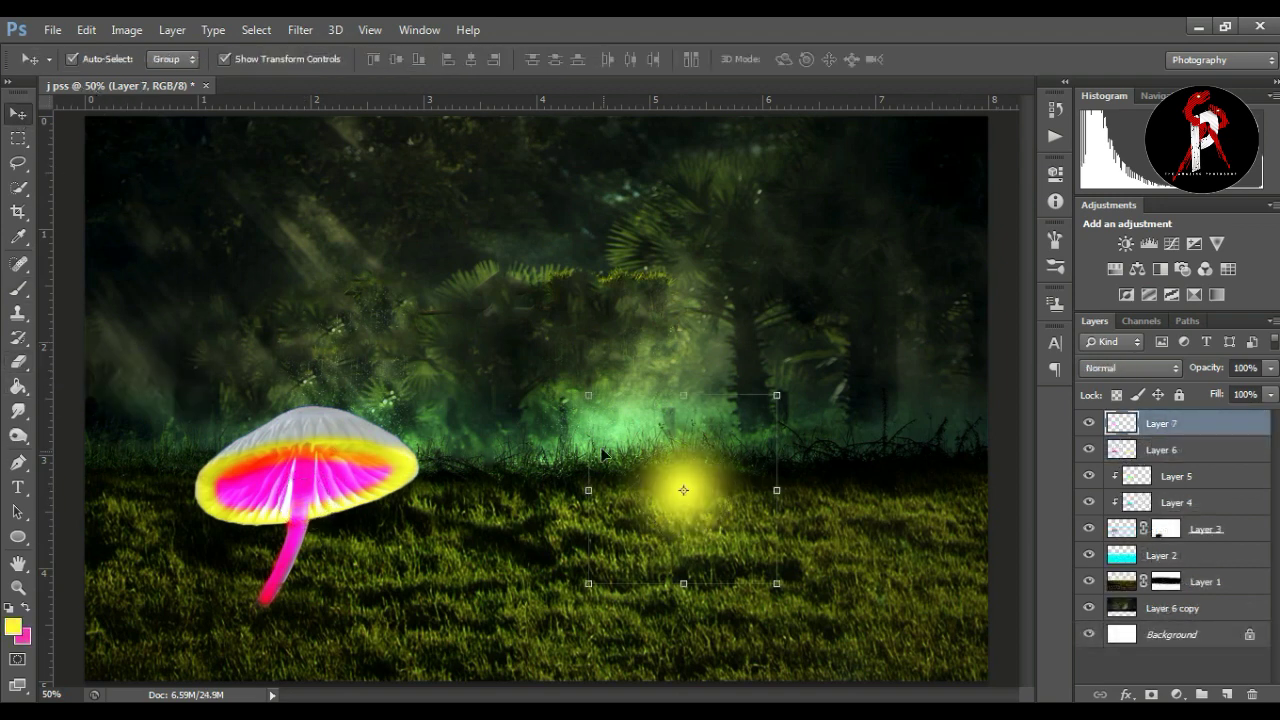
pyautogui.moveTo(680, 490)
pyautogui.mouseDown()
pyautogui.moveTo(289, 488)
pyautogui.moveTo(310, 484)
pyautogui.mouseUp()
pyautogui.hotkey('ctrl', 't')
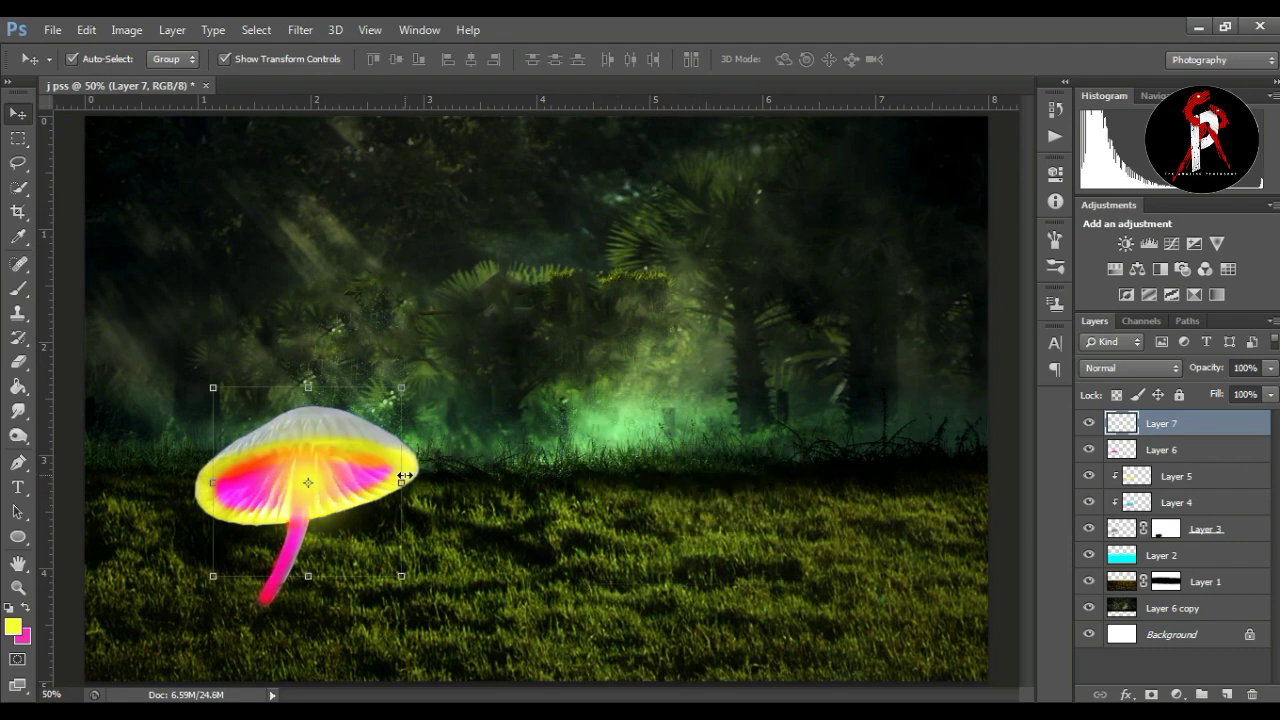
pyautogui.moveTo(404, 476); pyautogui.dragTo(471, 482)
pyautogui.moveTo(313, 491); pyautogui.dragTo(296, 489)
pyautogui.press('Return')
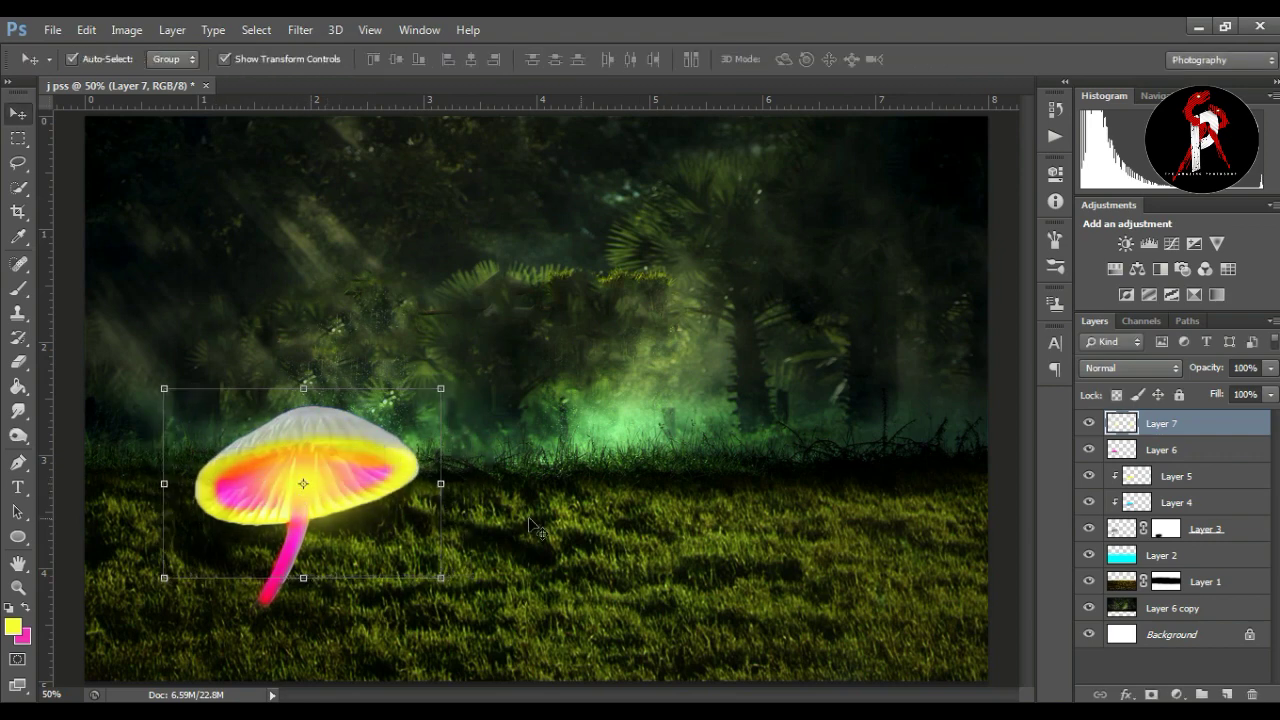
# Try several blend modes on the glow, settle on Soft Light, and paste a white light ray
pyautogui.click(1117, 368)
pyautogui.click(1105, 253)
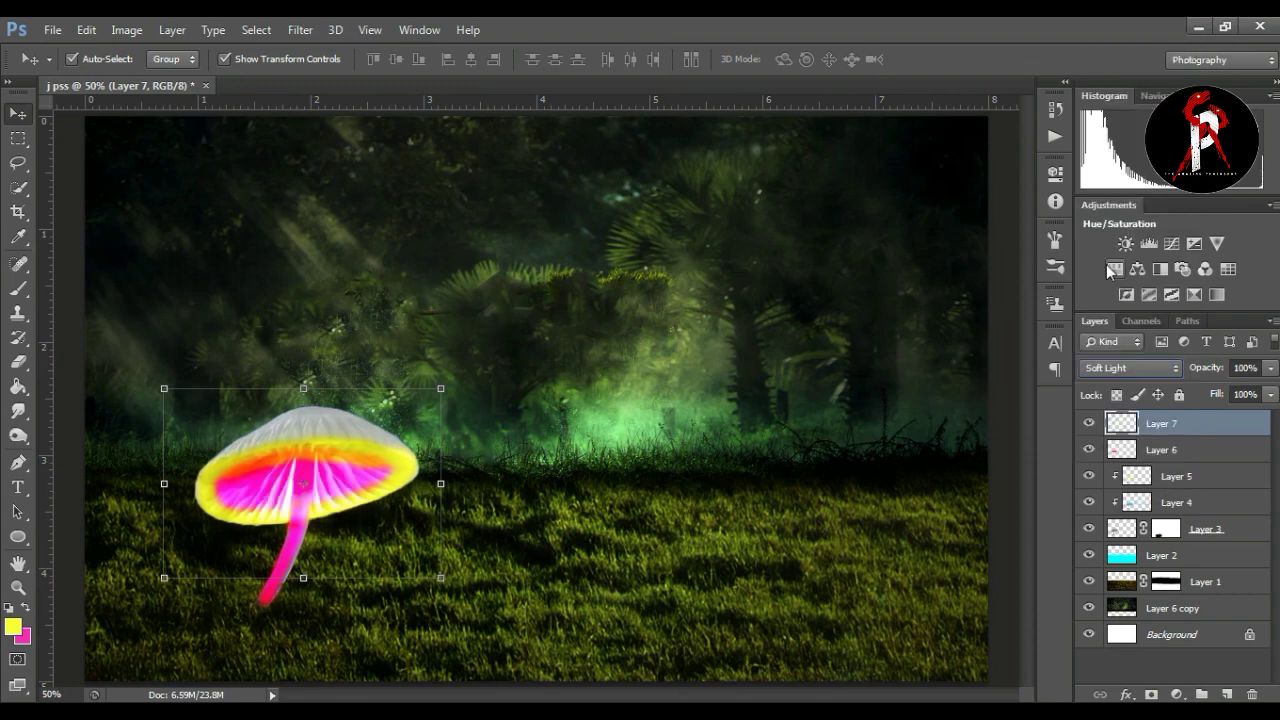
pyautogui.press('Down')
pyautogui.press('Down')
pyautogui.press('Down')
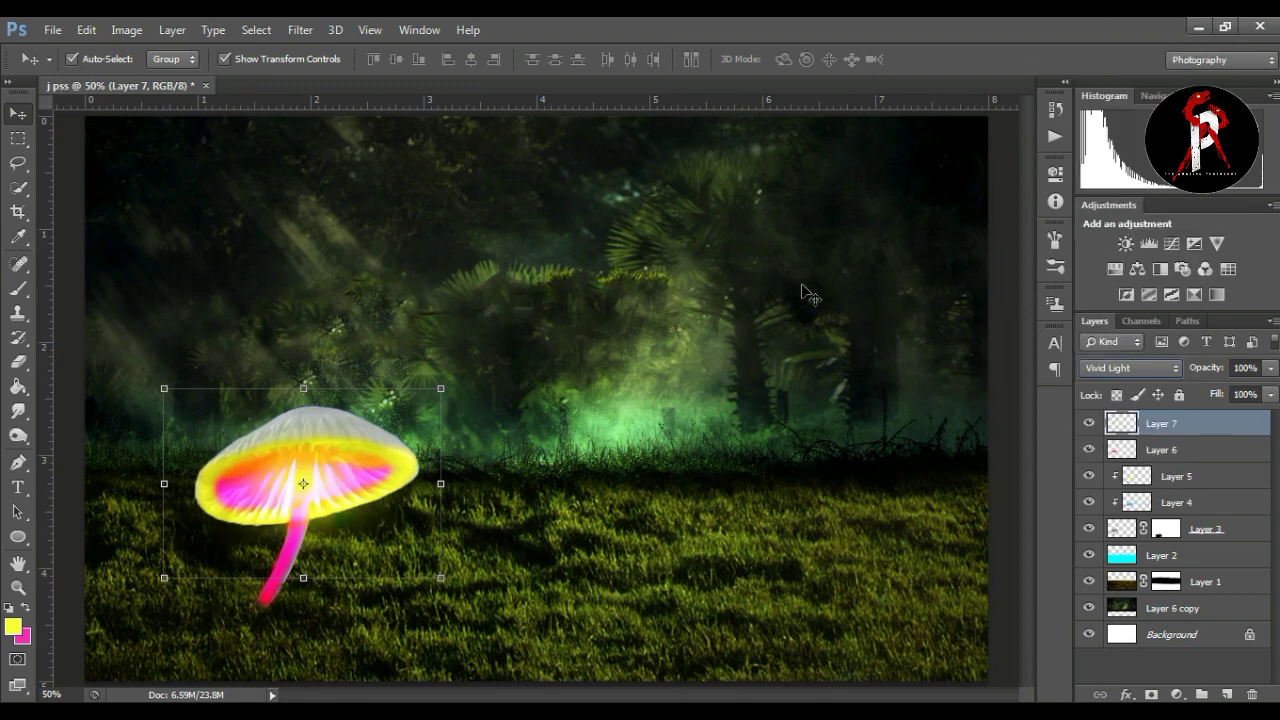
pyautogui.press('Down')
pyautogui.press('Down')
pyautogui.press('Down')
pyautogui.press('Down')
pyautogui.press('Down')
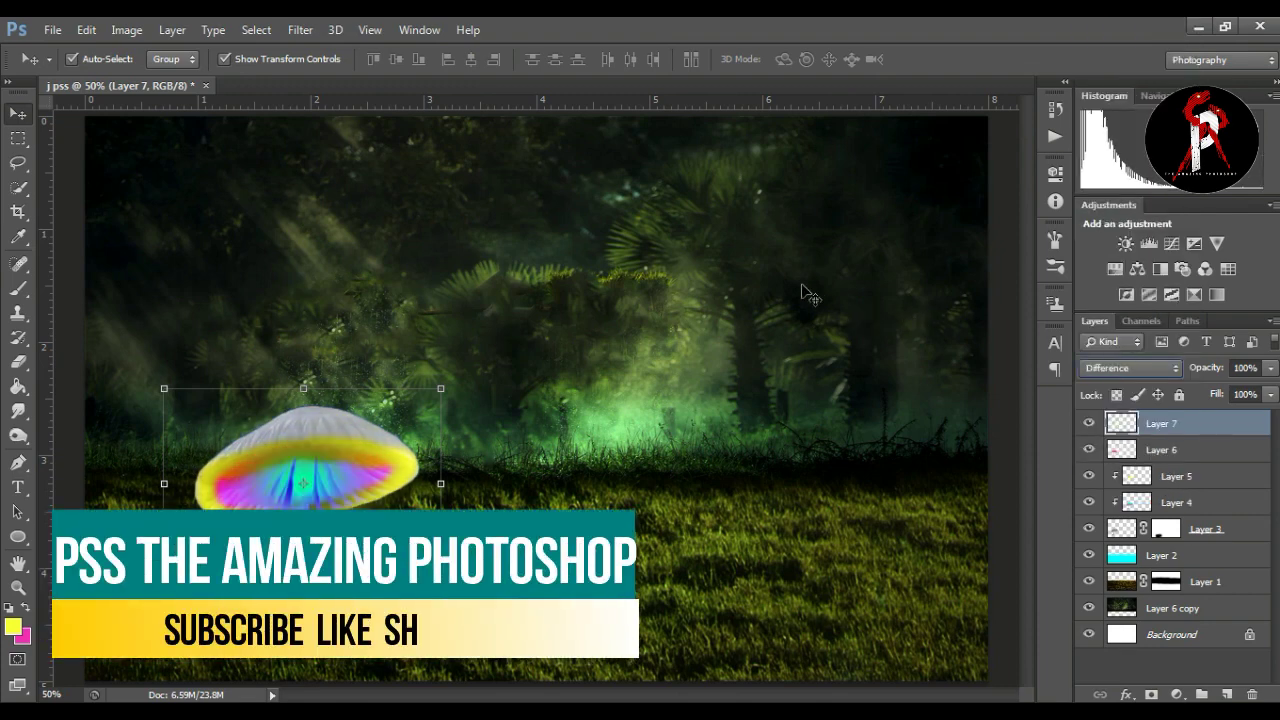
pyautogui.press('Down')
pyautogui.press('Down')
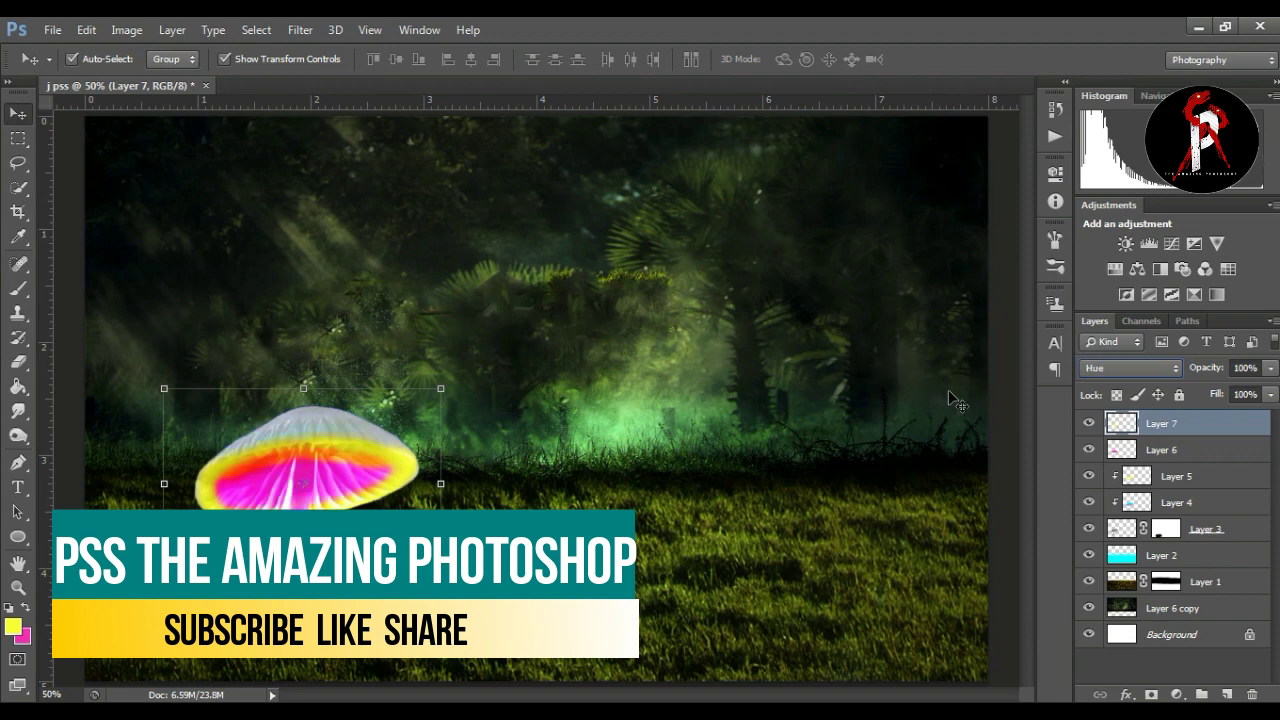
pyautogui.click(1130, 368)
pyautogui.click(1130, 266)
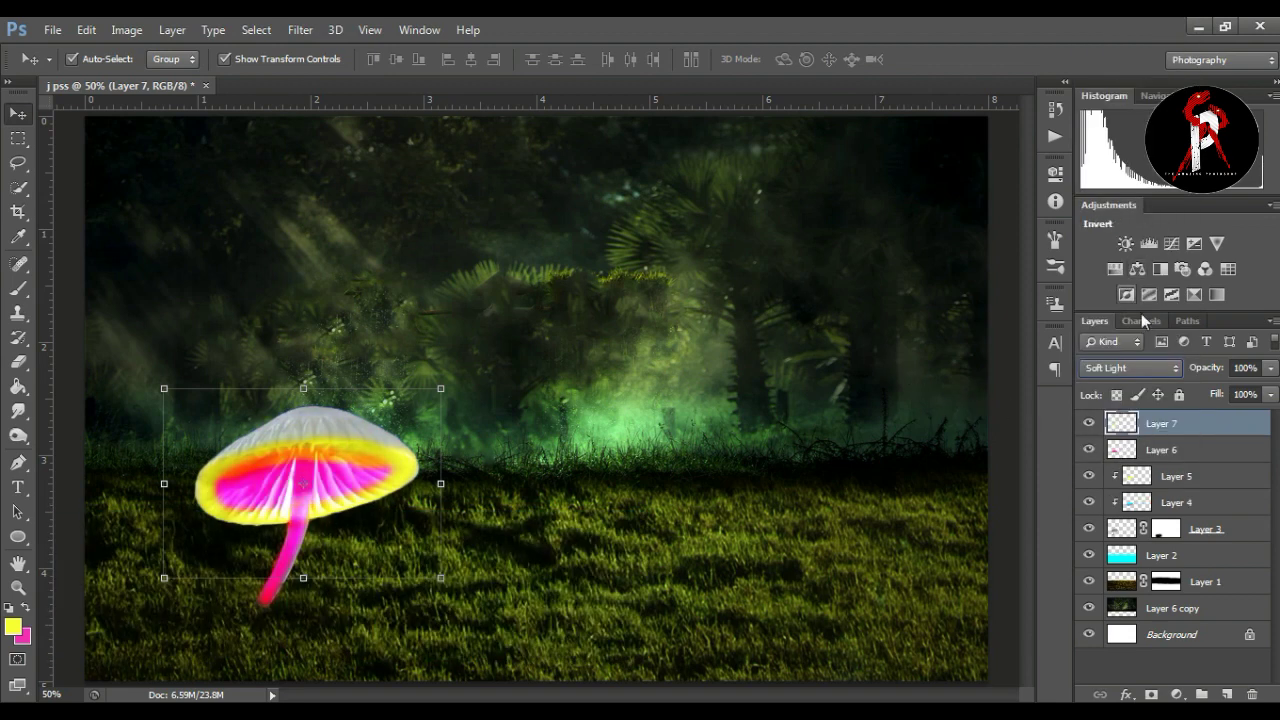
pyautogui.hotkey('ctrl', 'v')
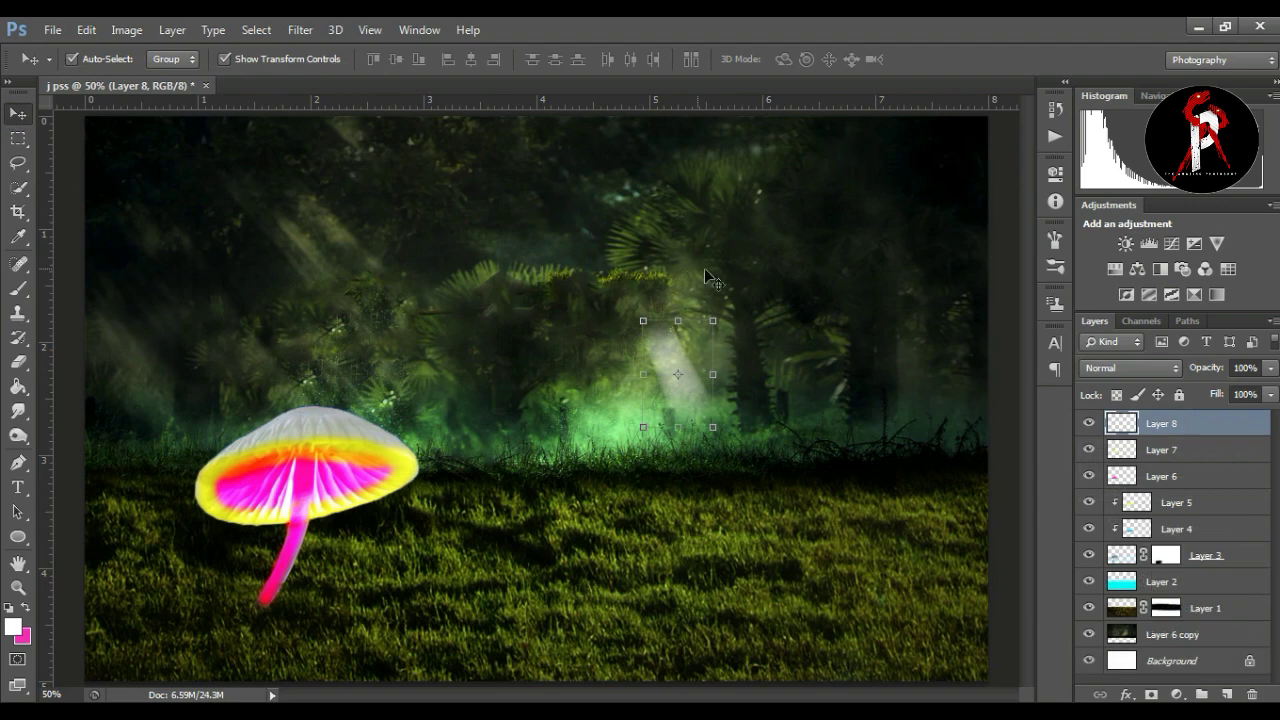
# Rotate and widen the white light ray, then move it down under the mushroom
pyautogui.moveTo(735, 305); pyautogui.dragTo(796, 318)
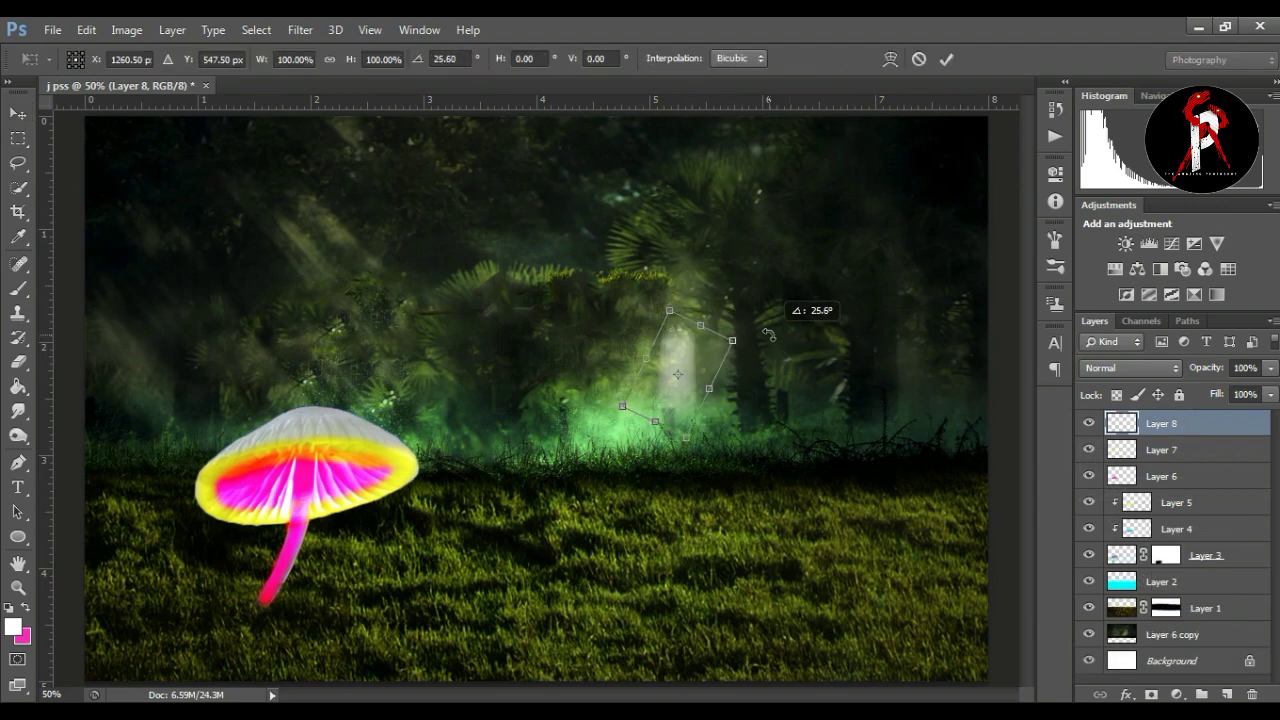
pyautogui.moveTo(712, 388); pyautogui.dragTo(795, 380)
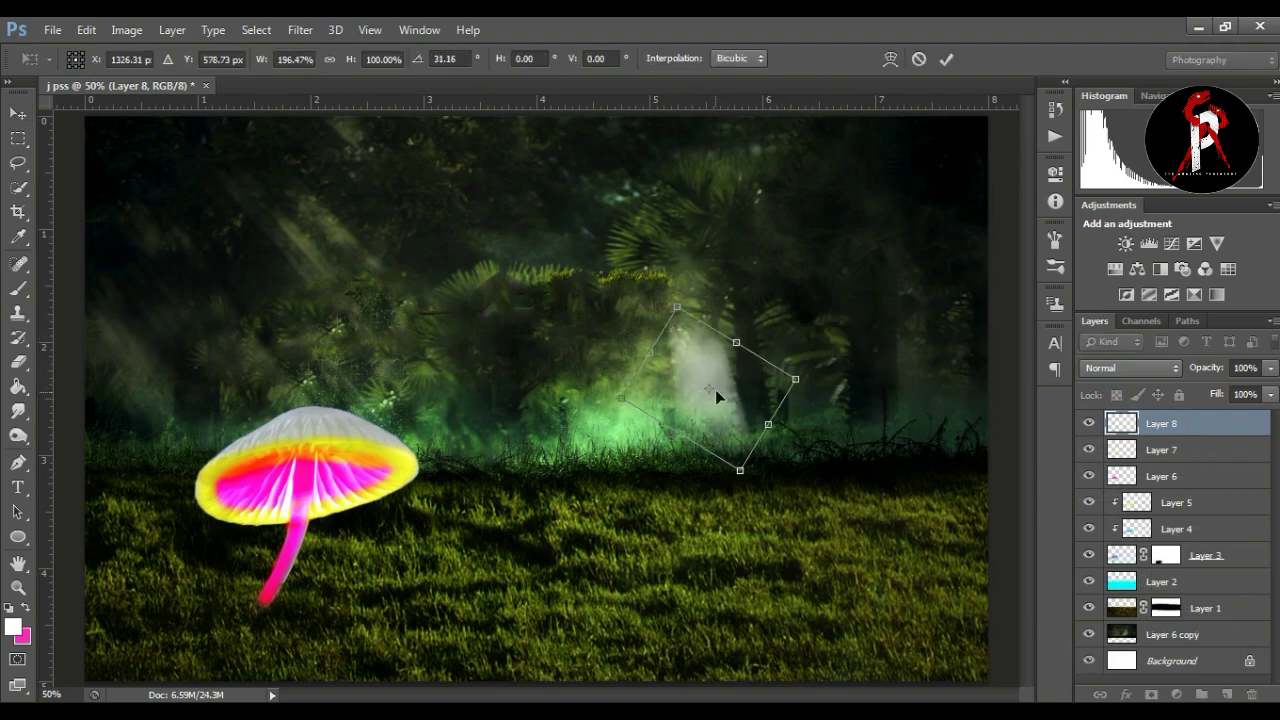
pyautogui.moveTo(720, 405)
pyautogui.mouseDown()
pyautogui.moveTo(304, 563)
pyautogui.moveTo(335, 557)
pyautogui.mouseUp()
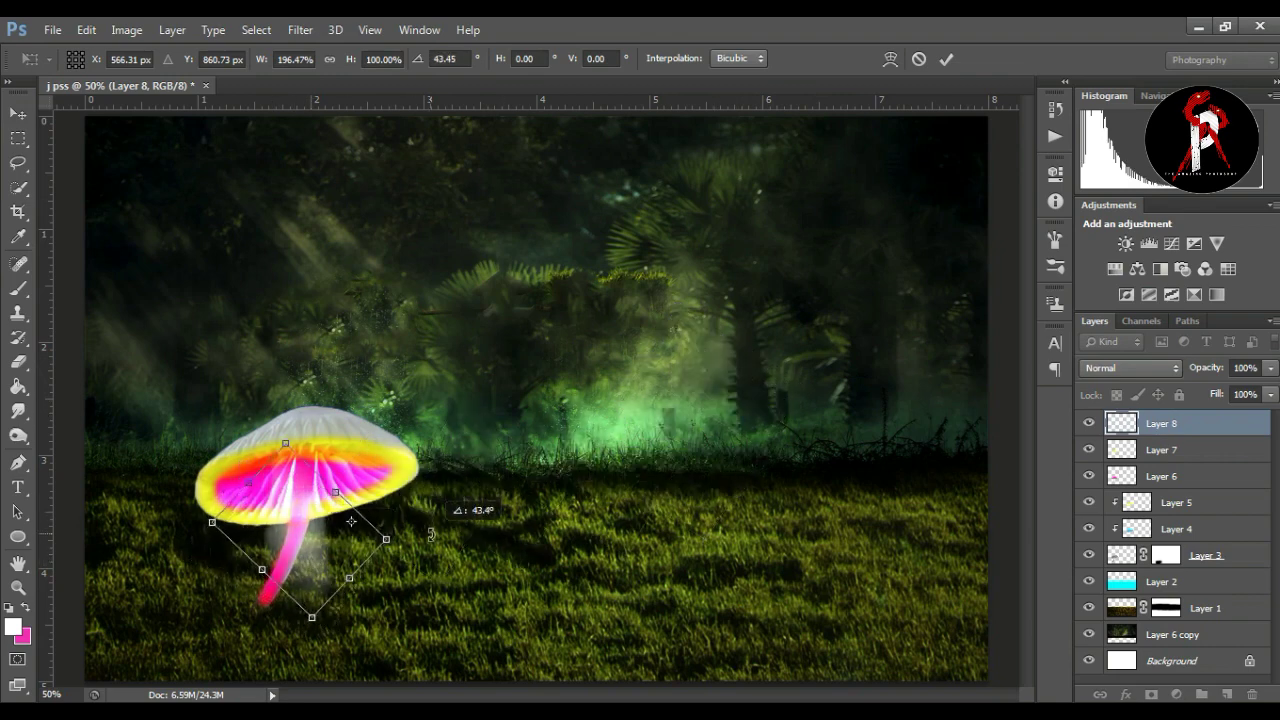
pyautogui.press('Return')
# Warp the light into a cone spreading wide over the grass, then toggle it to compare
pyautogui.hotkey('ctrl', 't')
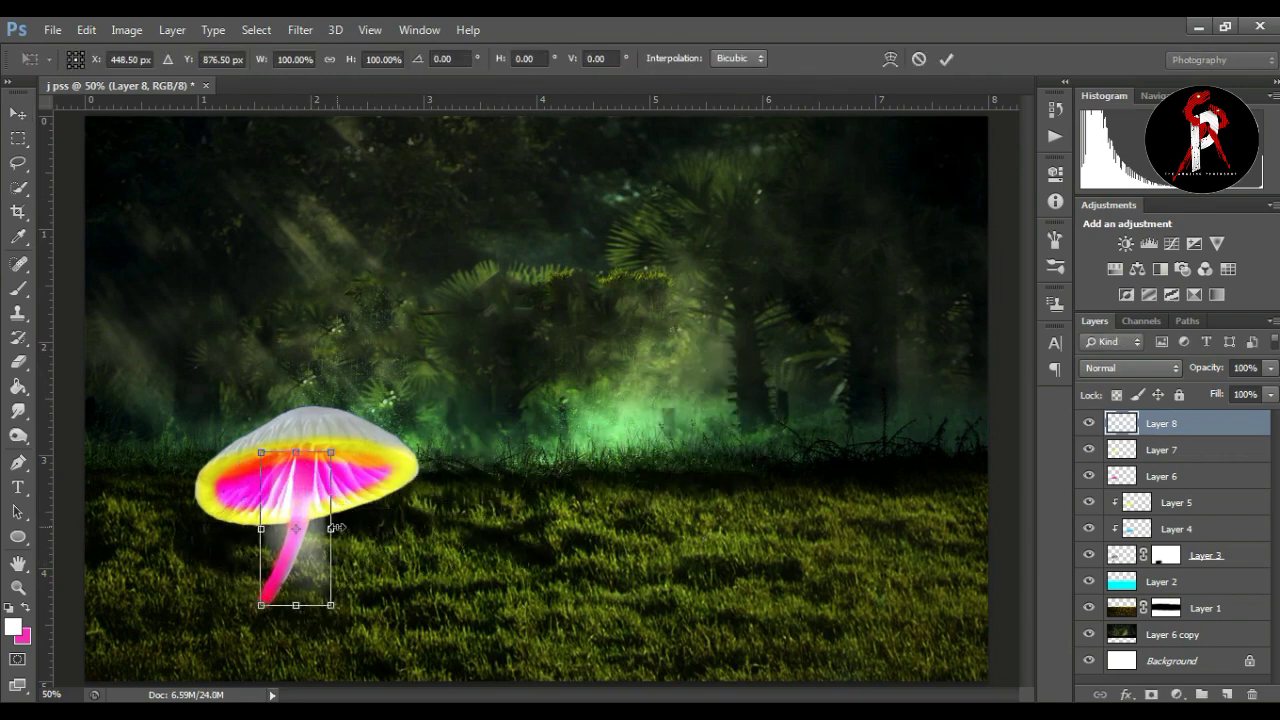
pyautogui.rightClick(327, 529)
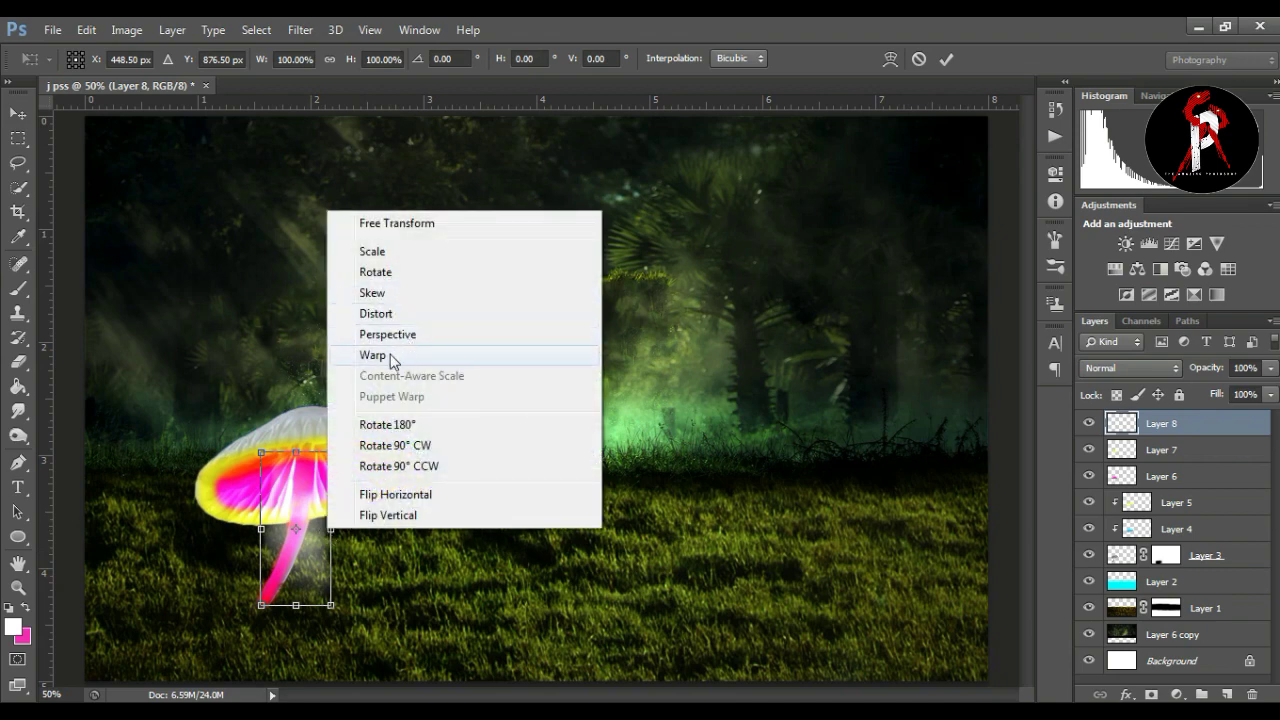
pyautogui.click(409, 356)
pyautogui.moveTo(333, 605); pyautogui.dragTo(457, 632)
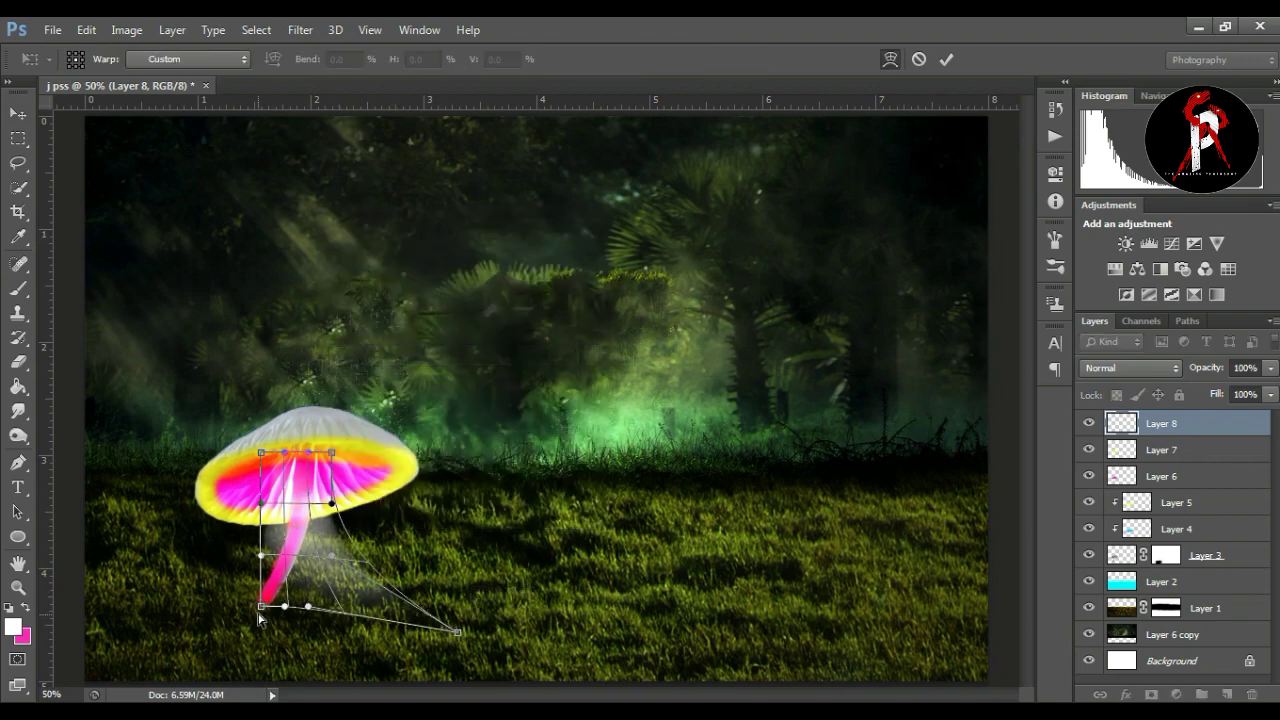
pyautogui.moveTo(261, 607); pyautogui.dragTo(54, 645)
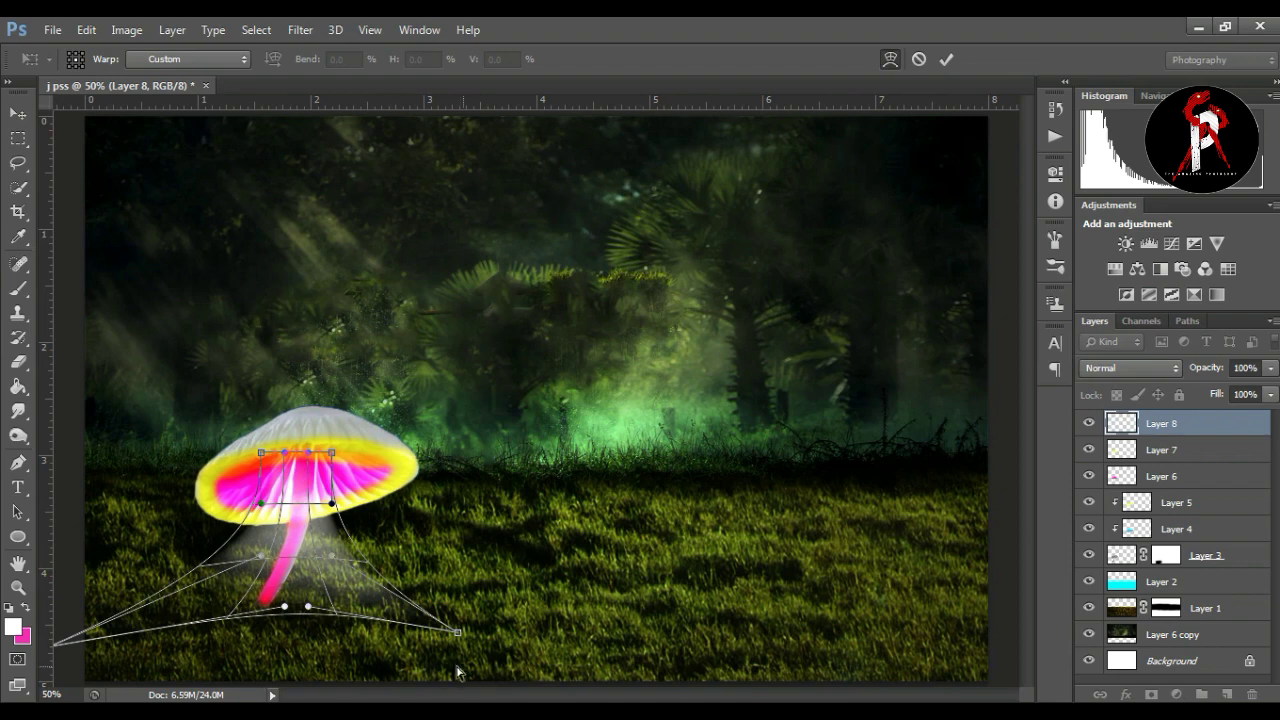
pyautogui.moveTo(458, 633); pyautogui.dragTo(588, 651)
pyautogui.moveTo(98, 638); pyautogui.dragTo(96, 642)
pyautogui.moveTo(336, 502); pyautogui.dragTo(341, 500)
pyautogui.moveTo(280, 619); pyautogui.dragTo(275, 625)
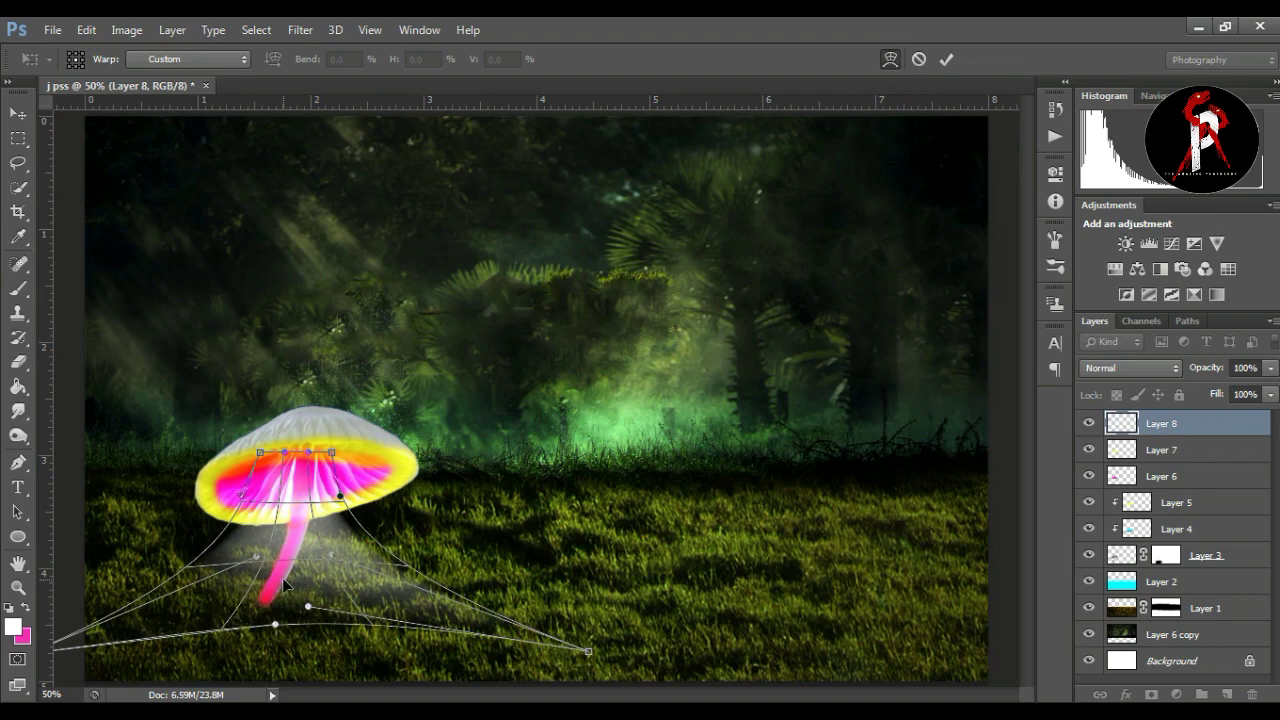
pyautogui.click(946, 59)
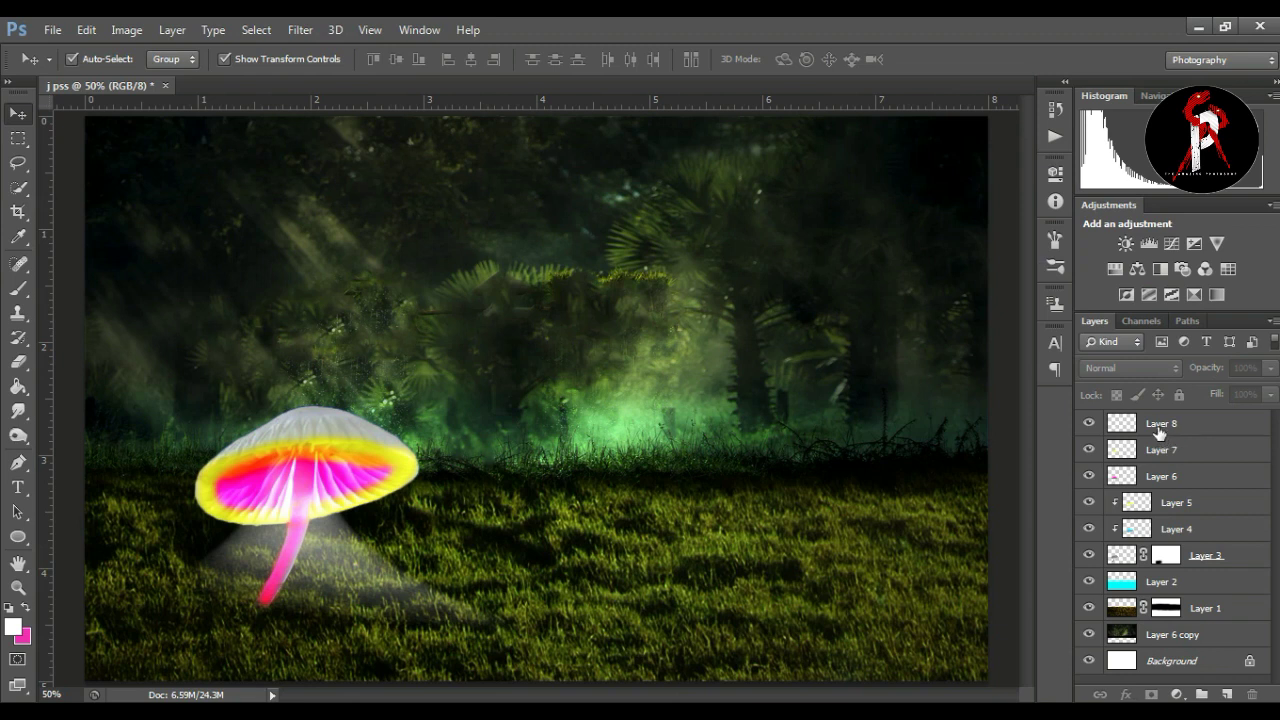
pyautogui.click(1089, 427)
# Toggle Layers 10, 9 and 8 off and on to compare the glow under the mushroom
pyautogui.click(340, 545)
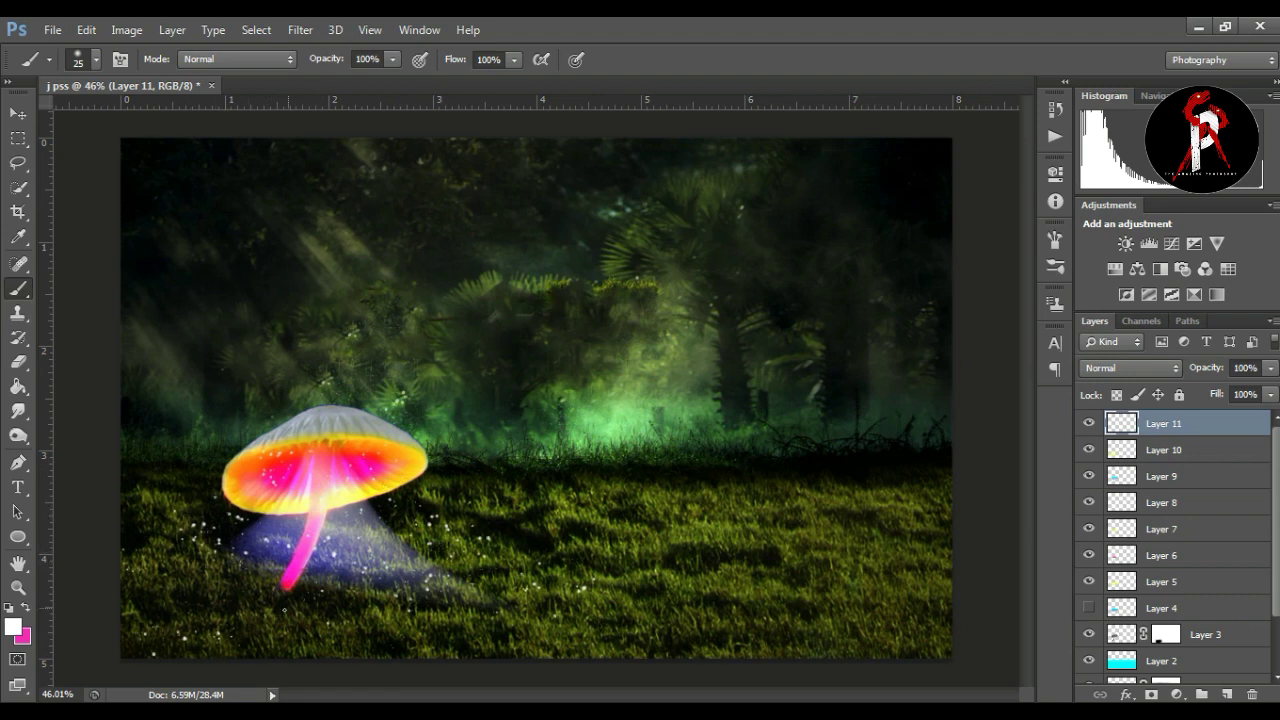
pyautogui.click(1090, 451)
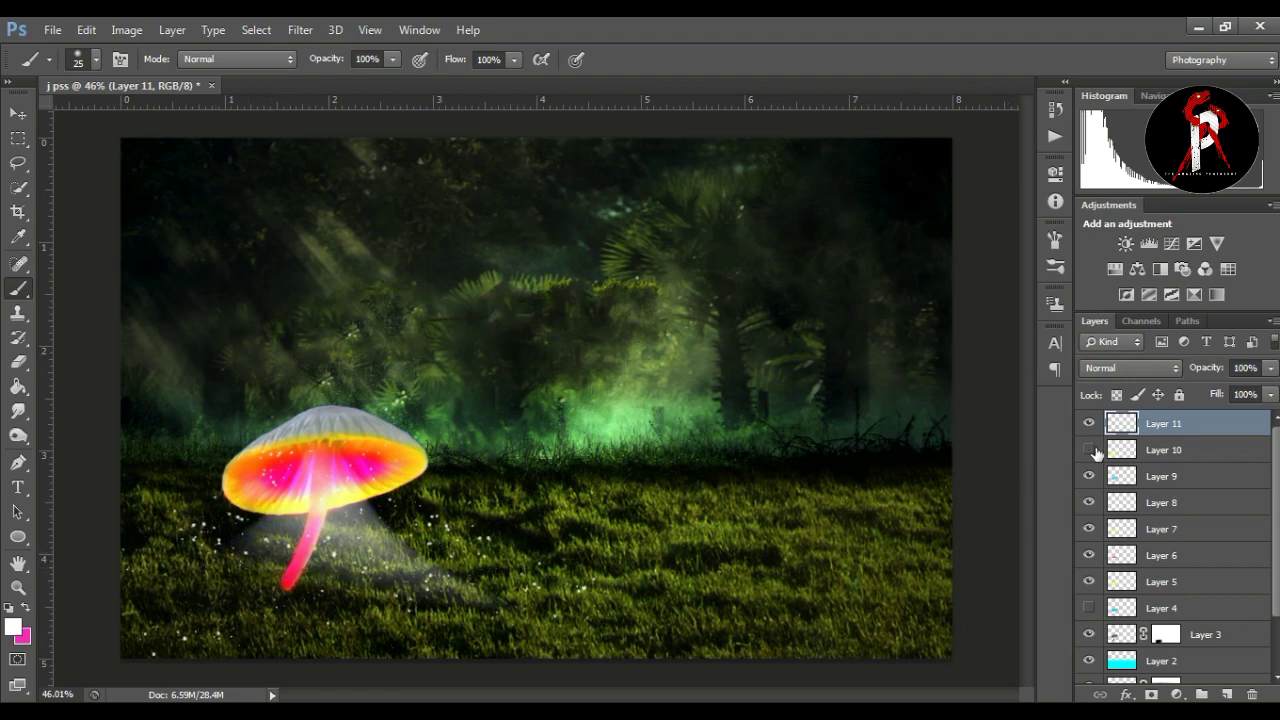
pyautogui.click(1160, 477)
pyautogui.click(1089, 476)
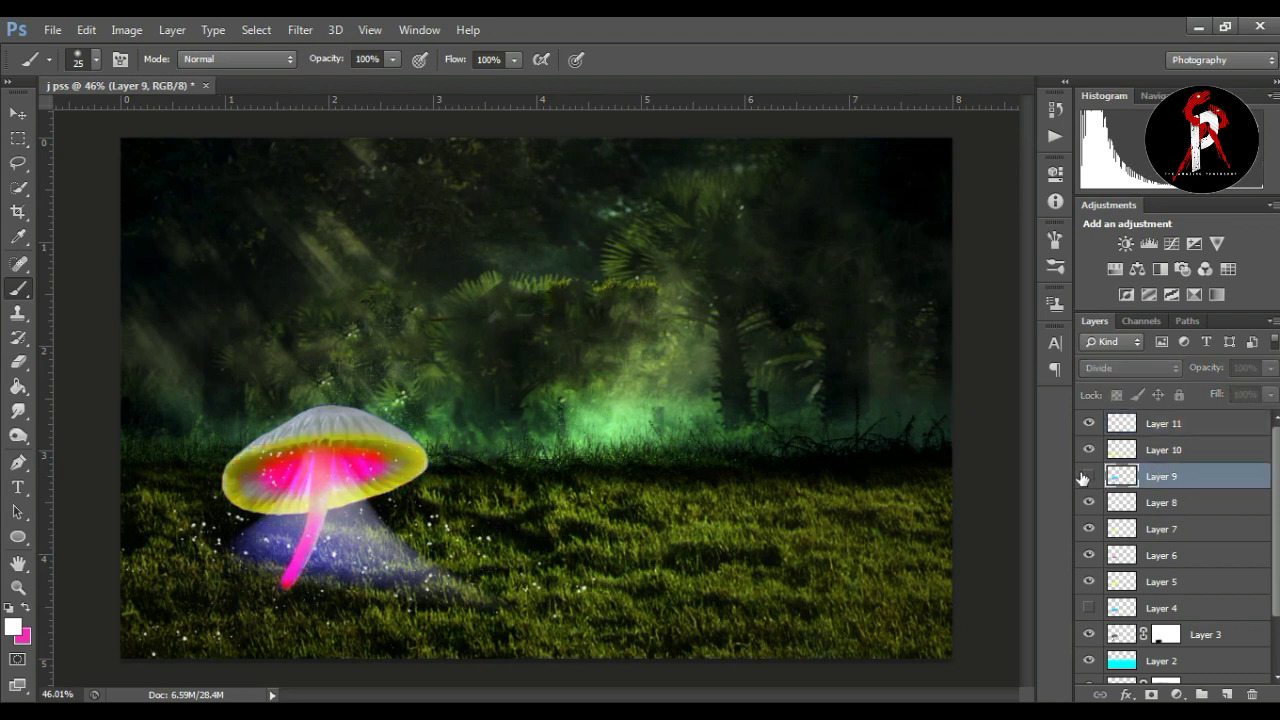
pyautogui.click(1122, 510)
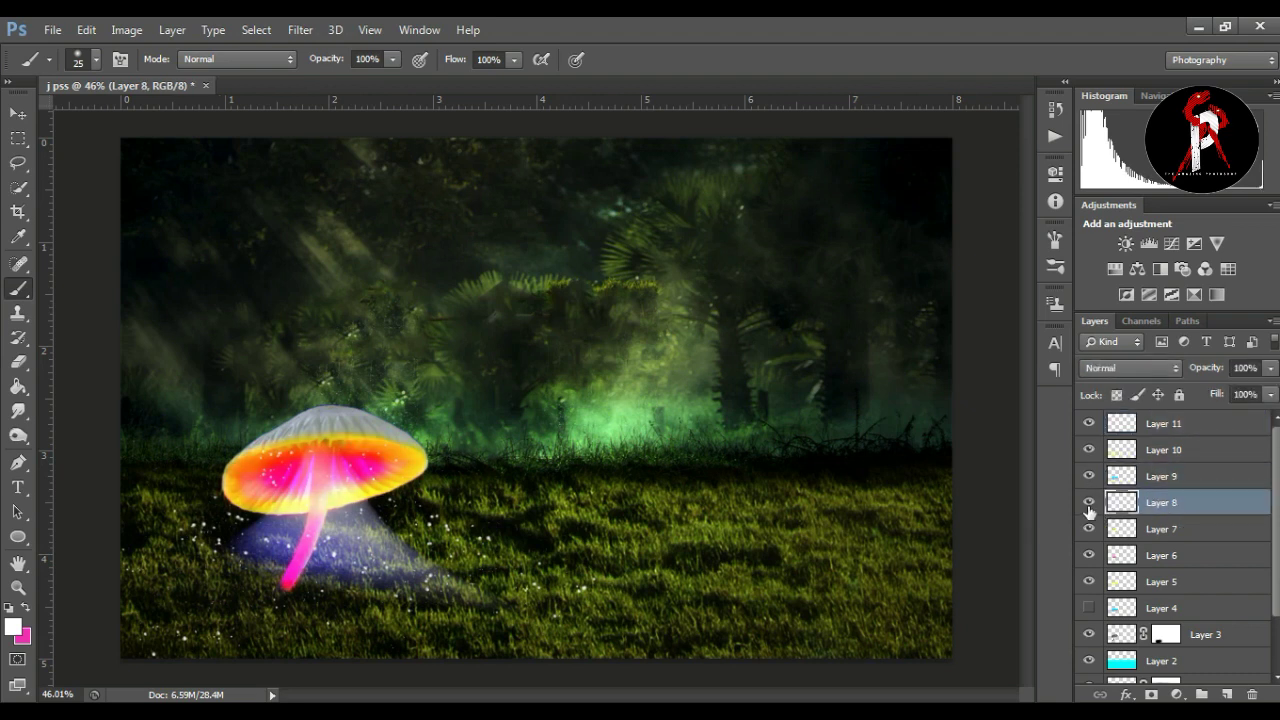
pyautogui.click(1089, 503)
# Try enlarging the glow and tilting it about 7 degrees, then cancel the transform
pyautogui.click(18, 113)
pyautogui.moveTo(213, 624); pyautogui.dragTo(166, 648)
pyautogui.moveTo(574, 430); pyautogui.dragTo(462, 500)
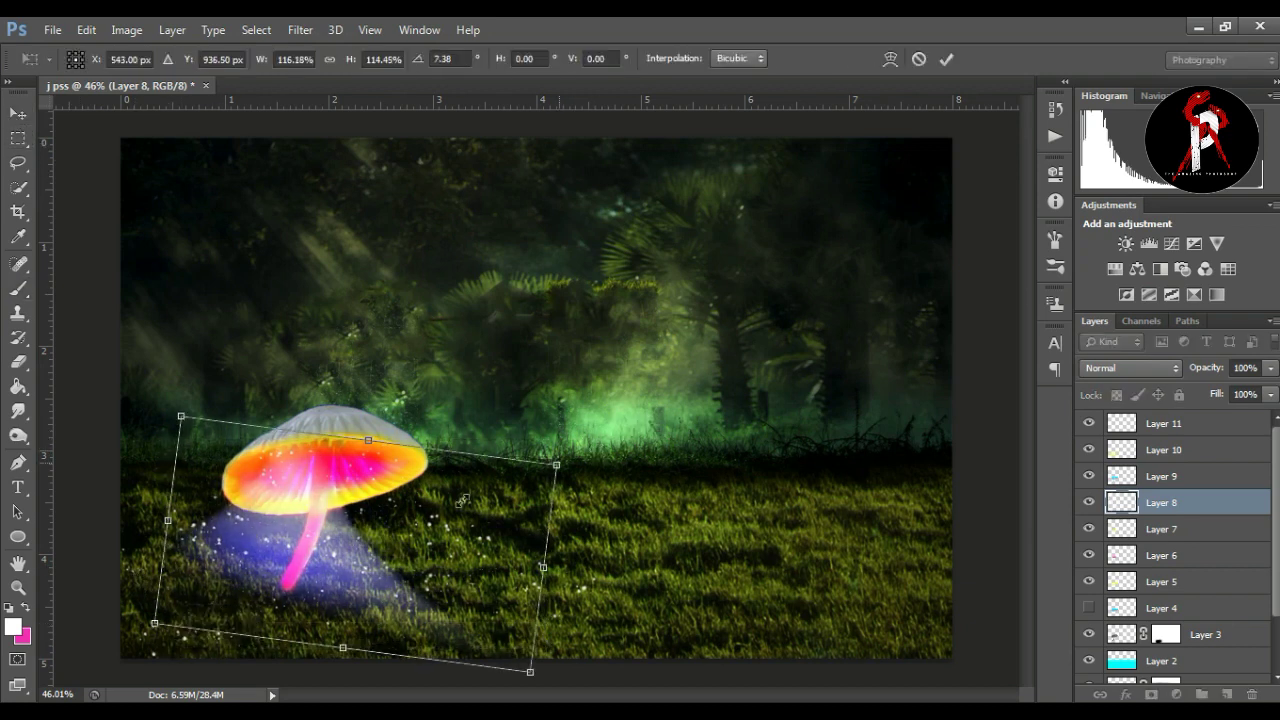
pyautogui.click(919, 60)
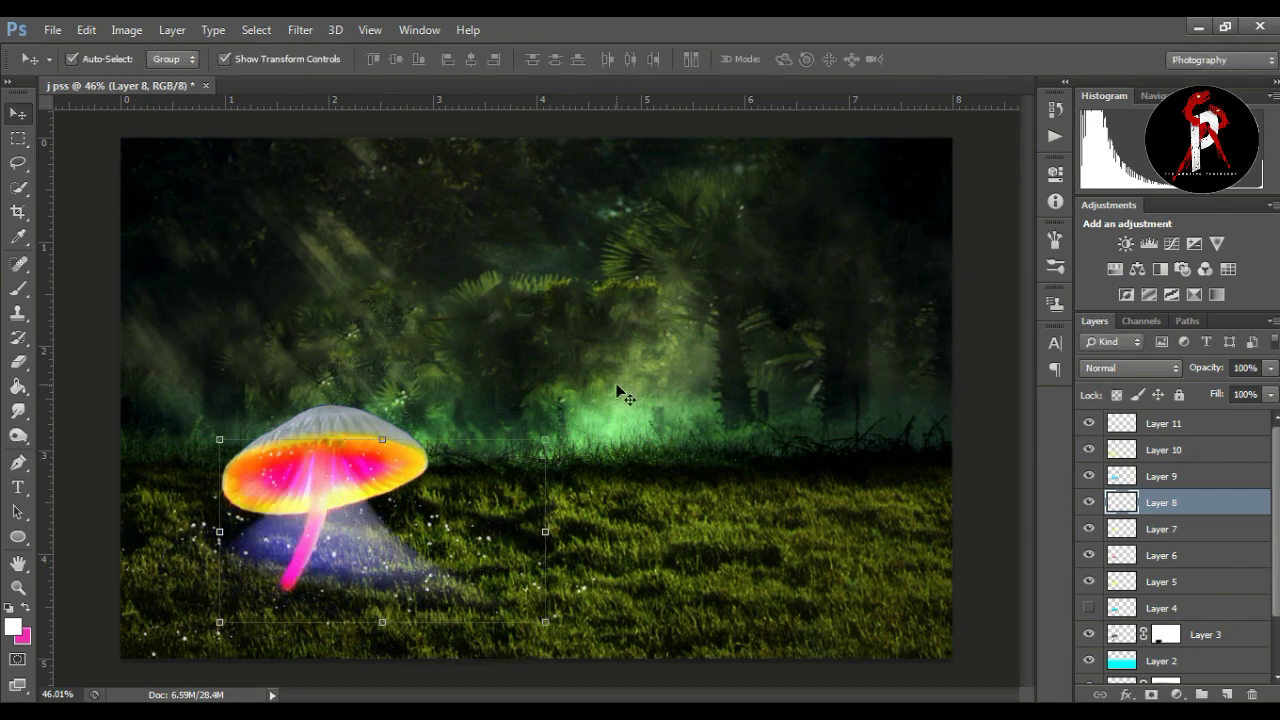
# Warp the glow so its lower-left spreads further left across the grass
pyautogui.hotkey('ctrl', 't')
pyautogui.rightClick(507, 486)
pyautogui.click(586, 306)
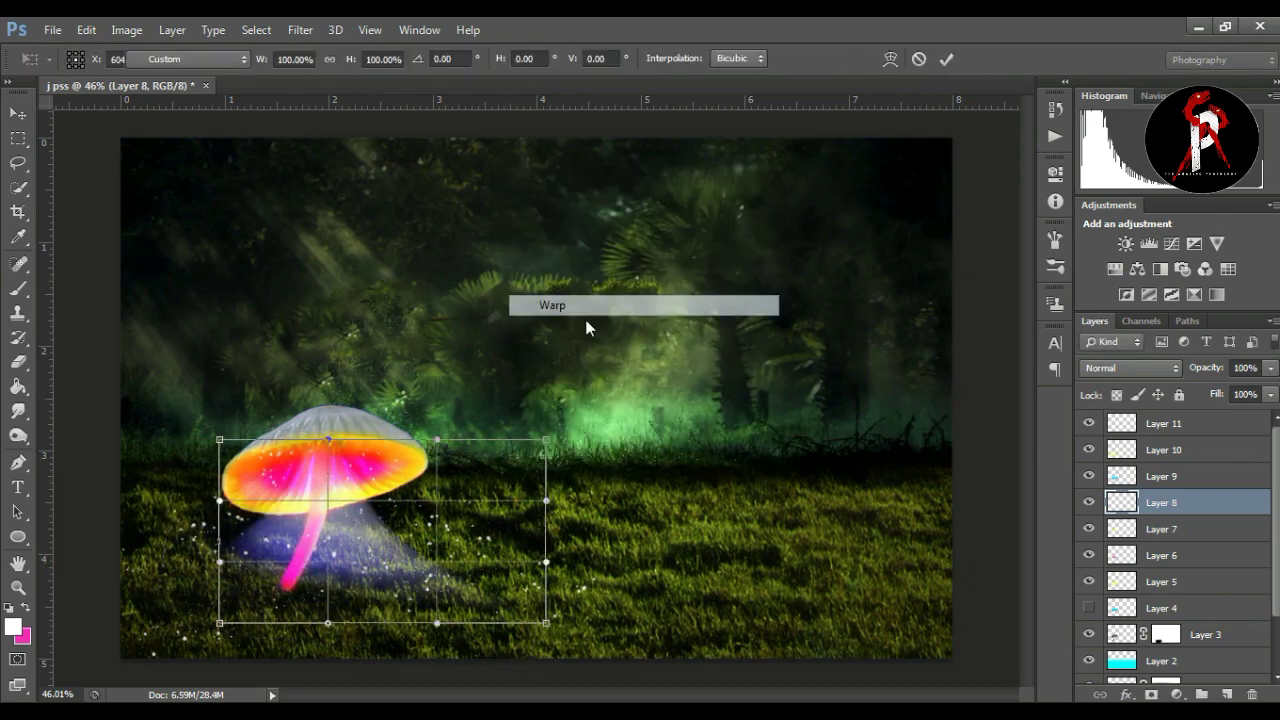
pyautogui.moveTo(245, 568)
pyautogui.mouseDown()
pyautogui.moveTo(207, 592)
pyautogui.moveTo(228, 594)
pyautogui.mouseUp()
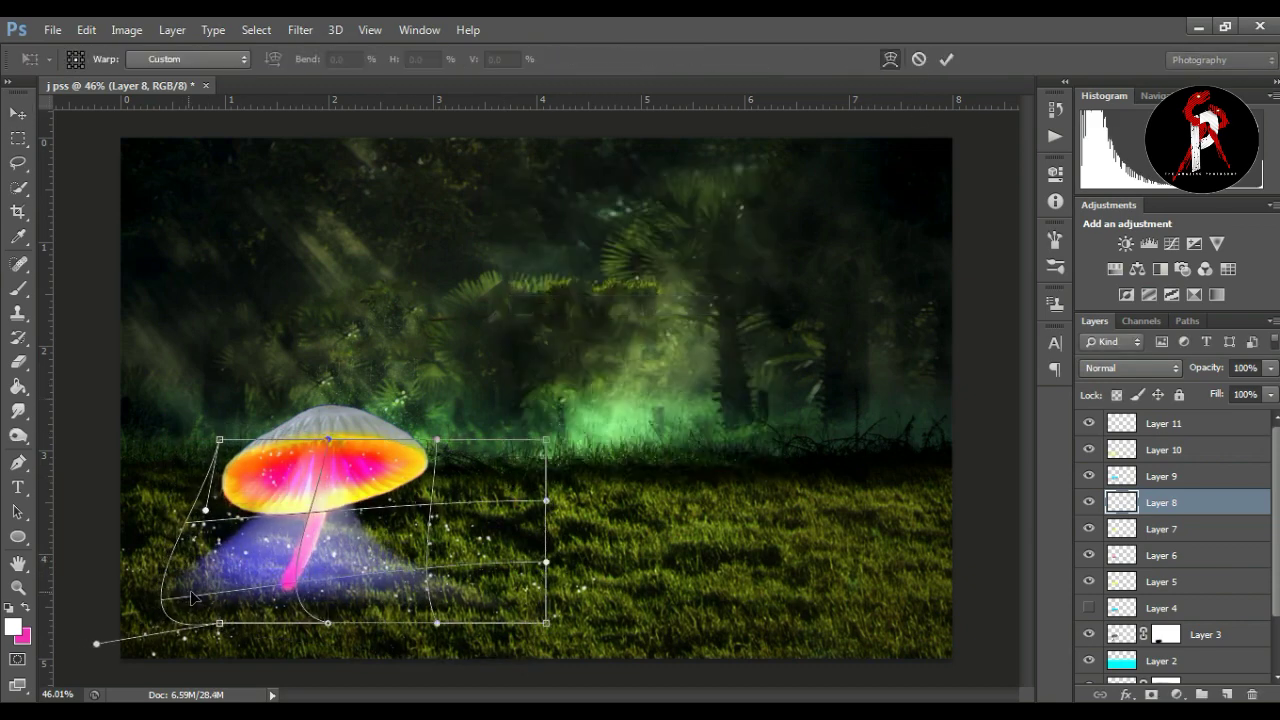
pyautogui.moveTo(218, 623); pyautogui.dragTo(102, 619)
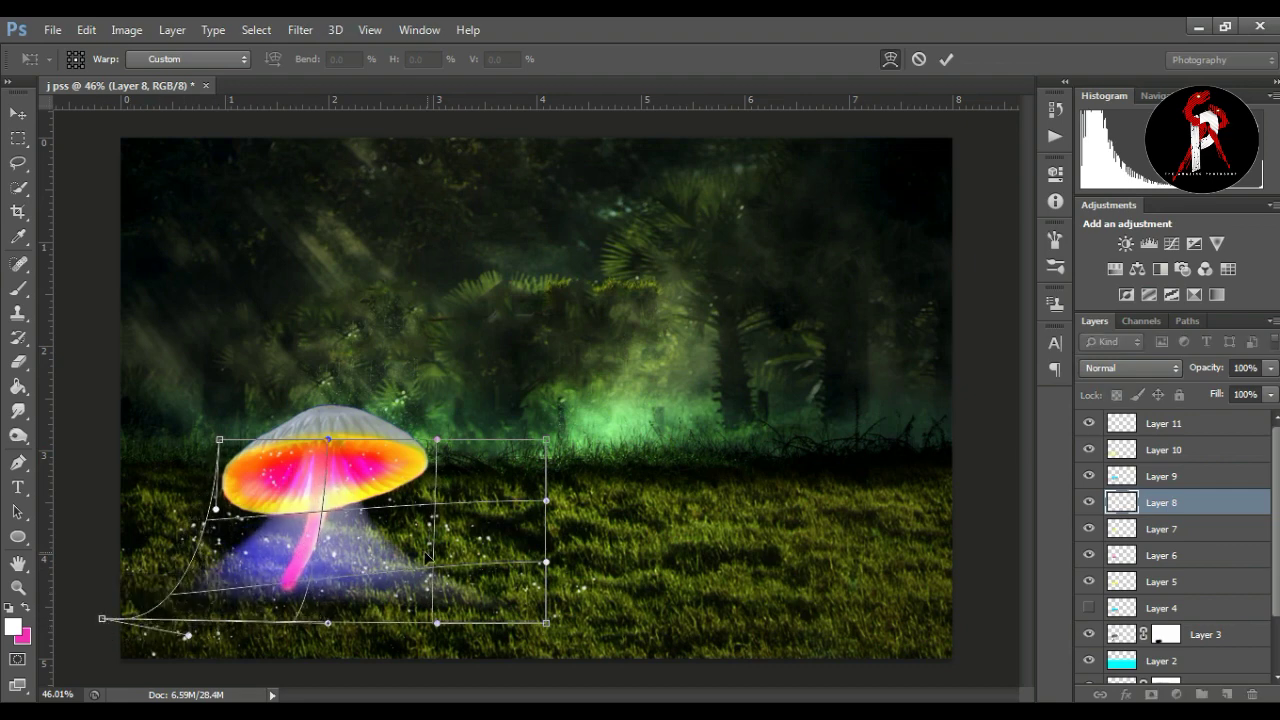
pyautogui.click(946, 59)
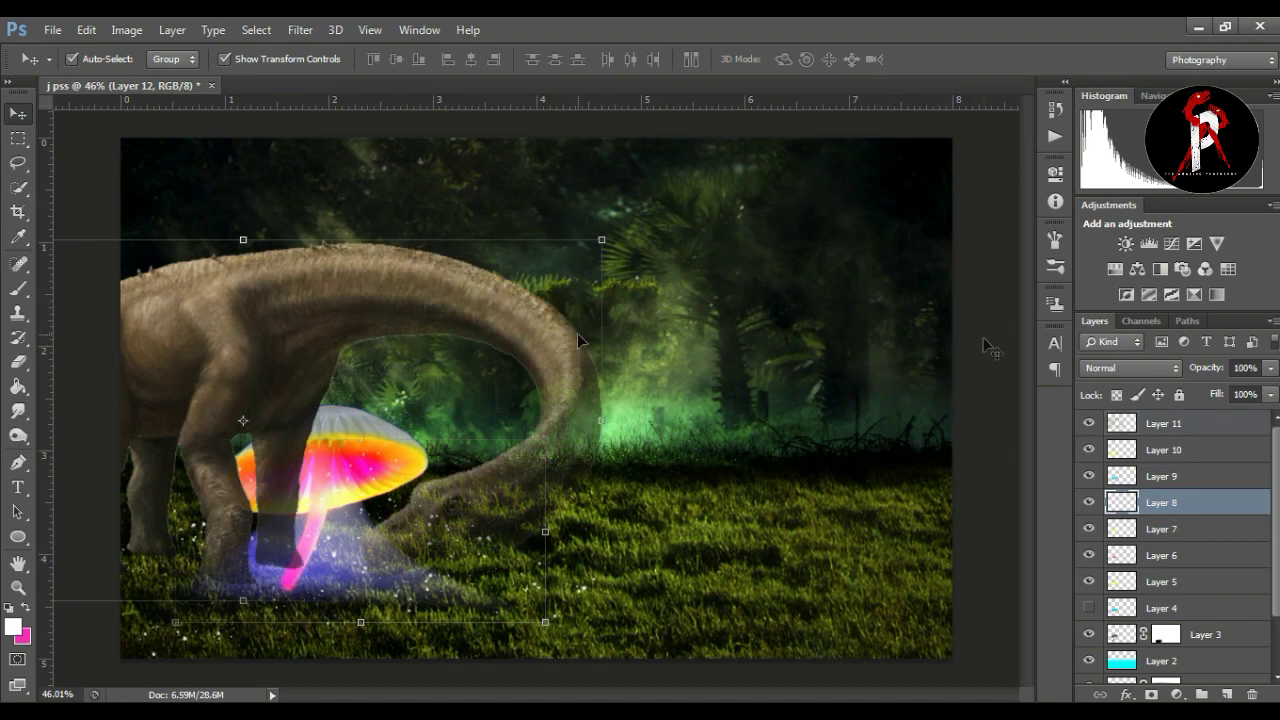
# Move the dinosaur over the forest and reorder Layer 12 just above Layers 1 and 2
pyautogui.moveTo(483, 316); pyautogui.dragTo(786, 259)
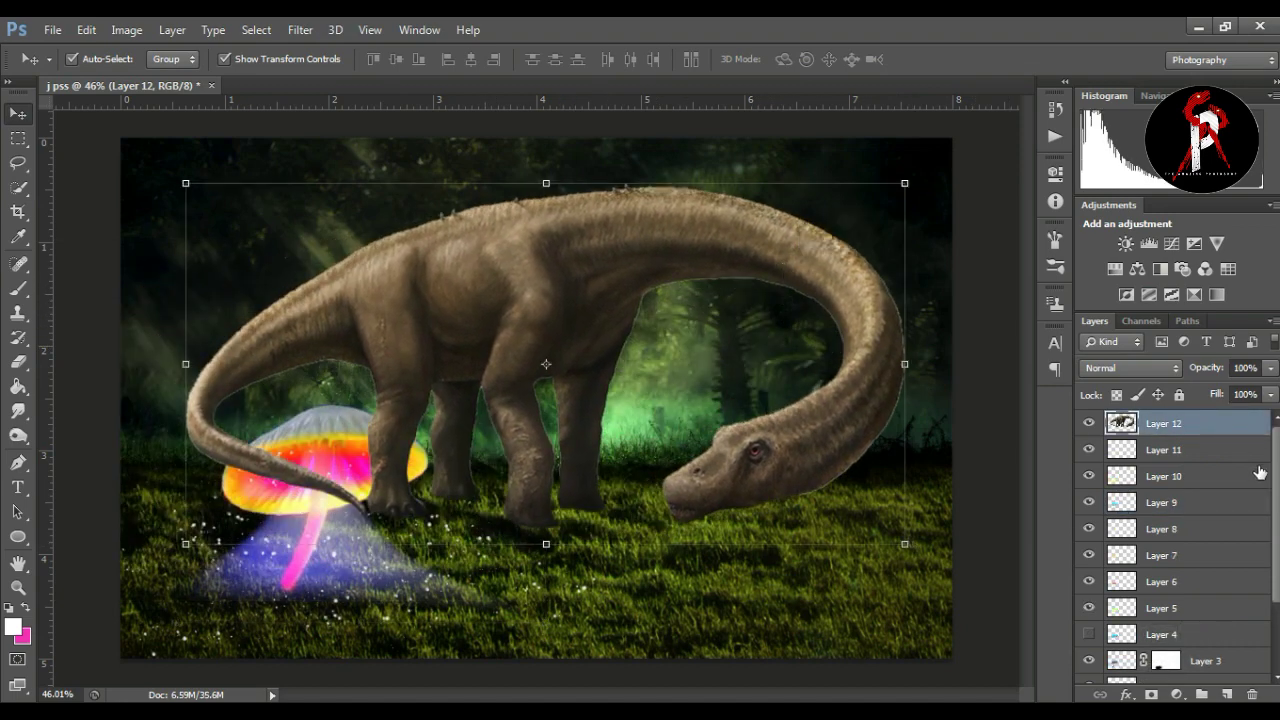
pyautogui.moveTo(1220, 424); pyautogui.dragTo(1225, 680)
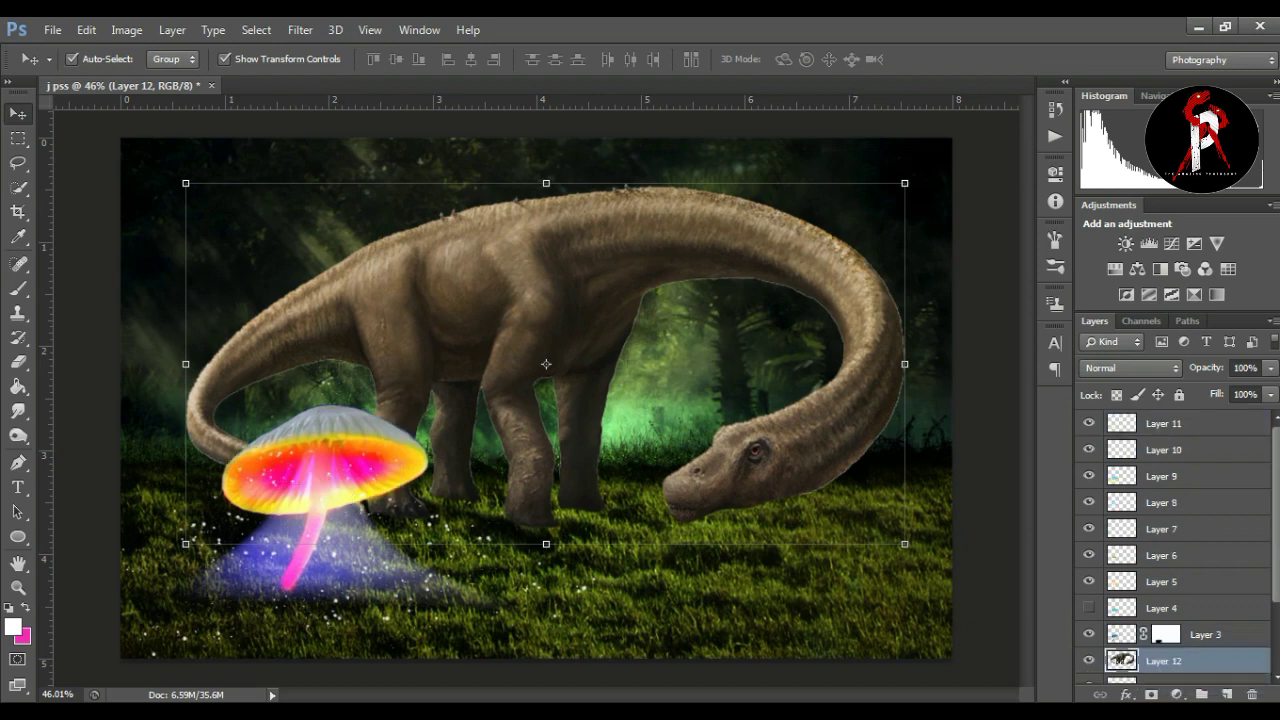
pyautogui.scroll(-3, 1175, 546)
pyautogui.scroll(-1, 1277, 618)
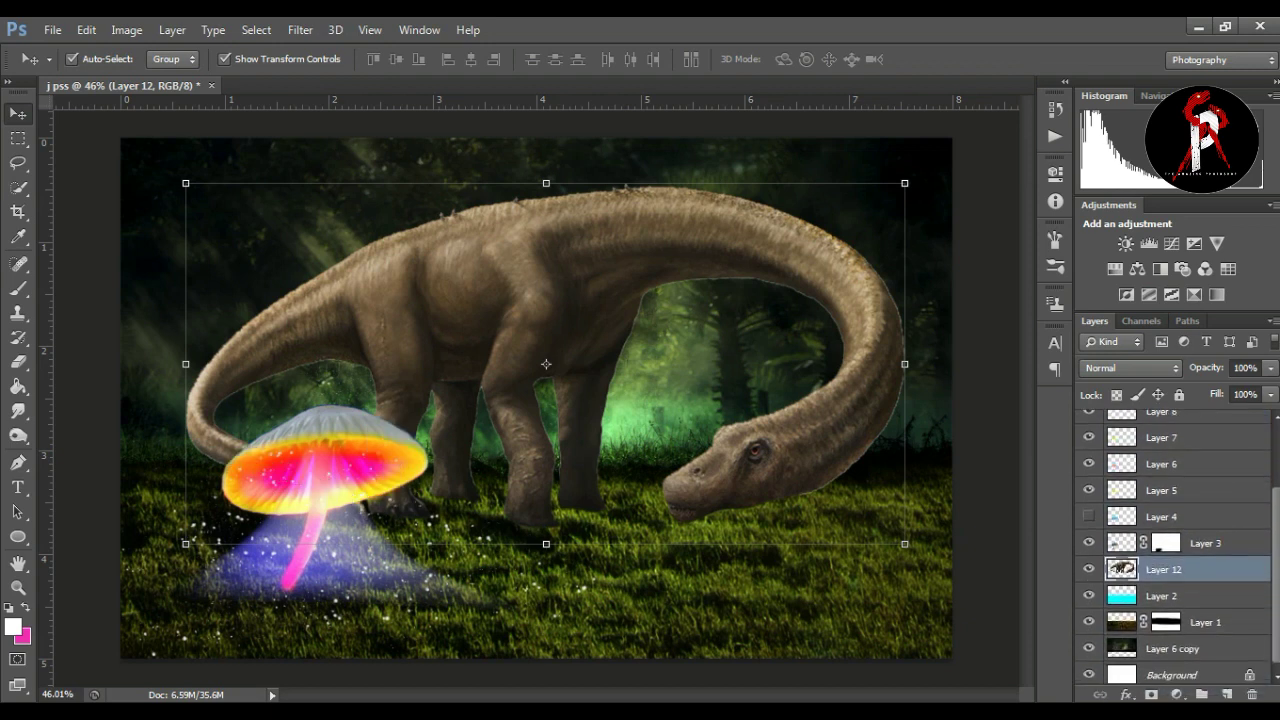
pyautogui.moveTo(1188, 572); pyautogui.dragTo(1196, 634)
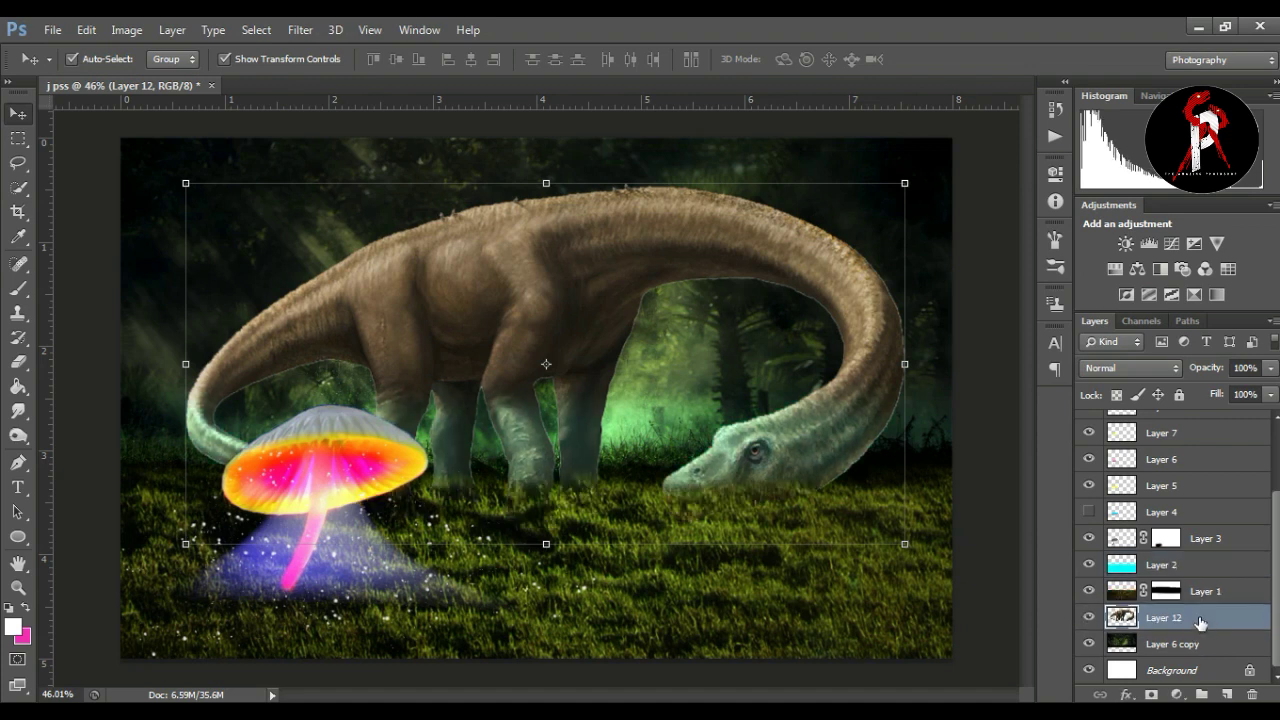
pyautogui.moveTo(1200, 622); pyautogui.dragTo(1213, 558)
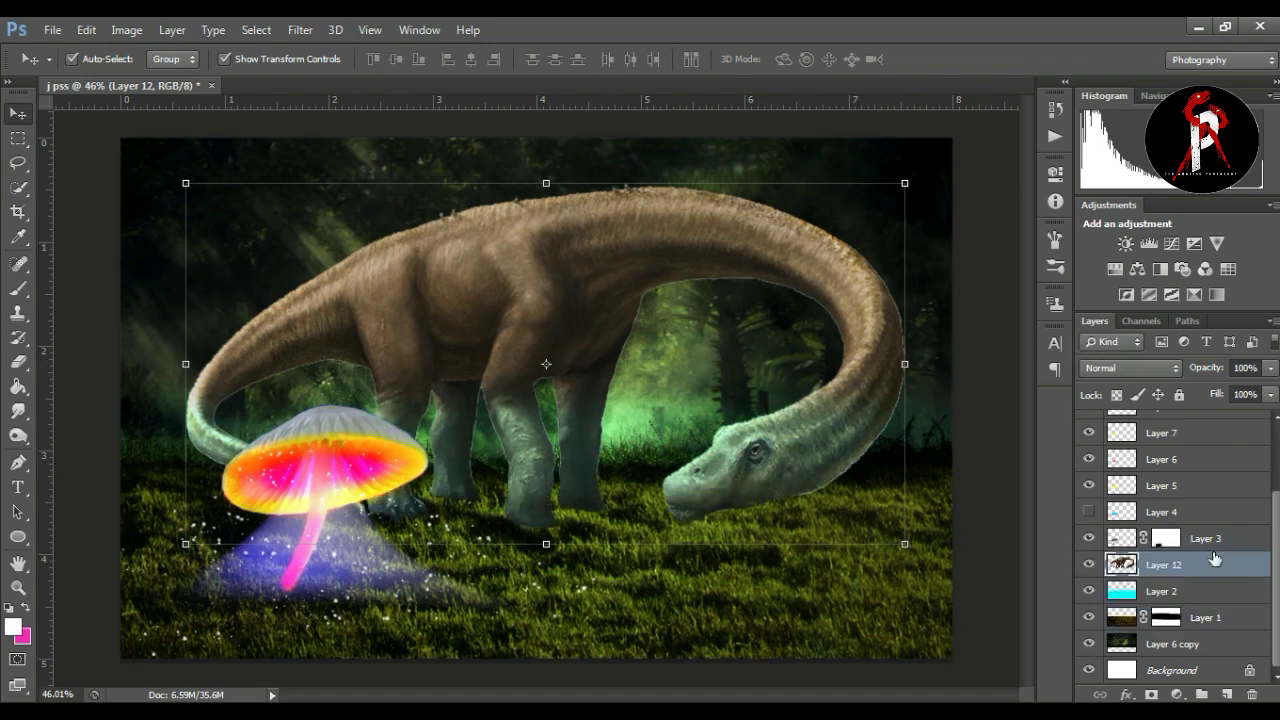
# Fine-tune the dinosaur's position, raising it slightly and nudging it left and back right
pyautogui.moveTo(595, 234); pyautogui.dragTo(595, 204)
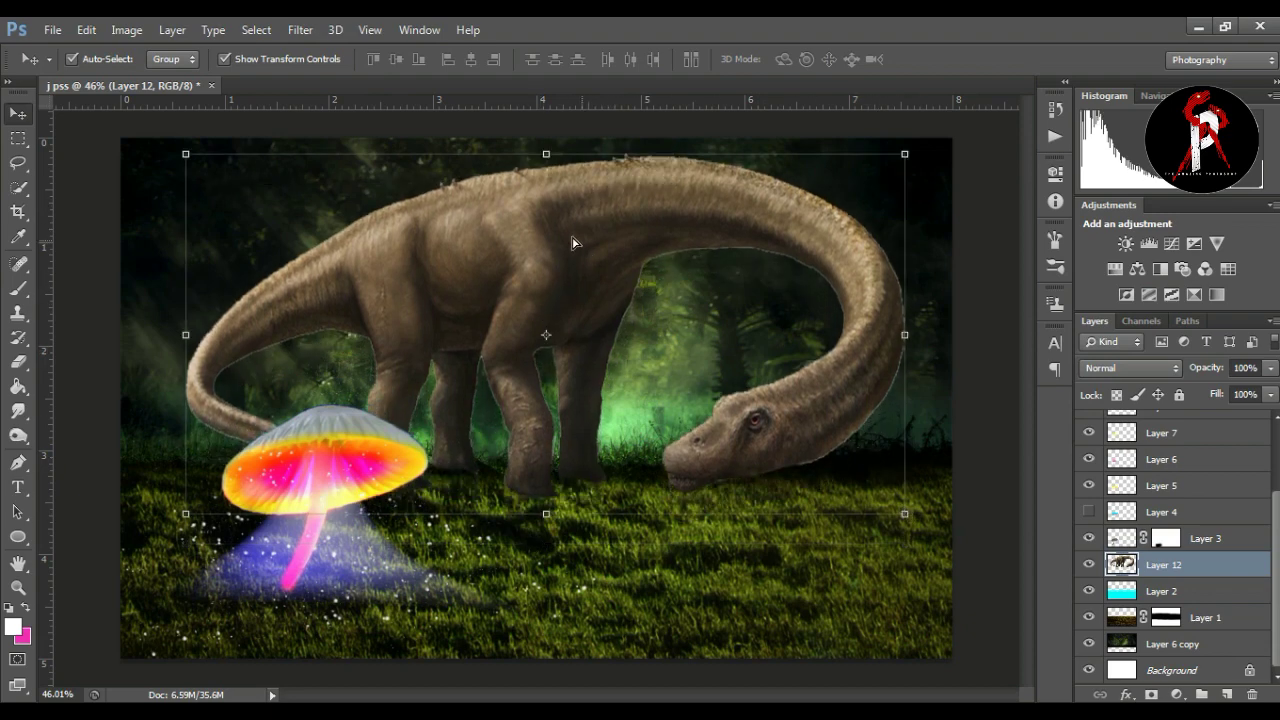
pyautogui.moveTo(573, 242); pyautogui.dragTo(523, 248)
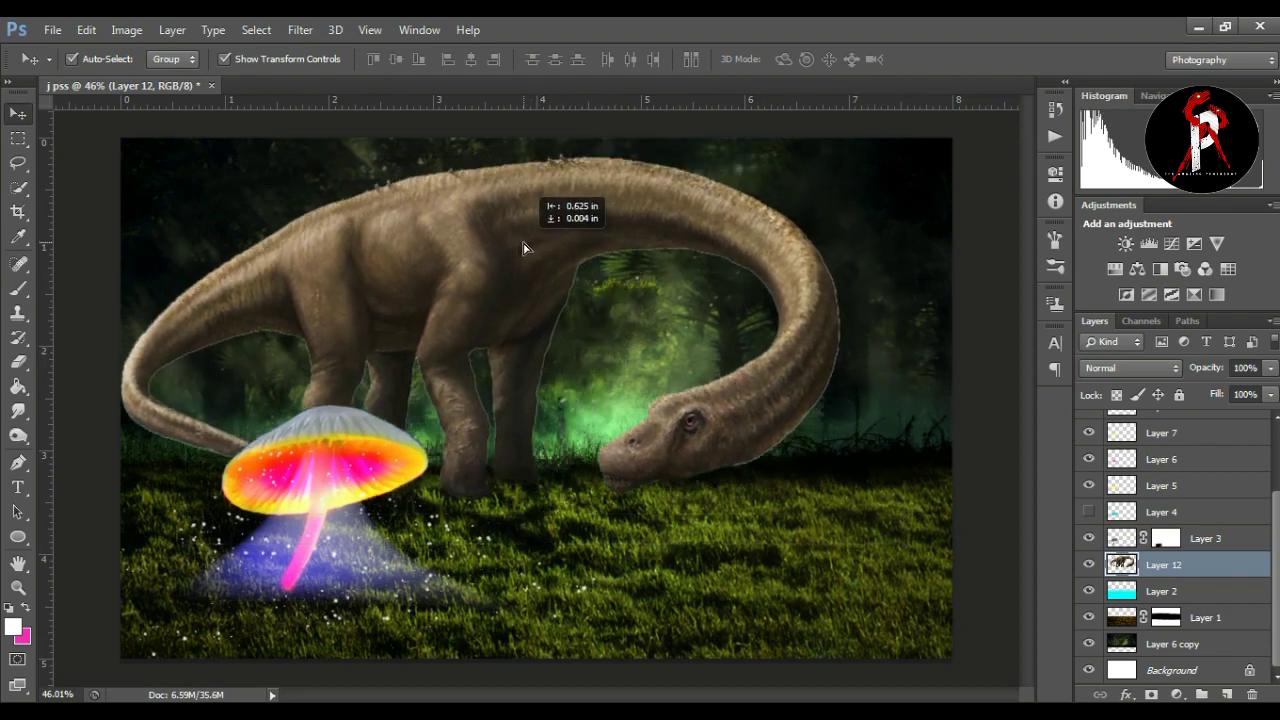
pyautogui.moveTo(523, 248)
pyautogui.mouseDown()
pyautogui.moveTo(620, 238)
pyautogui.moveTo(581, 248)
pyautogui.mouseUp()
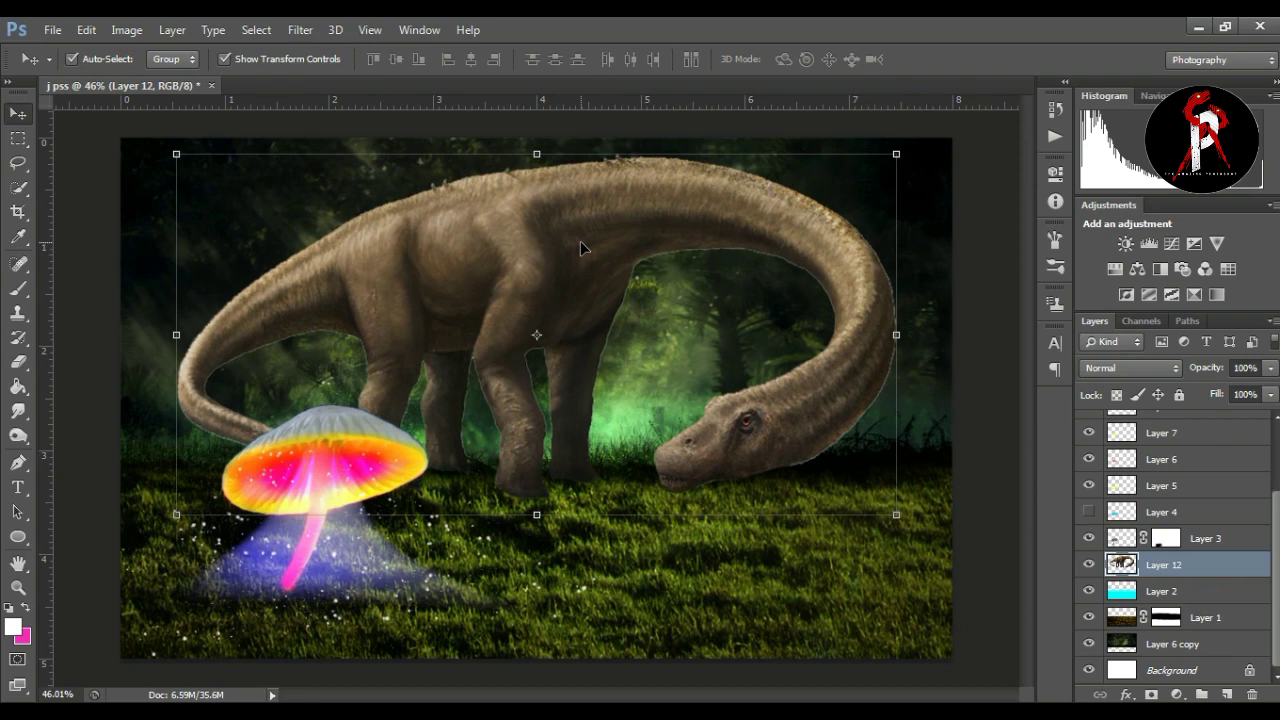
pyautogui.click(977, 450)
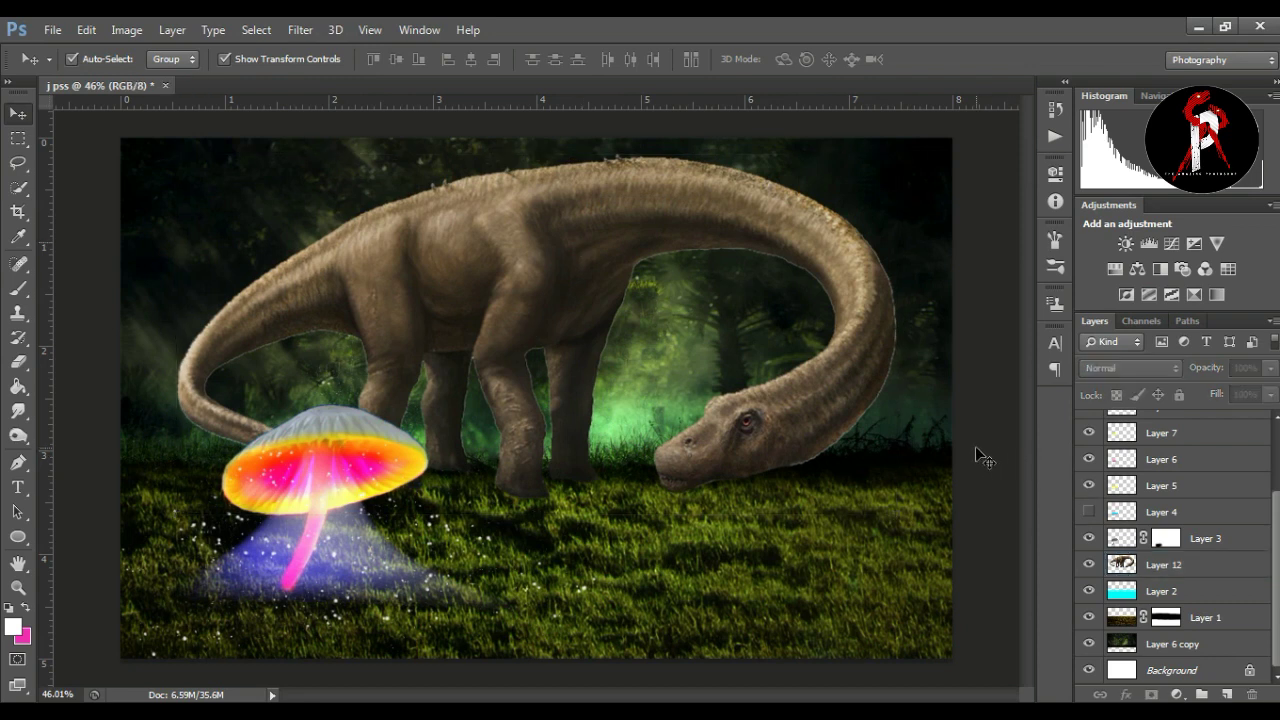
pyautogui.moveTo(1277, 512); pyautogui.dragTo(1277, 452)
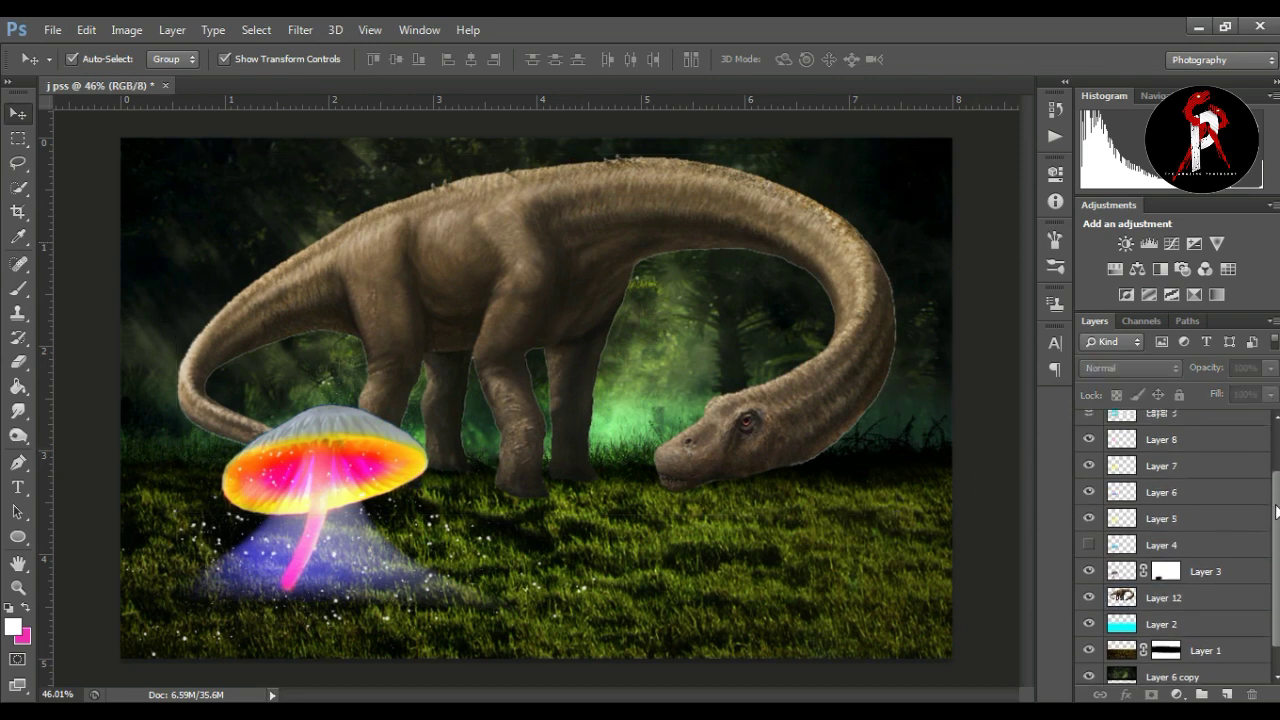
# Move mushroom Layers 3–11 right, scaling them to about 91% and tilting 2.5°
pyautogui.click(1217, 430)
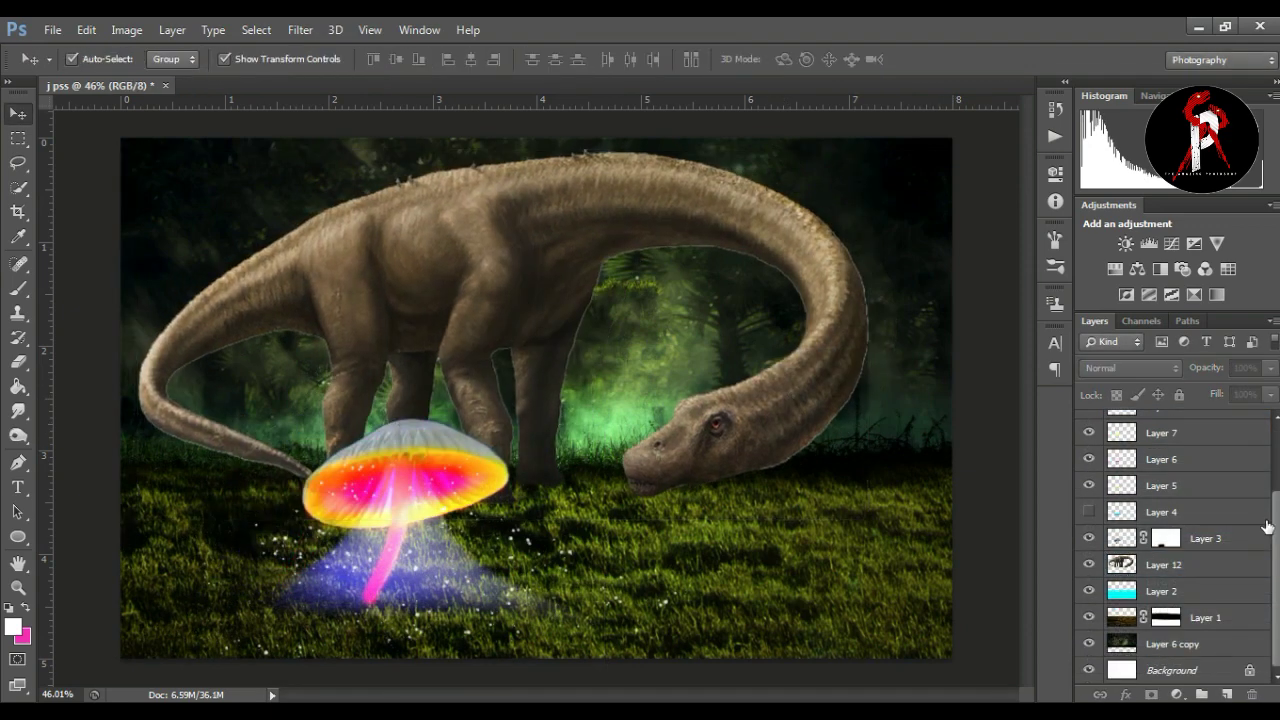
pyautogui.scroll(3, 1258, 517)
pyautogui.click(1210, 432)
pyautogui.keyDown('shift'); pyautogui.click(1205, 634); pyautogui.keyUp('shift')
pyautogui.moveTo(403, 461); pyautogui.dragTo(456, 472)
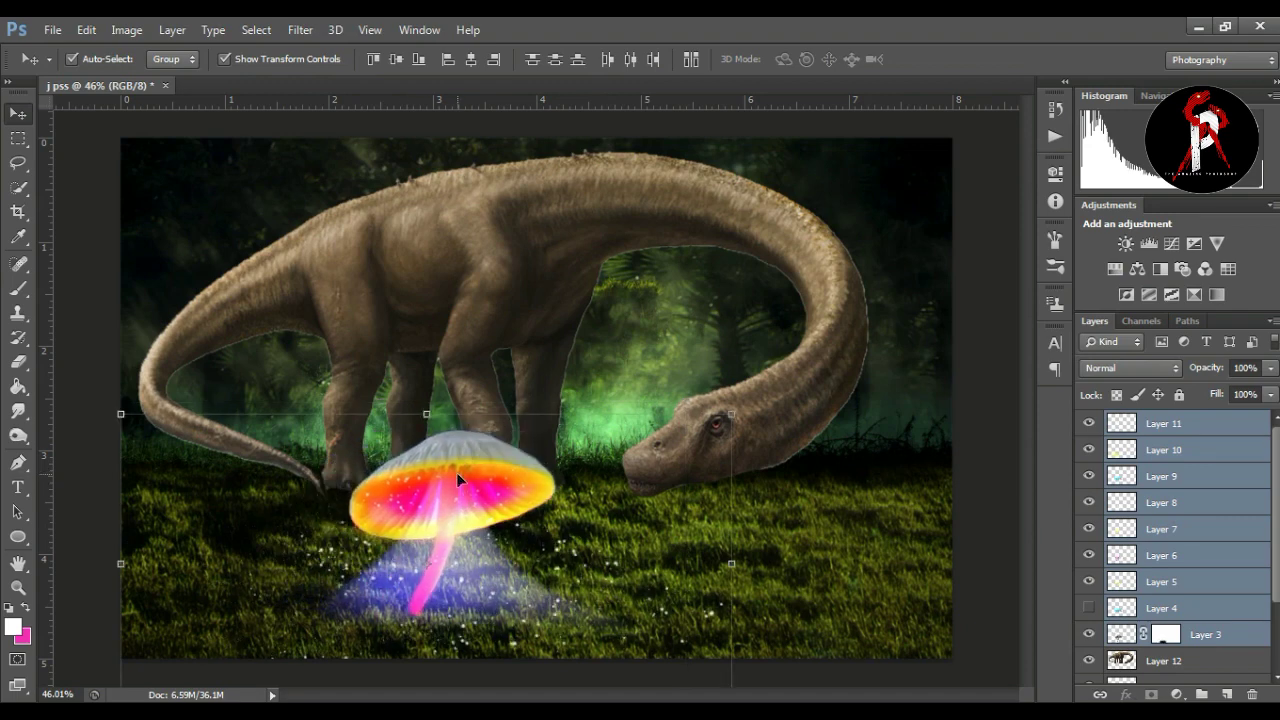
pyautogui.moveTo(731, 411)
pyautogui.mouseDown()
pyautogui.moveTo(687, 437)
pyautogui.moveTo(716, 438)
pyautogui.mouseUp()
pyautogui.moveTo(490, 504); pyautogui.dragTo(494, 480)
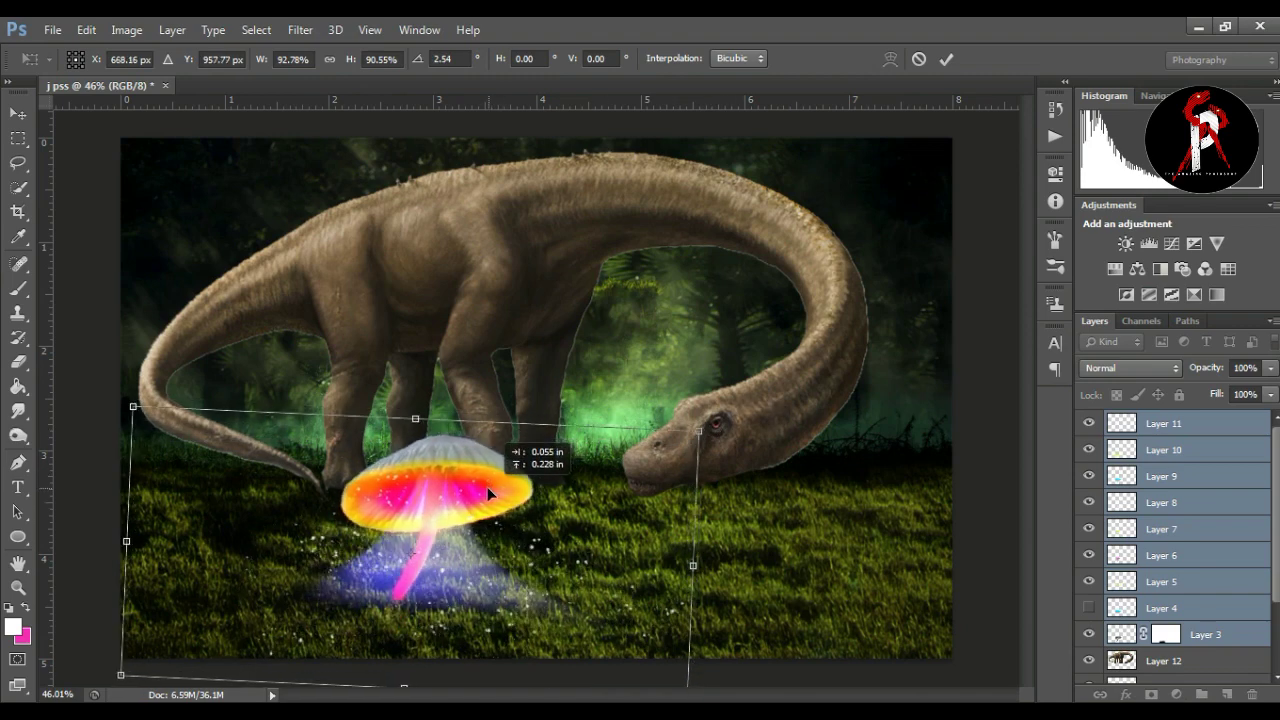
pyautogui.press('Return')
pyautogui.click(985, 500)
# Nudge the dinosaur slightly right and select the cyan Layer 2
pyautogui.moveTo(773, 411); pyautogui.dragTo(778, 418)
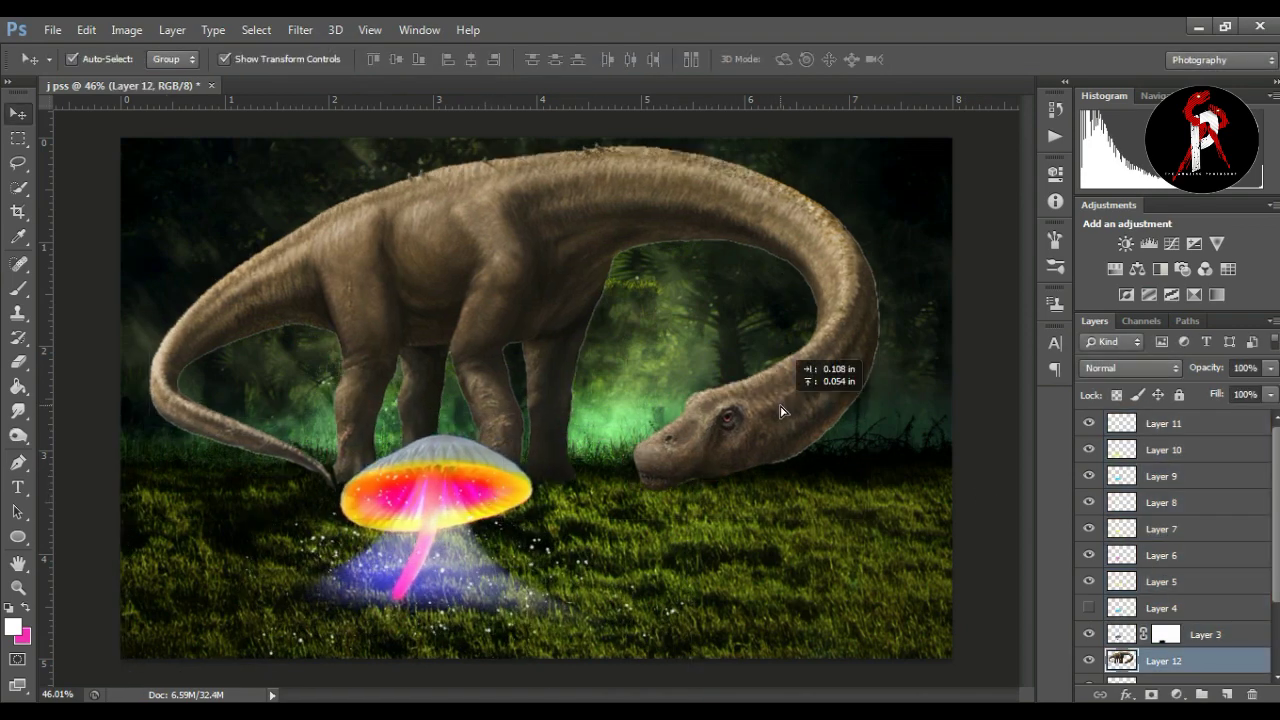
pyautogui.scroll(-3, 1114, 566)
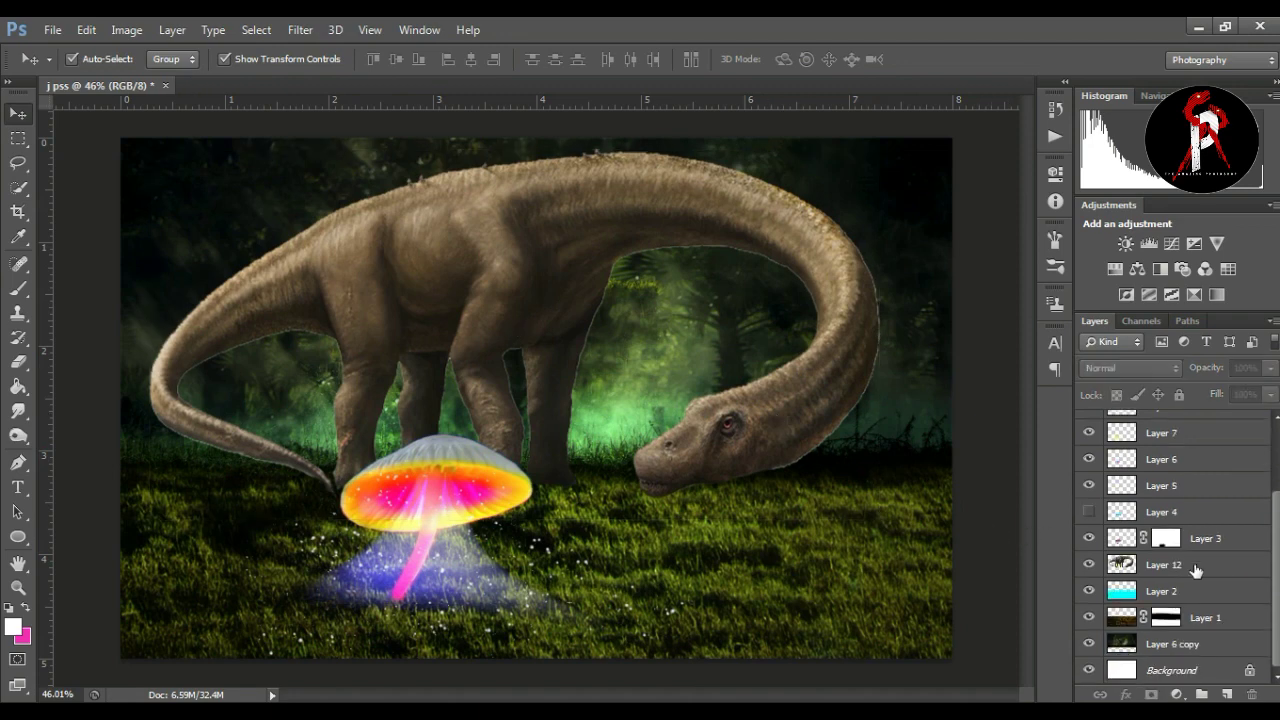
pyautogui.click(1175, 593)
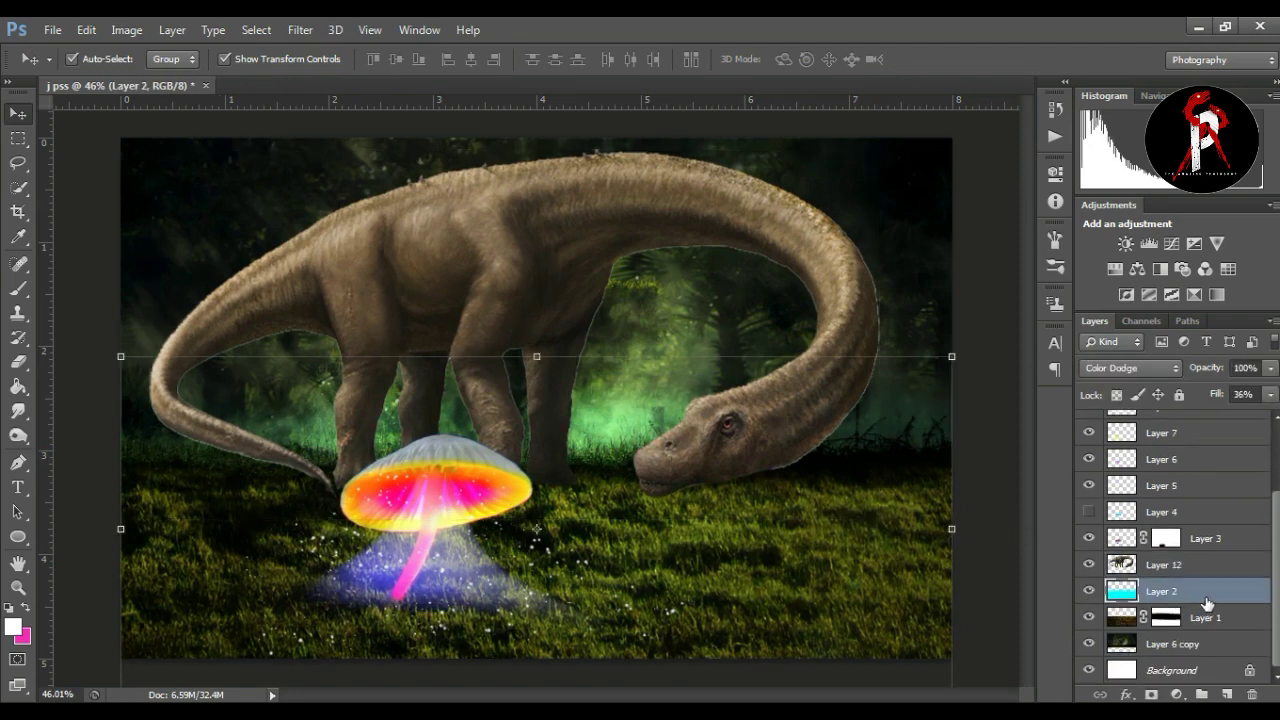
# Add a new layer above Layer 1 and choose the smoke-shaped brush 4964
pyautogui.click(1089, 618)
pyautogui.click(1089, 618)
pyautogui.click(1226, 694)
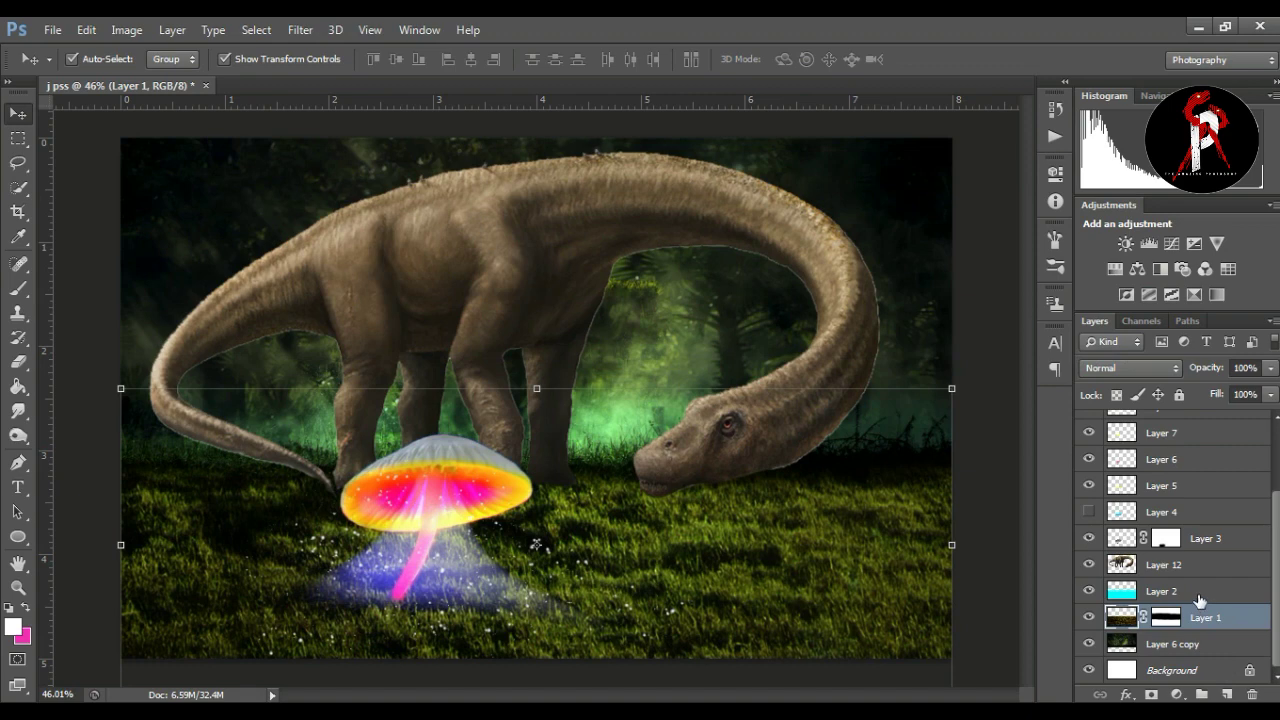
pyautogui.click(18, 288)
pyautogui.click(95, 59)
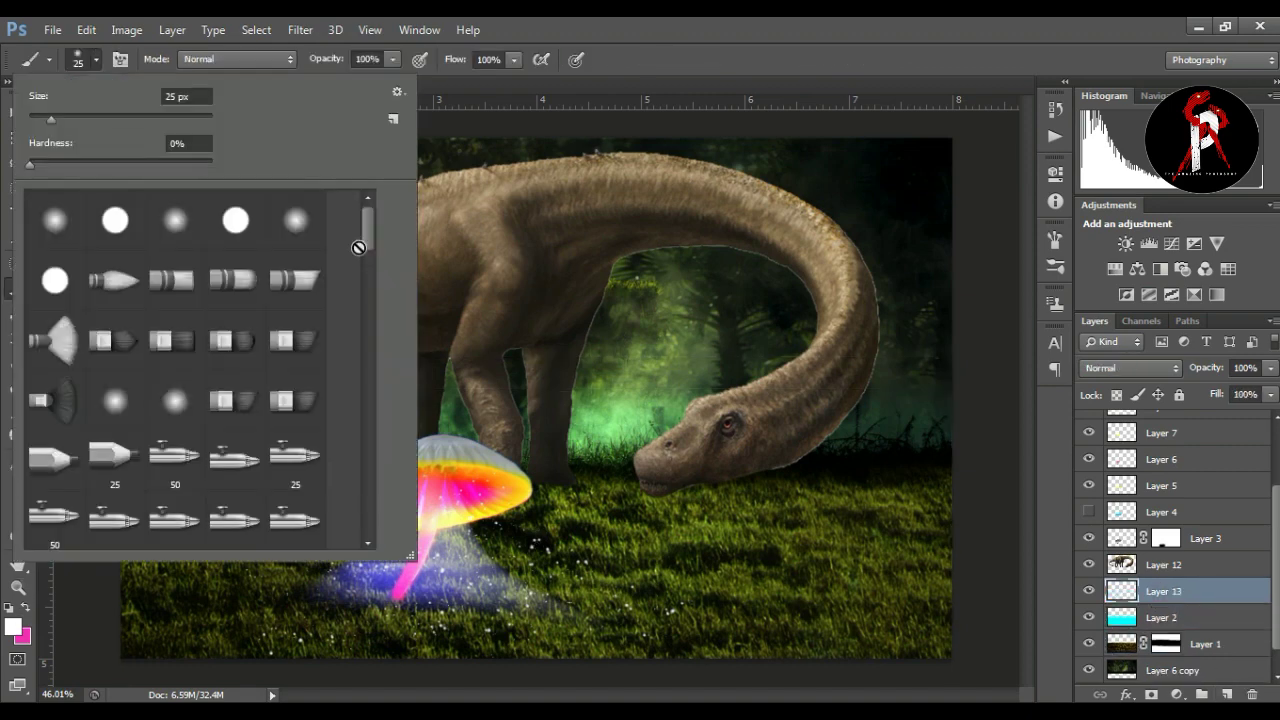
pyautogui.scroll(-5, 358, 400)
pyautogui.scroll(-5, 366, 376)
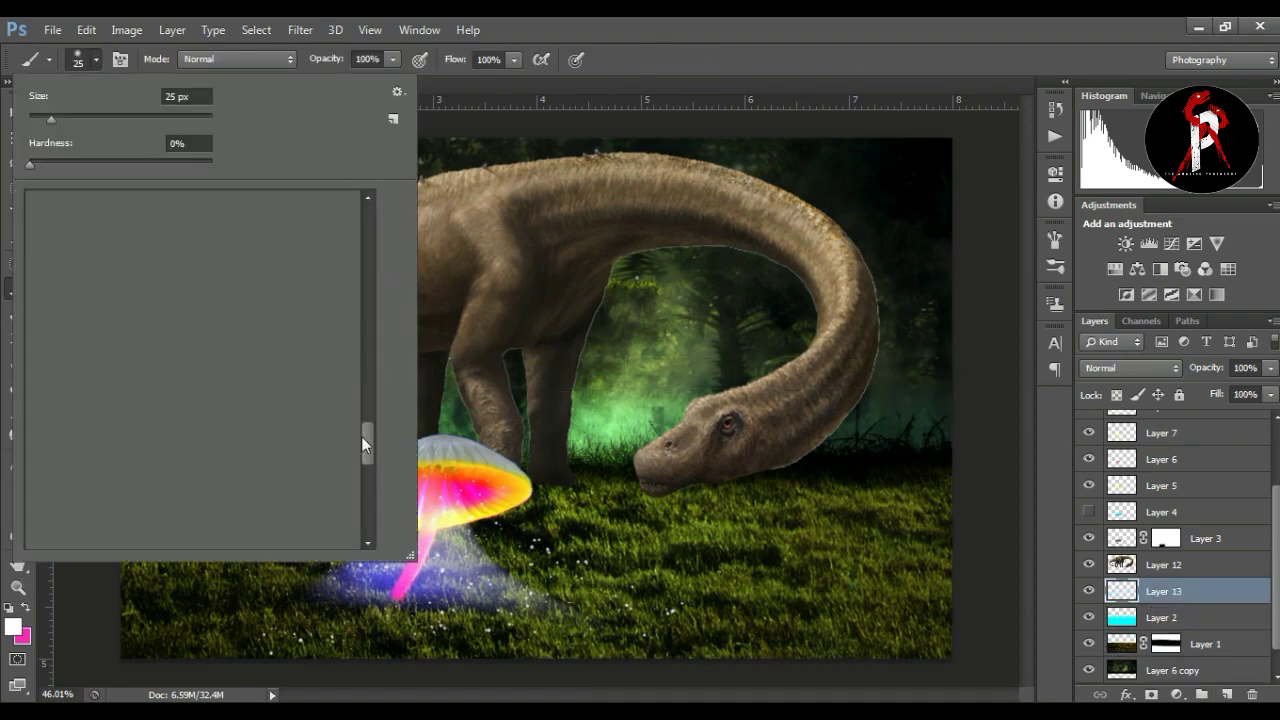
pyautogui.moveTo(369, 454); pyautogui.dragTo(363, 429)
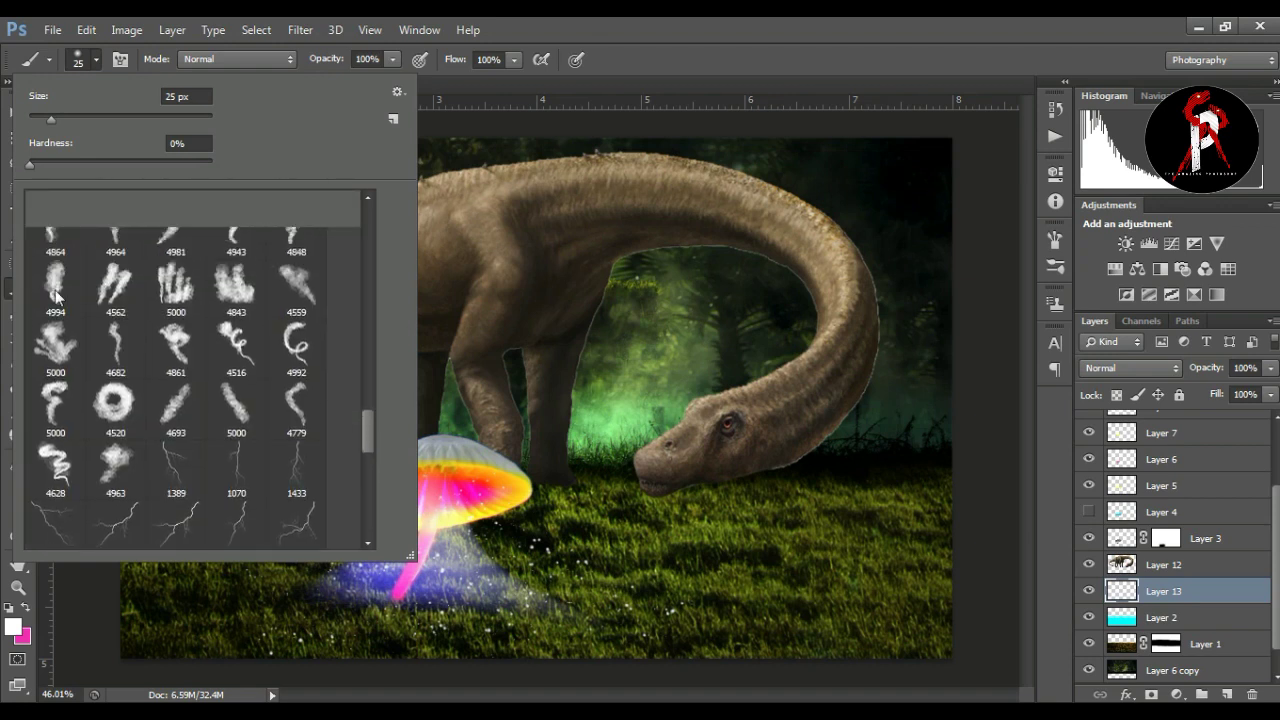
pyautogui.click(116, 222)
# Set the smoke brush to 370 px with a -72° tip angle, then enlarge it
pyautogui.moveTo(198, 116); pyautogui.dragTo(174, 127)
pyautogui.click(1055, 243)
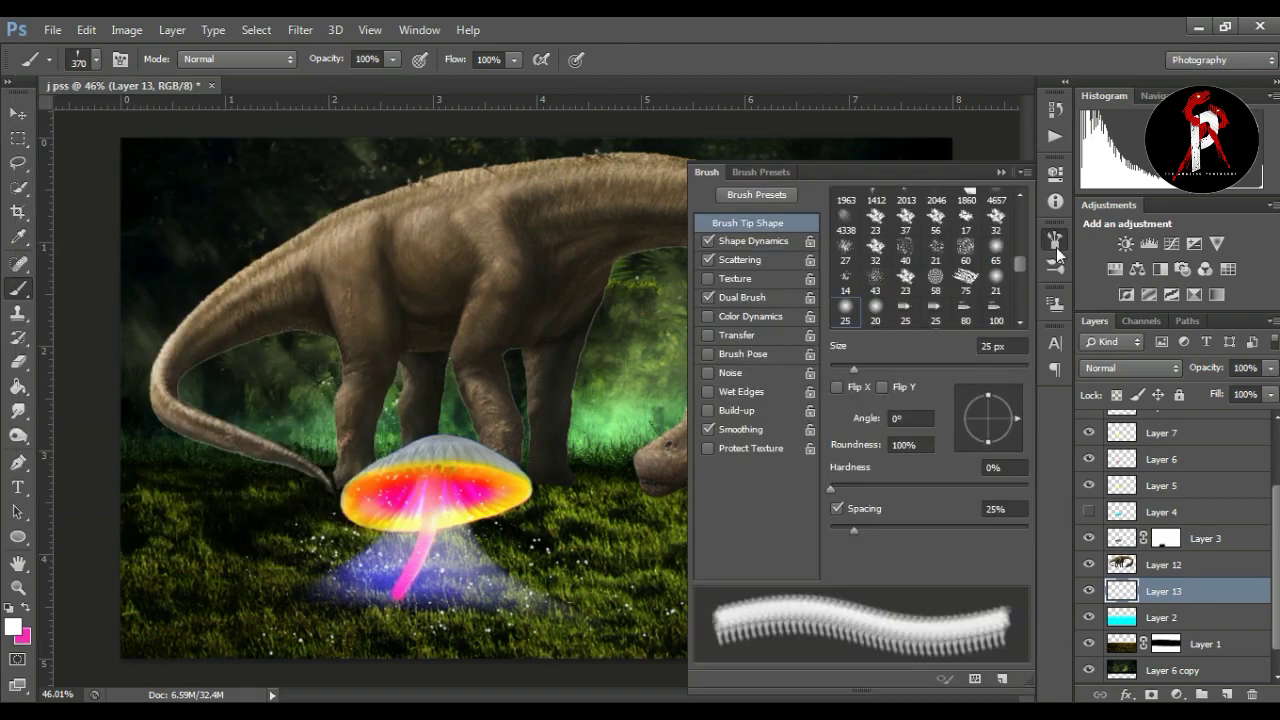
pyautogui.moveTo(995, 413); pyautogui.dragTo(999, 453)
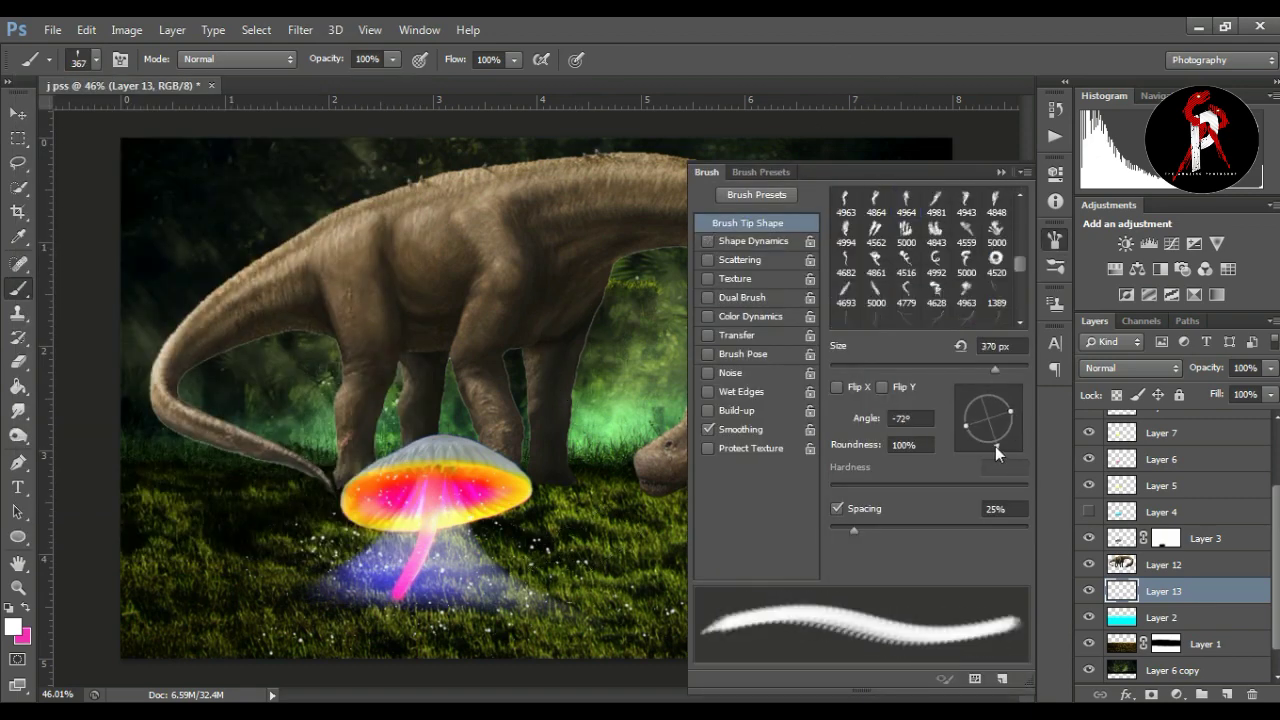
pyautogui.click(1001, 172)
pyautogui.press(']')
pyautogui.press(']')
pyautogui.press(']')
pyautogui.press(']')
pyautogui.press(']')
# Paint white smoke across the ground and move smoke Layer 13 below Layer 1
pyautogui.moveTo(390, 490); pyautogui.dragTo(700, 490)
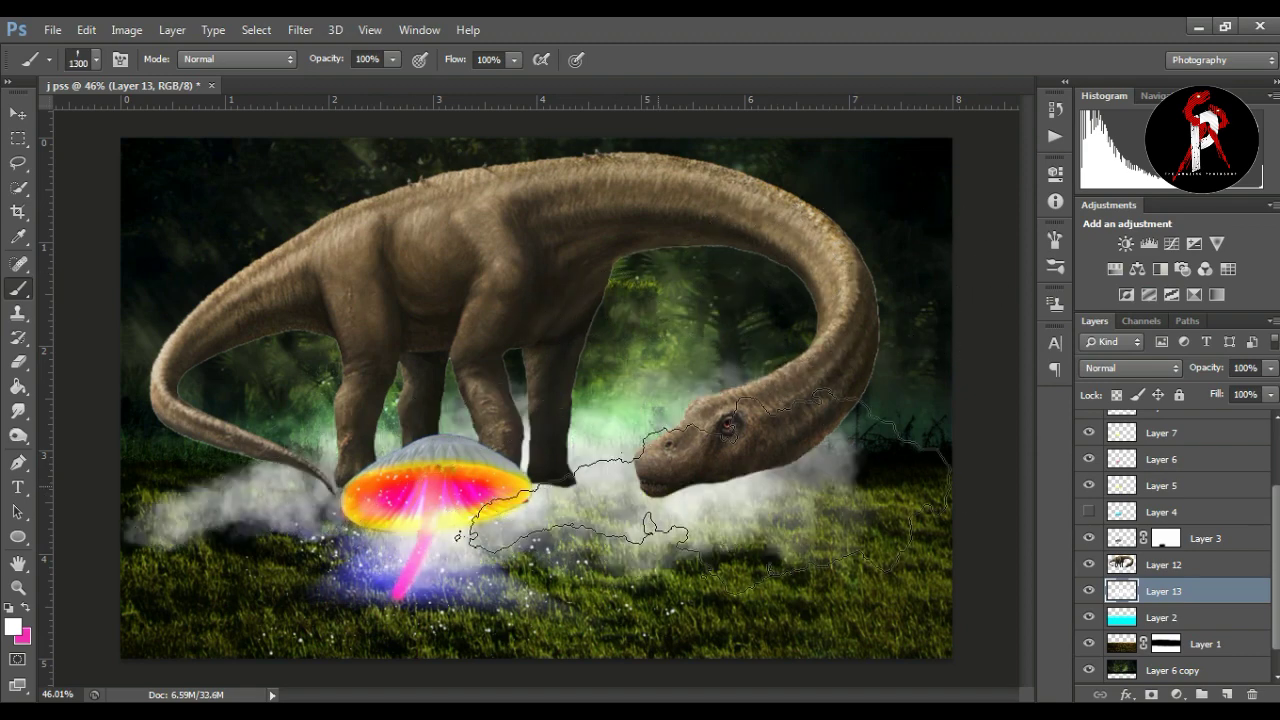
pyautogui.click(700, 490)
pyautogui.click(200, 470)
pyautogui.moveTo(1160, 591); pyautogui.dragTo(1122, 663)
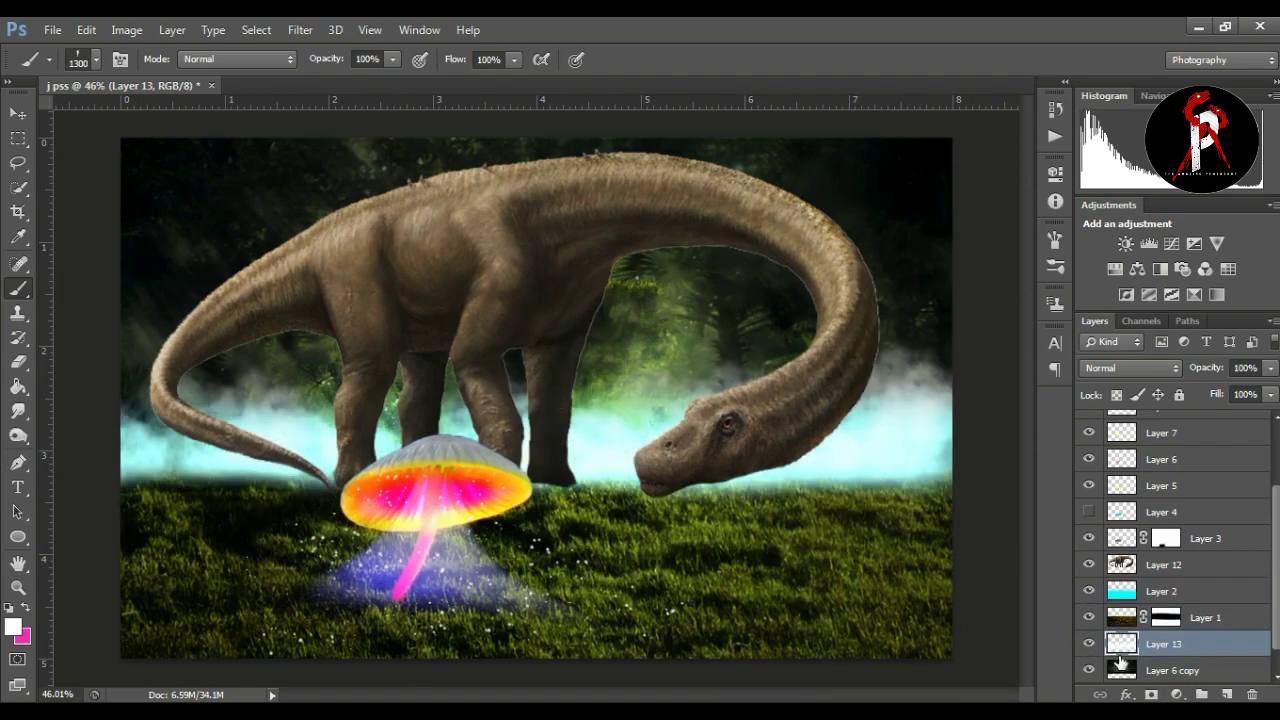
# Mask Layer 2 and paint black to remove the cyan tint from the mist
pyautogui.click(1120, 593)
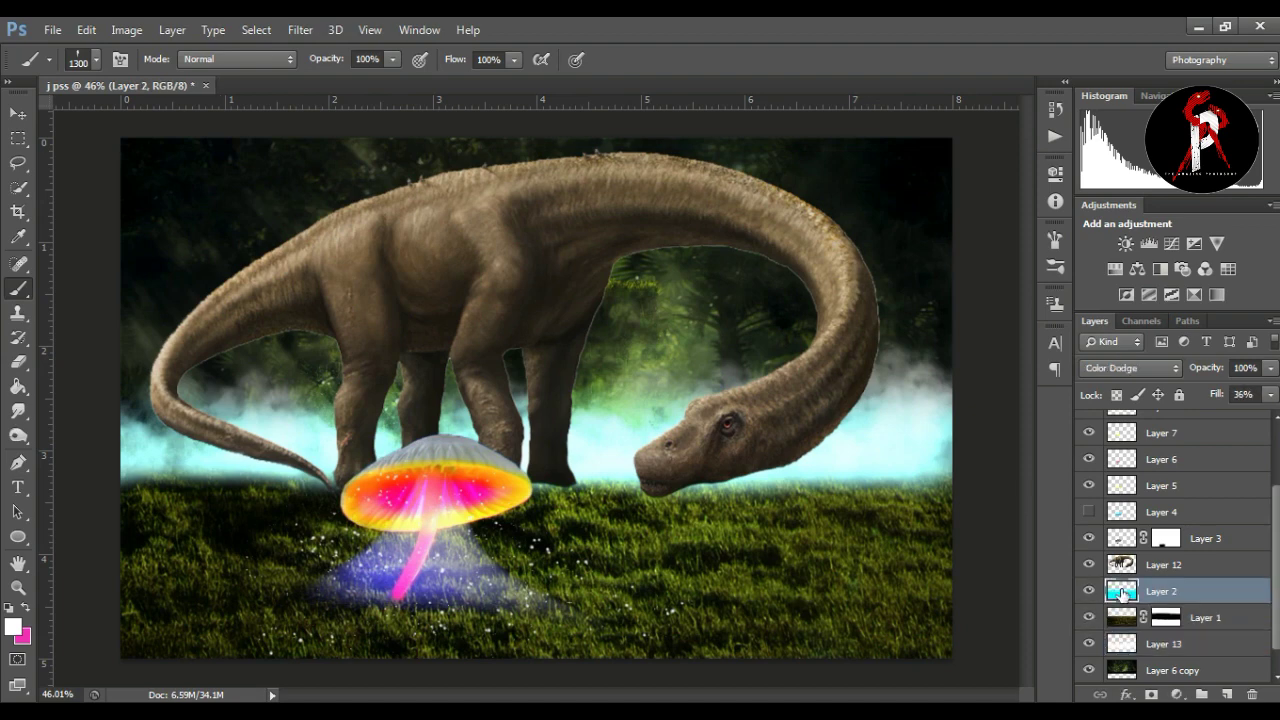
pyautogui.click(1152, 694)
pyautogui.press('x')
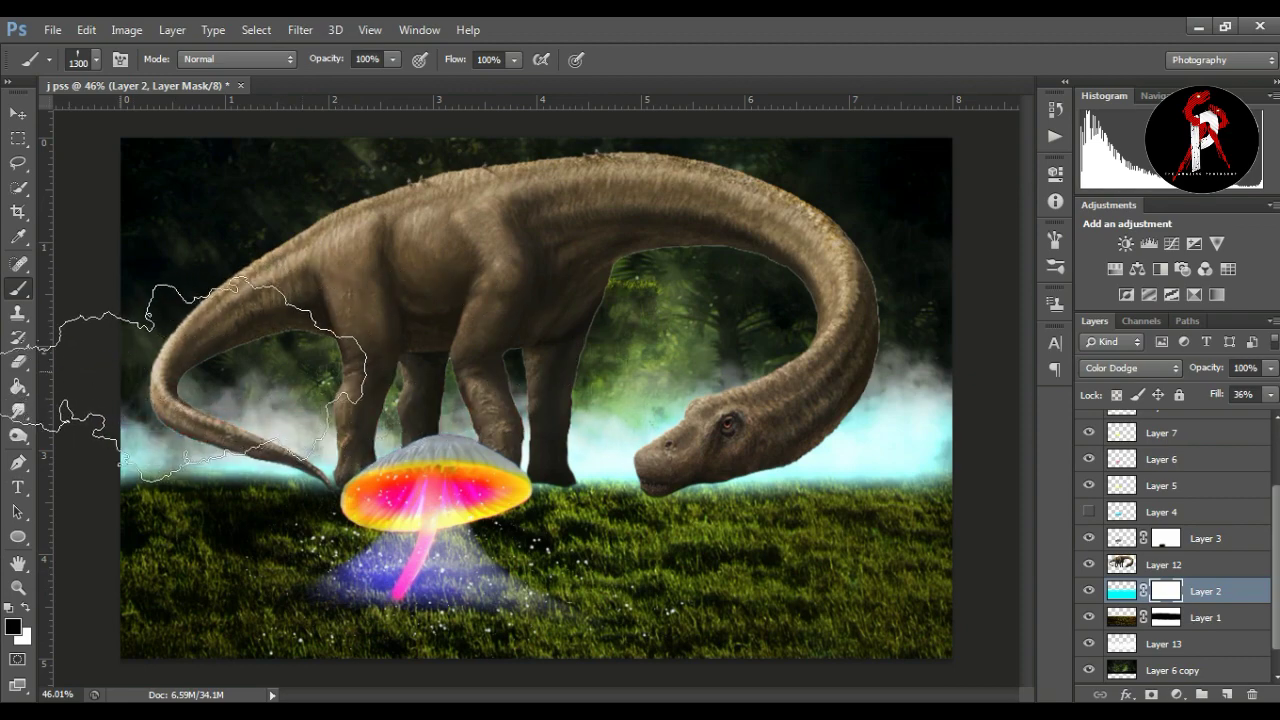
pyautogui.moveTo(580, 388)
pyautogui.mouseDown()
pyautogui.moveTo(885, 390)
pyautogui.moveTo(155, 382)
pyautogui.mouseUp()
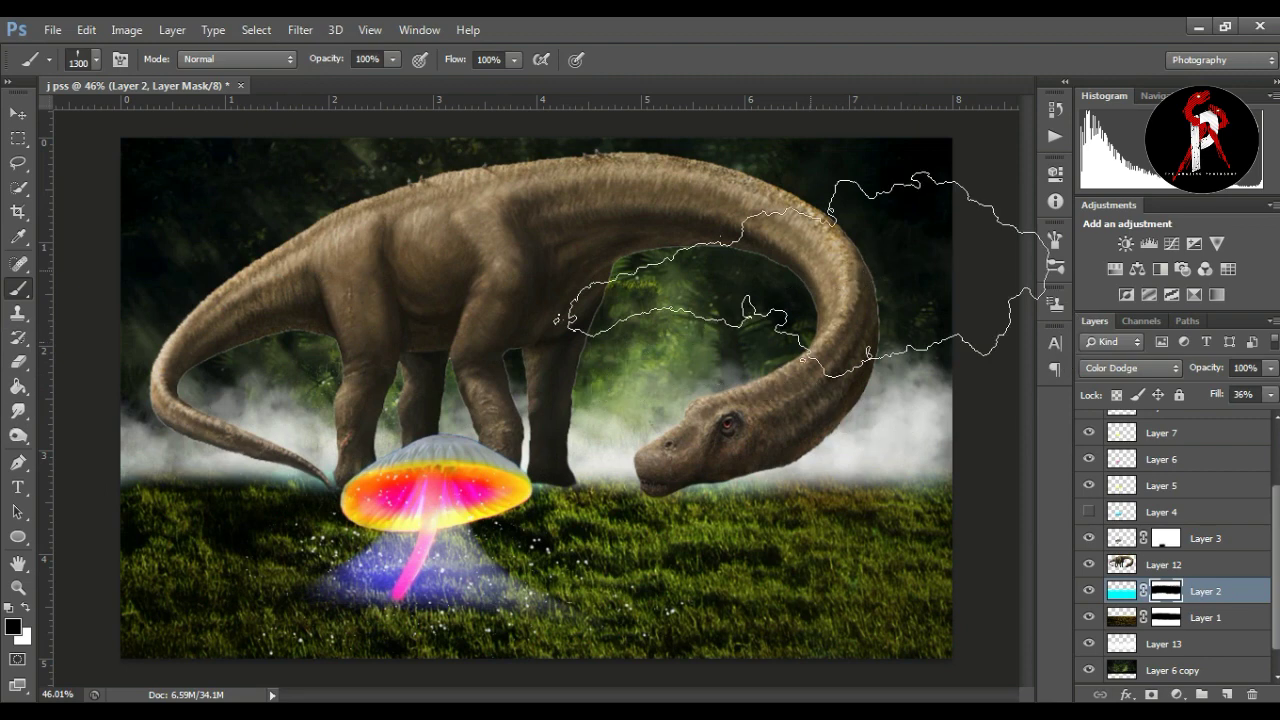
# Move Layer 13 above Layer 12, mask it, and hide mist across the middle and right
pyautogui.click(18, 115)
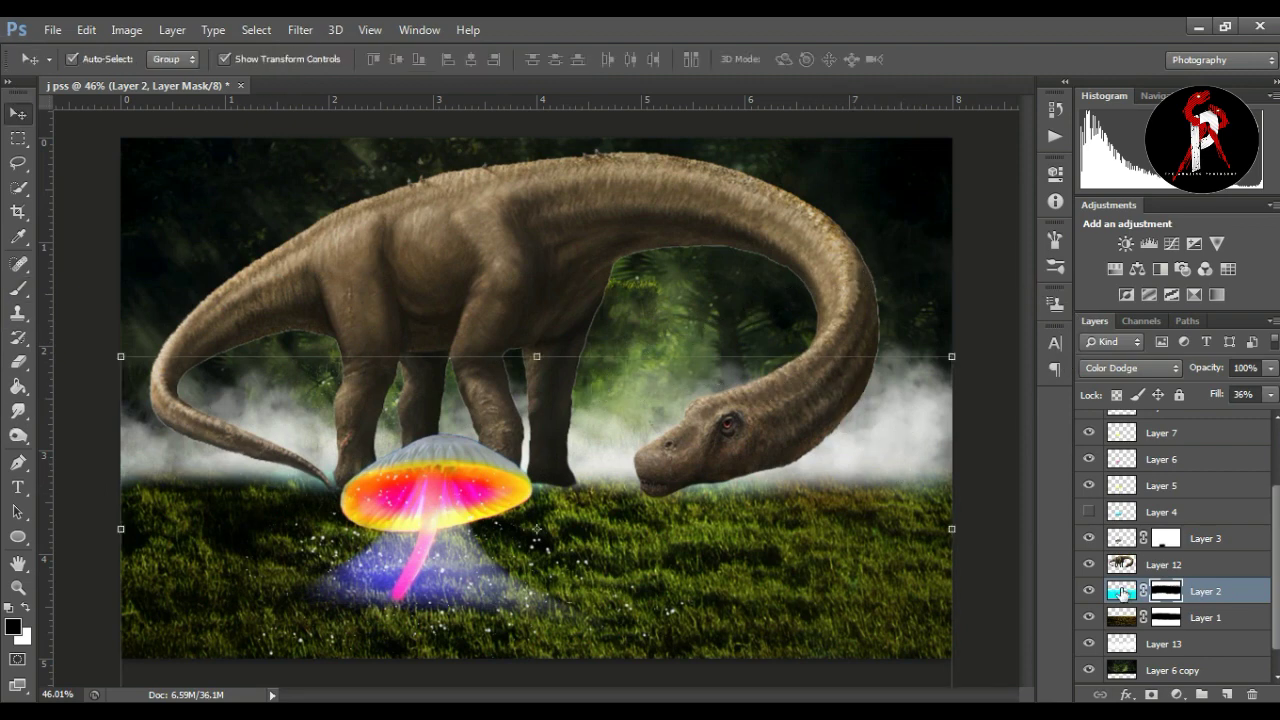
pyautogui.moveTo(1122, 644); pyautogui.dragTo(1133, 557)
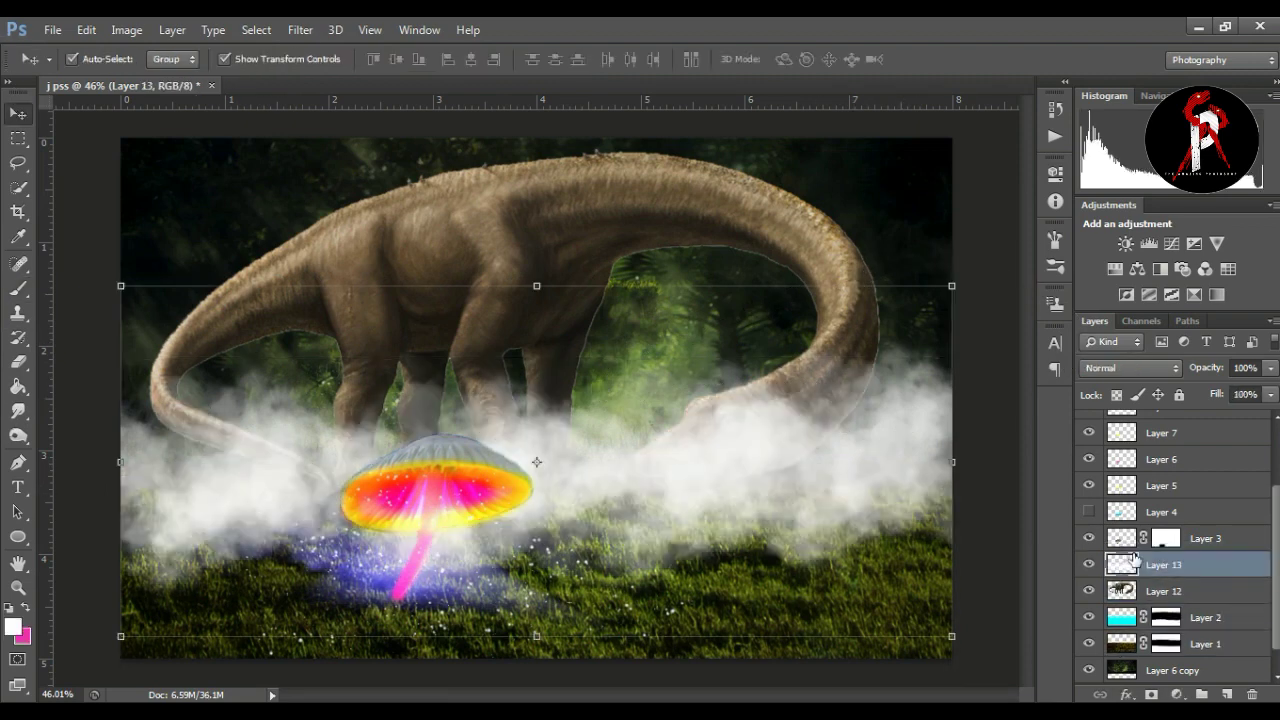
pyautogui.click(1152, 694)
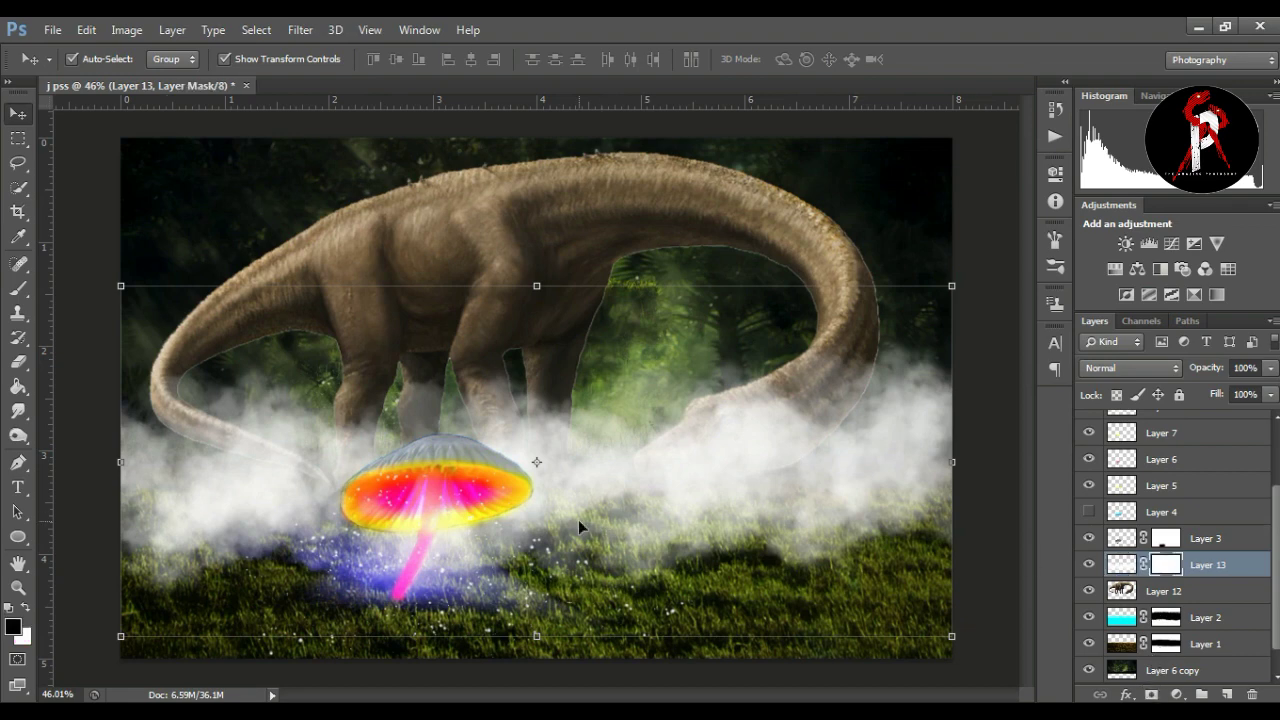
pyautogui.click(18, 288)
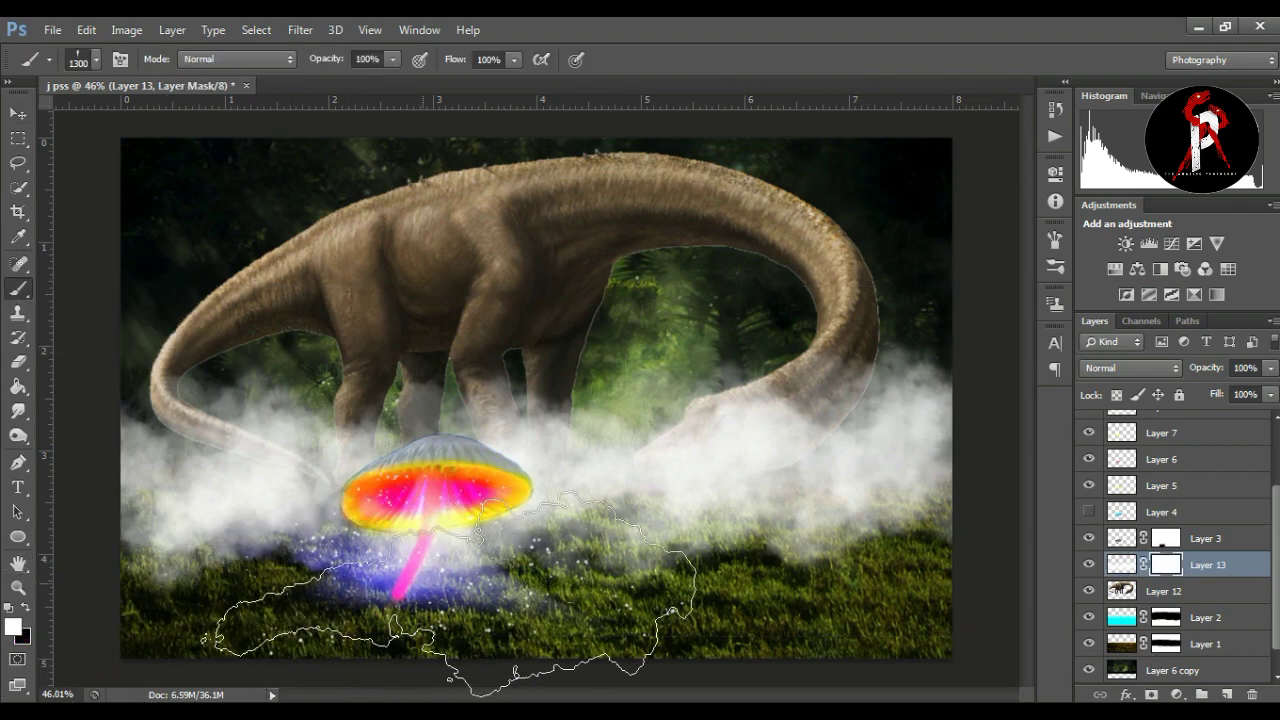
pyautogui.click(27, 608)
pyautogui.moveTo(130, 550)
pyautogui.mouseDown()
pyautogui.moveTo(785, 428)
pyautogui.moveTo(960, 460)
pyautogui.mouseUp()
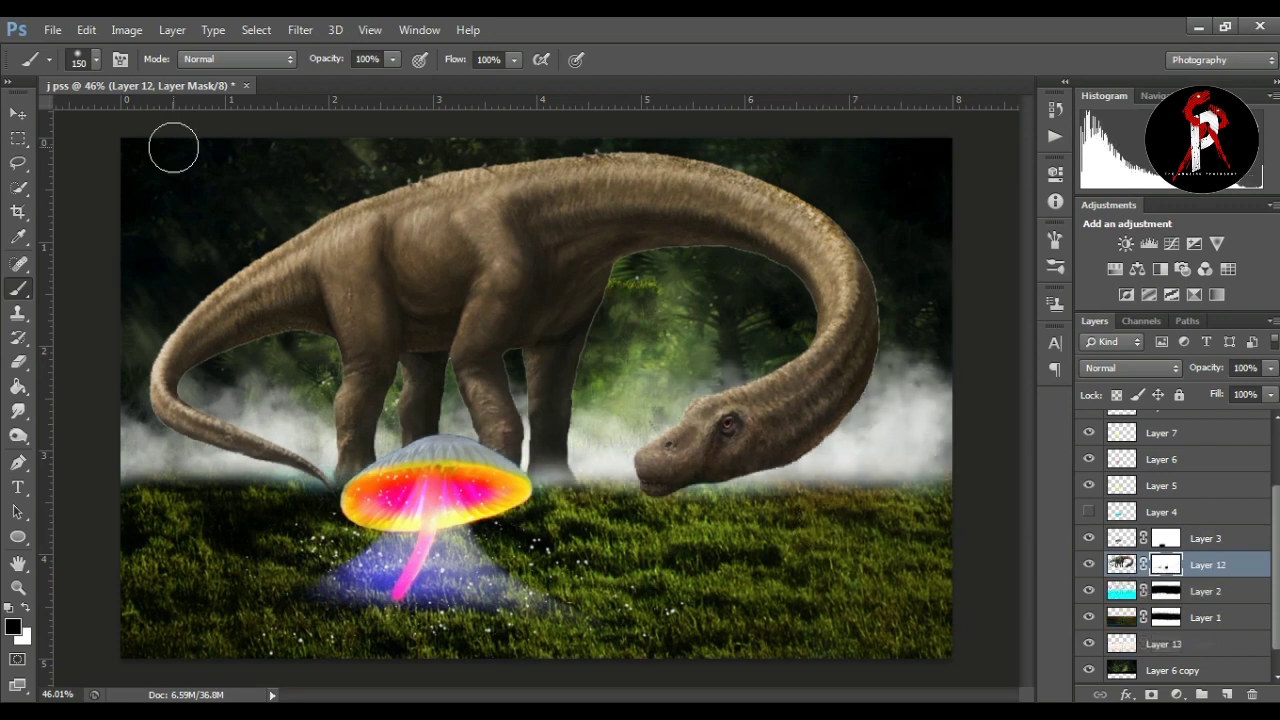
pyautogui.click(18, 113)
pyautogui.click(88, 192)
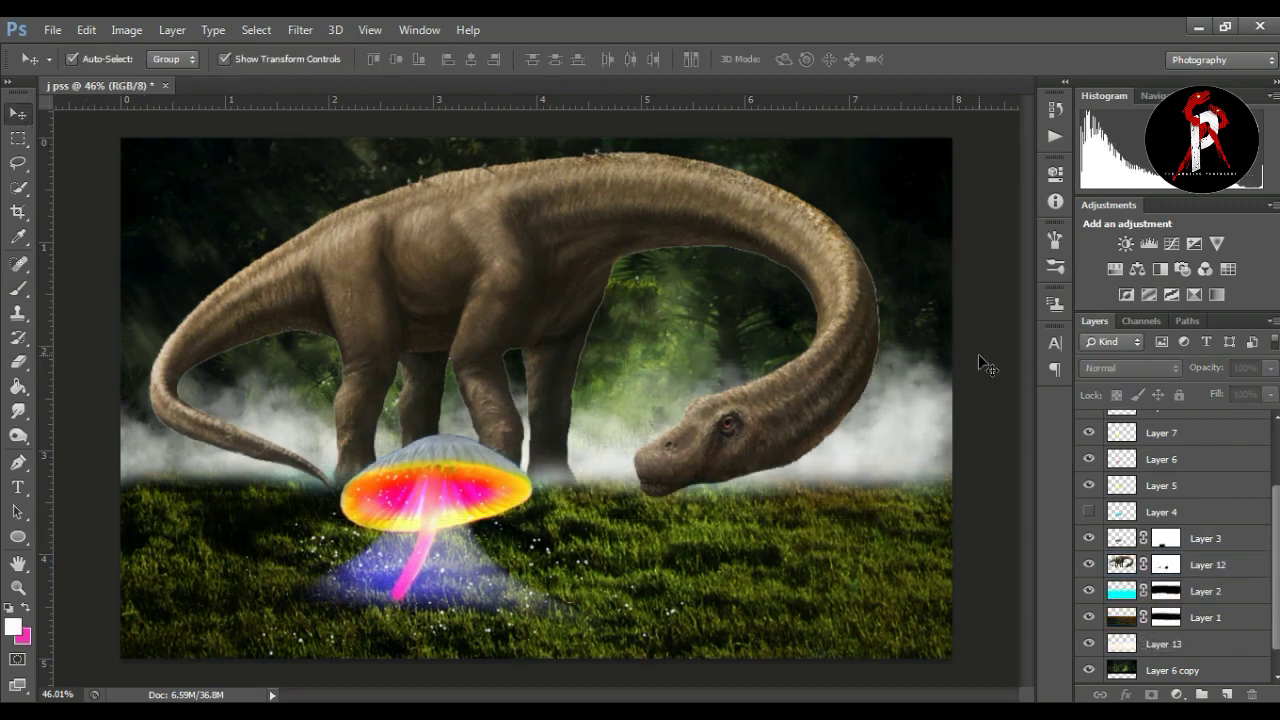
# Give the grass Layer 1 Brightness/Contrast of 2 and 45
pyautogui.click(1115, 617)
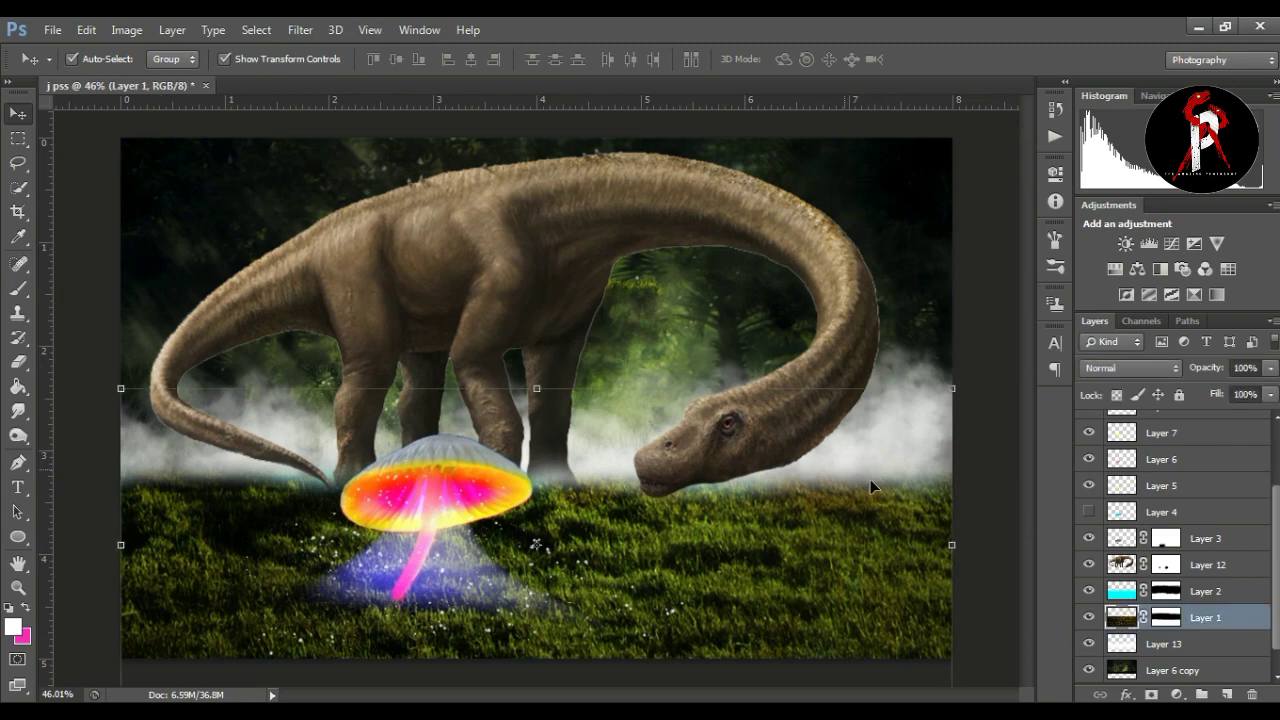
pyautogui.click(127, 29)
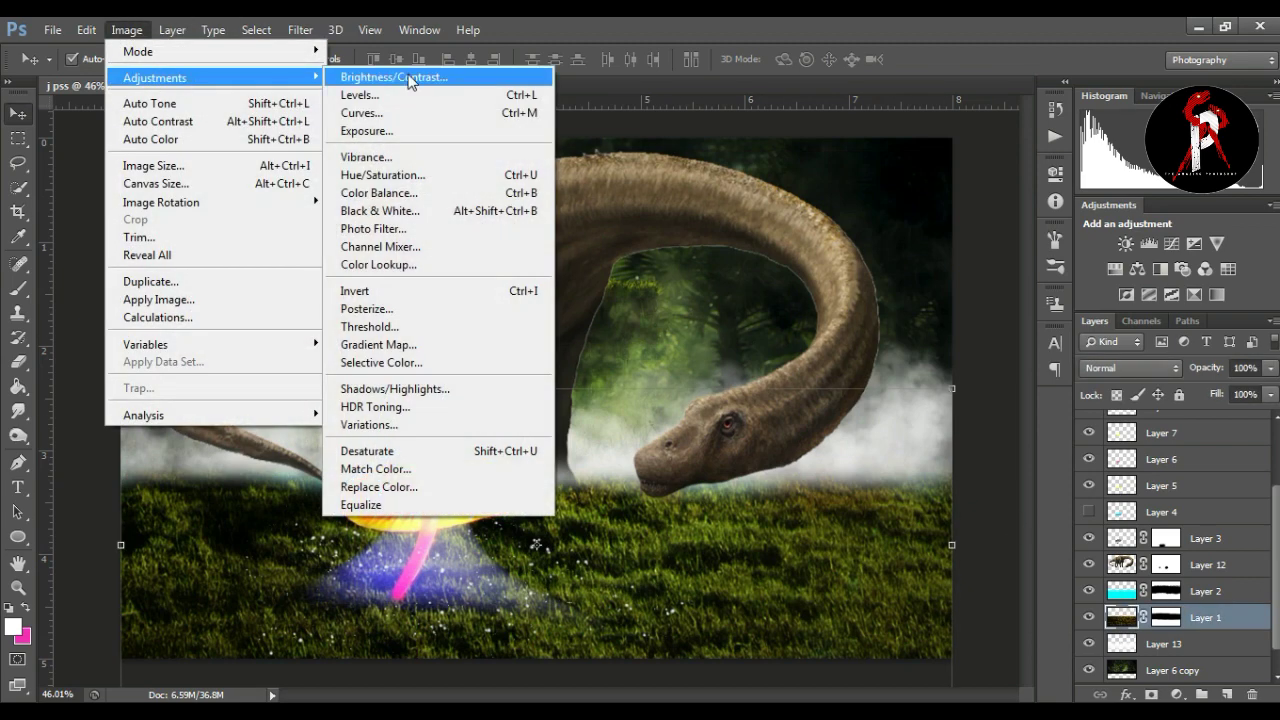
pyautogui.moveTo(155, 77)
pyautogui.click(412, 78)
pyautogui.moveTo(1087, 236); pyautogui.dragTo(1047, 236)
pyautogui.moveTo(1090, 278)
pyautogui.mouseDown()
pyautogui.moveTo(1180, 284)
pyautogui.moveTo(1108, 283)
pyautogui.moveTo(1135, 286)
pyautogui.mouseUp()
pyautogui.click(1074, 236)
pyautogui.moveTo(1075, 234); pyautogui.dragTo(1091, 238)
pyautogui.click(1211, 311)
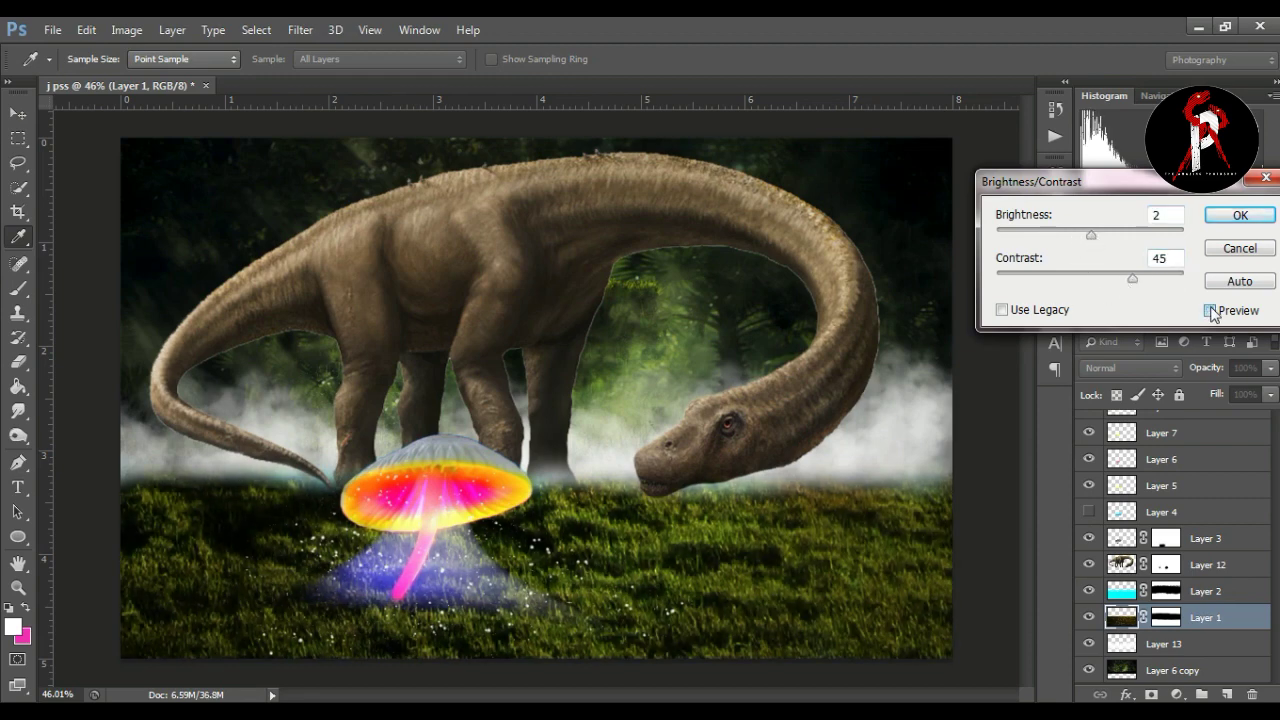
pyautogui.click(1237, 216)
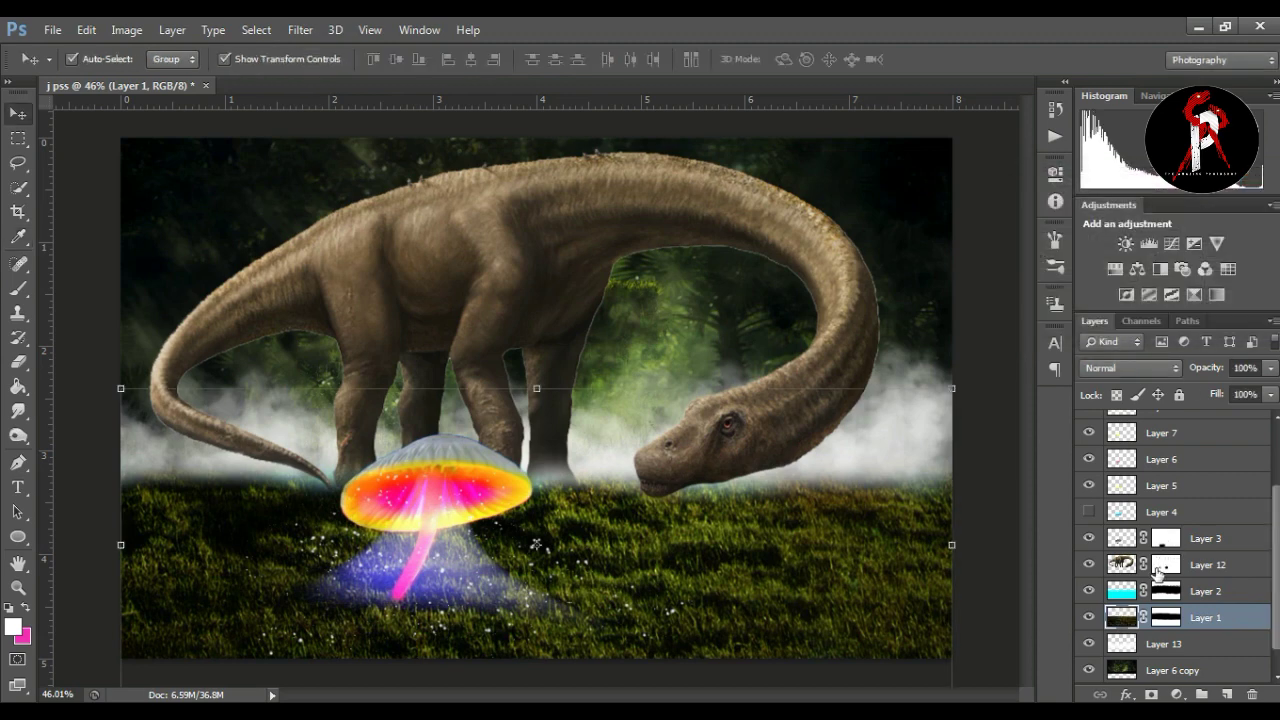
# Darken the Layer 6 copy forest with Brightness -38 and Contrast 14
pyautogui.scroll(-1, 1248, 650)
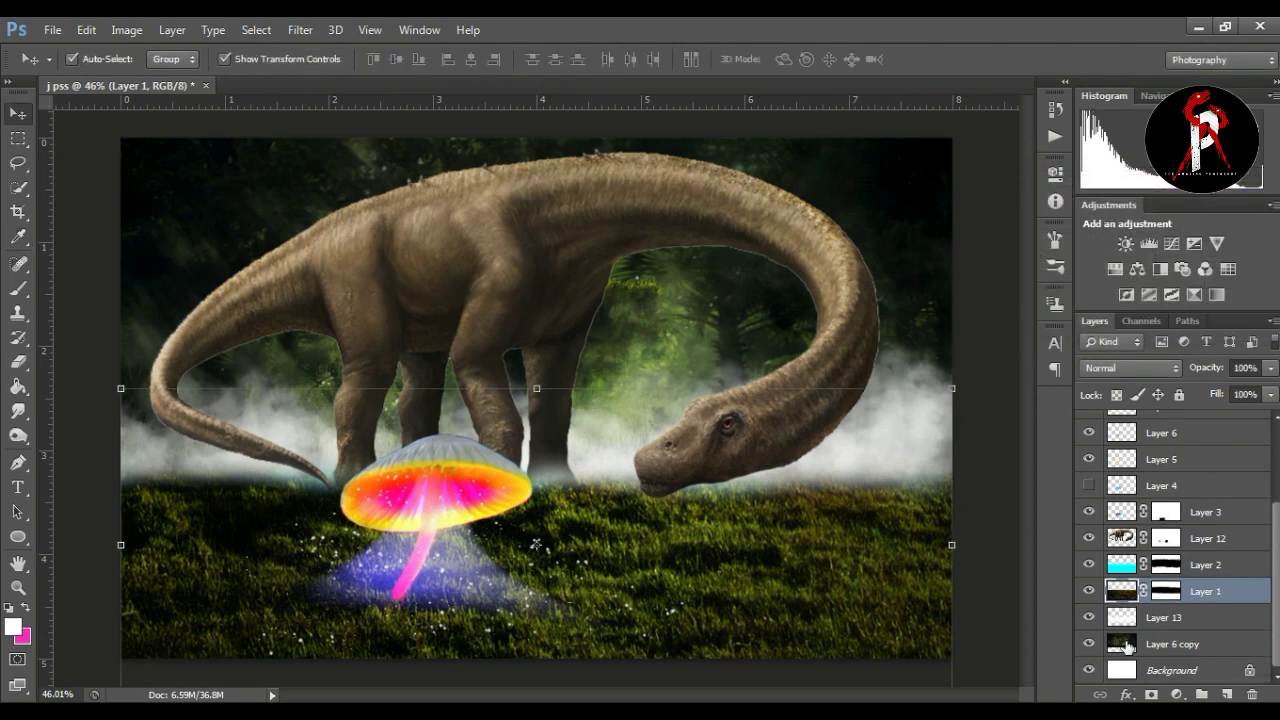
pyautogui.click(1127, 648)
pyautogui.click(126, 29)
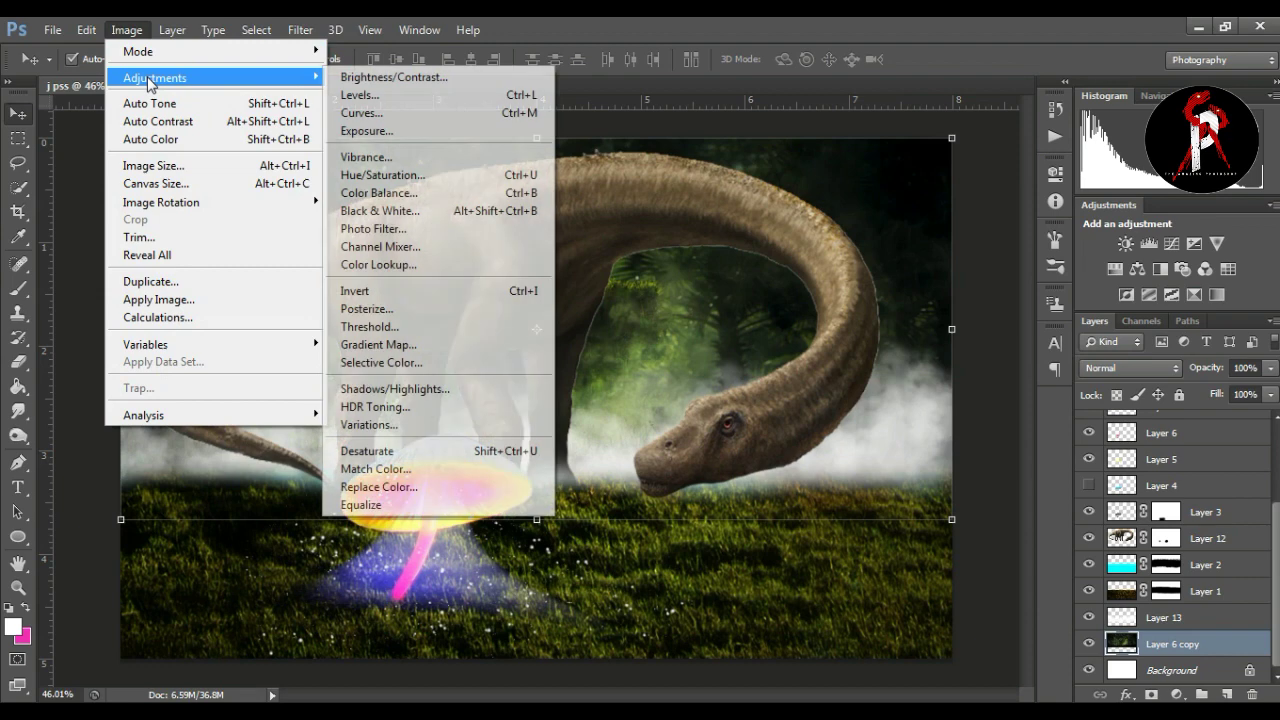
pyautogui.click(420, 78)
pyautogui.moveTo(1090, 233); pyautogui.dragTo(1070, 244)
pyautogui.press('Tab')
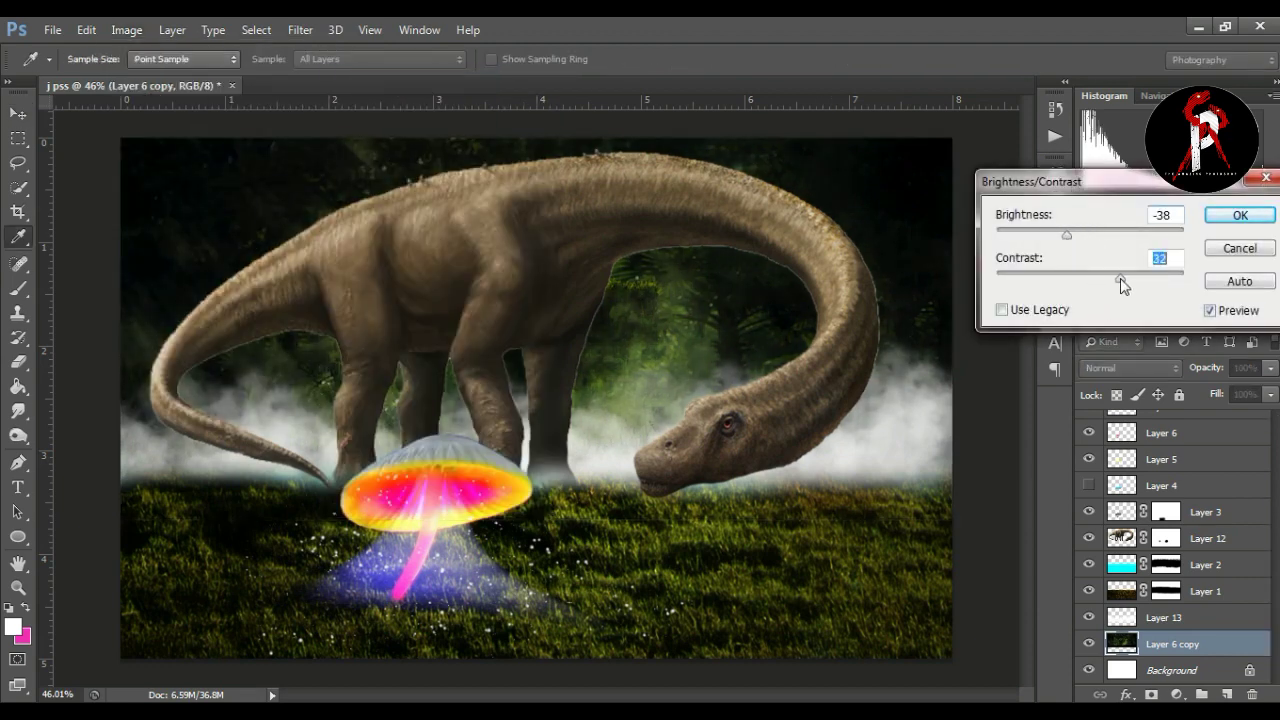
pyautogui.write('14')
pyautogui.press('Return')
pyautogui.press('v')
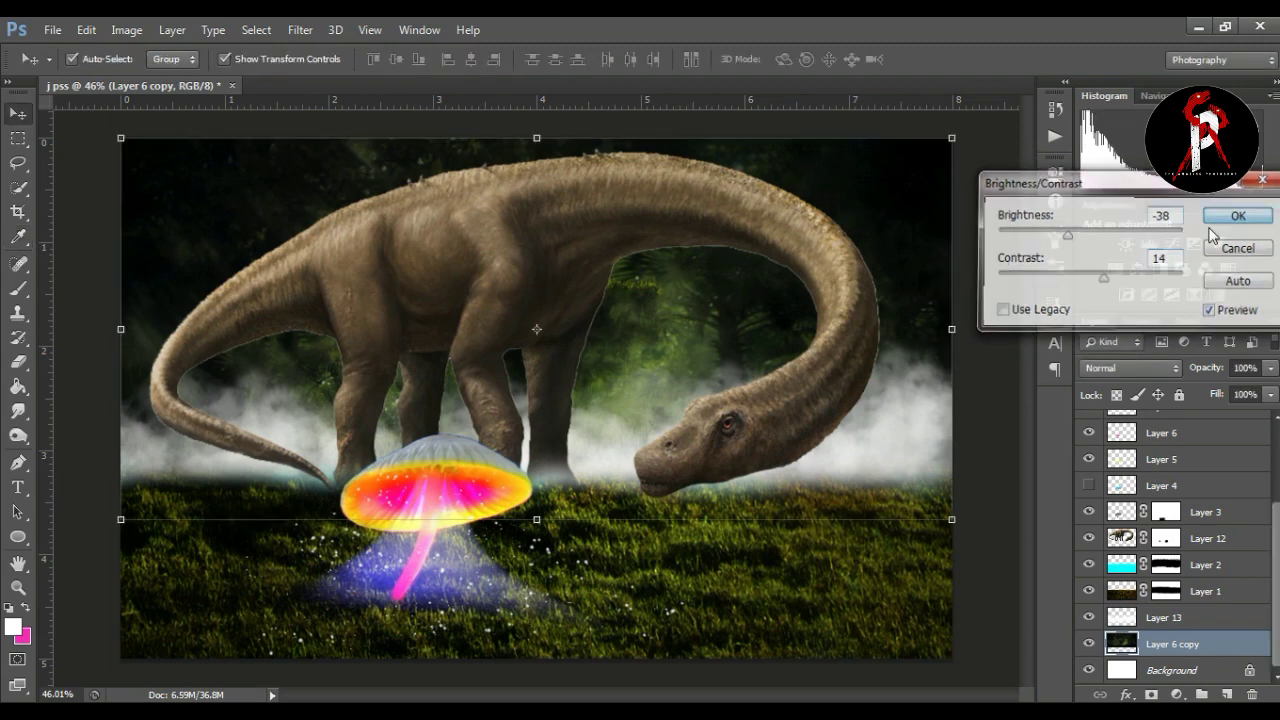
pyautogui.click(1012, 375)
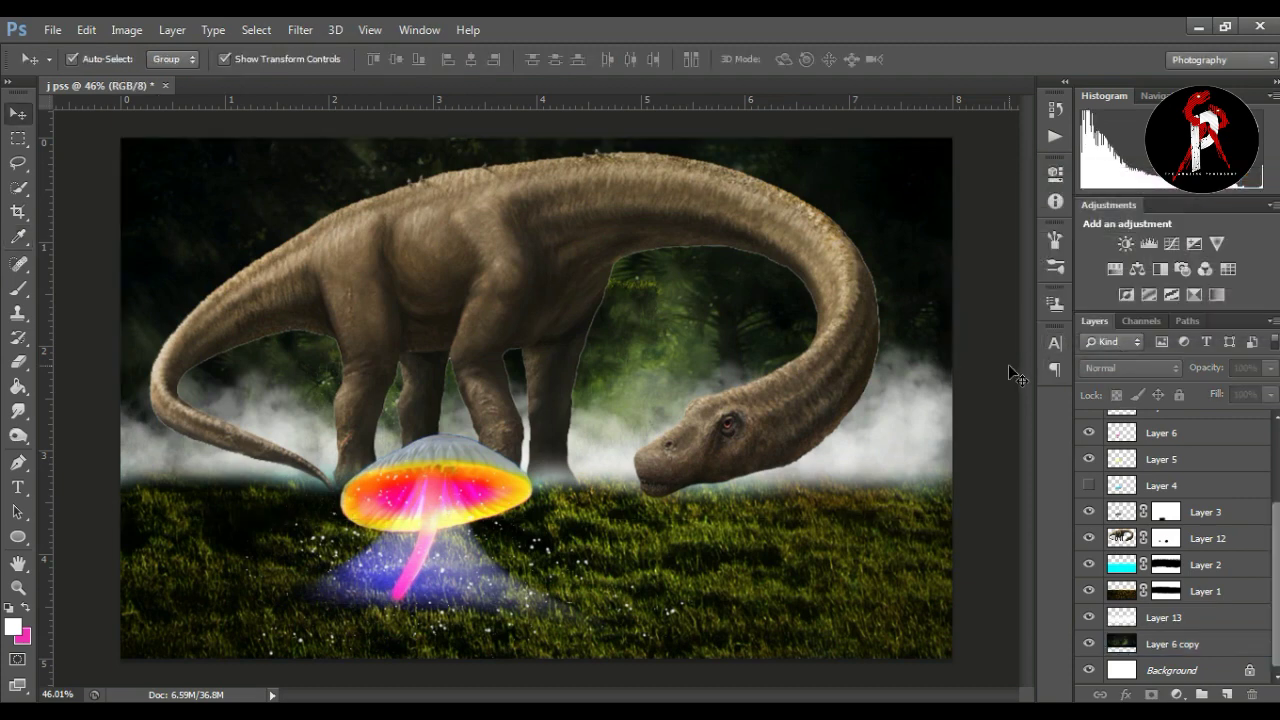
pyautogui.click(1124, 539)
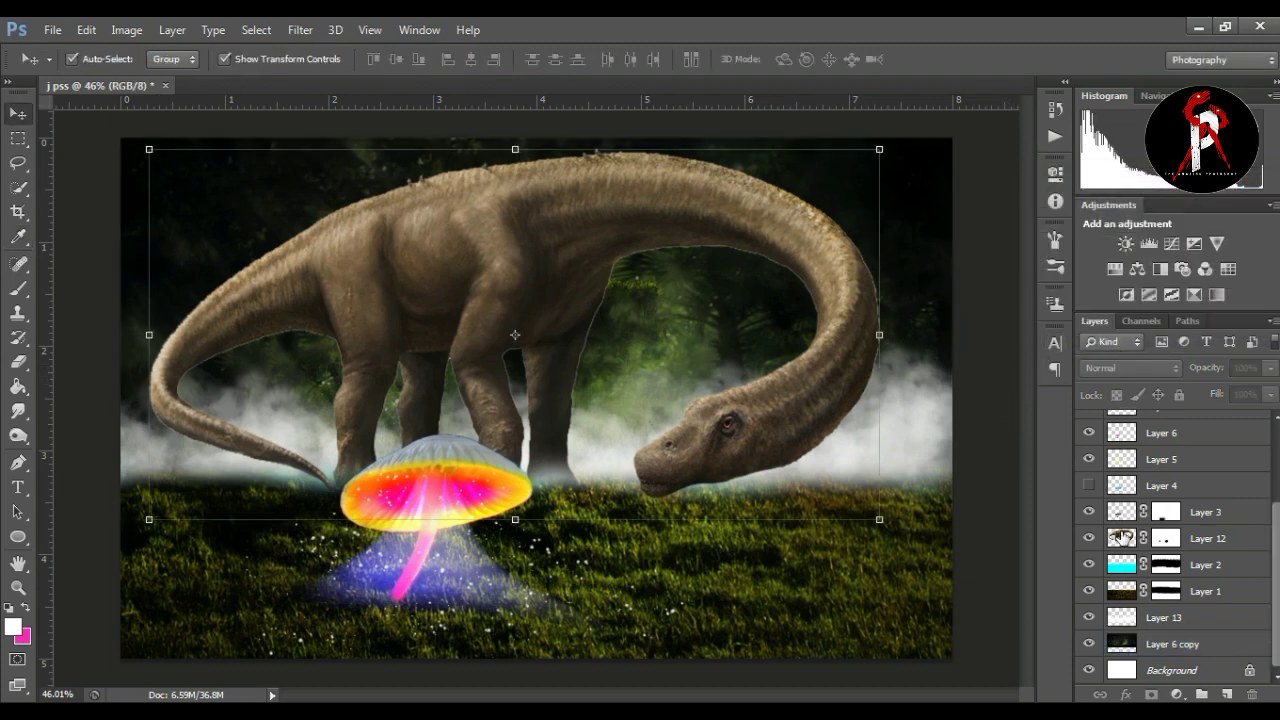
# Add a new layer for the eye and set the foreground colour to red
pyautogui.click(1091, 512)
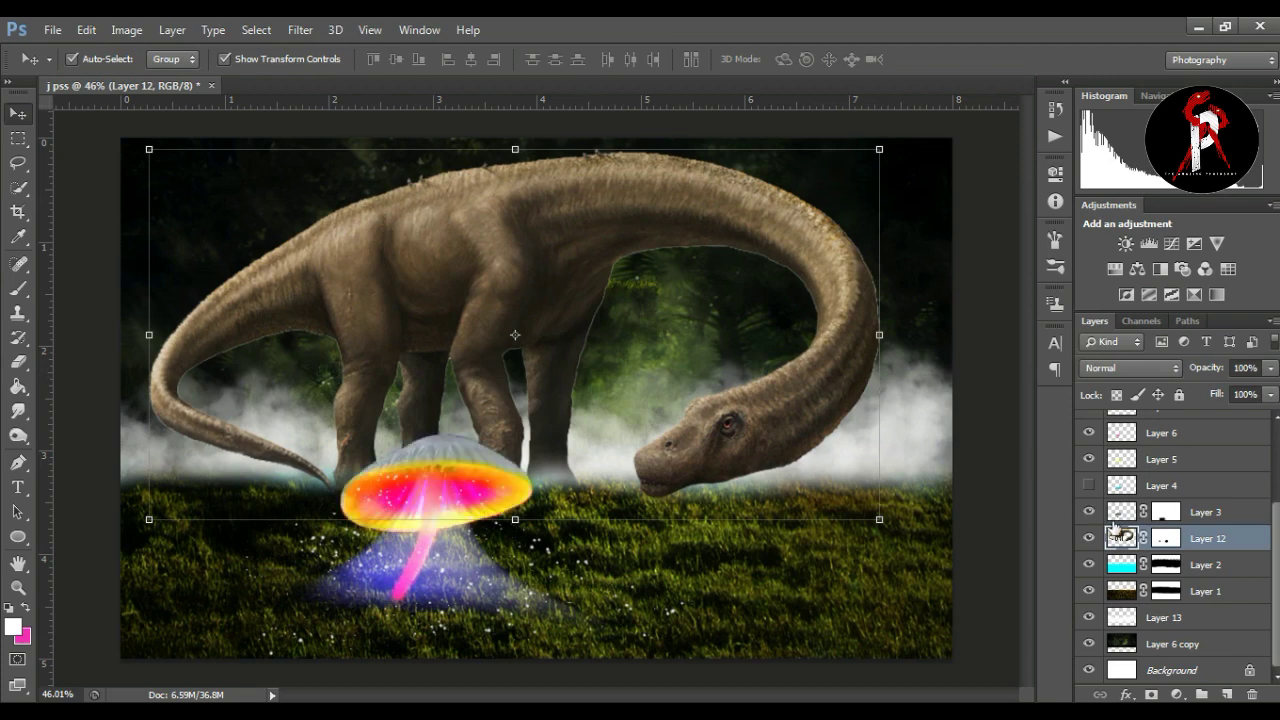
pyautogui.click(1227, 694)
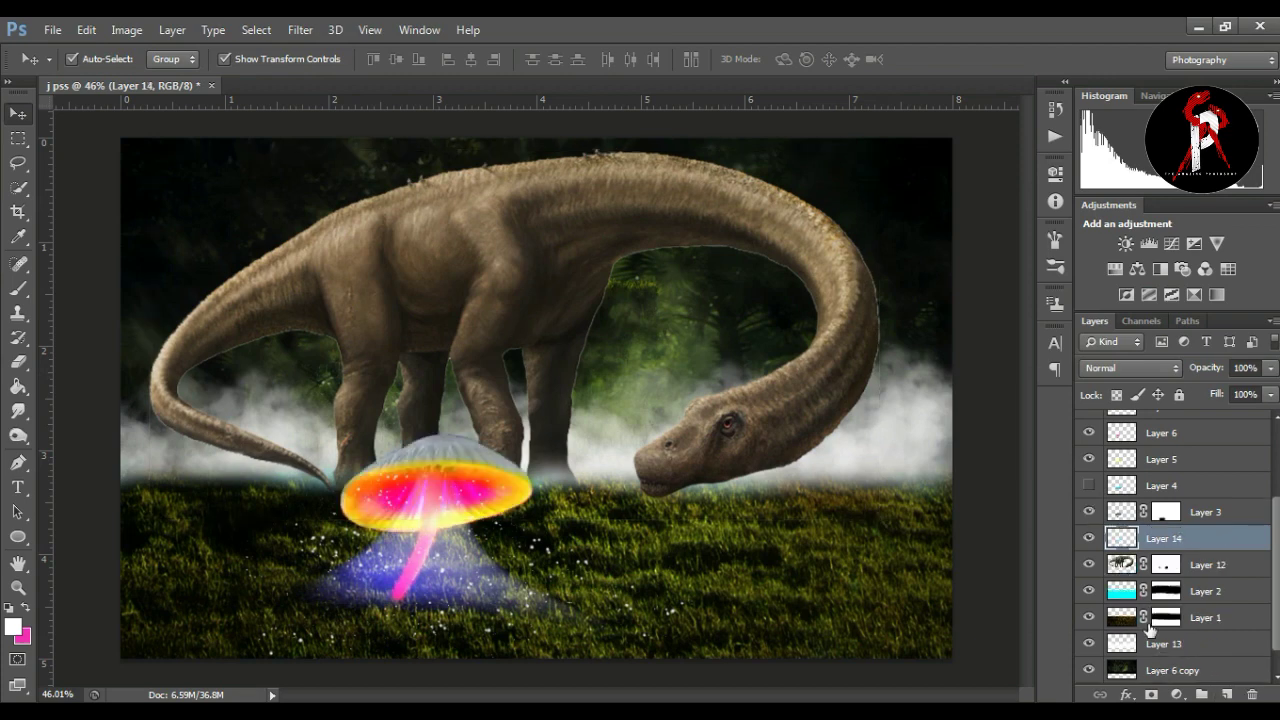
pyautogui.click(20, 292)
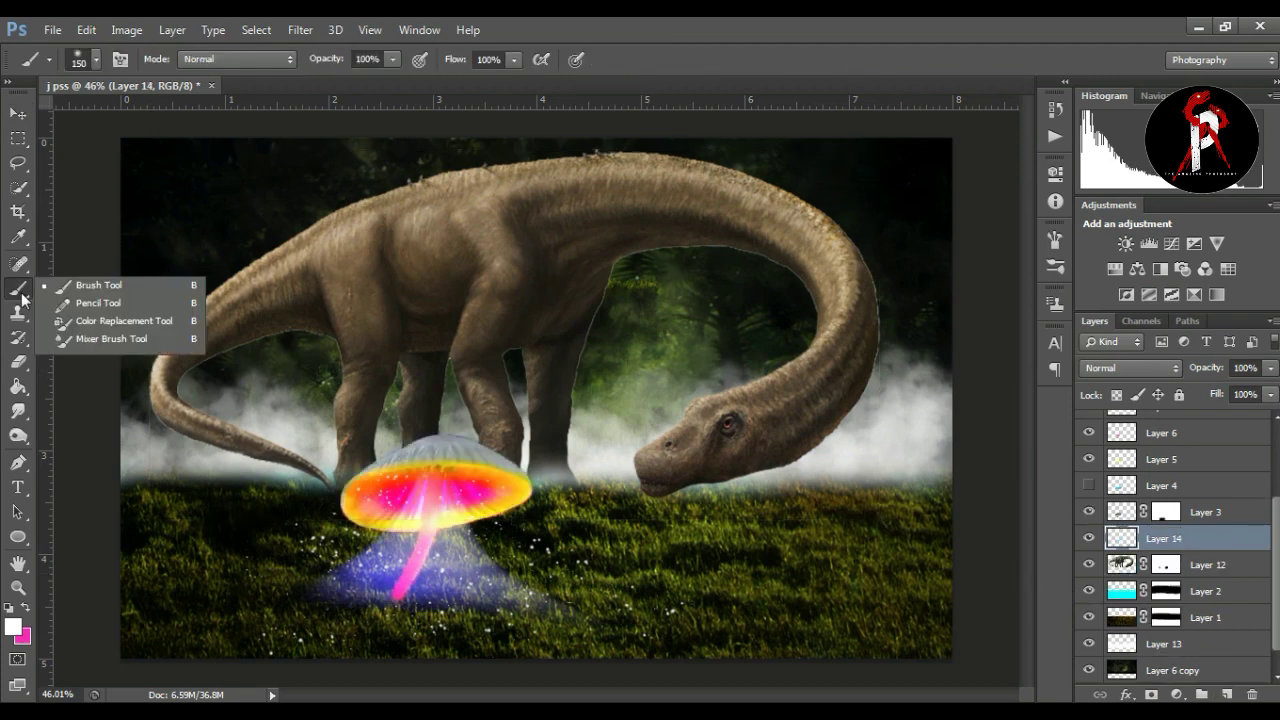
pyautogui.click(26, 612)
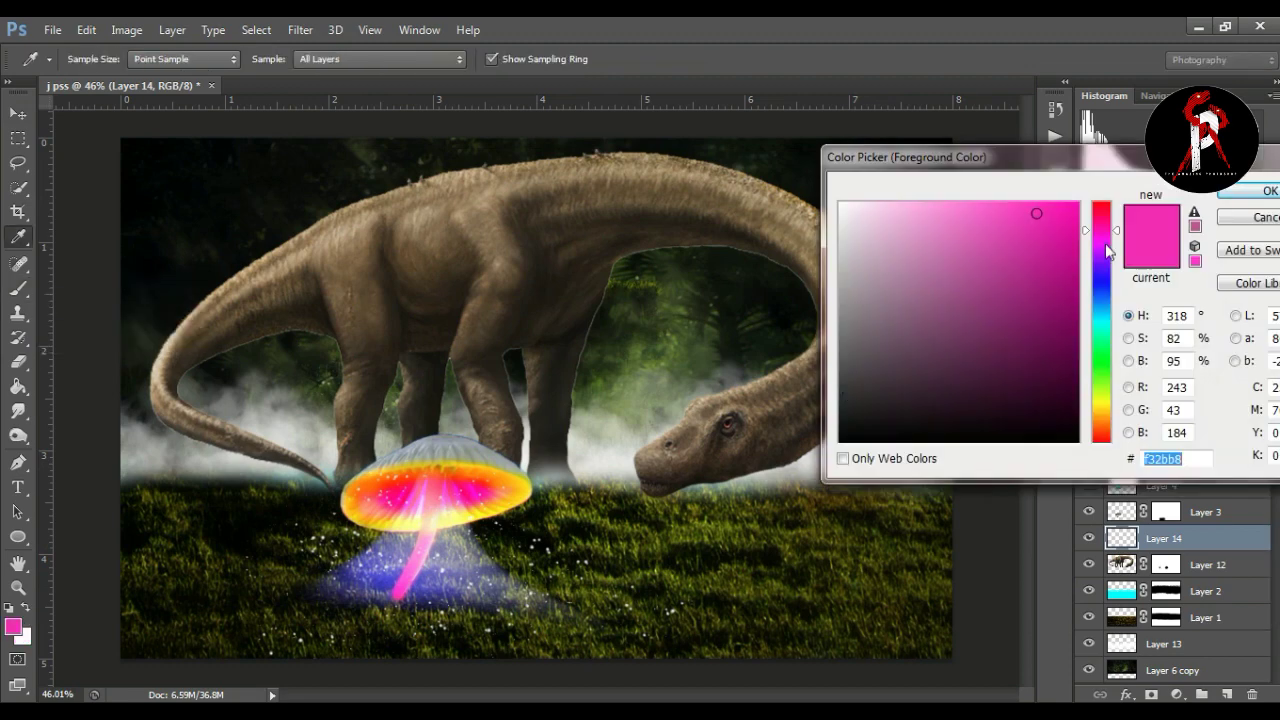
pyautogui.moveTo(1108, 252); pyautogui.dragTo(1109, 180)
pyautogui.press('Return')
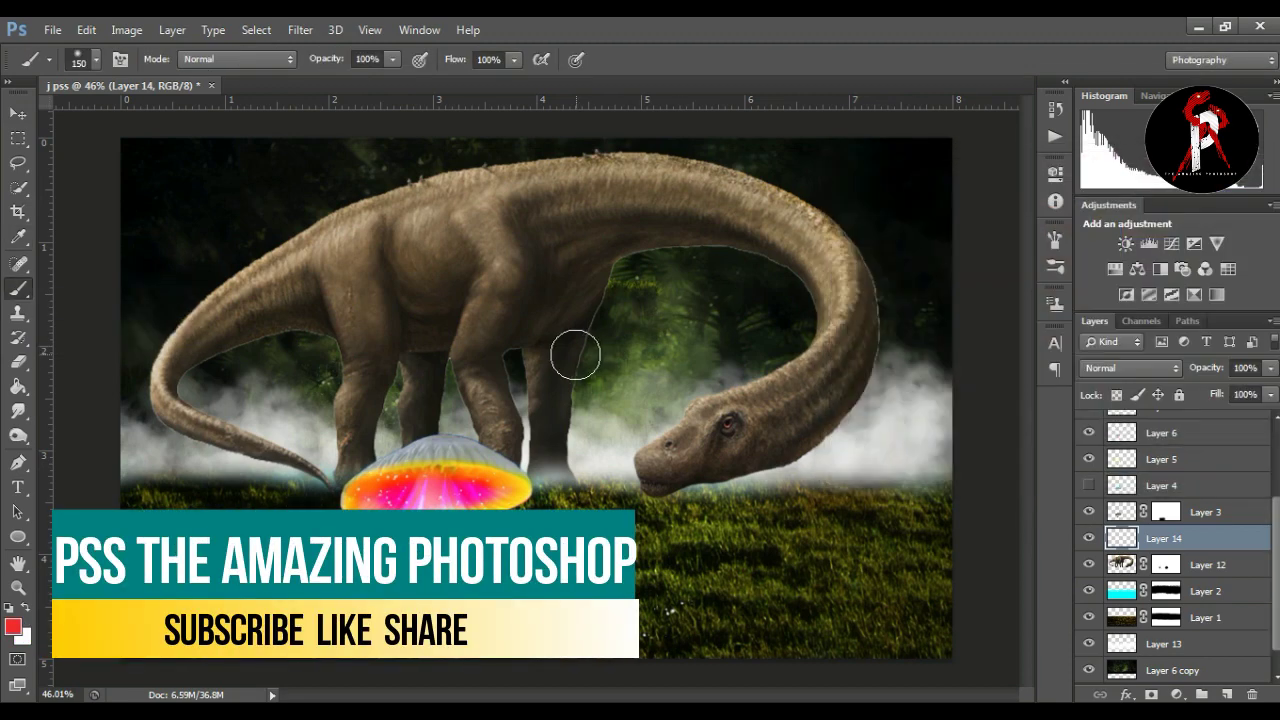
# Zoom in on the dinosaur's head and paint its eye red with a 30 px brush
pyautogui.click(18, 588)
pyautogui.moveTo(722, 467)
pyautogui.mouseDown()
pyautogui.moveTo(791, 409)
pyautogui.moveTo(908, 457)
pyautogui.mouseUp()
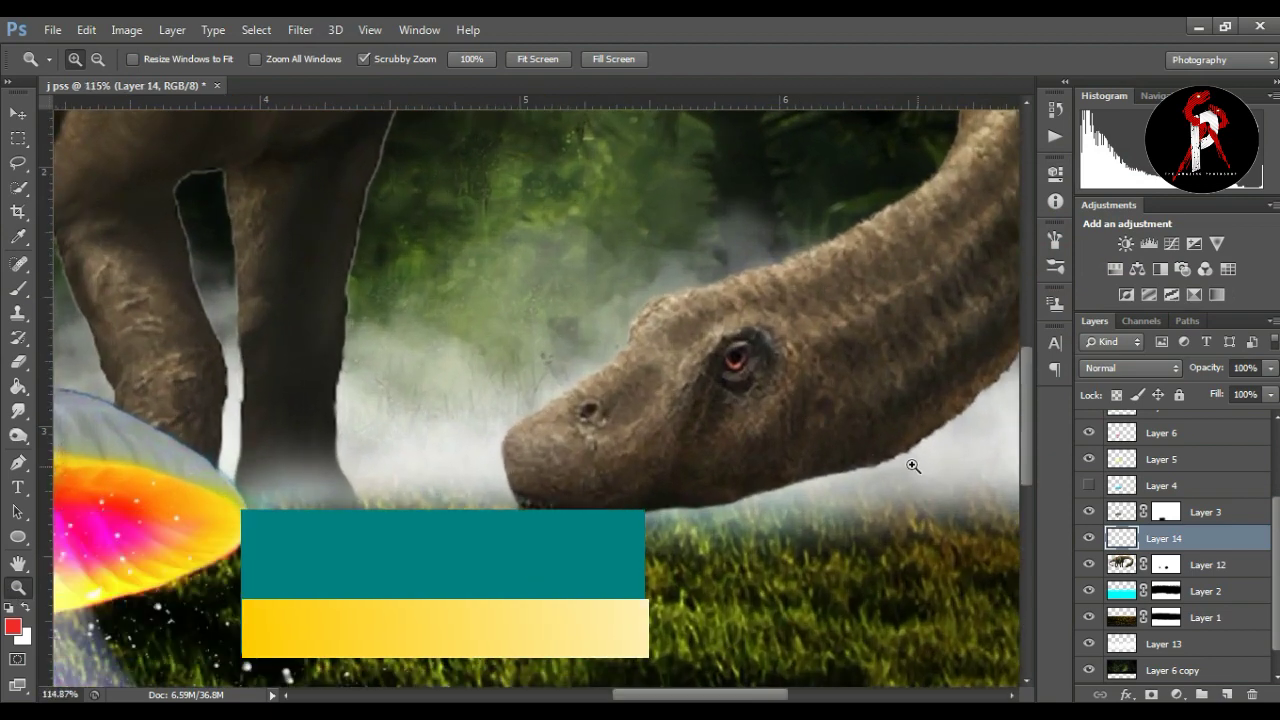
pyautogui.click(18, 289)
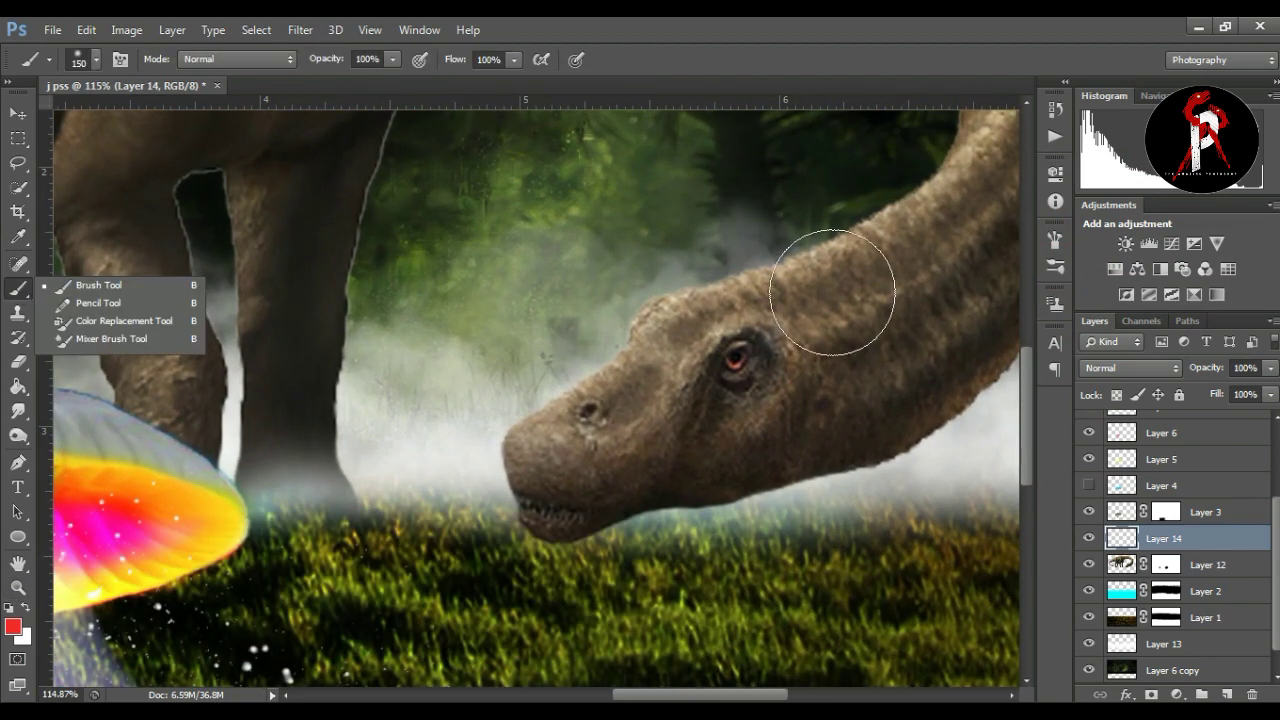
pyautogui.moveTo(830, 293); pyautogui.dragTo(778, 355)
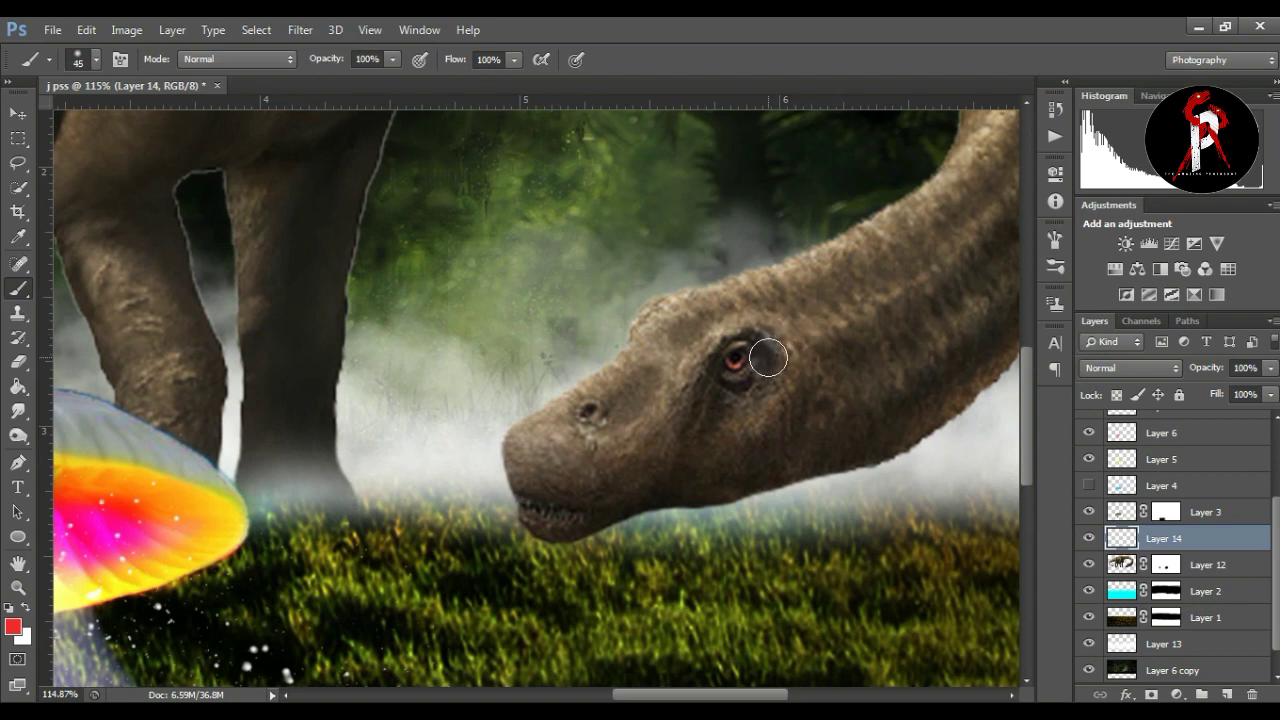
pyautogui.press('[')
pyautogui.press('[')
pyautogui.press('[')
# Blend the red eye Layer 14 in Overlay, compare it hidden, and zoom back out
pyautogui.click(1111, 366)
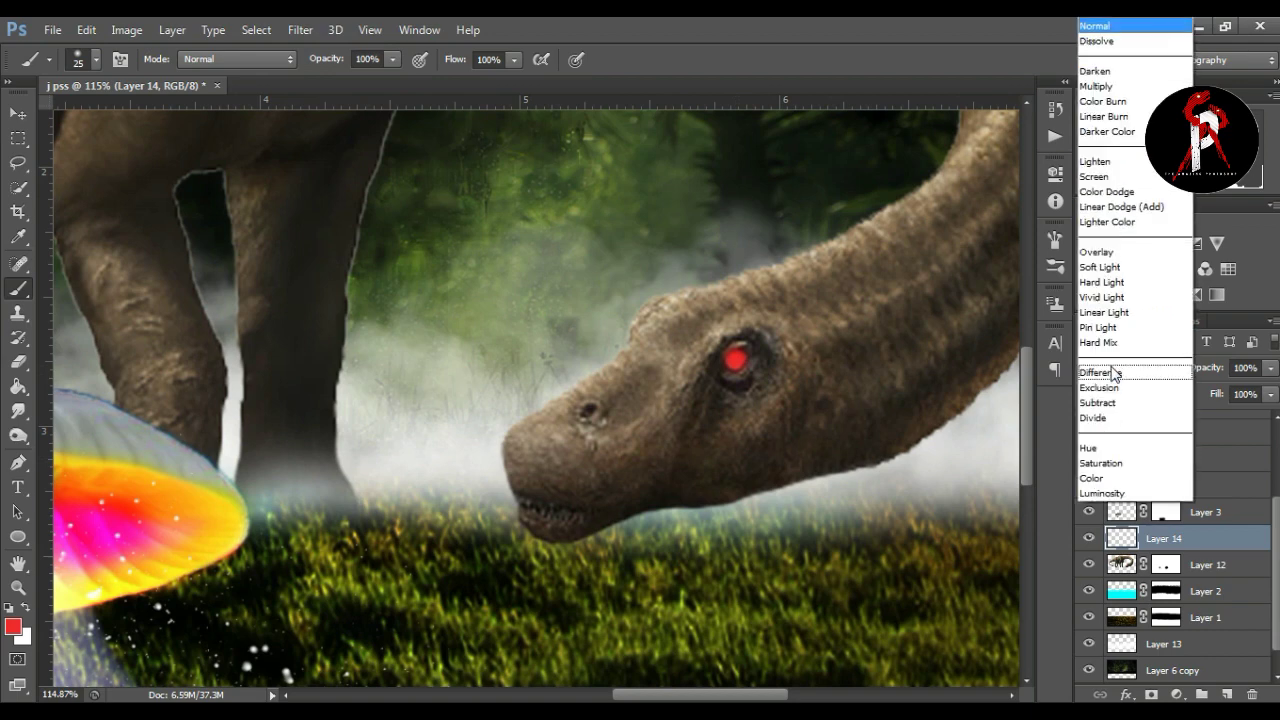
pyautogui.click(1110, 267)
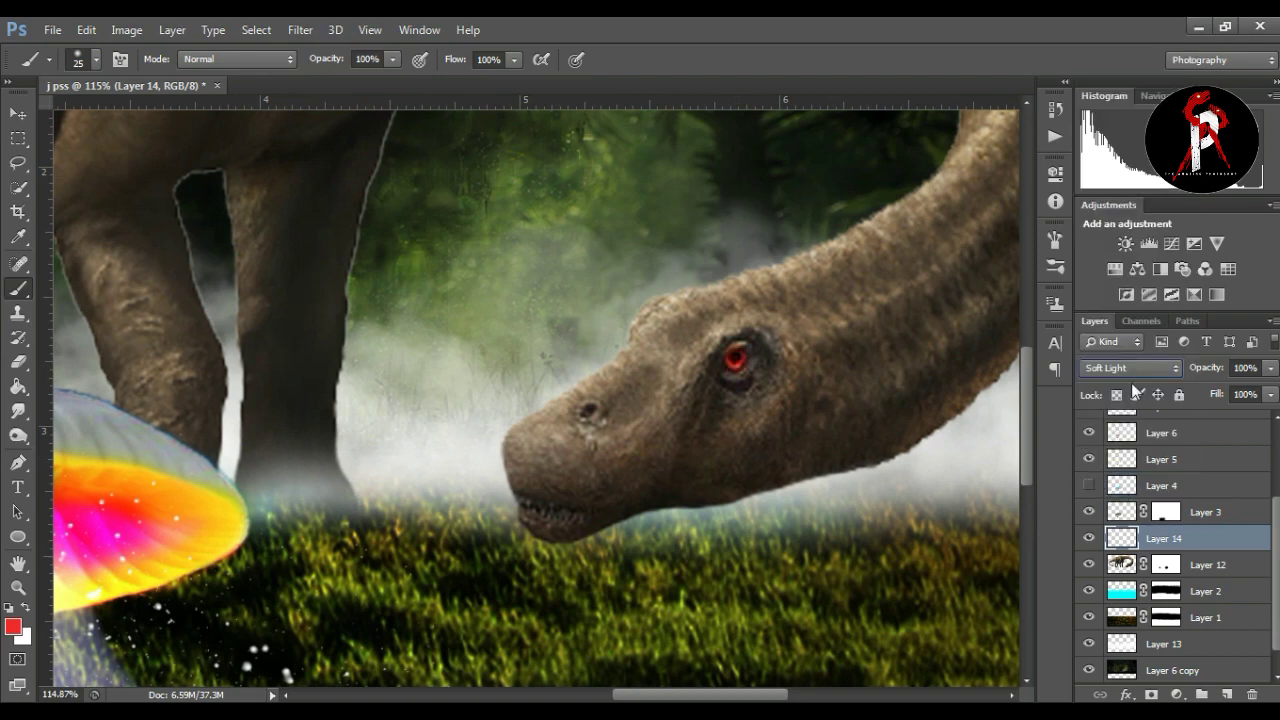
pyautogui.click(1089, 538)
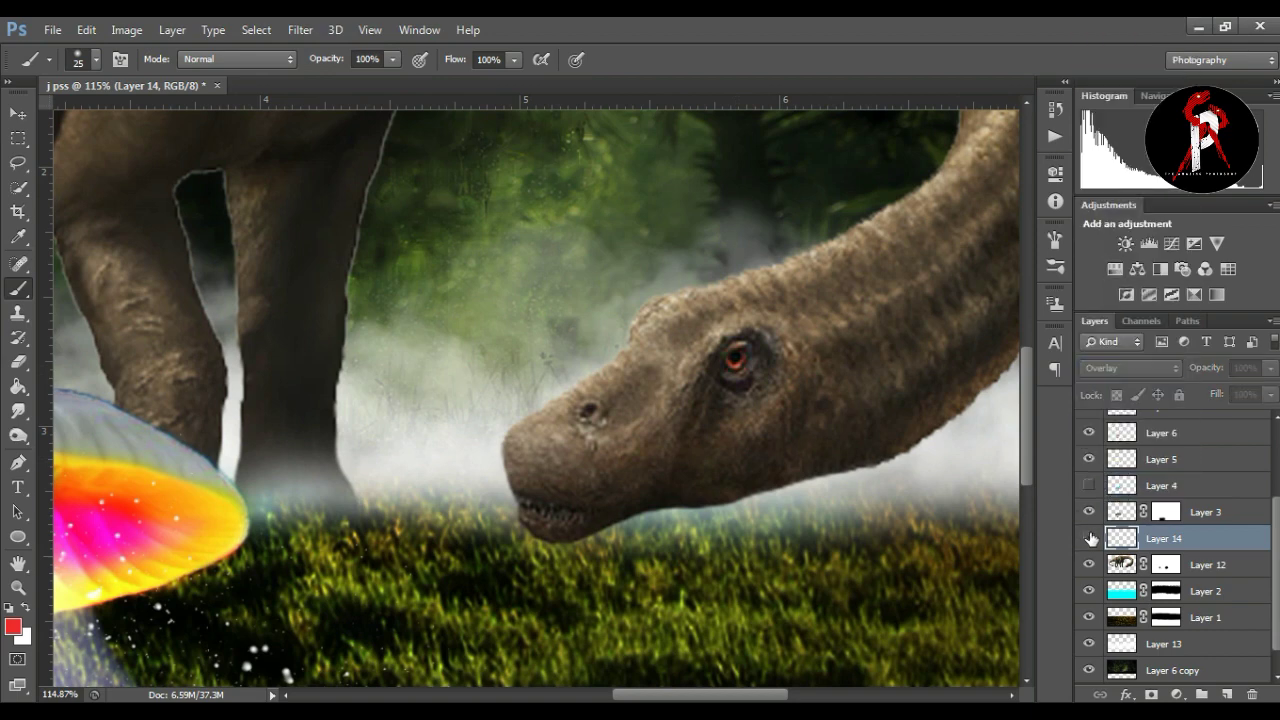
pyautogui.click(18, 587)
pyautogui.moveTo(650, 420)
pyautogui.mouseDown()
pyautogui.moveTo(537, 311)
pyautogui.moveTo(581, 272)
pyautogui.mouseUp()
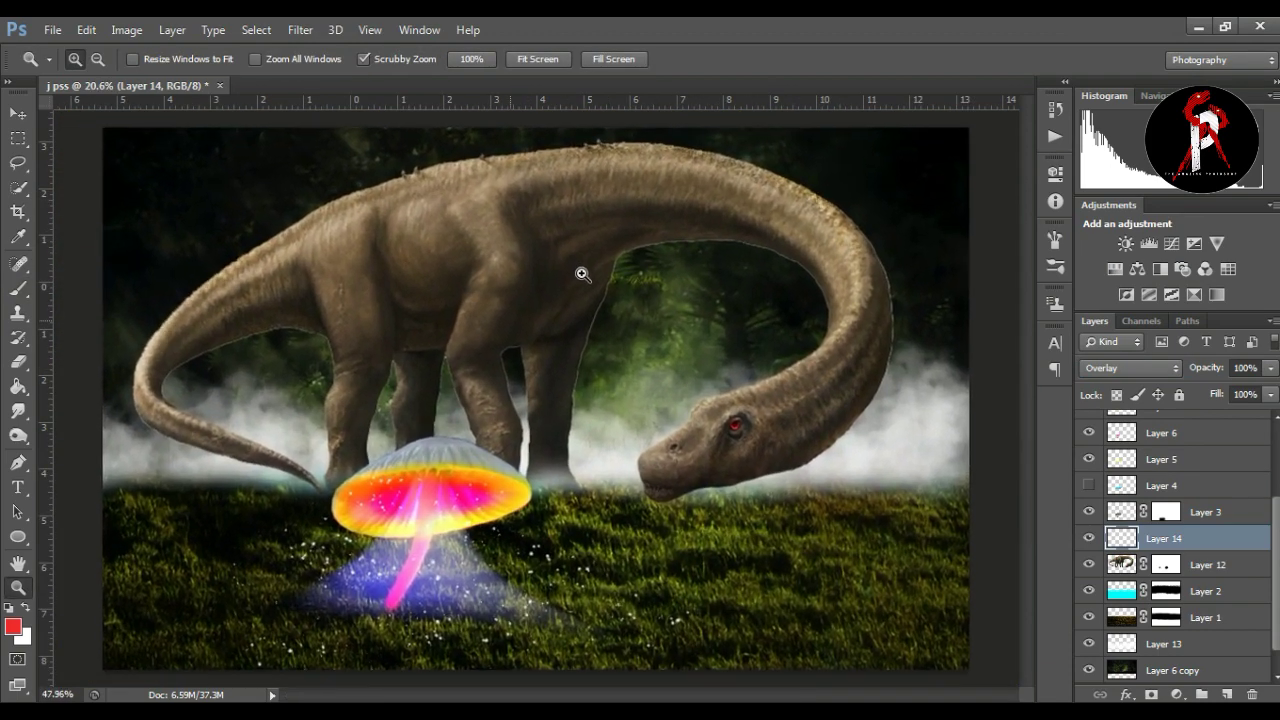
pyautogui.click(16, 114)
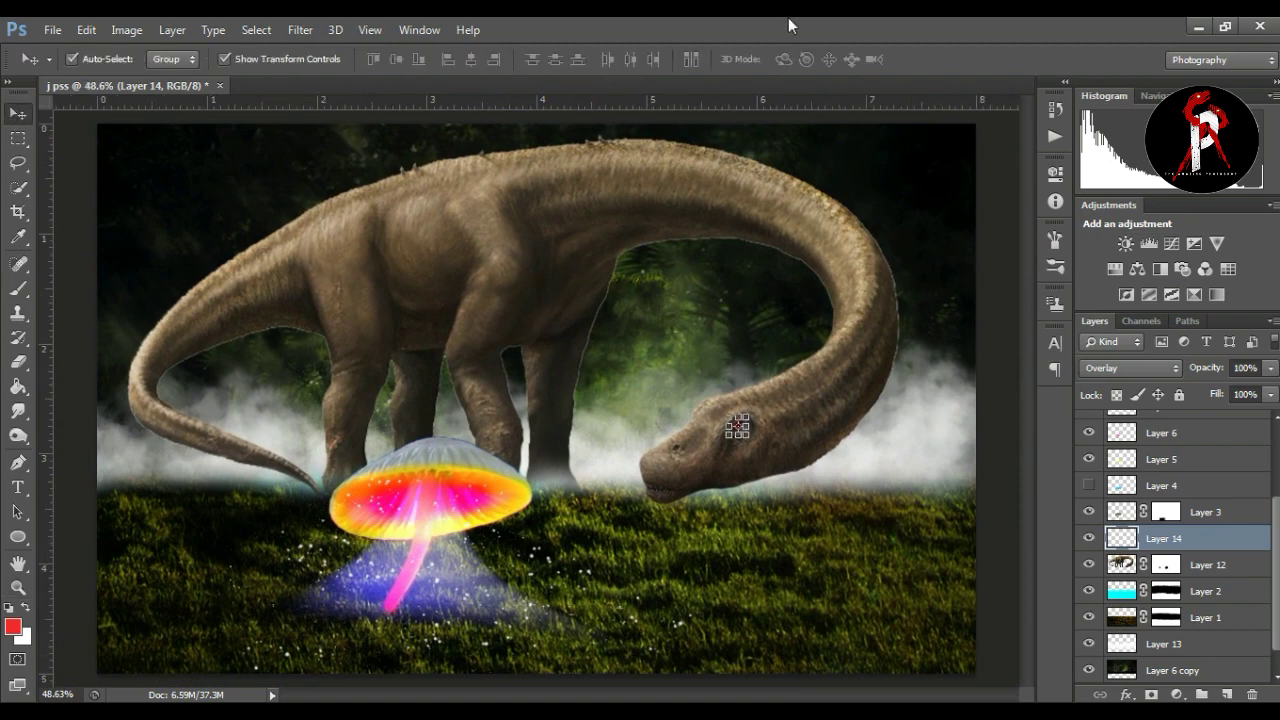
# Give the Layer 12 dinosaur Brightness/Contrast of -14 brightness and 66 contrast
pyautogui.click(1005, 230)
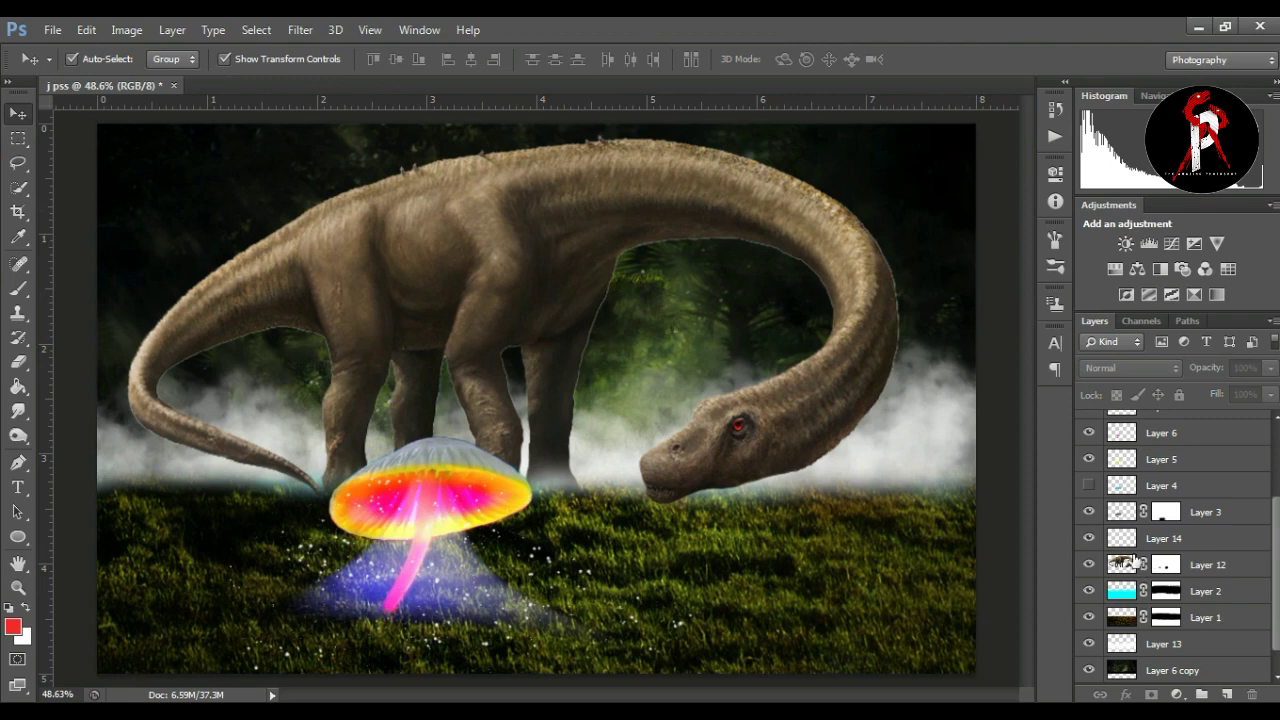
pyautogui.click(1122, 542)
pyautogui.click(1122, 566)
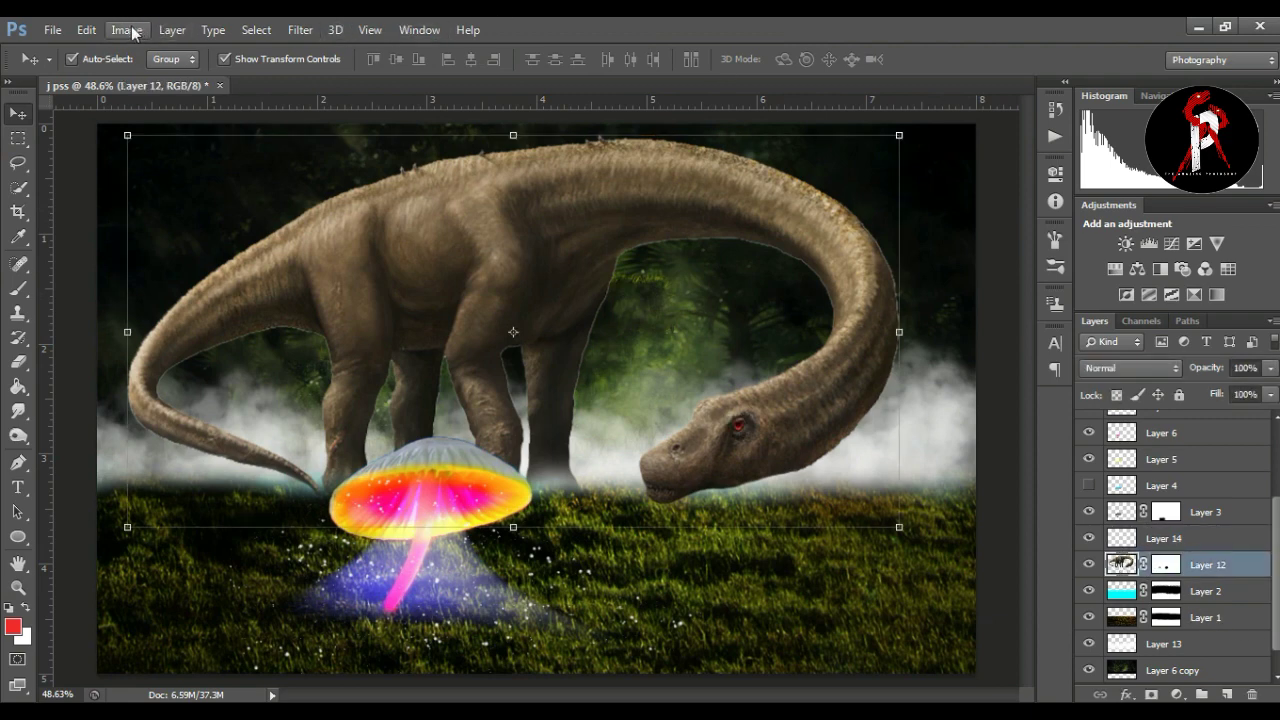
pyautogui.click(128, 30)
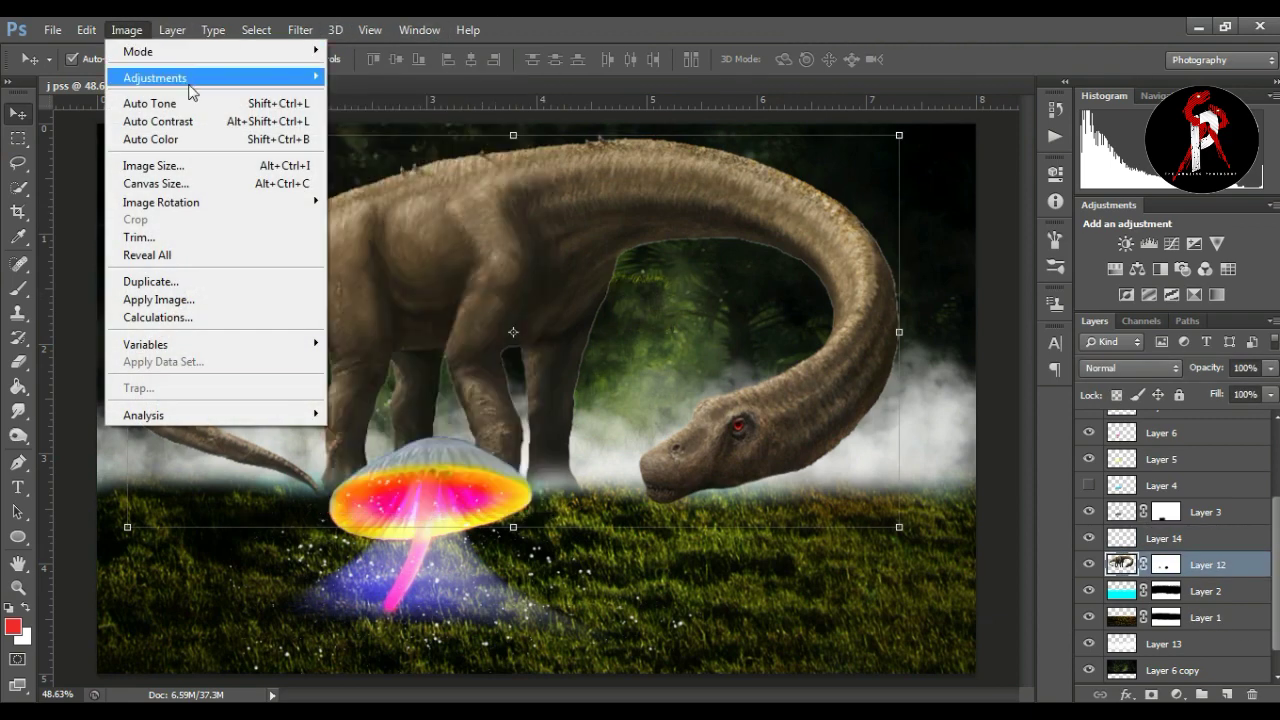
pyautogui.click(386, 77)
pyautogui.moveTo(1090, 275); pyautogui.dragTo(1151, 275)
pyautogui.moveTo(1089, 234); pyautogui.dragTo(1085, 242)
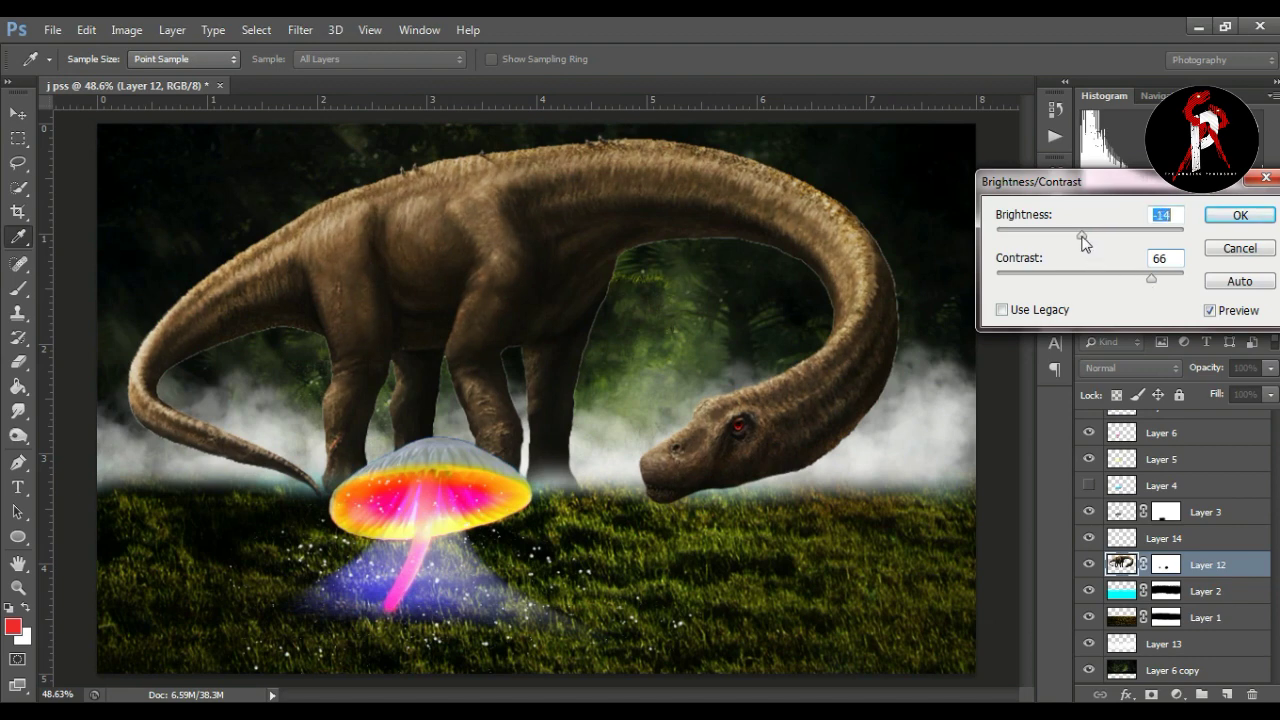
pyautogui.click(1234, 217)
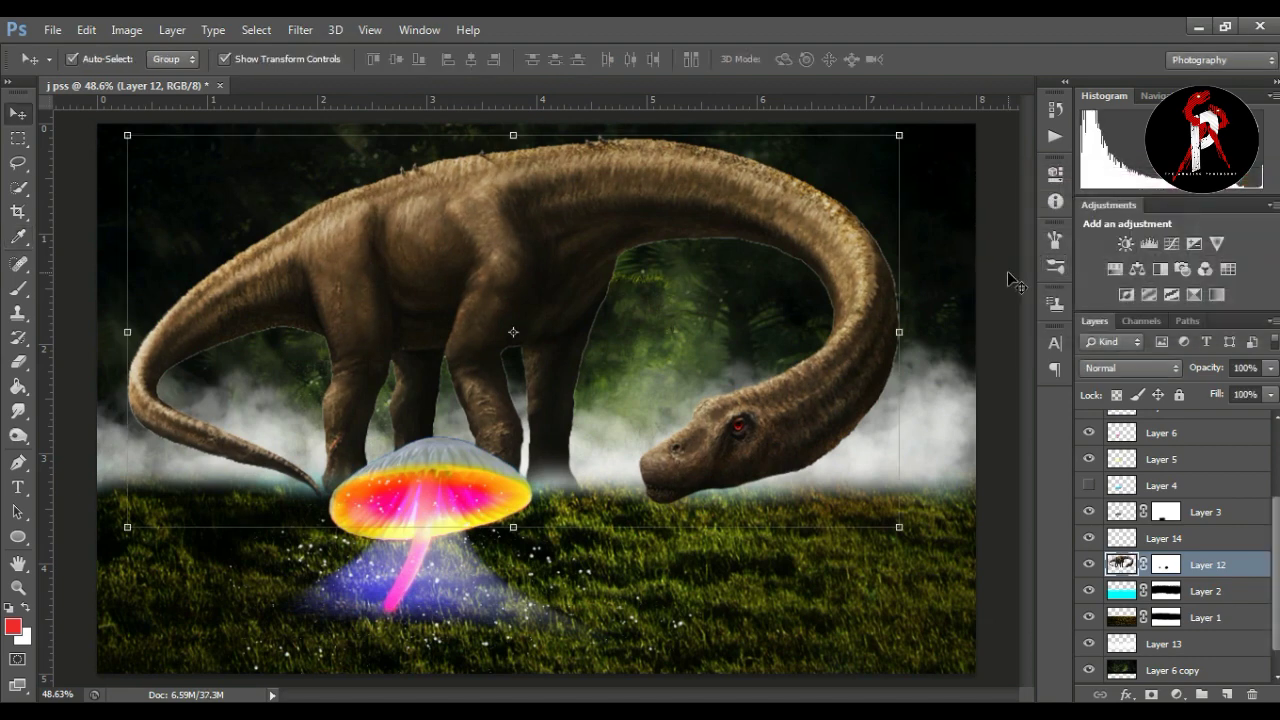
# Give Layer 3 Brightness/Contrast of -38 brightness and 54 contrast
pyautogui.click(127, 30)
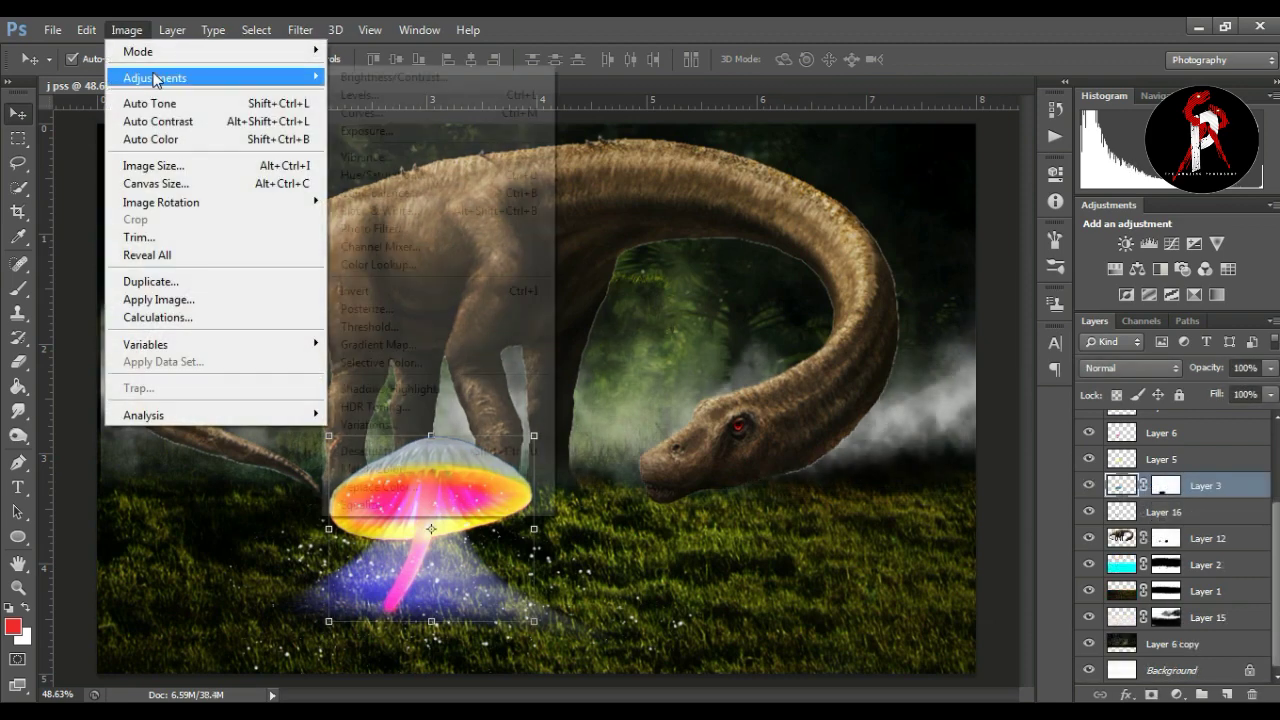
pyautogui.click(362, 78)
pyautogui.moveTo(1088, 243); pyautogui.dragTo(1059, 238)
pyautogui.click(1092, 277)
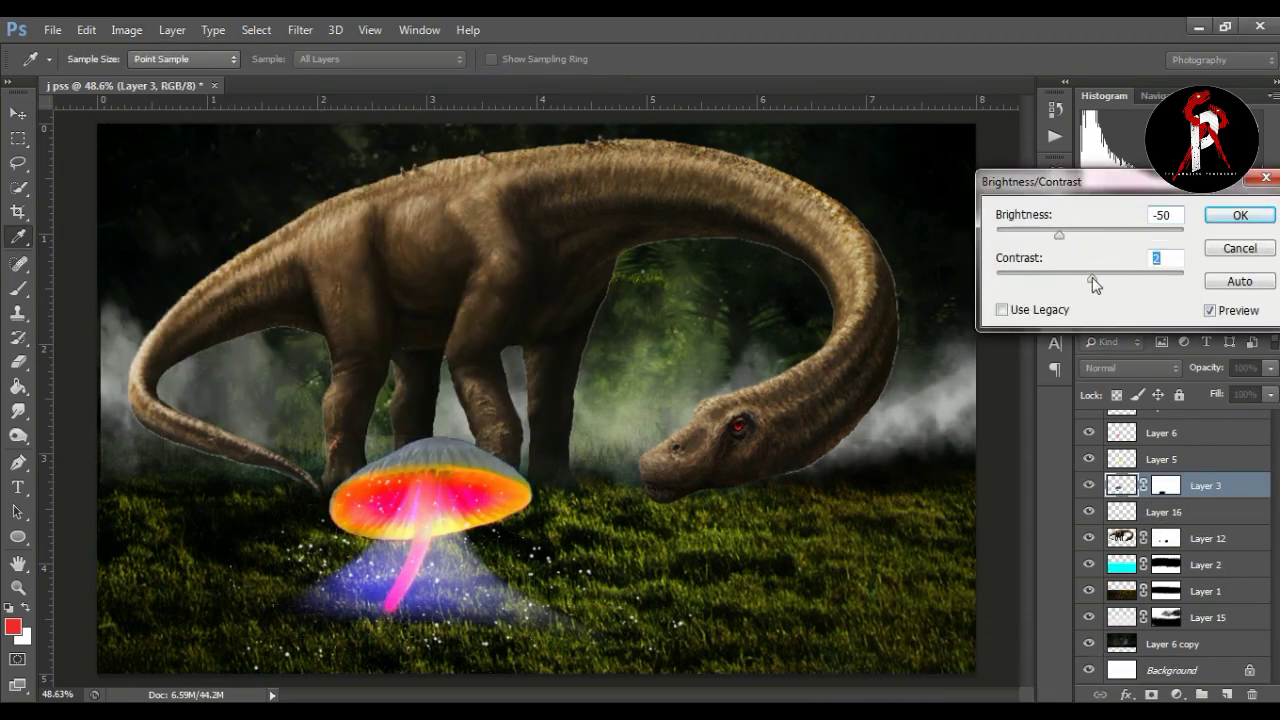
pyautogui.moveTo(1059, 234)
pyautogui.mouseDown()
pyautogui.moveTo(1086, 241)
pyautogui.moveTo(1068, 241)
pyautogui.mouseUp()
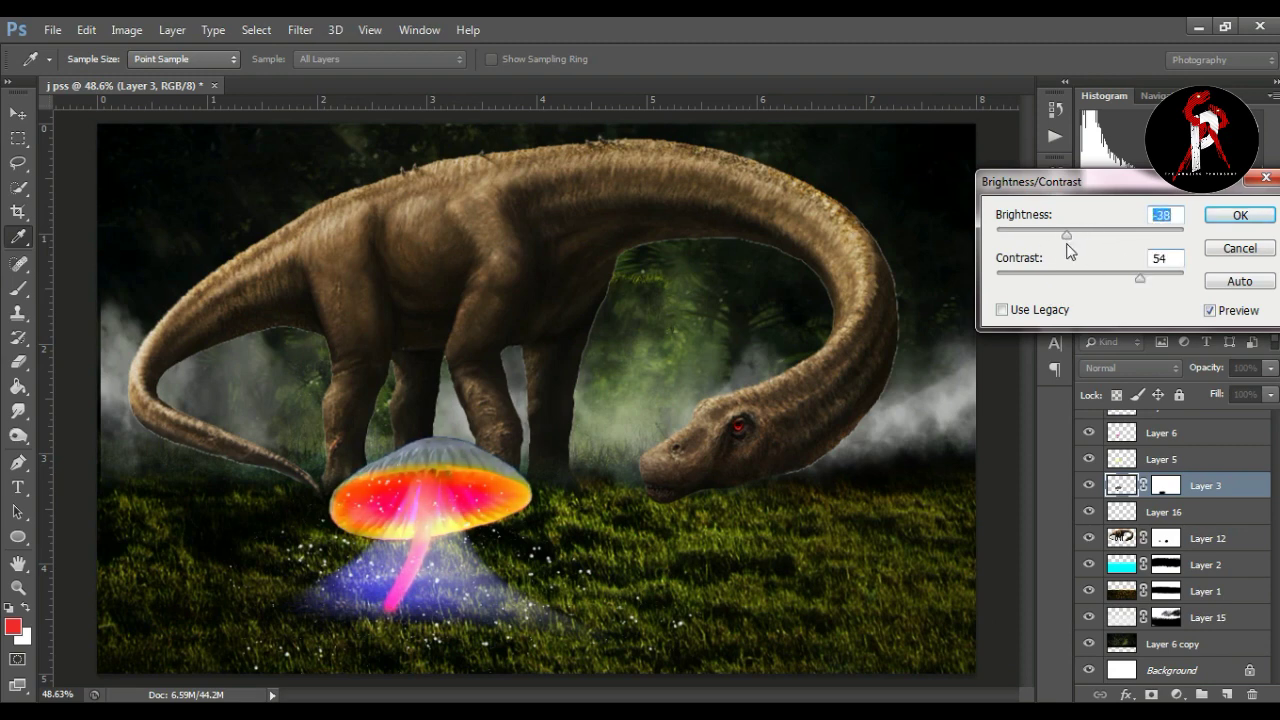
pyautogui.click(1209, 311)
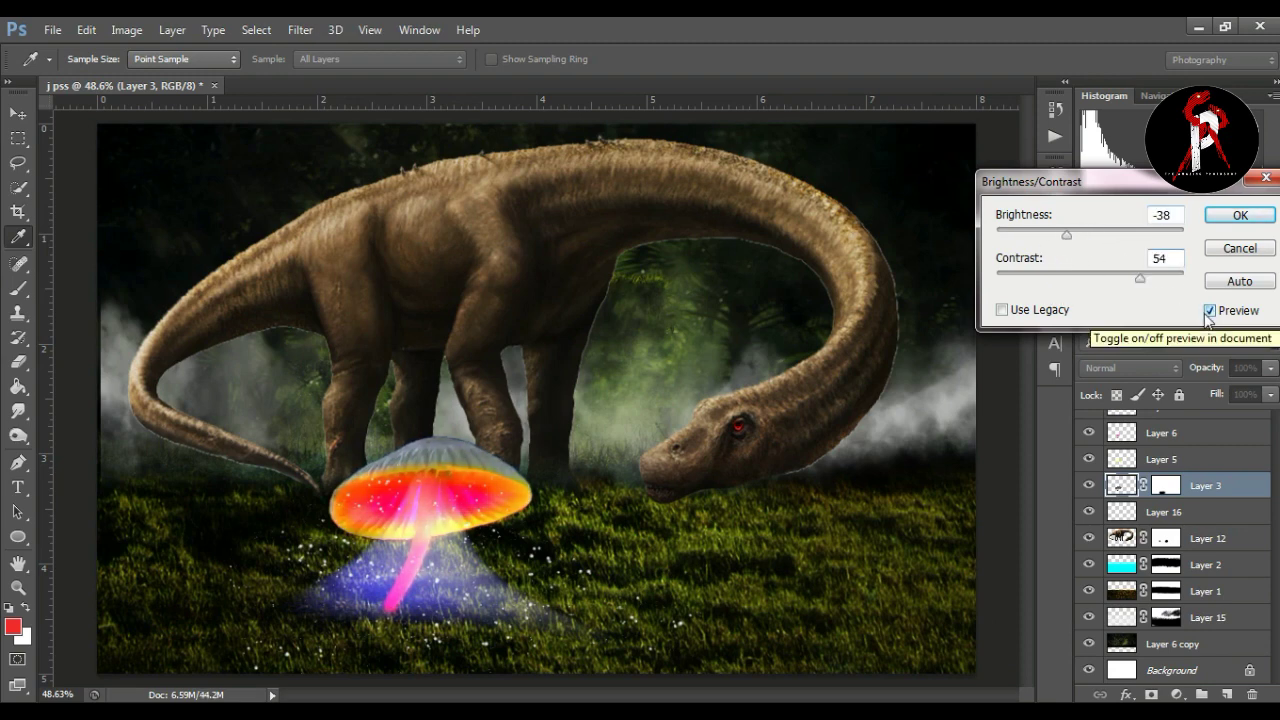
pyautogui.click(1232, 215)
pyautogui.press('v')
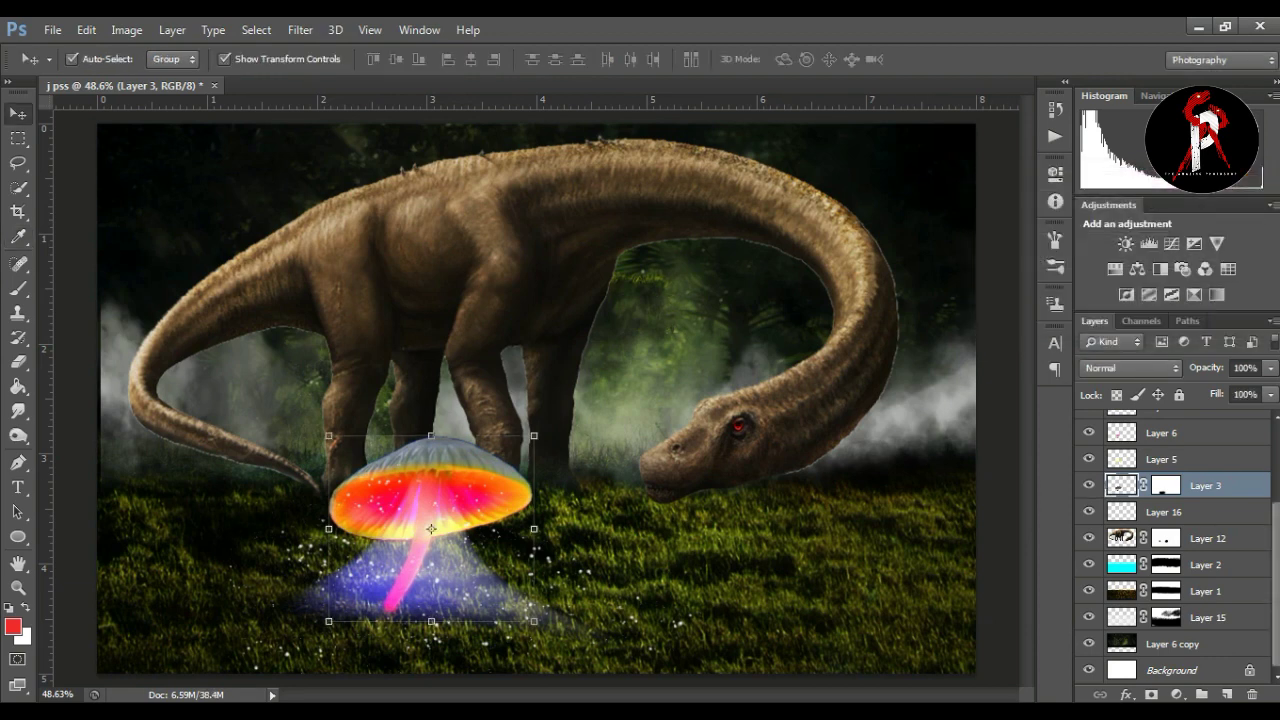
# Zoom in to inspect the mushroom, fit the image back on screen, and select Layer 6
pyautogui.scroll(3, 1170, 540)
pyautogui.click(18, 587)
pyautogui.moveTo(430, 570); pyautogui.dragTo(515, 536)
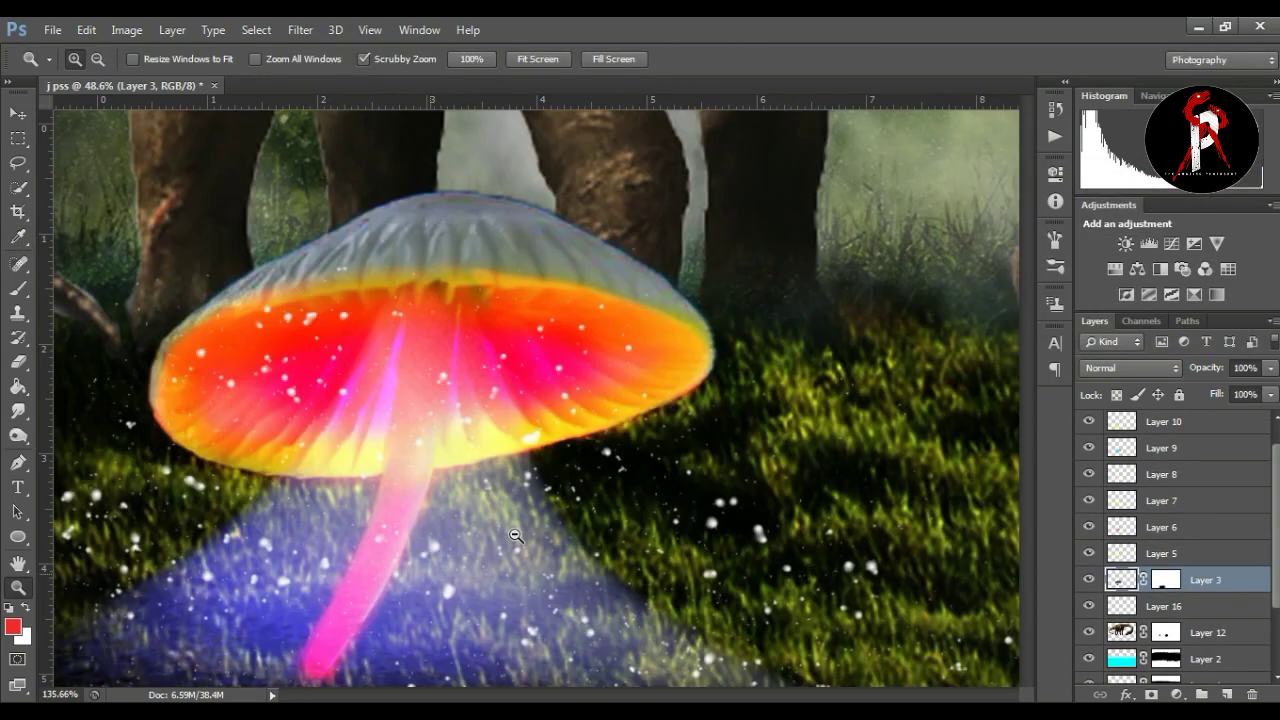
pyautogui.hotkey('ctrl', '0')
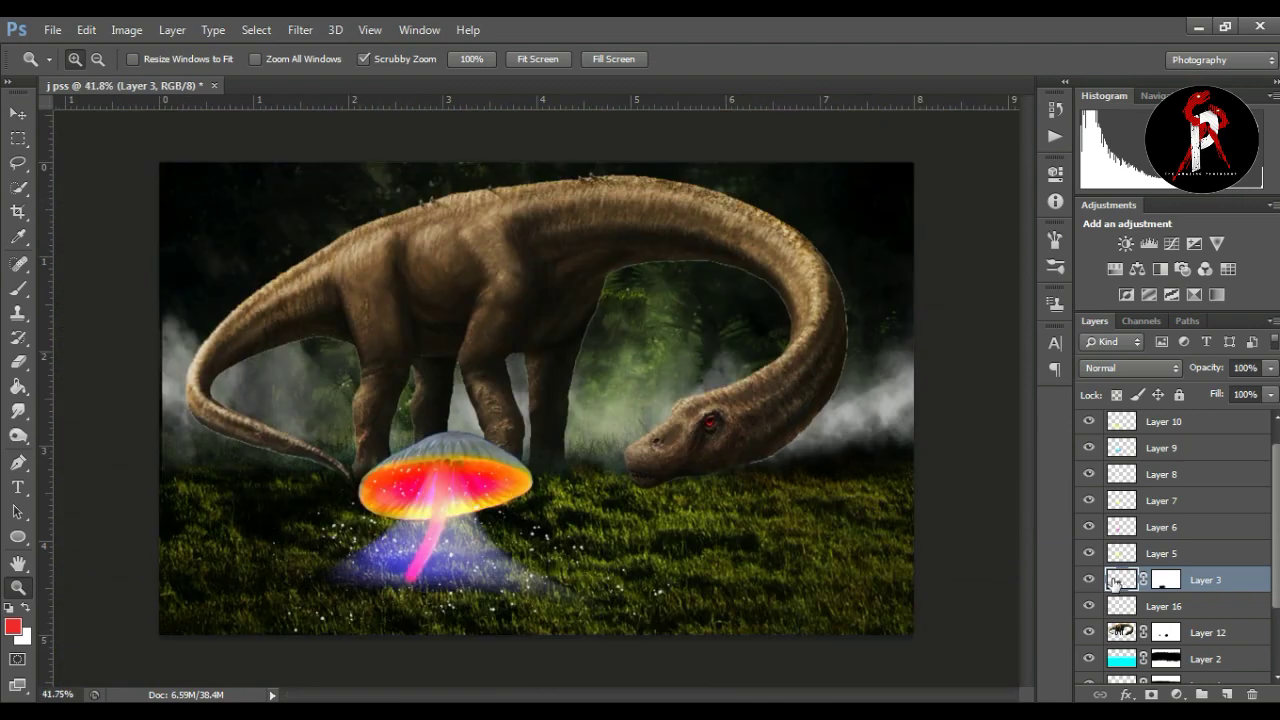
pyautogui.click(1140, 527)
# Check Layers 8 and 9, select Layer 9, and set the foreground colour to yellow
pyautogui.click(1089, 474)
pyautogui.click(1089, 474)
pyautogui.click(1089, 448)
pyautogui.click(1158, 448)
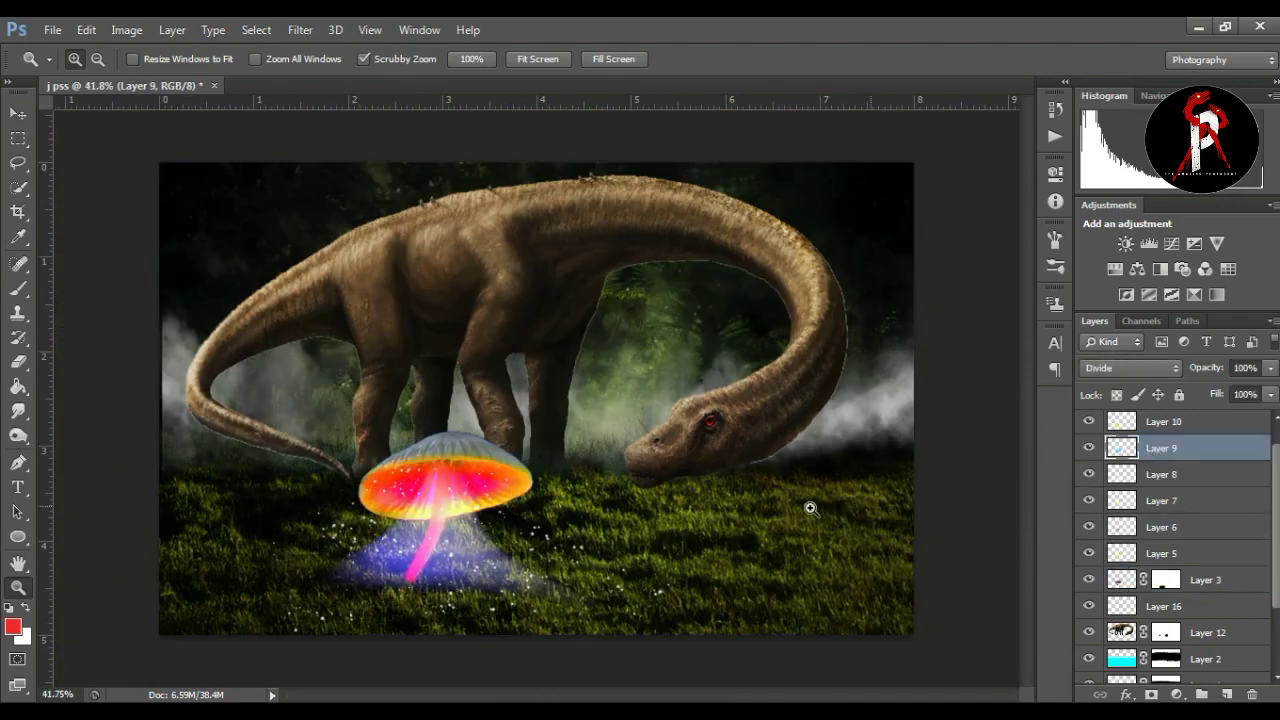
pyautogui.click(25, 608)
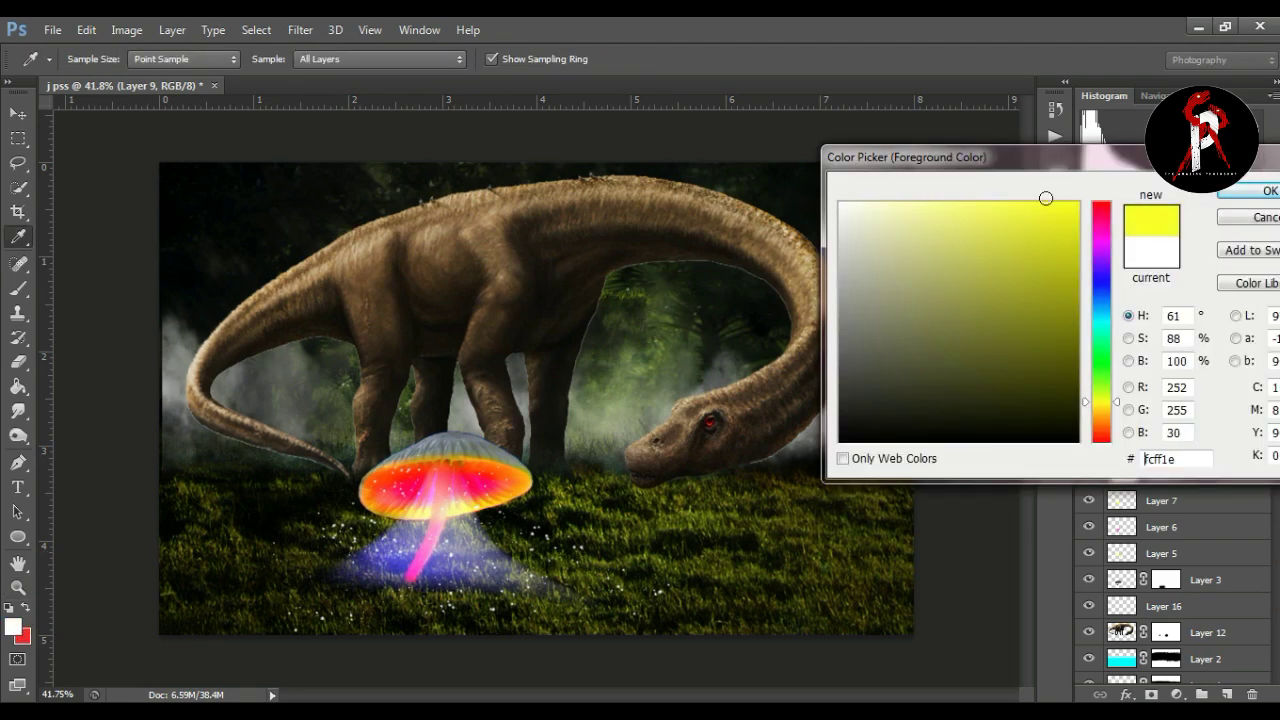
pyautogui.press('Return')
# Add Layer 17 above Layer 9 and brush yellow along the mushroom cap's left edge at size 45
pyautogui.scroll(1, 1145, 502)
pyautogui.click(1089, 476)
pyautogui.click(1226, 694)
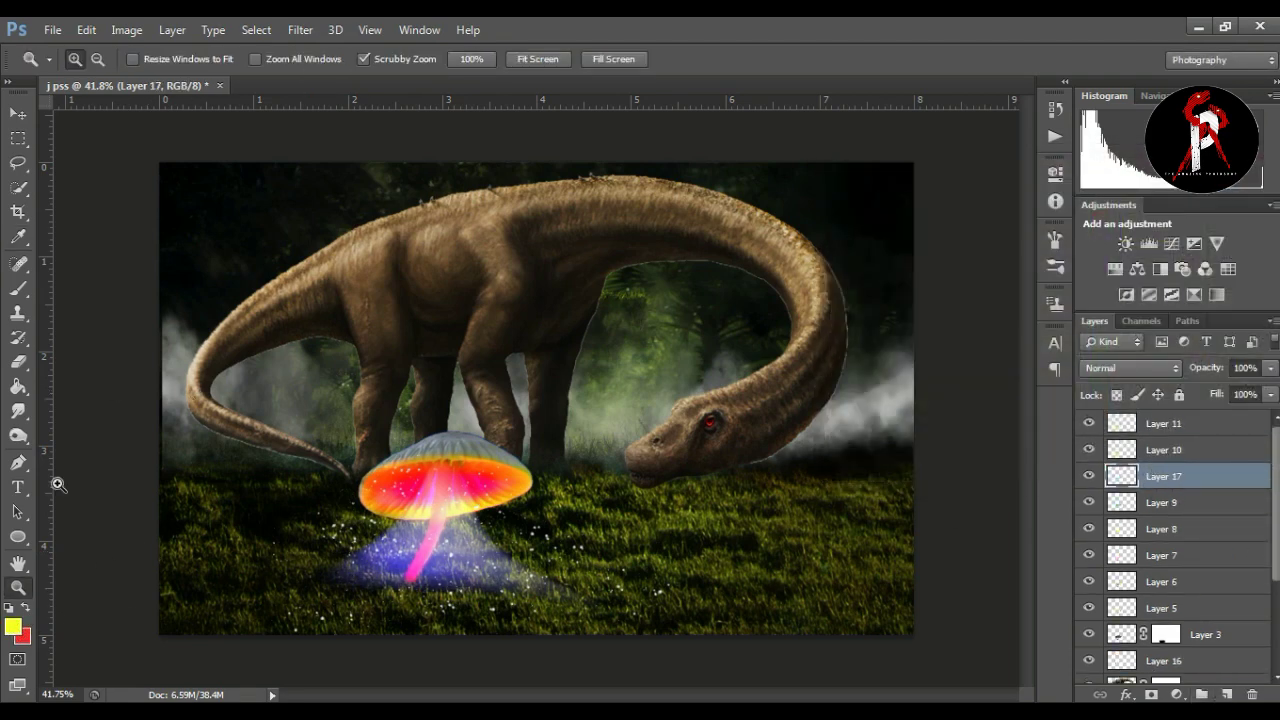
pyautogui.click(22, 293)
pyautogui.click(368, 481)
pyautogui.press(']')
pyautogui.press(']')
pyautogui.moveTo(366, 482); pyautogui.dragTo(408, 512)
# Set Layer 17's blend mode to Overlay
pyautogui.click(1130, 368)
pyautogui.click(1100, 262)
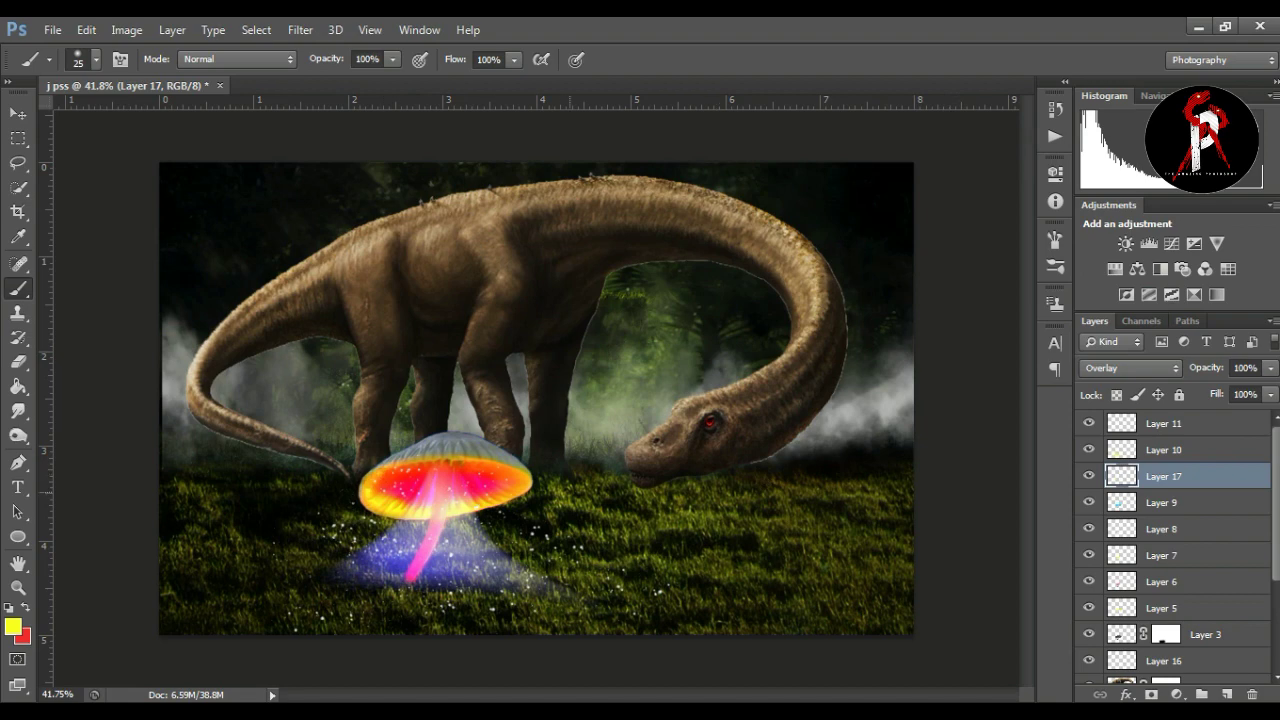
pyautogui.press('v')
pyautogui.click(86, 194)
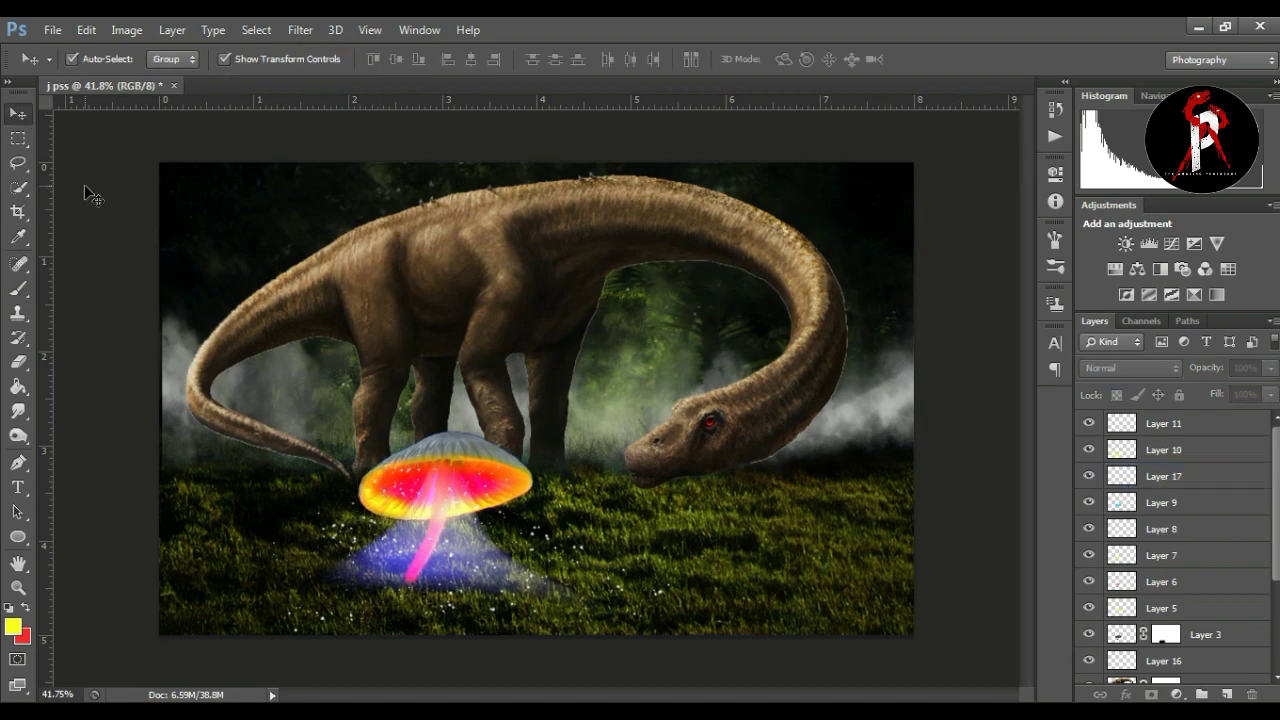
# Apply Curves to Layer 12, moving the black endpoint slightly right to deepen the dinosaur's shadows
pyautogui.hotkey('ctrl', '+')
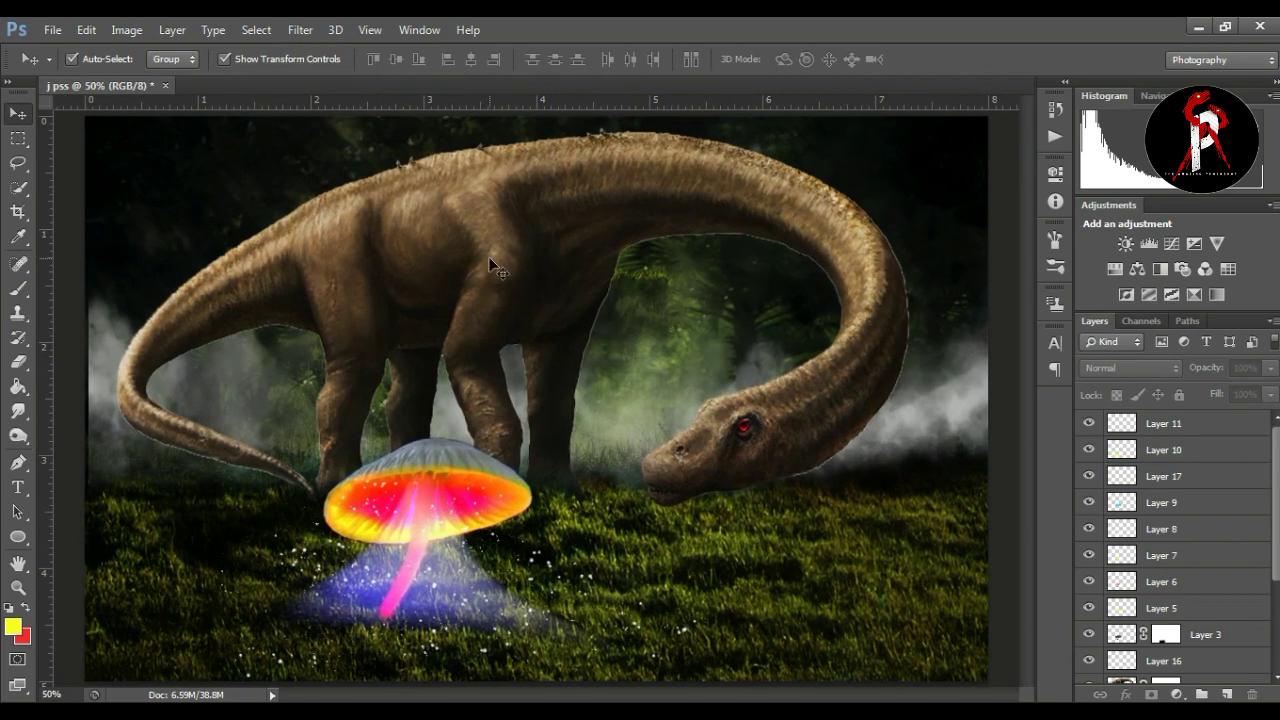
pyautogui.scroll(-2, 1175, 550)
pyautogui.scroll(-2, 1175, 550)
pyautogui.click(1120, 567)
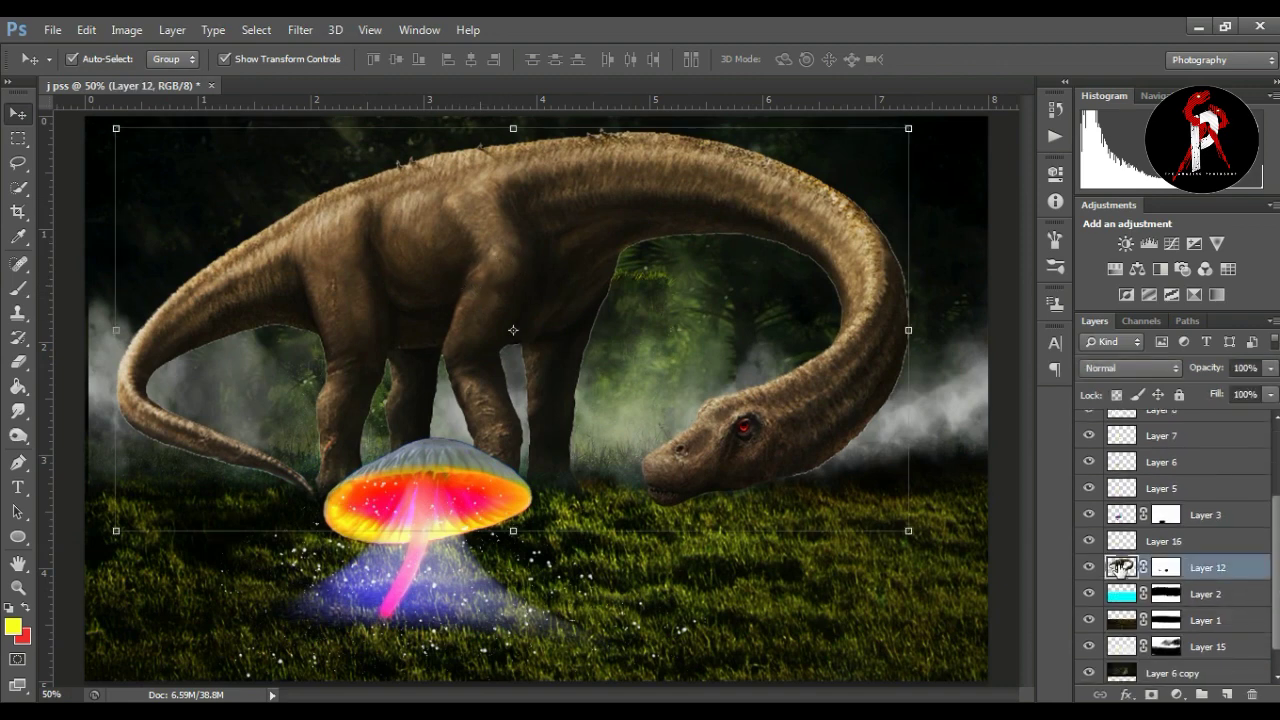
pyautogui.press('z')
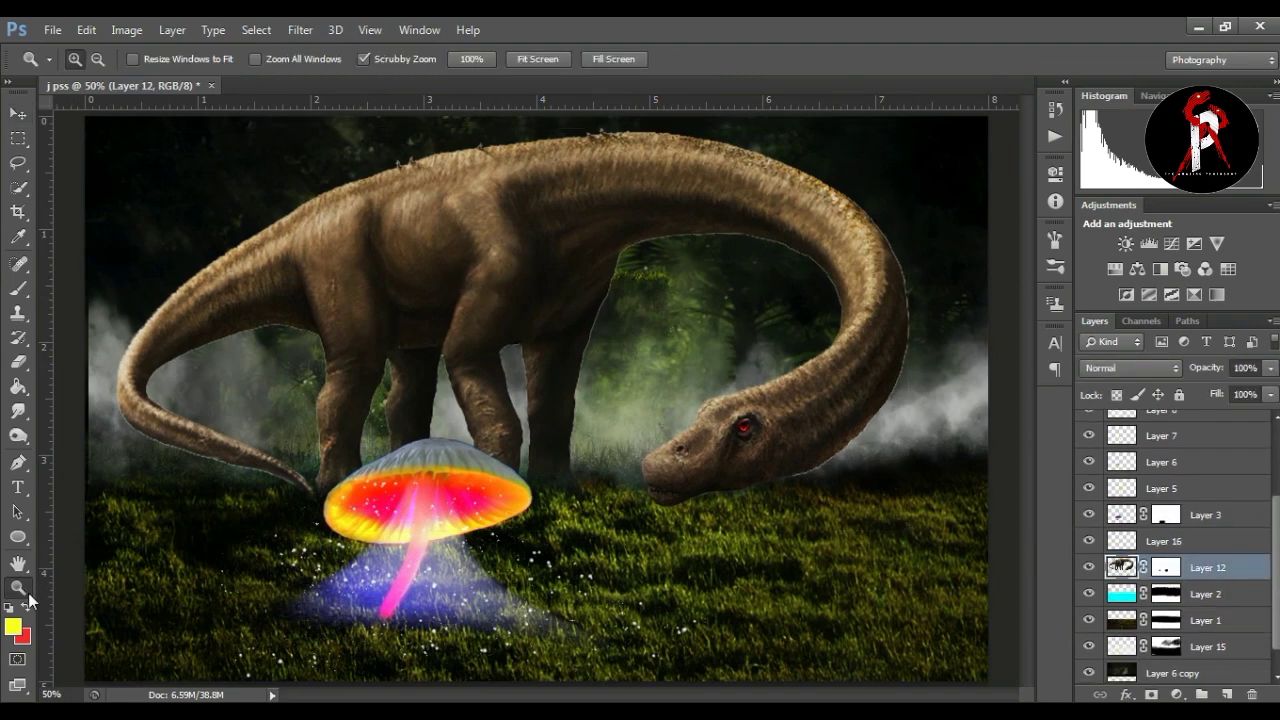
pyautogui.click(124, 30)
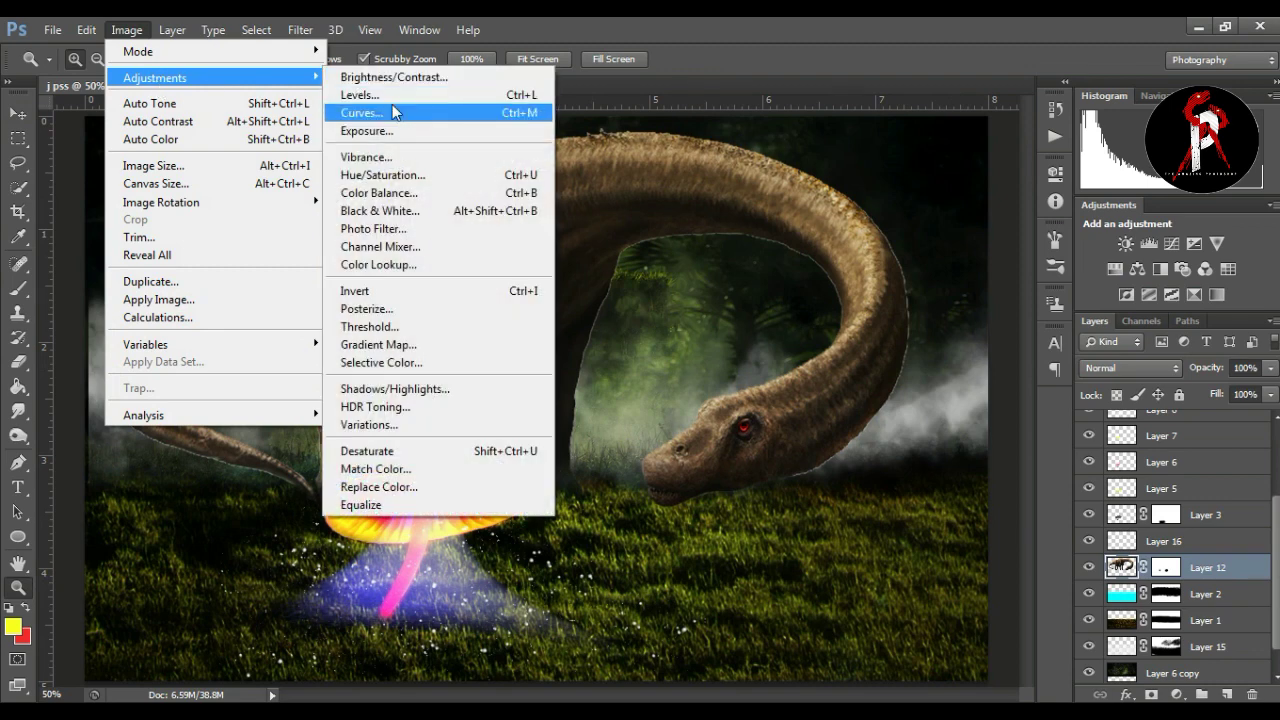
pyautogui.click(395, 107)
pyautogui.click(981, 440)
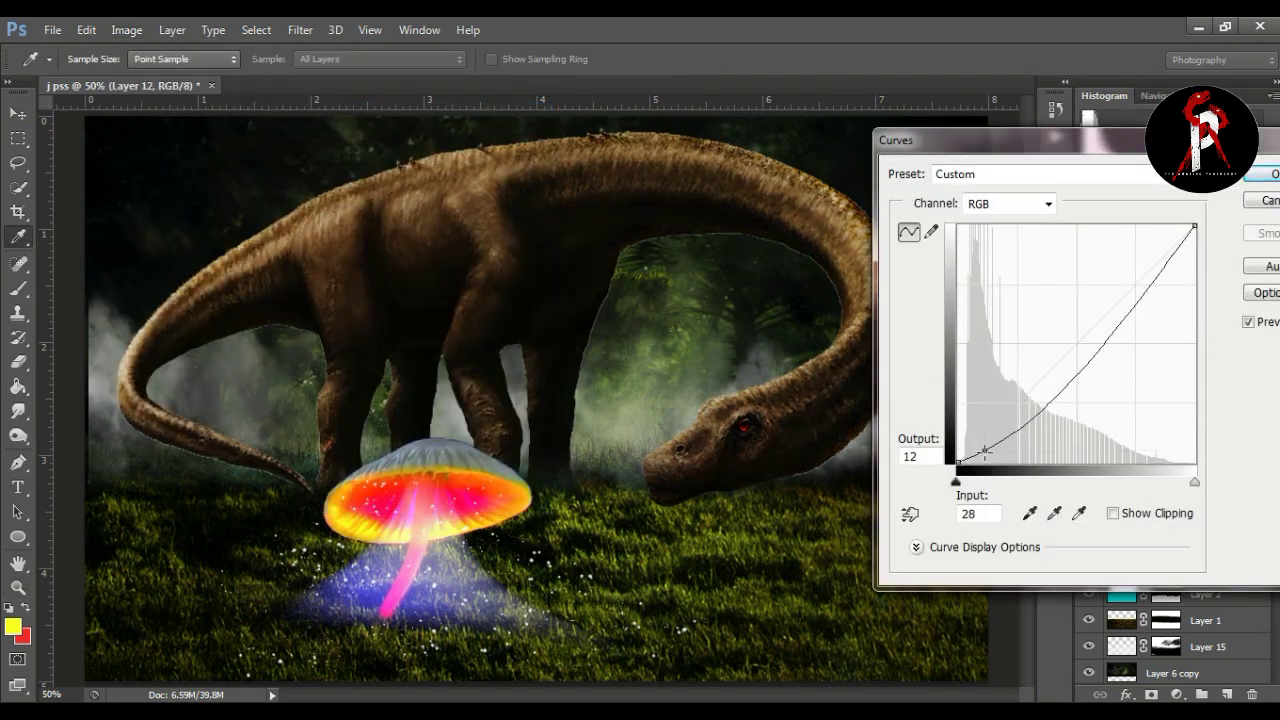
pyautogui.moveTo(985, 451); pyautogui.dragTo(982, 444)
pyautogui.click(1073, 350)
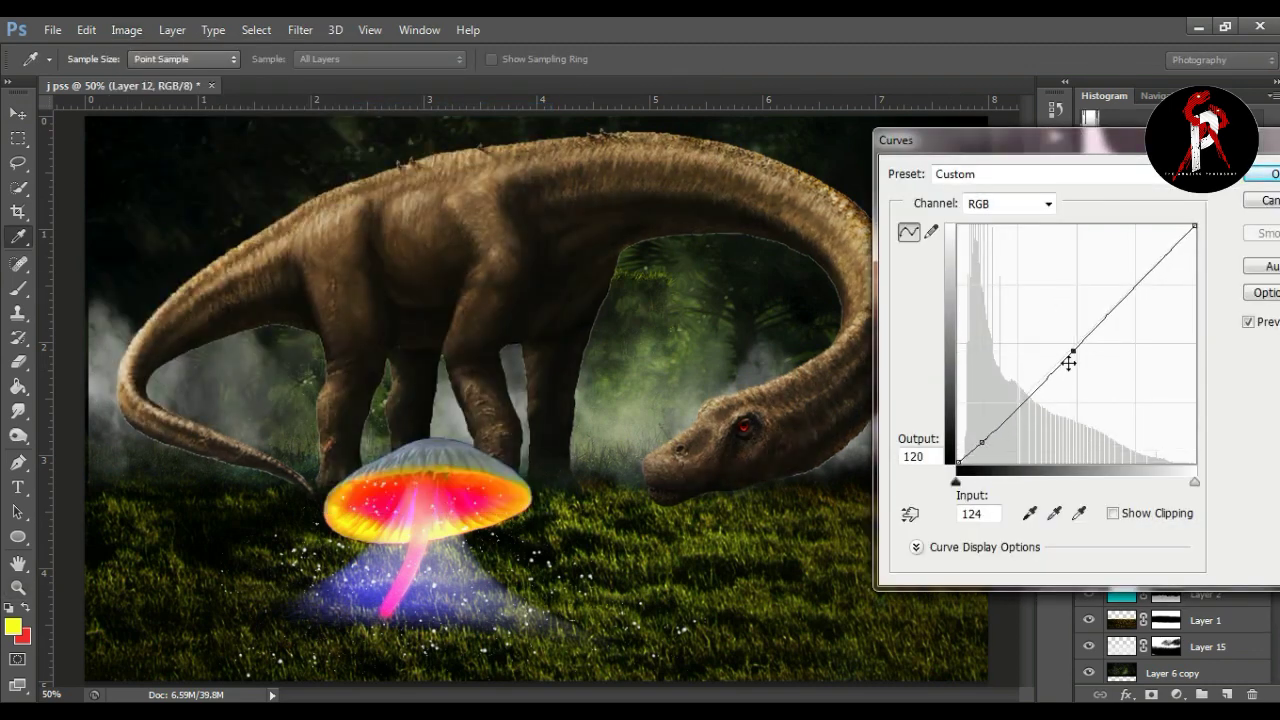
pyautogui.moveTo(959, 463); pyautogui.dragTo(965, 462)
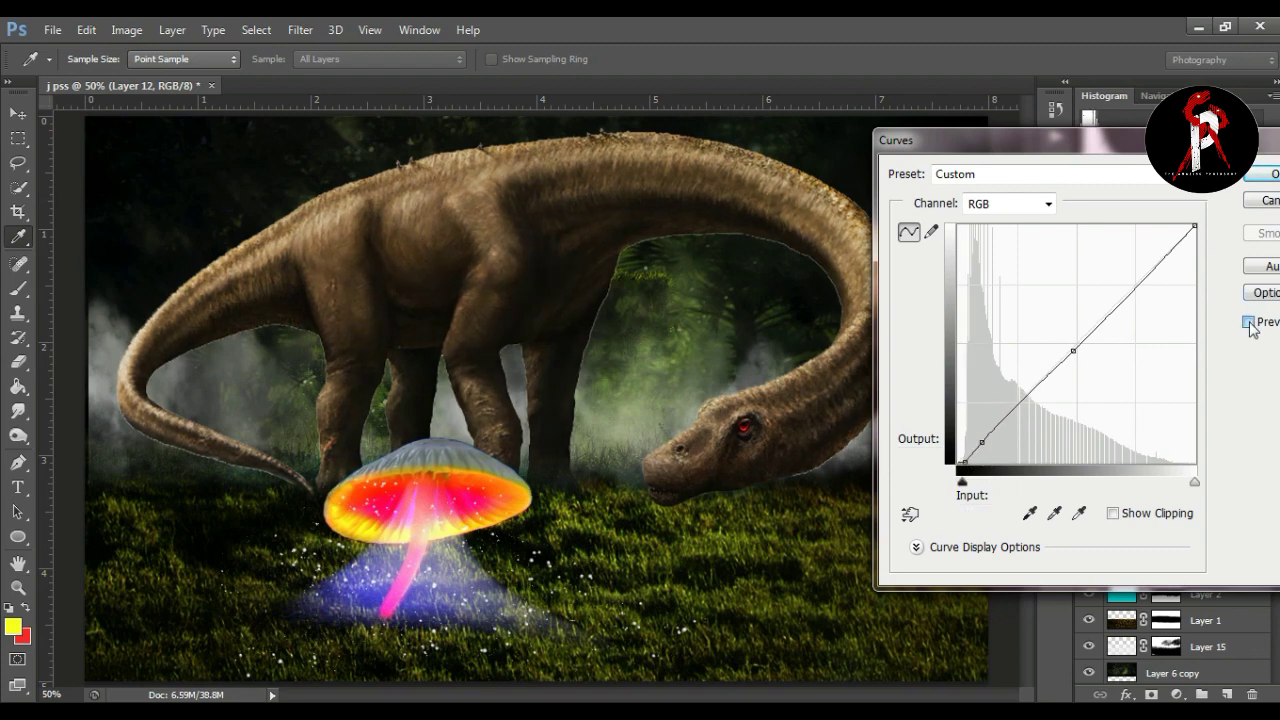
pyautogui.click(1262, 175)
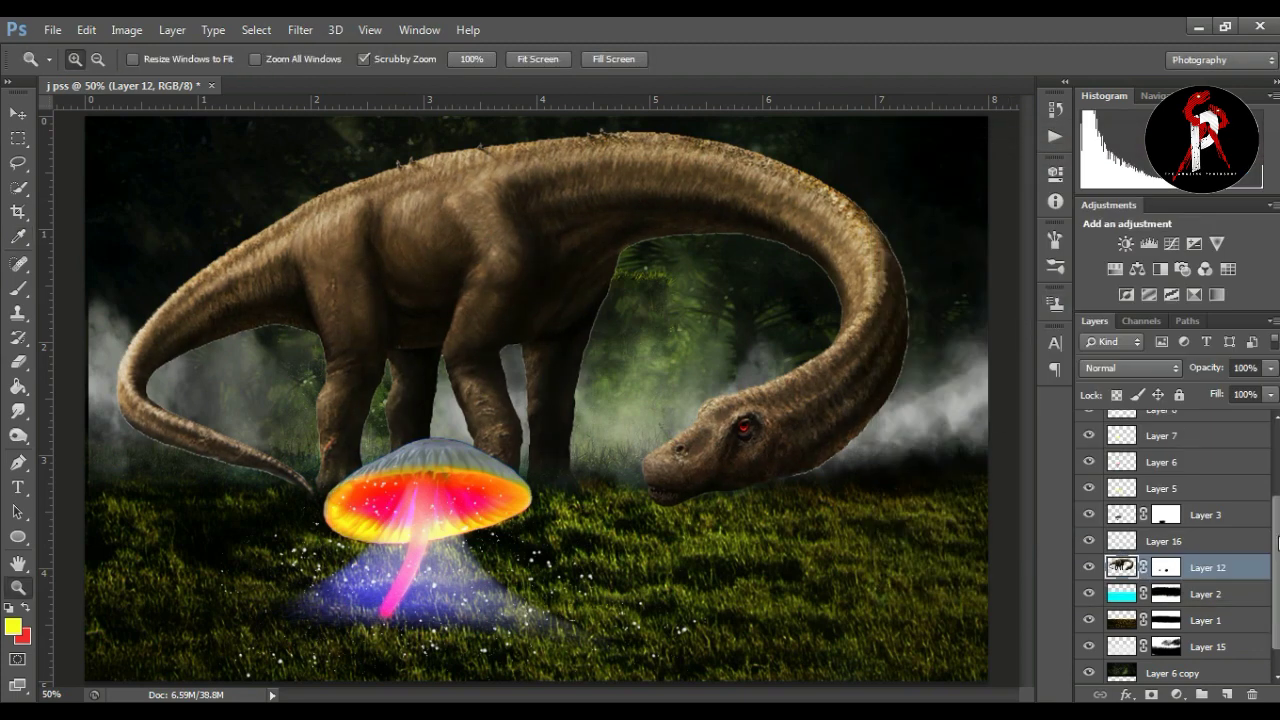
pyautogui.moveTo(1277, 540); pyautogui.dragTo(1275, 443)
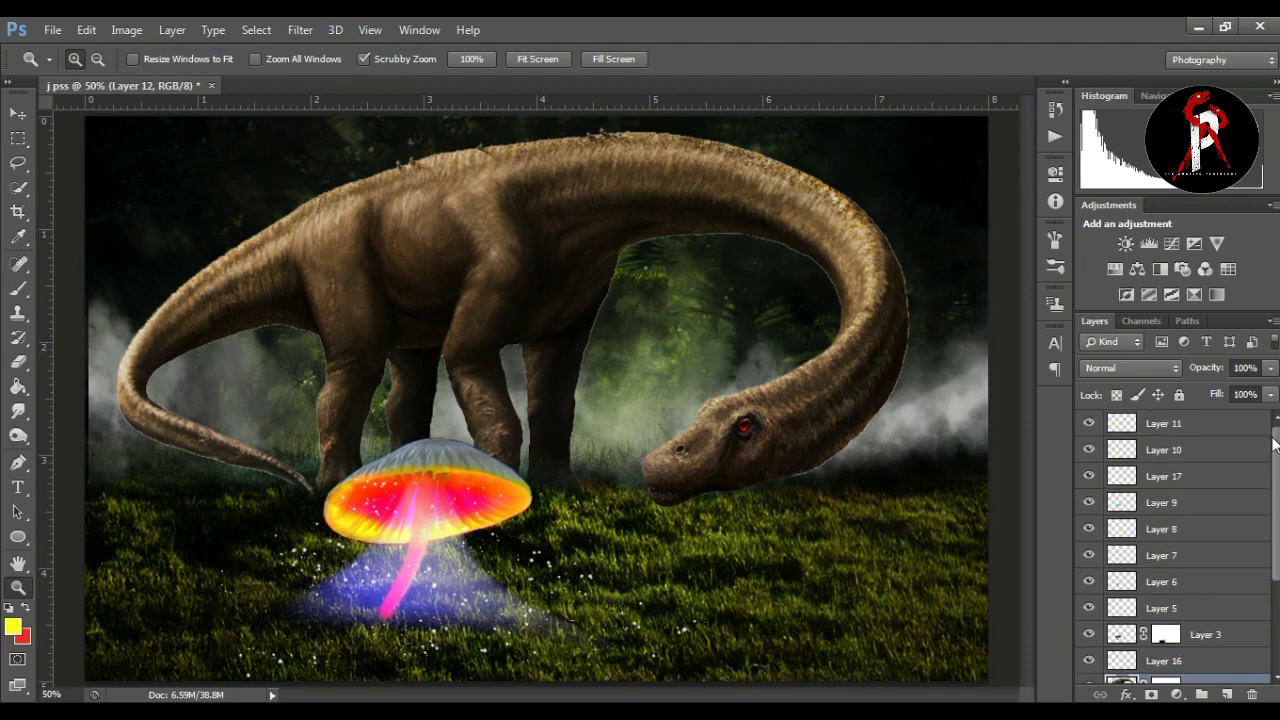
# Add Layer 18 and paint a black shadow on the grass under the dinosaur's head with a 125 brush
pyautogui.click(1227, 694)
pyautogui.rightClick(18, 289)
pyautogui.click(12, 626)
pyautogui.click(969, 441)
pyautogui.click(1232, 191)
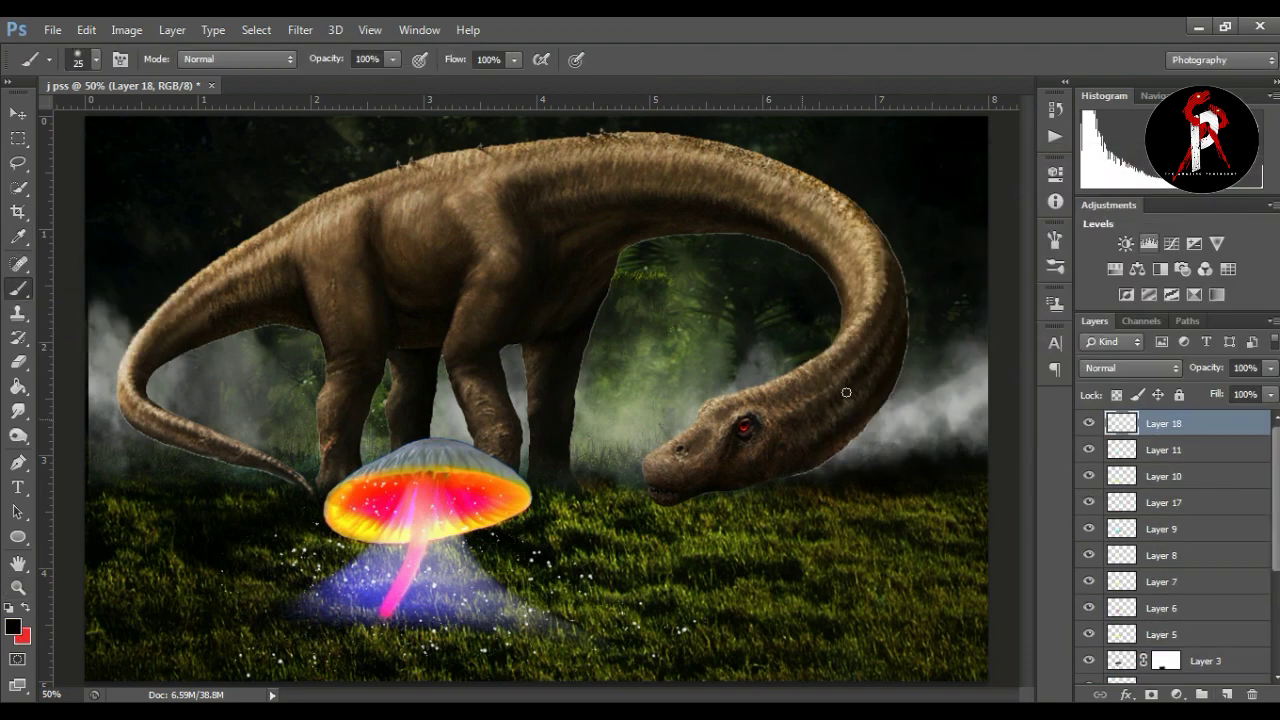
pyautogui.press(']')
pyautogui.press(']')
pyautogui.moveTo(677, 537); pyautogui.dragTo(834, 503)
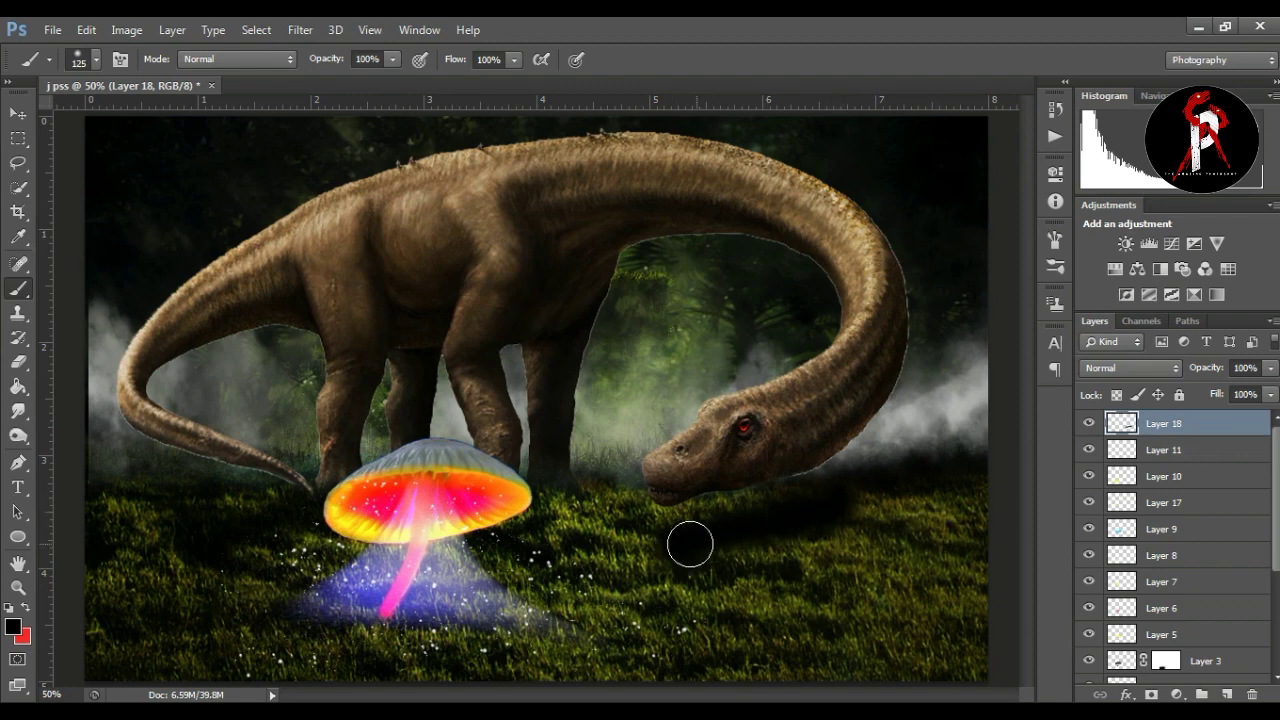
# Blend Layer 18 in Soft Light at 100% fill and toggle its visibility to compare
pyautogui.click(1110, 368)
pyautogui.click(1096, 252)
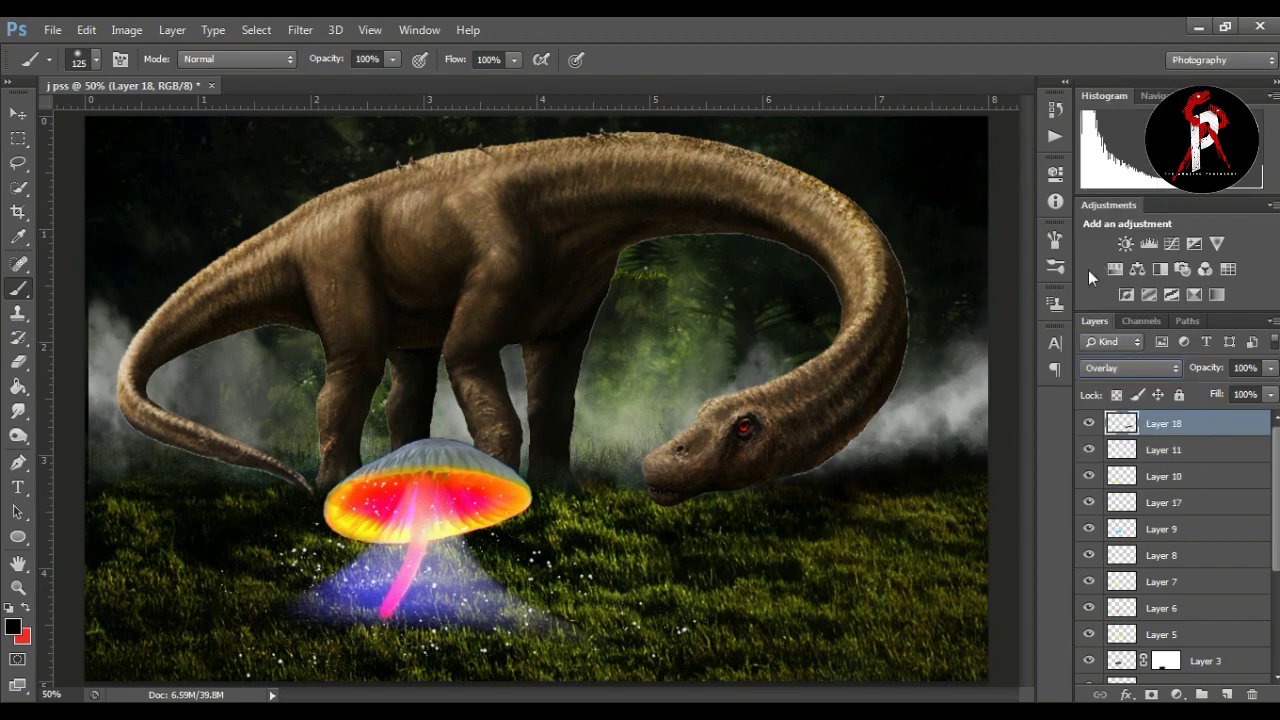
pyautogui.moveTo(1270, 394)
pyautogui.mouseDown()
pyautogui.moveTo(1215, 414)
pyautogui.moveTo(1233, 417)
pyautogui.mouseUp()
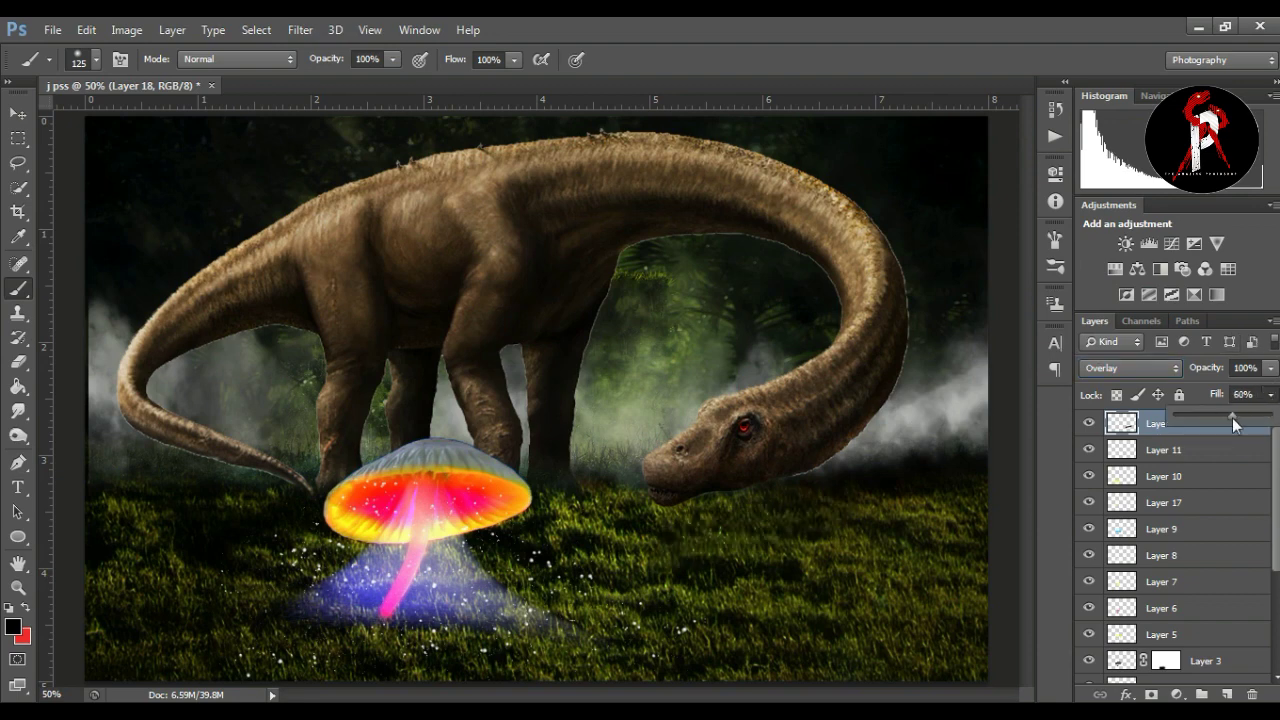
pyautogui.click(1113, 370)
pyautogui.click(1099, 160)
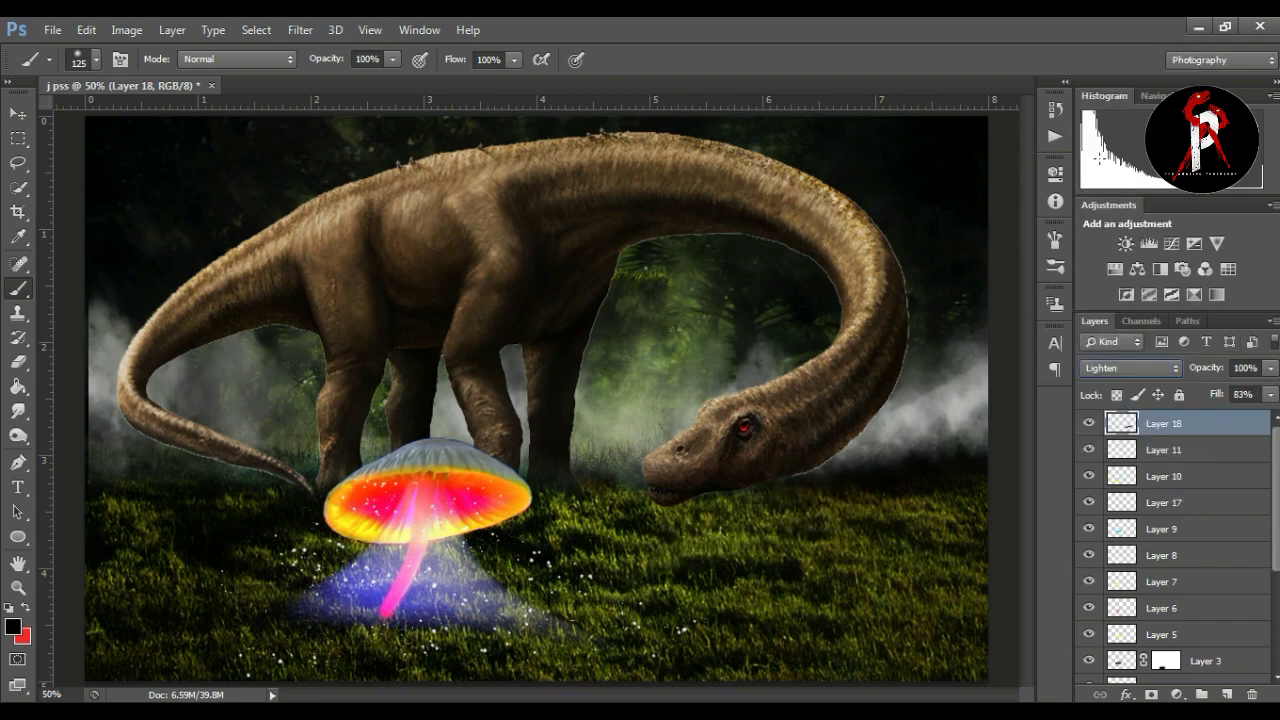
pyautogui.press('Down')
pyautogui.press('Down')
pyautogui.press('Down')
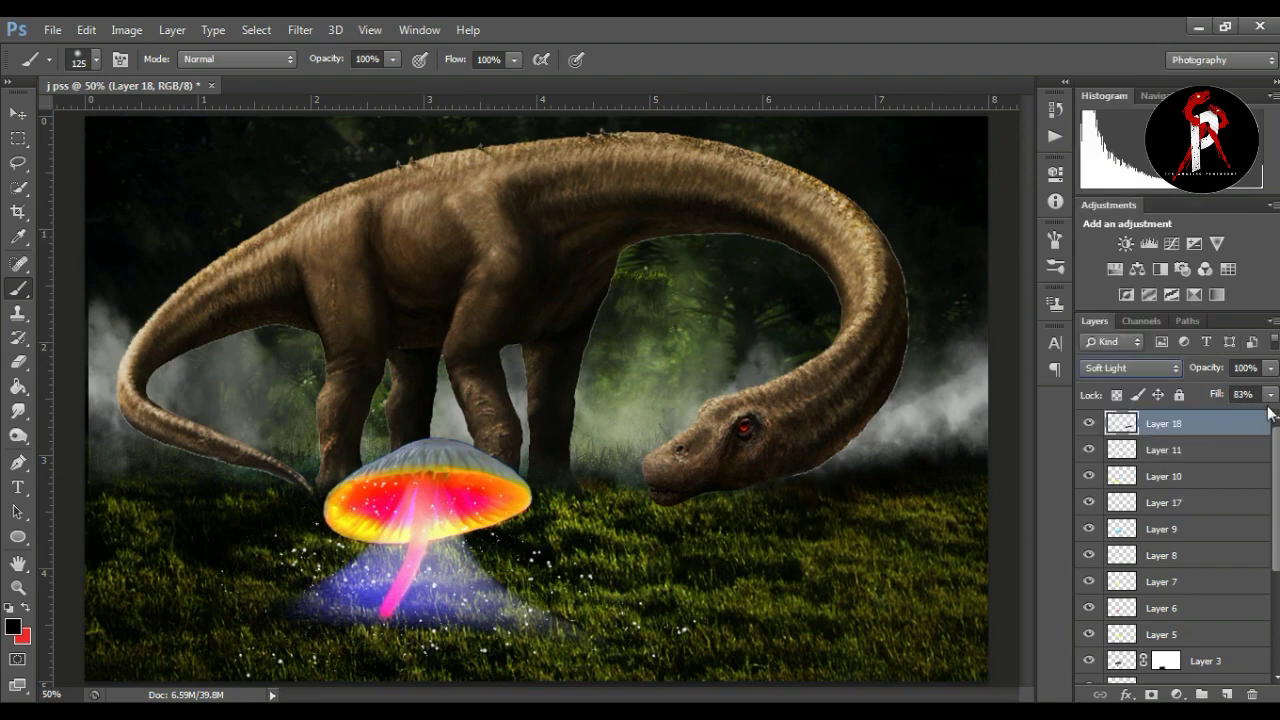
pyautogui.moveTo(1270, 394); pyautogui.dragTo(1279, 414)
pyautogui.click(1093, 441)
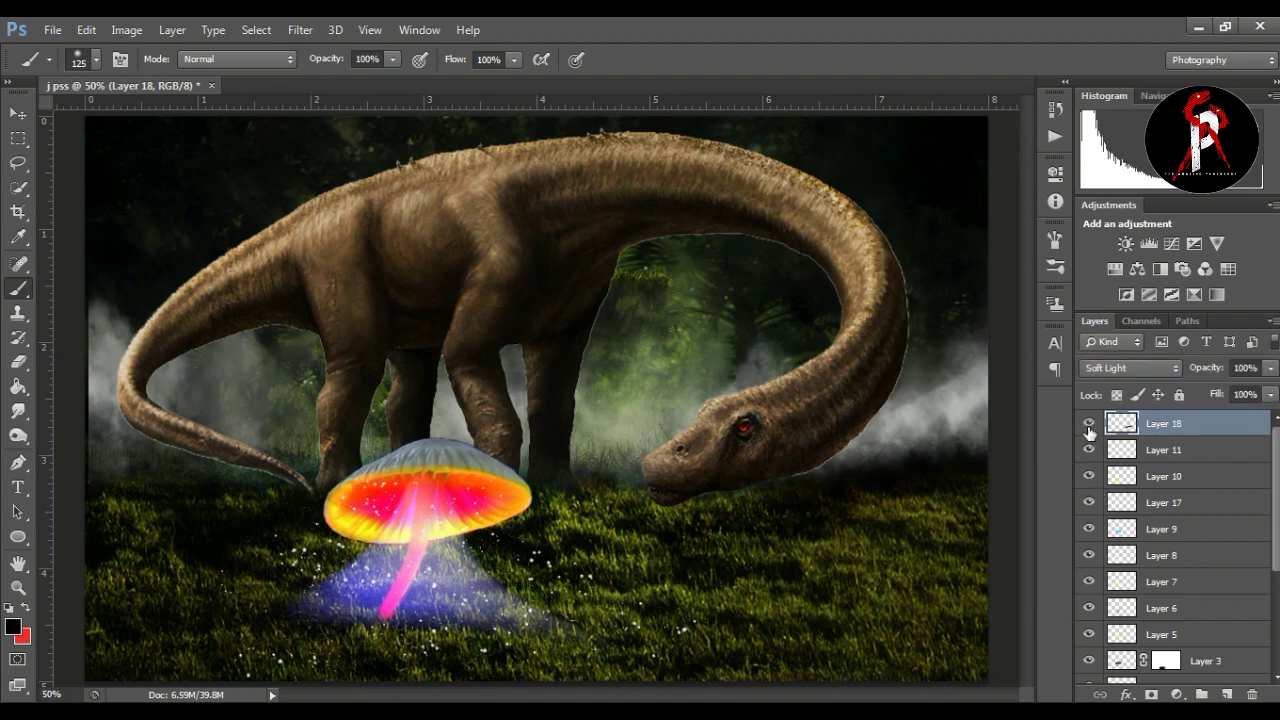
pyautogui.press('[')
pyautogui.press('[')
pyautogui.press('[')
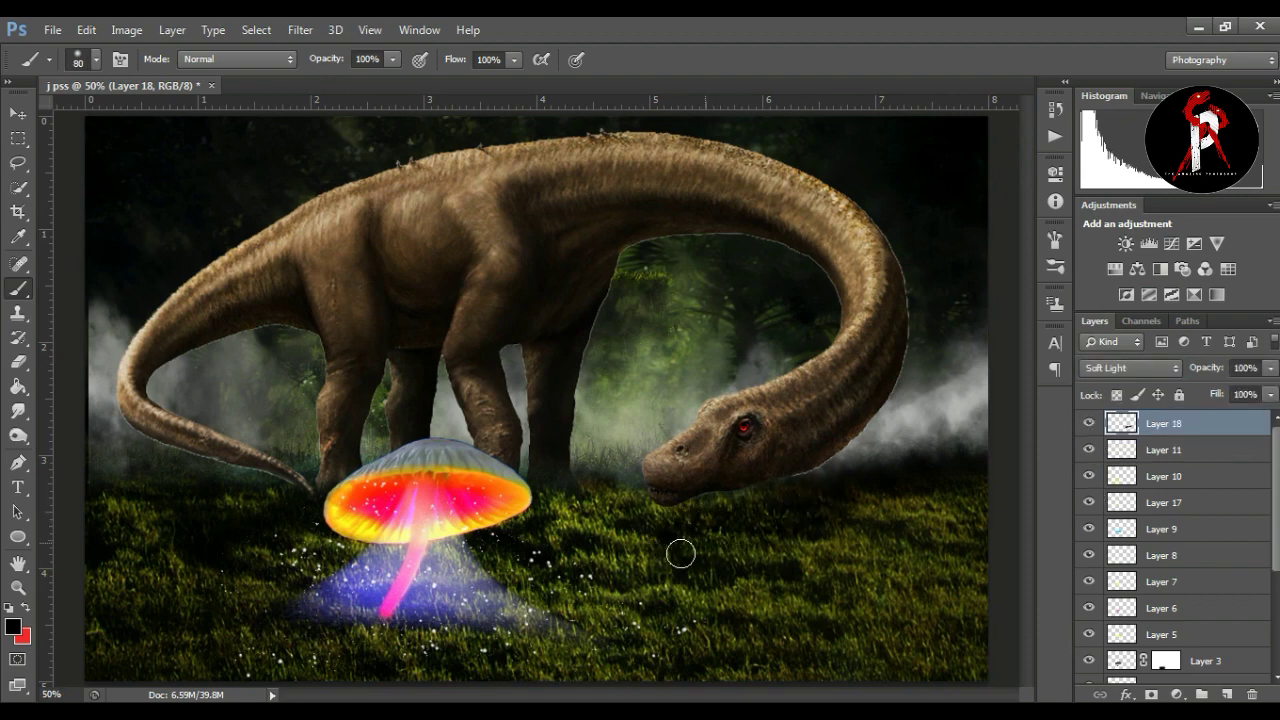
pyautogui.click(1089, 424)
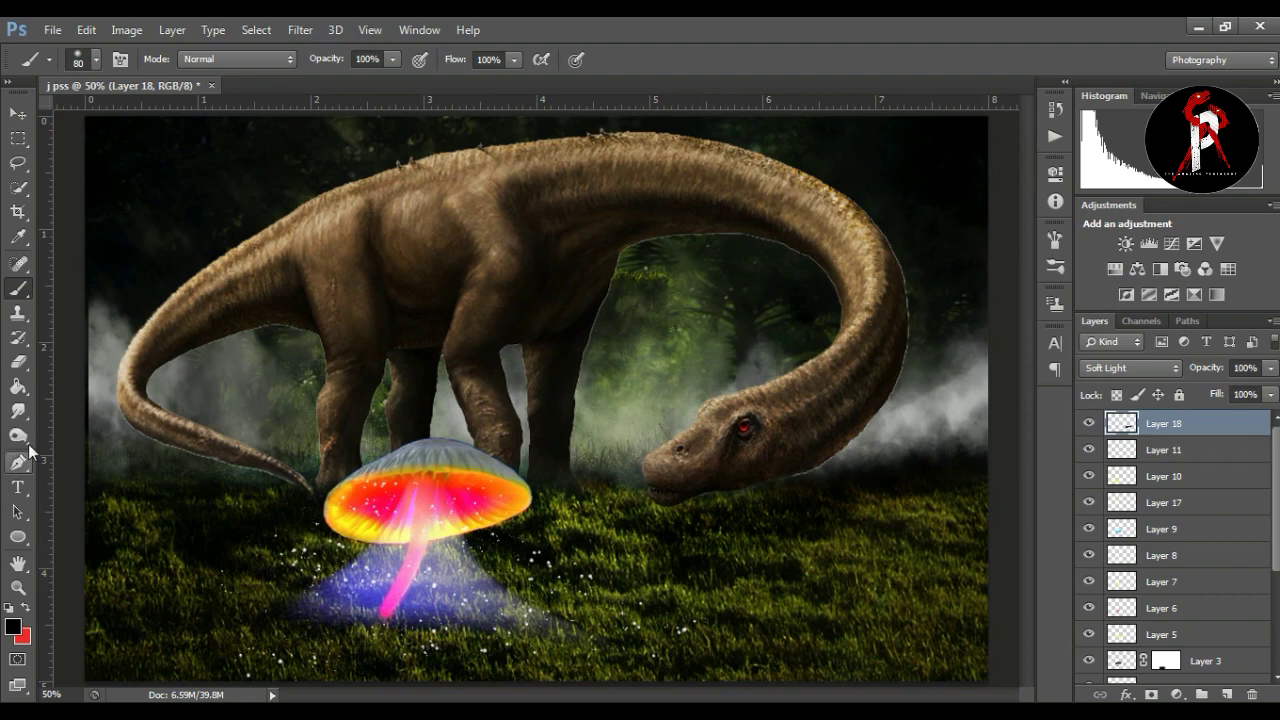
pyautogui.click(18, 362)
pyautogui.click(875, 511)
pyautogui.press(']')
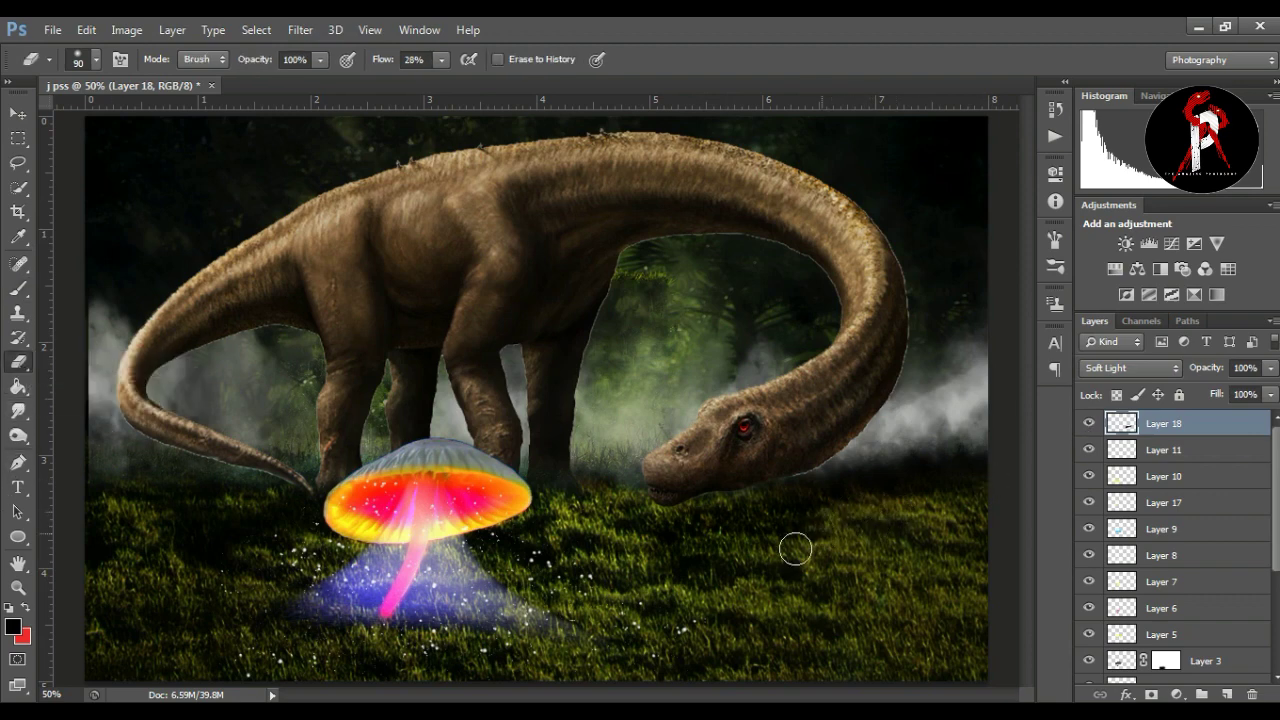
pyautogui.click(1089, 424)
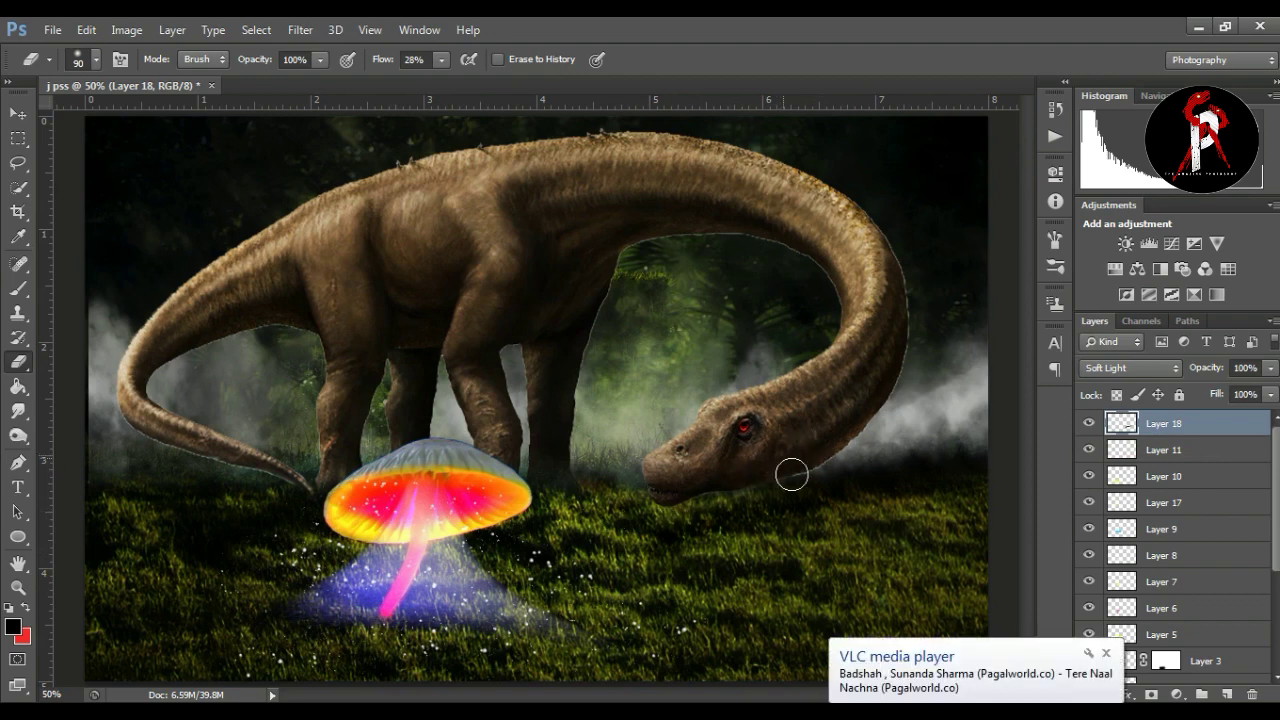
pyautogui.doubleClick(1089, 424)
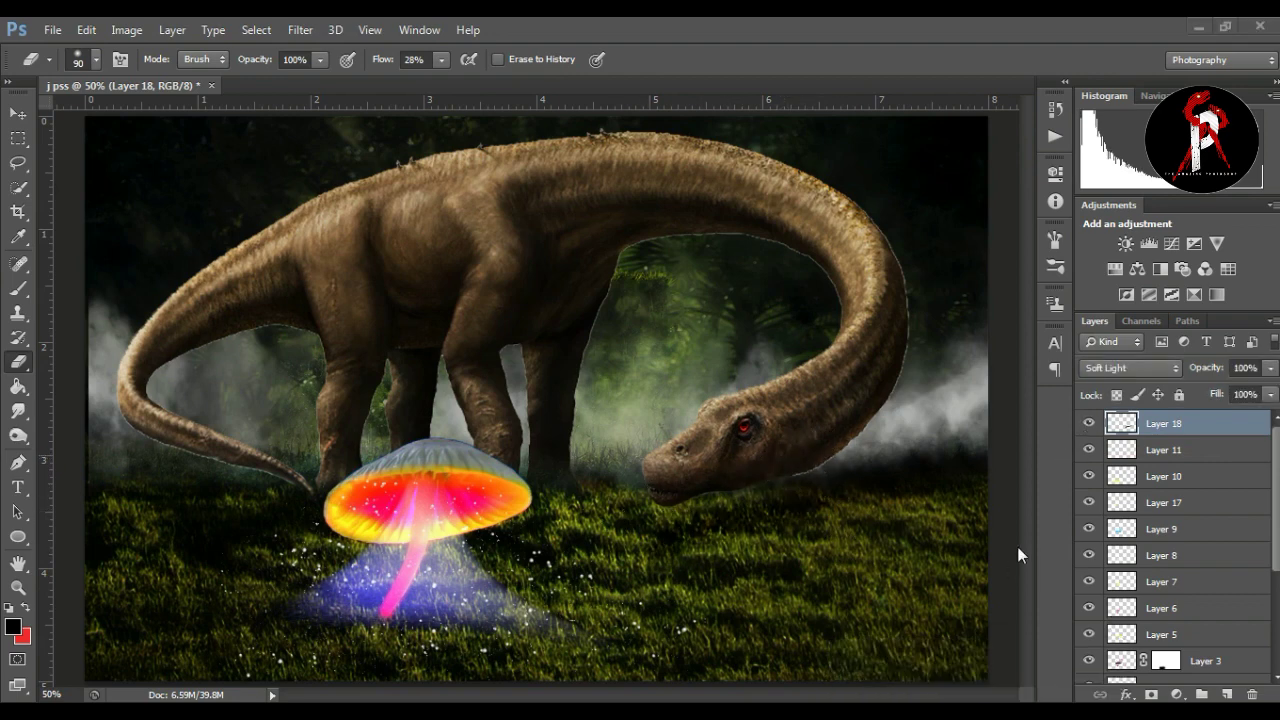
pyautogui.scroll(-2, 1088, 530)
pyautogui.click(1089, 543)
pyautogui.click(1089, 516)
pyautogui.click(1089, 490)
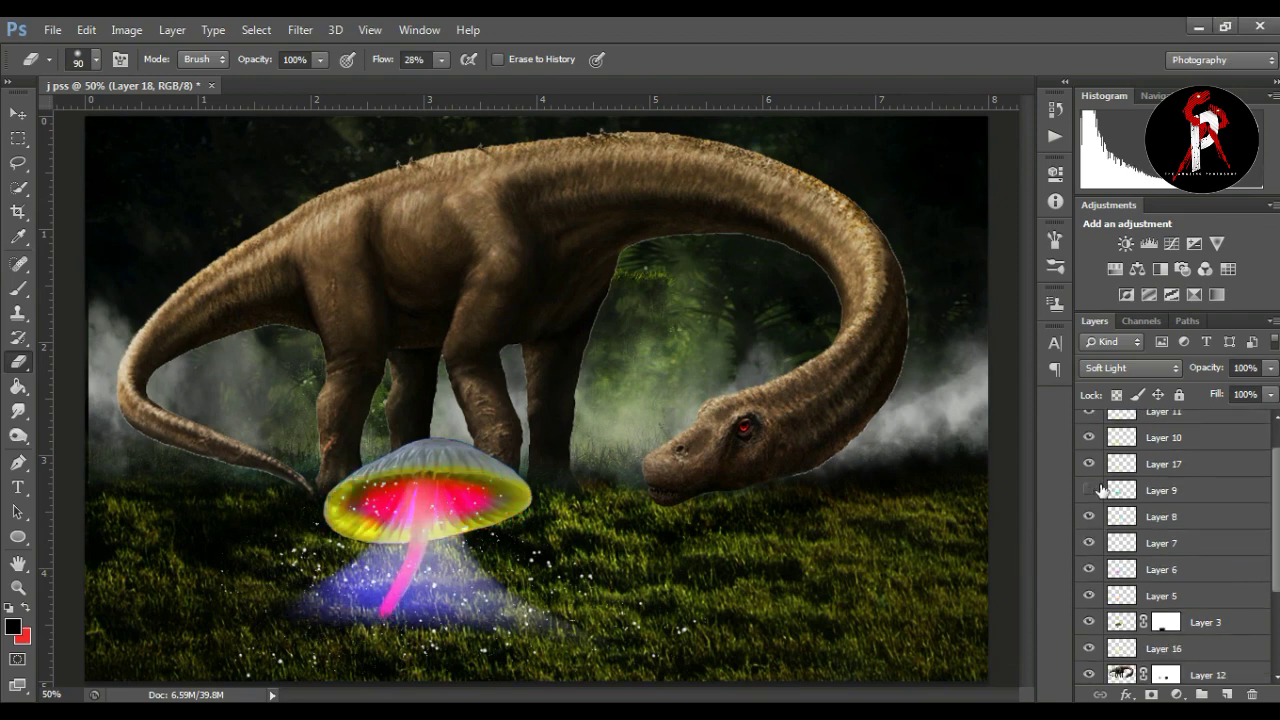
pyautogui.click(1089, 464)
pyautogui.click(1089, 437)
pyautogui.click(1089, 437)
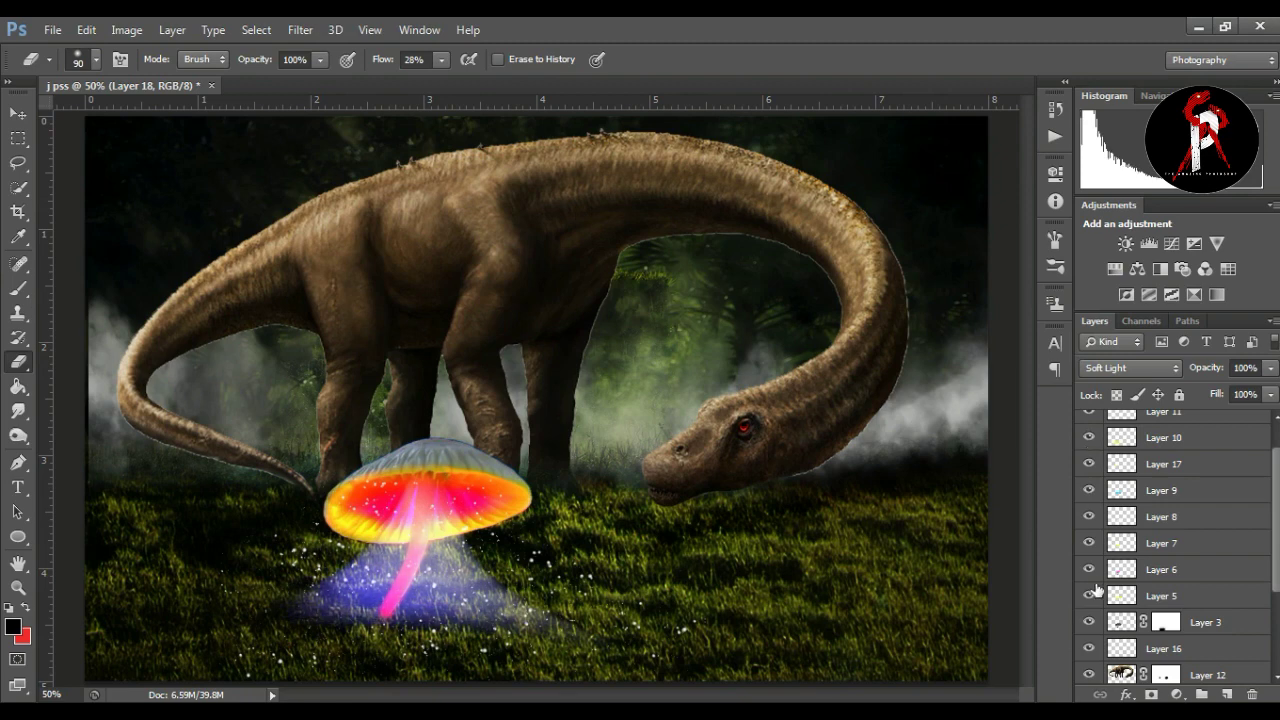
pyautogui.click(1089, 595)
pyautogui.click(1088, 621)
pyautogui.click(1089, 438)
pyautogui.scroll(1, 1090, 450)
pyautogui.click(1089, 464)
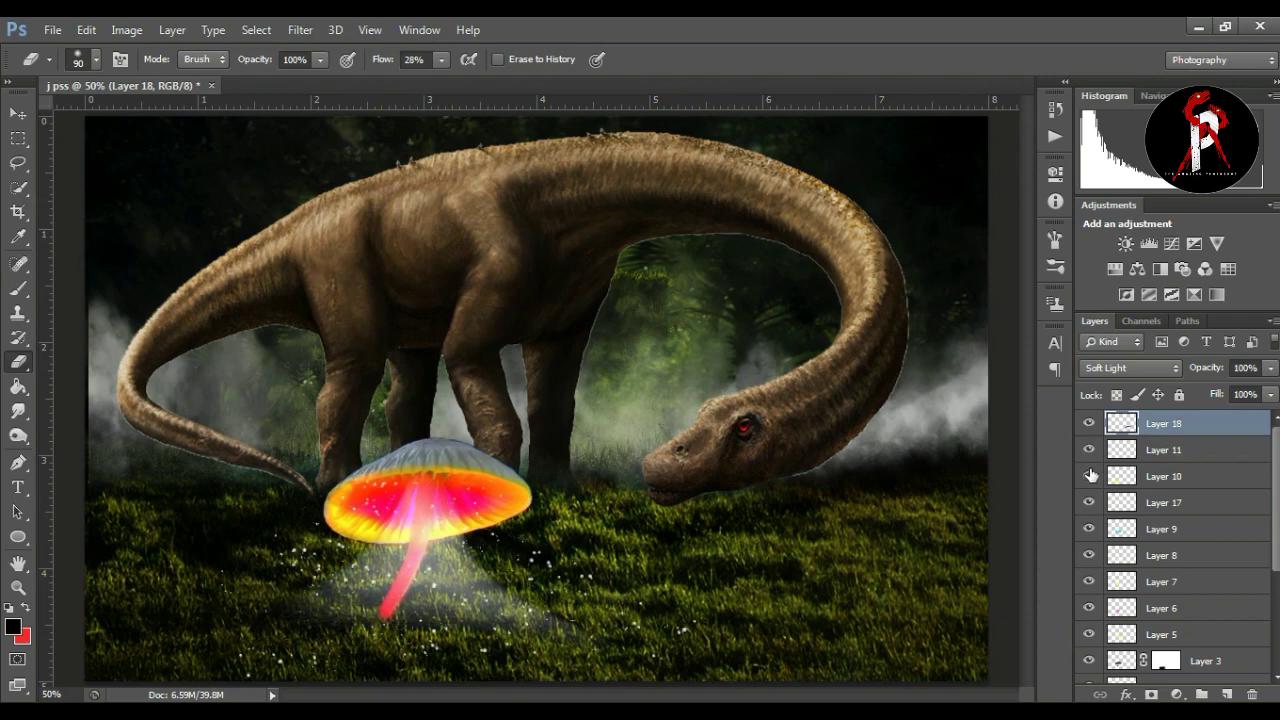
pyautogui.click(1163, 449)
pyautogui.click(1125, 368)
pyautogui.press('Return')
pyautogui.press('Down')
pyautogui.press('Down')
pyautogui.press('Down')
pyautogui.click(1125, 368)
pyautogui.click(1101, 28)
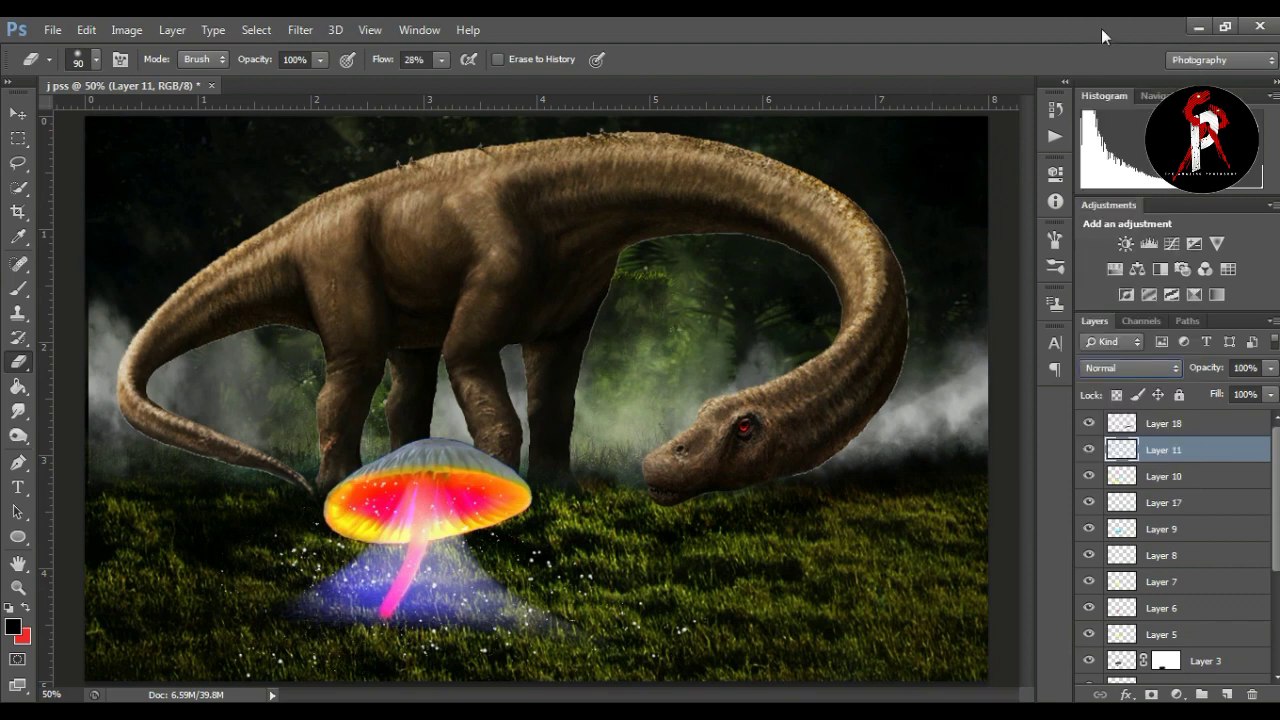
# Alt-drag Layer 11's glow with the Move tool to create Layer 11 copy
pyautogui.click(18, 112)
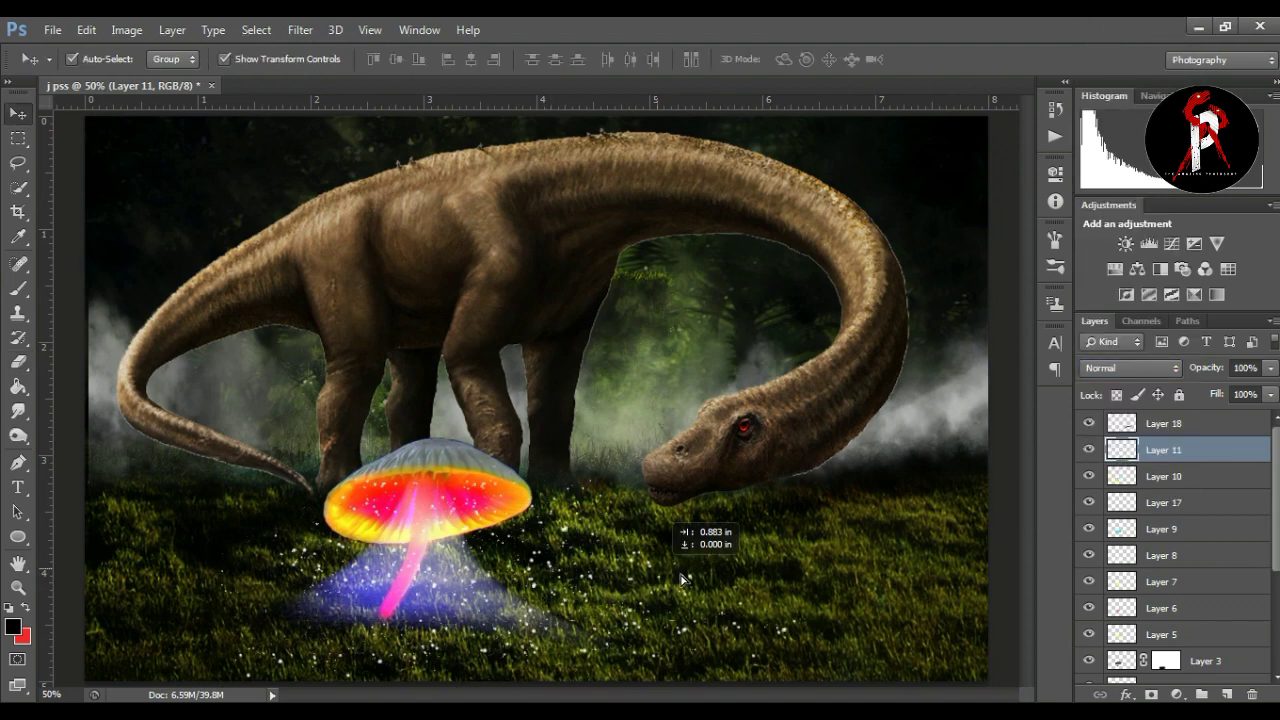
pyautogui.moveTo(552, 571); pyautogui.dragTo(767, 553)
pyautogui.hotkey('ctrl', 'z')
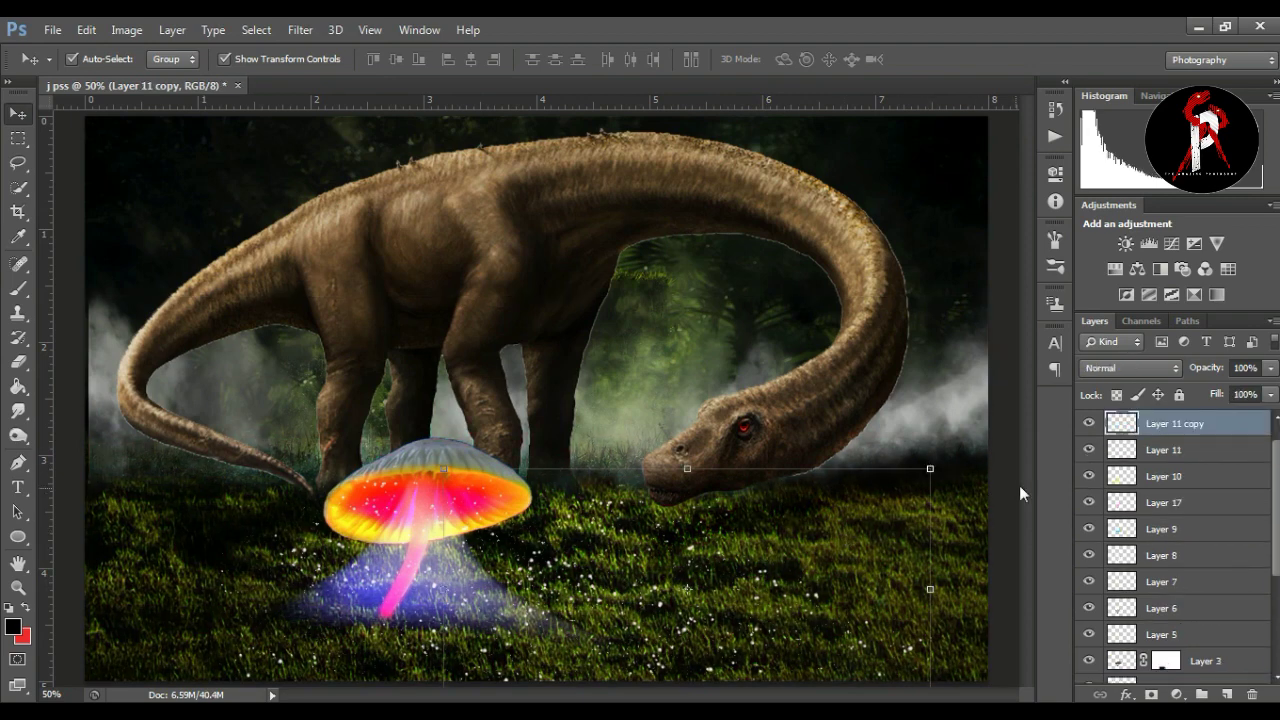
# Soften Layer 11 copy with a slight Gaussian Blur
pyautogui.click(300, 29)
pyautogui.click(571, 349)
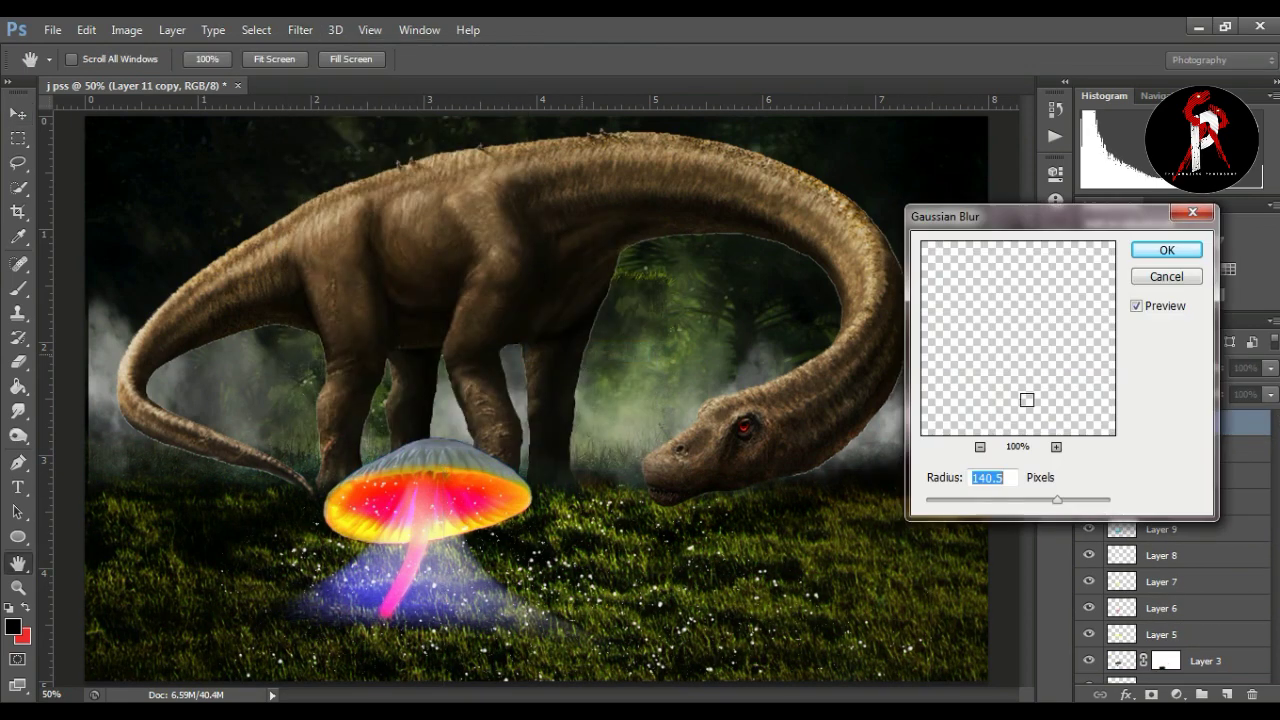
pyautogui.moveTo(1057, 499); pyautogui.dragTo(1011, 500)
pyautogui.click(977, 506)
pyautogui.doubleClick(1137, 306)
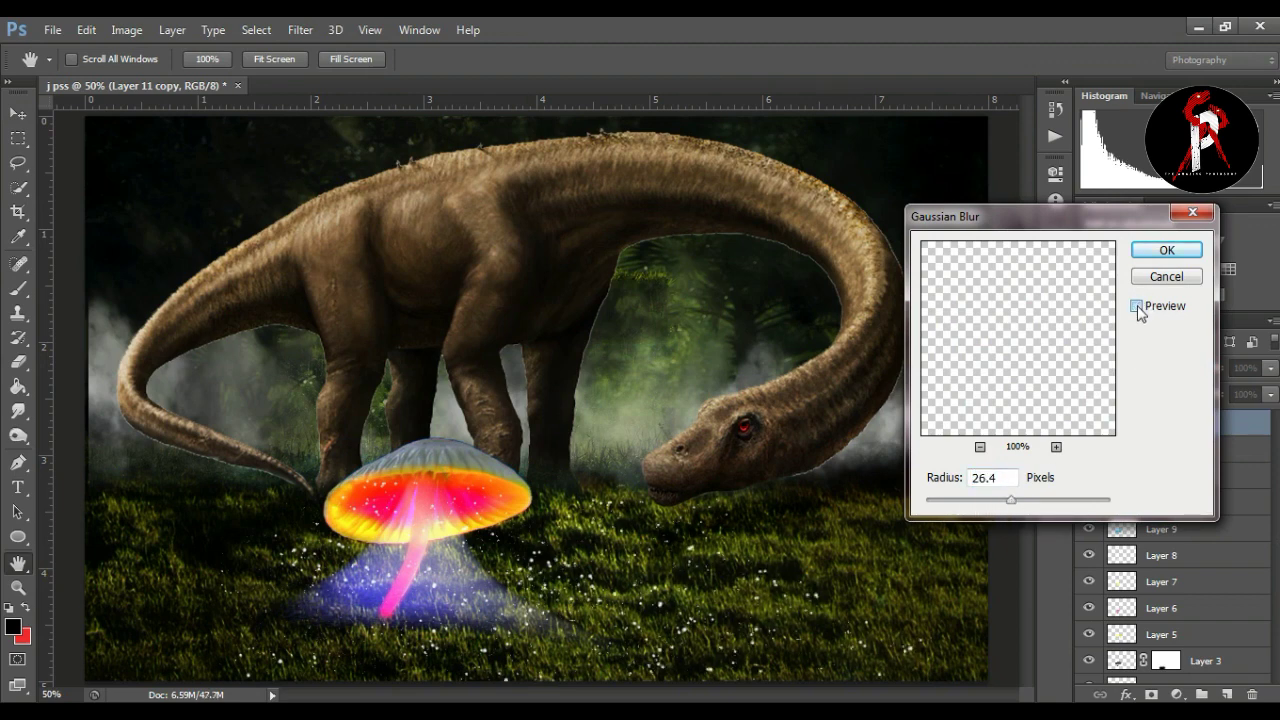
pyautogui.moveTo(993, 507); pyautogui.dragTo(929, 506)
pyautogui.click(1160, 251)
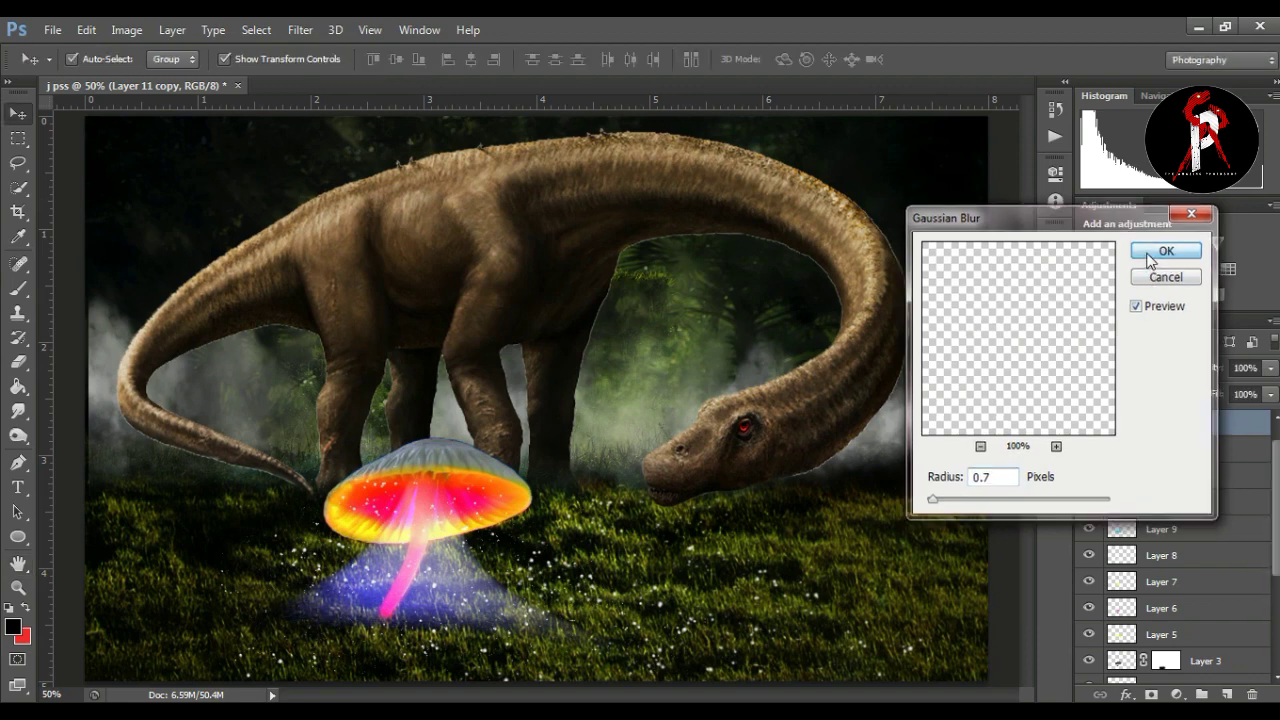
# Reposition the blurred copy slightly to the left
pyautogui.hotkey('ctrl', 't')
pyautogui.moveTo(758, 532); pyautogui.dragTo(380, 545)
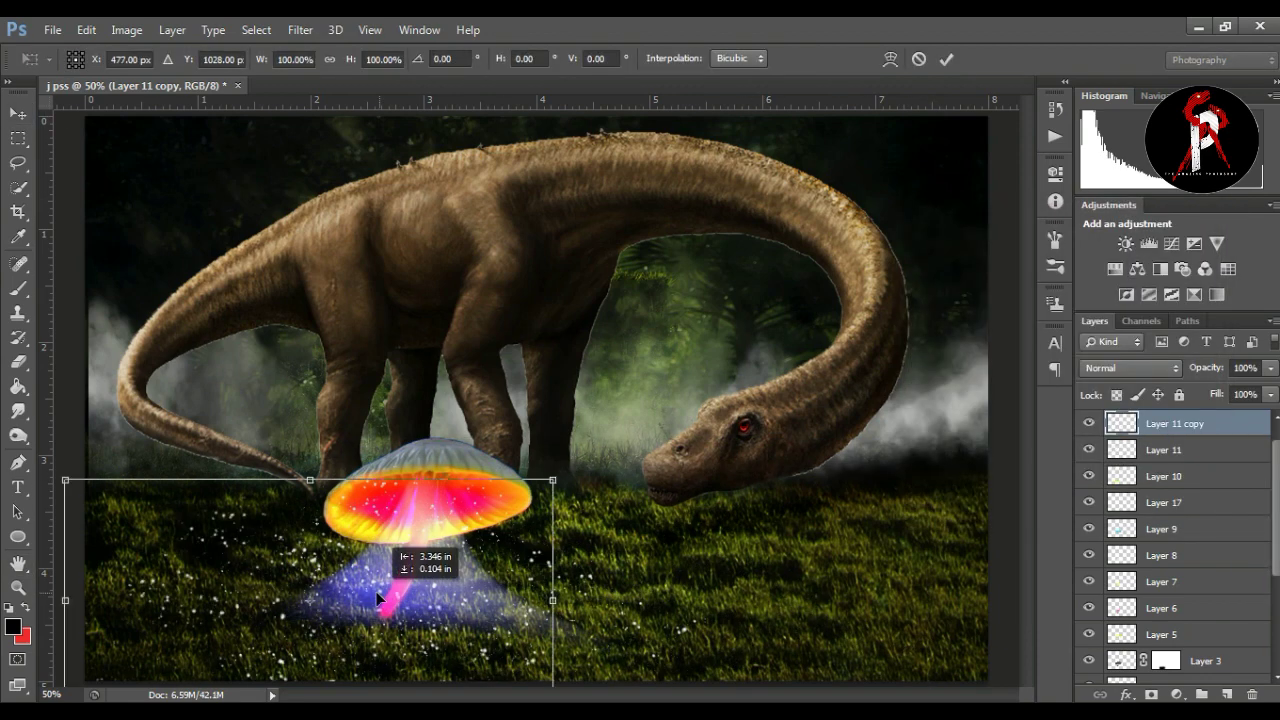
pyautogui.moveTo(553, 600); pyautogui.dragTo(758, 606)
pyautogui.click(919, 58)
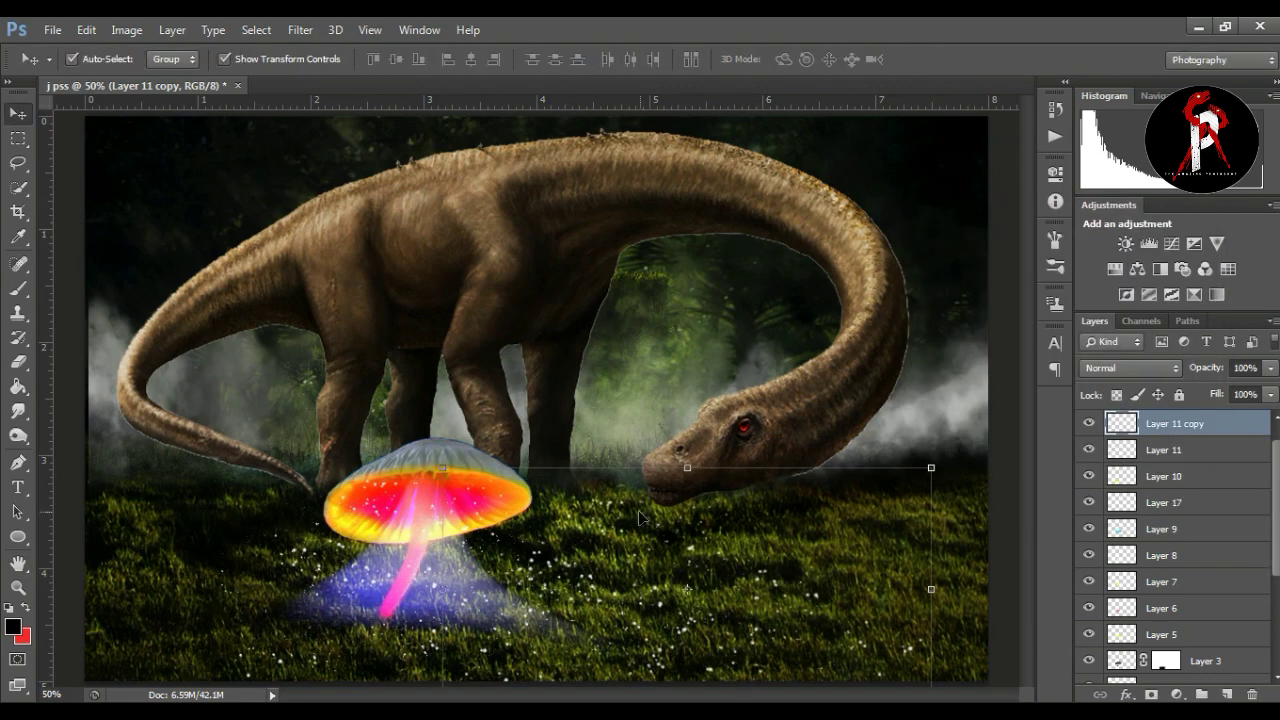
pyautogui.moveTo(700, 540); pyautogui.dragTo(514, 540)
# Paint black on the copy's layer mask to hide the glow over the lower-left grass
pyautogui.press('b')
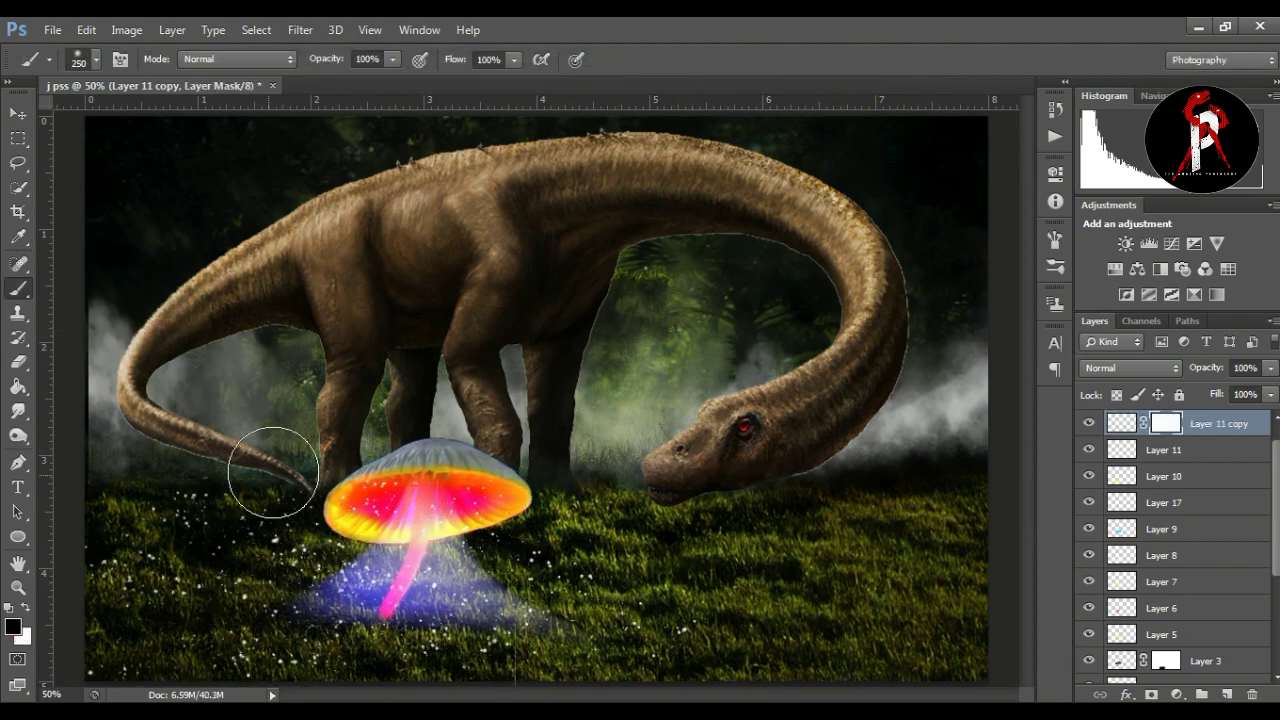
pyautogui.moveTo(276, 481)
pyautogui.mouseDown()
pyautogui.moveTo(77, 543)
pyautogui.moveTo(215, 520)
pyautogui.moveTo(151, 569)
pyautogui.mouseUp()
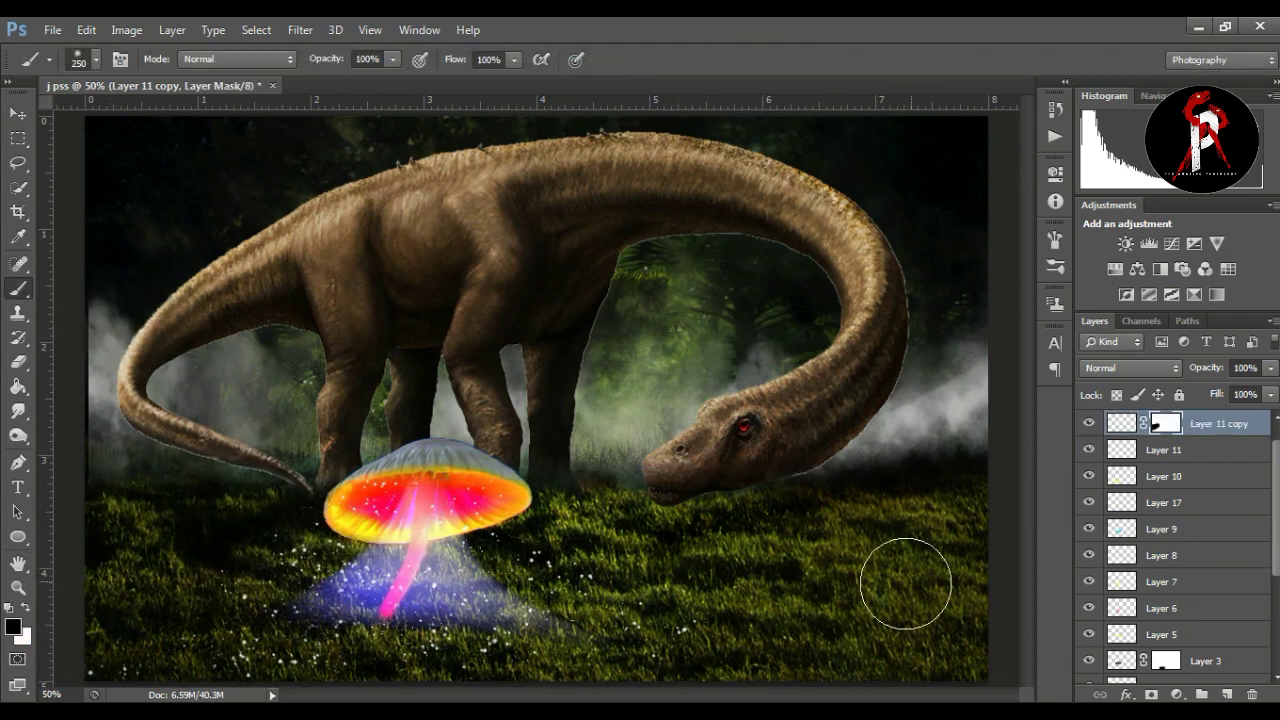
pyautogui.click(1122, 423)
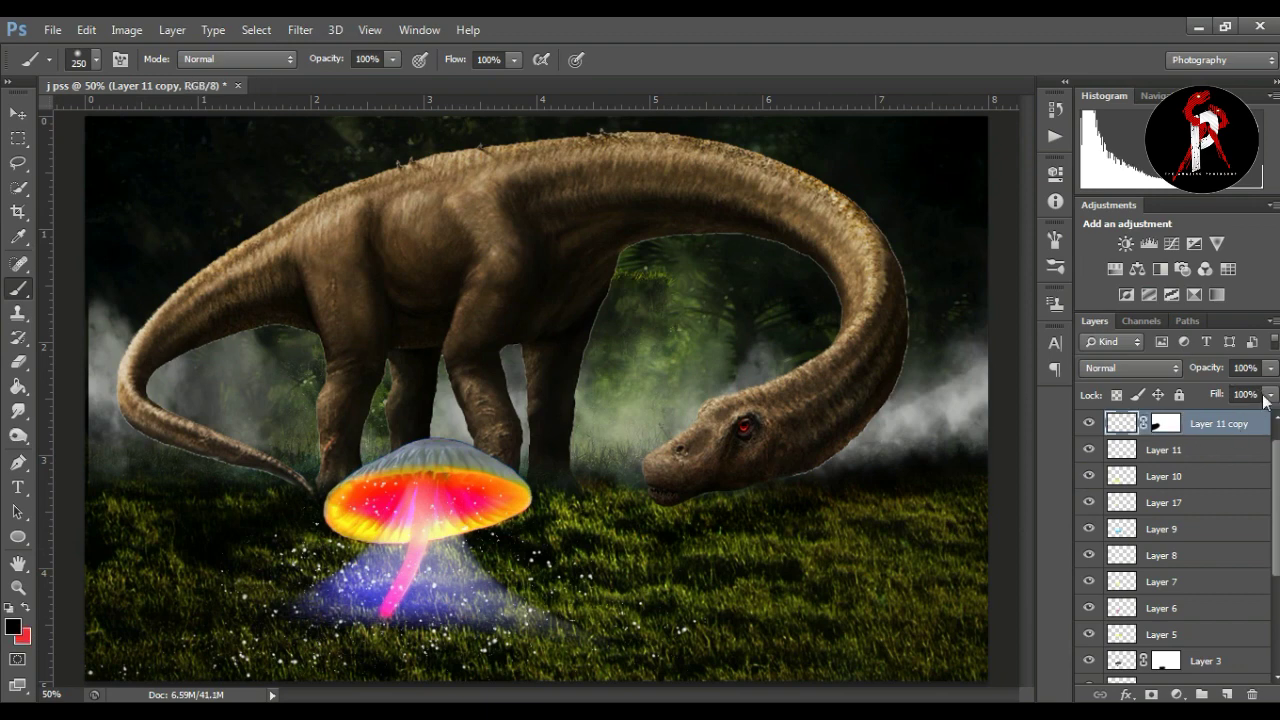
# Lower Layer 11's fill to 60%
pyautogui.click(1267, 395)
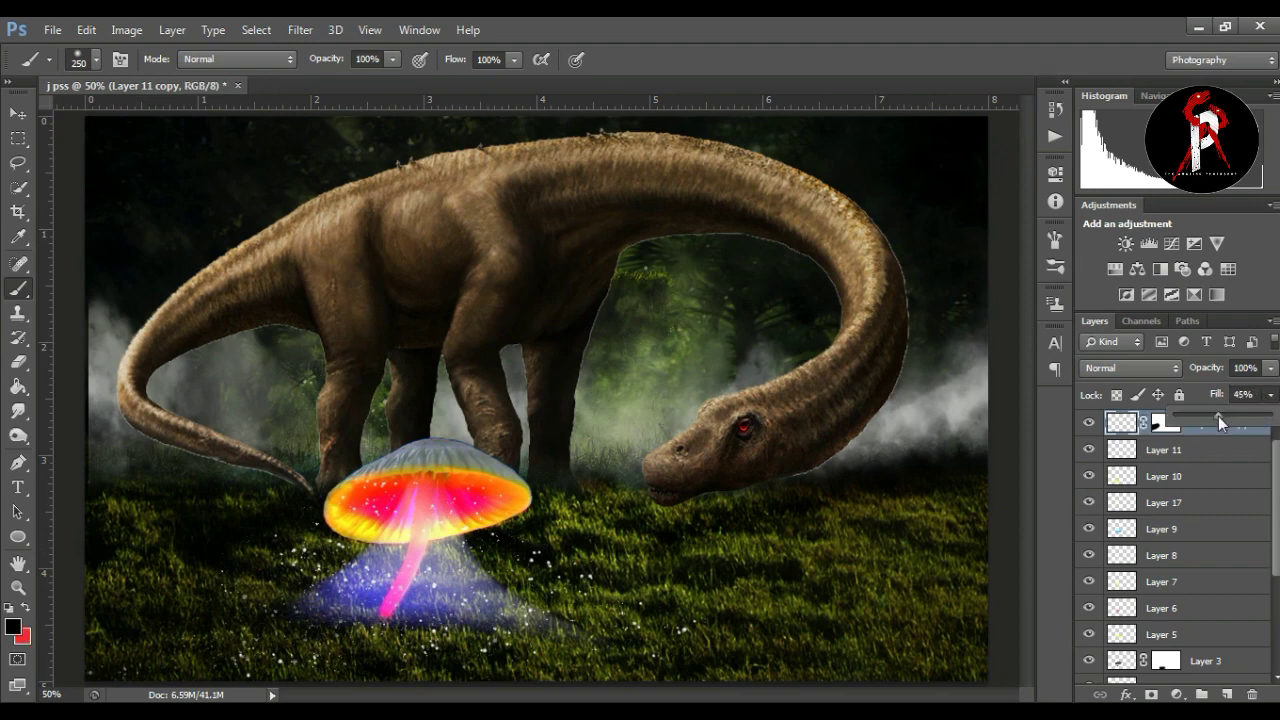
pyautogui.click(1160, 455)
pyautogui.click(1270, 398)
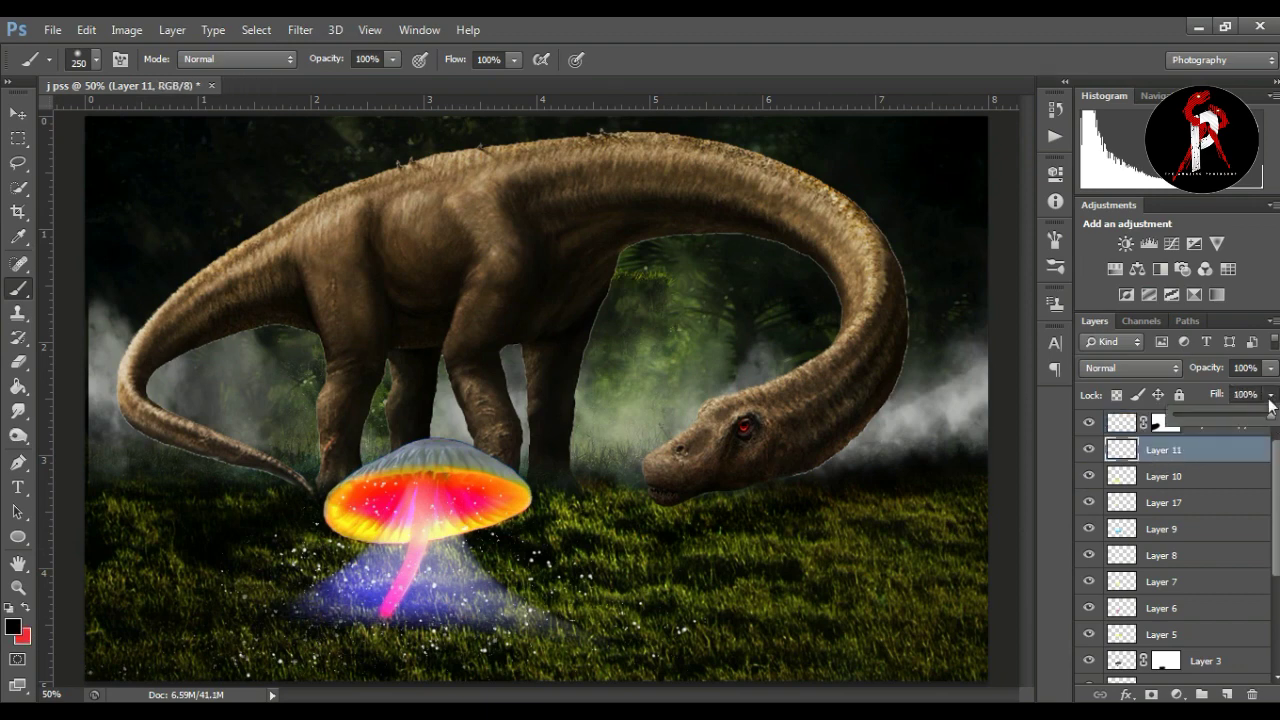
pyautogui.click(1101, 455)
pyautogui.moveTo(1272, 397)
pyautogui.mouseDown()
pyautogui.moveTo(1232, 415)
pyautogui.moveTo(1250, 421)
pyautogui.mouseUp()
# Duplicate the glow as Layer 11 copy 2 and shift it slightly right
pyautogui.hotkey('ctrl', 'j')
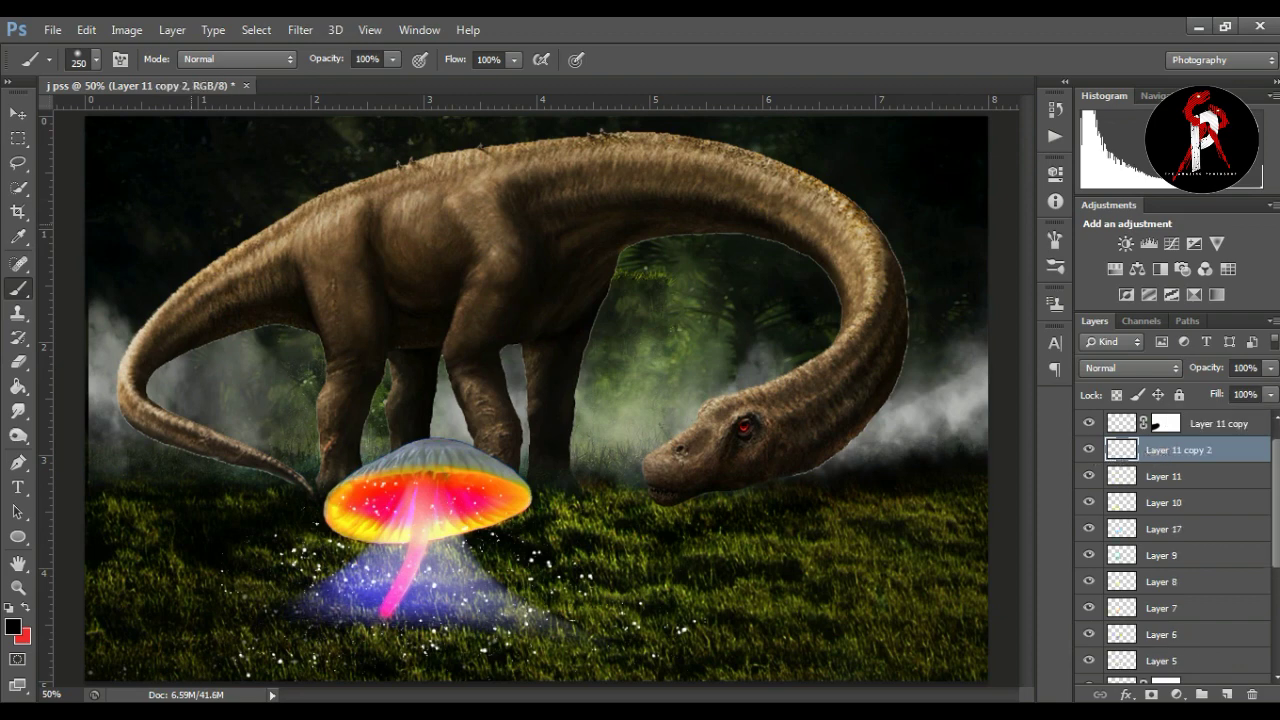
pyautogui.click(17, 115)
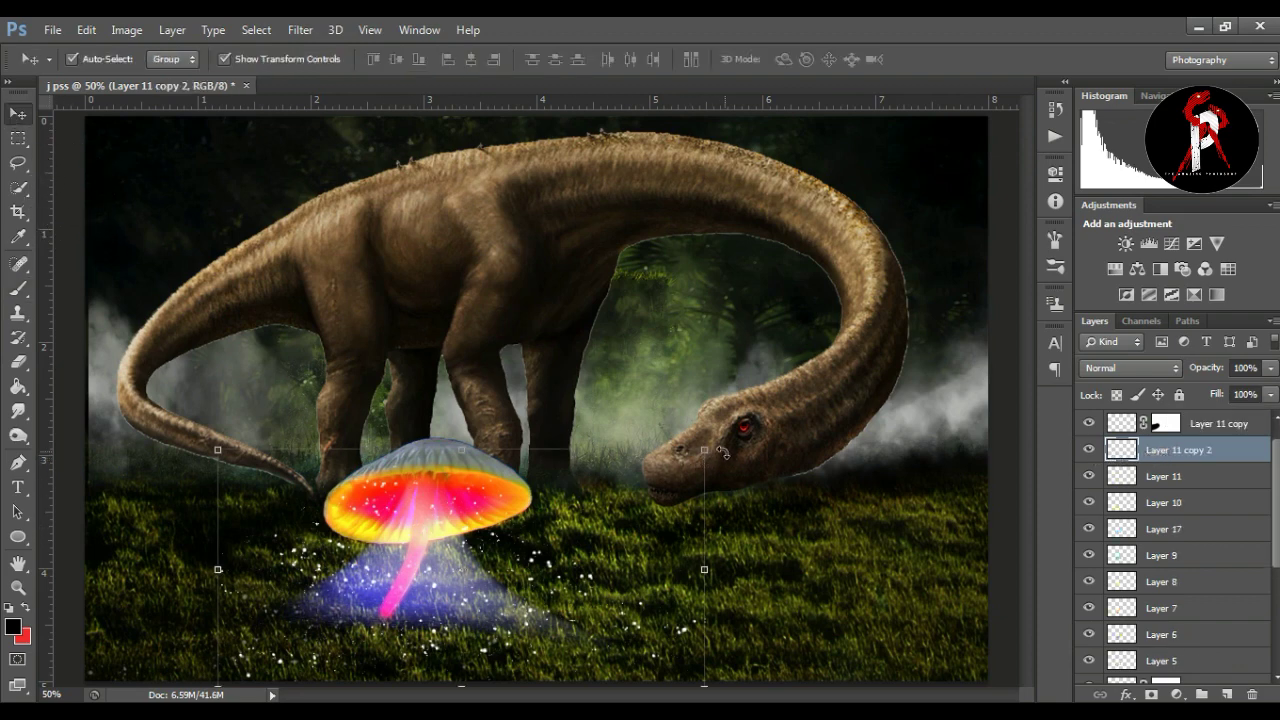
pyautogui.hotkey('ctrl', 't')
pyautogui.moveTo(516, 572); pyautogui.dragTo(572, 572)
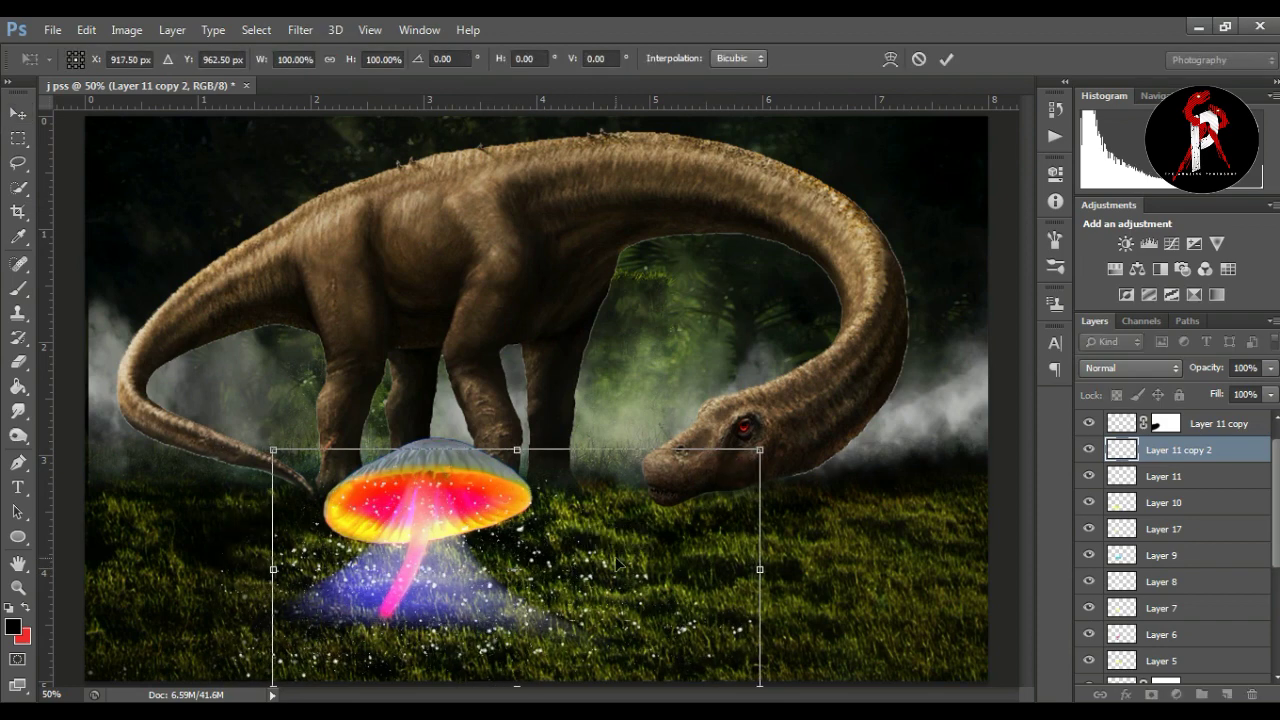
pyautogui.press('Return')
pyautogui.click(1268, 396)
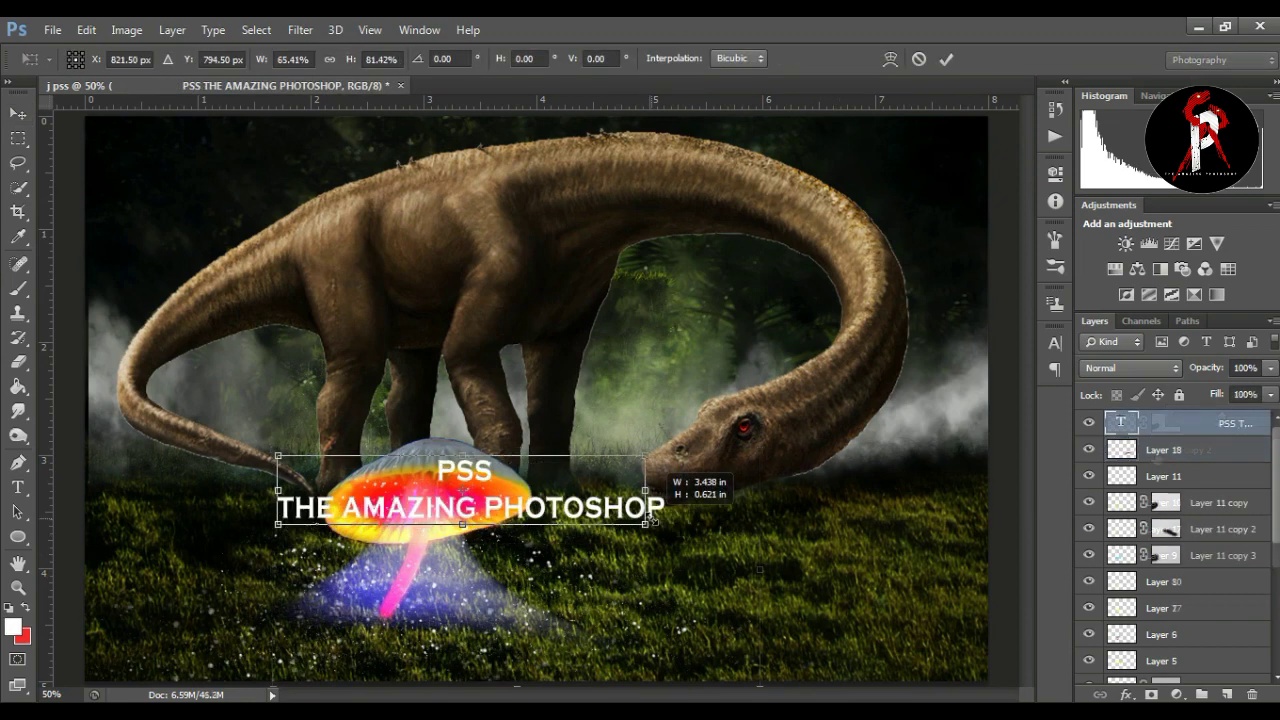
# Place the title in the lower-right corner and set its font to DamnedDeluxe
pyautogui.moveTo(594, 521)
pyautogui.mouseDown()
pyautogui.moveTo(577, 520)
pyautogui.moveTo(901, 643)
pyautogui.mouseUp()
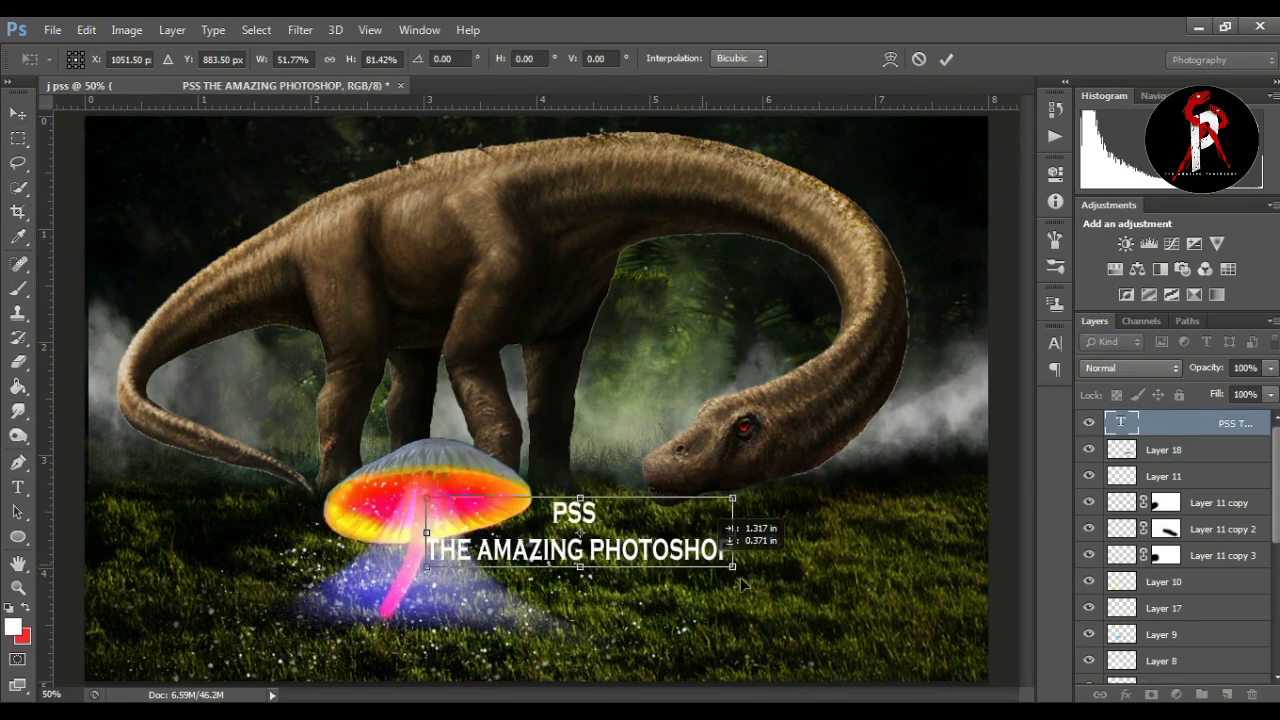
pyautogui.press('Return')
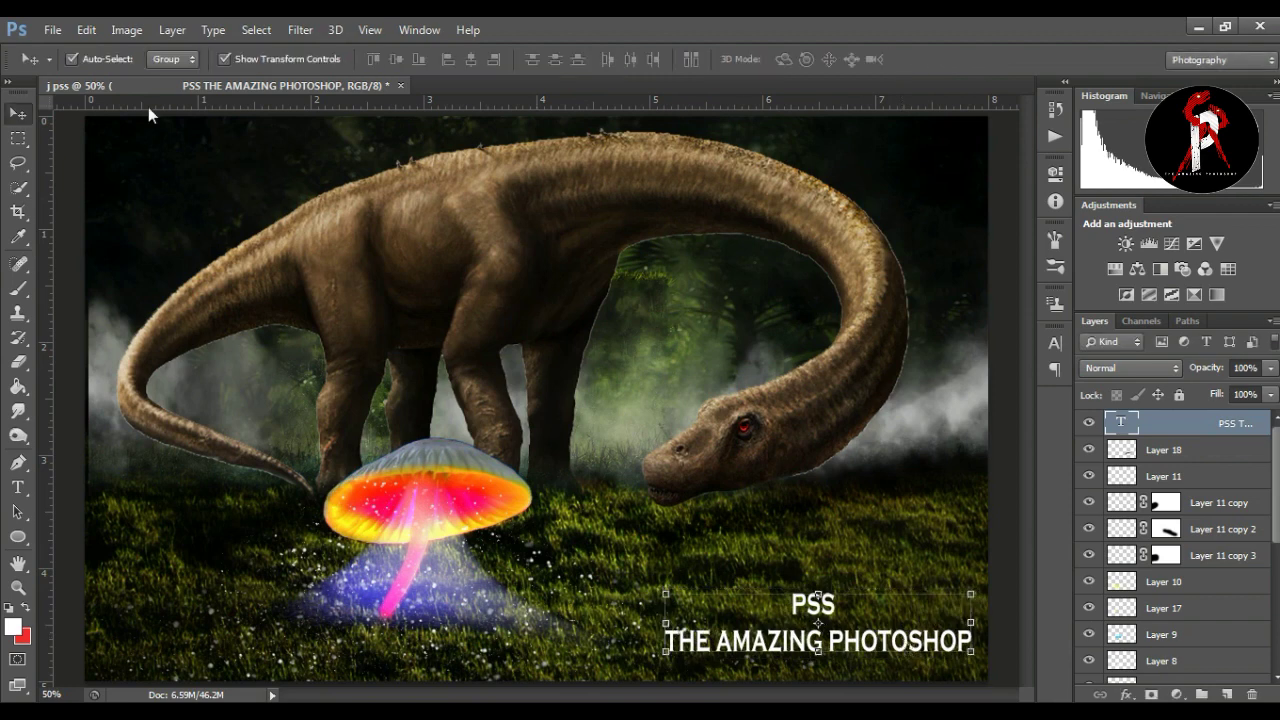
pyautogui.click(20, 487)
pyautogui.click(203, 60)
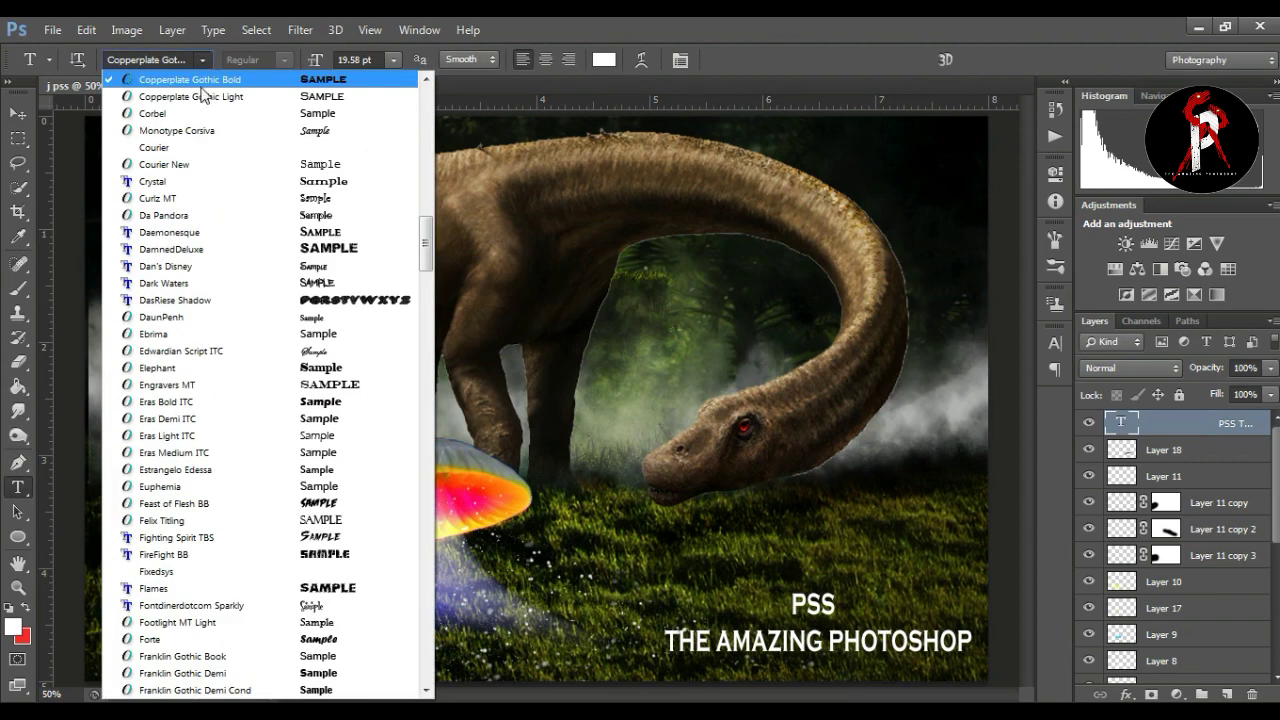
pyautogui.click(220, 249)
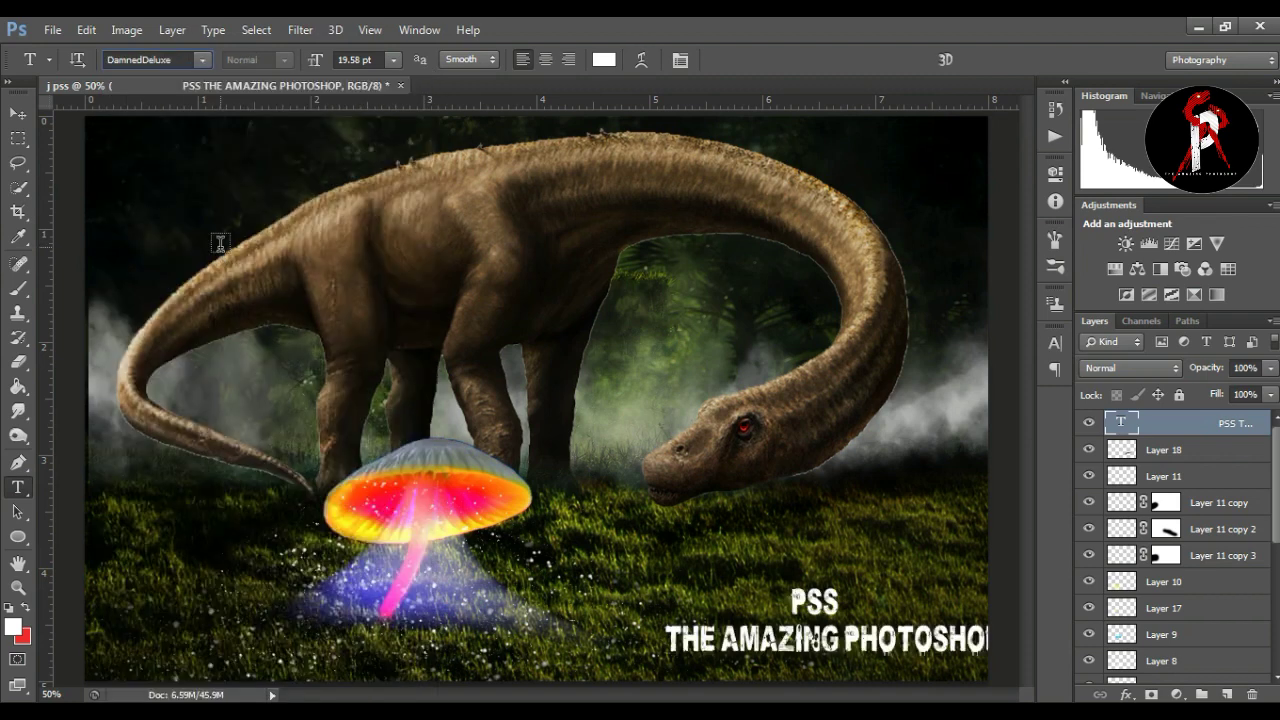
# Move the title left, stretch it slightly wider, and settle it into the bottom-right corner
pyautogui.click(19, 112)
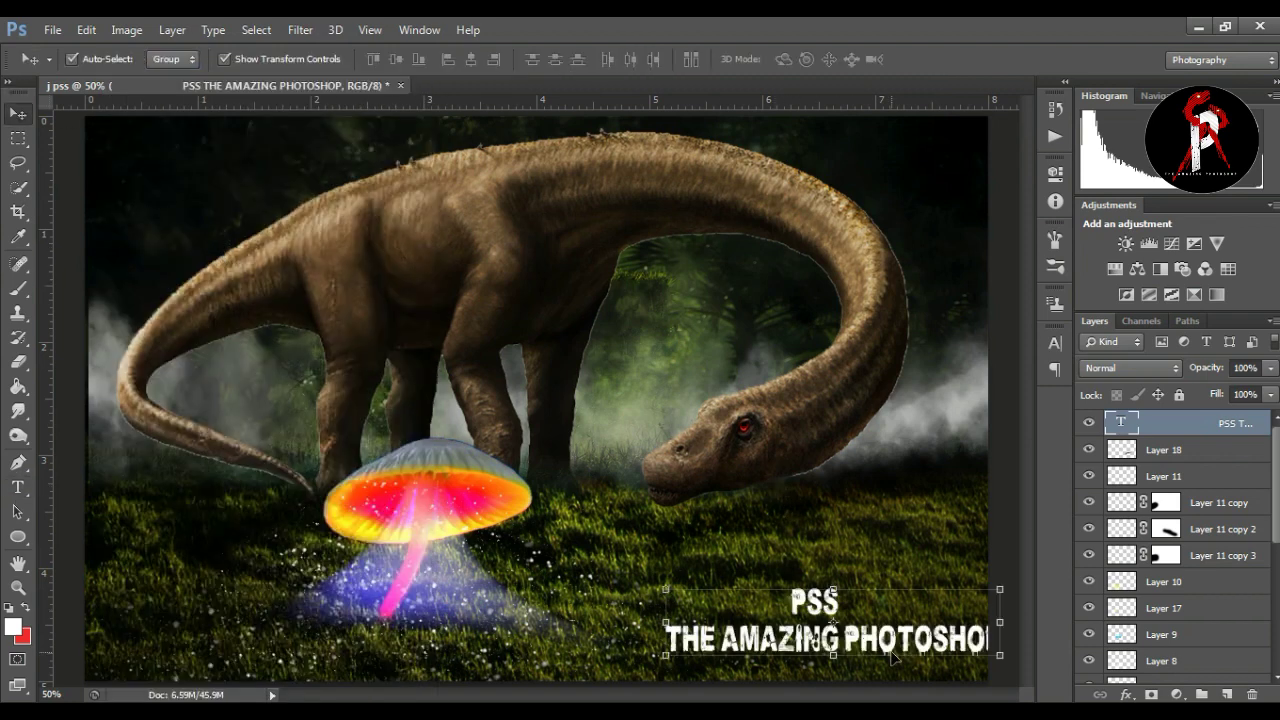
pyautogui.moveTo(893, 656); pyautogui.dragTo(853, 664)
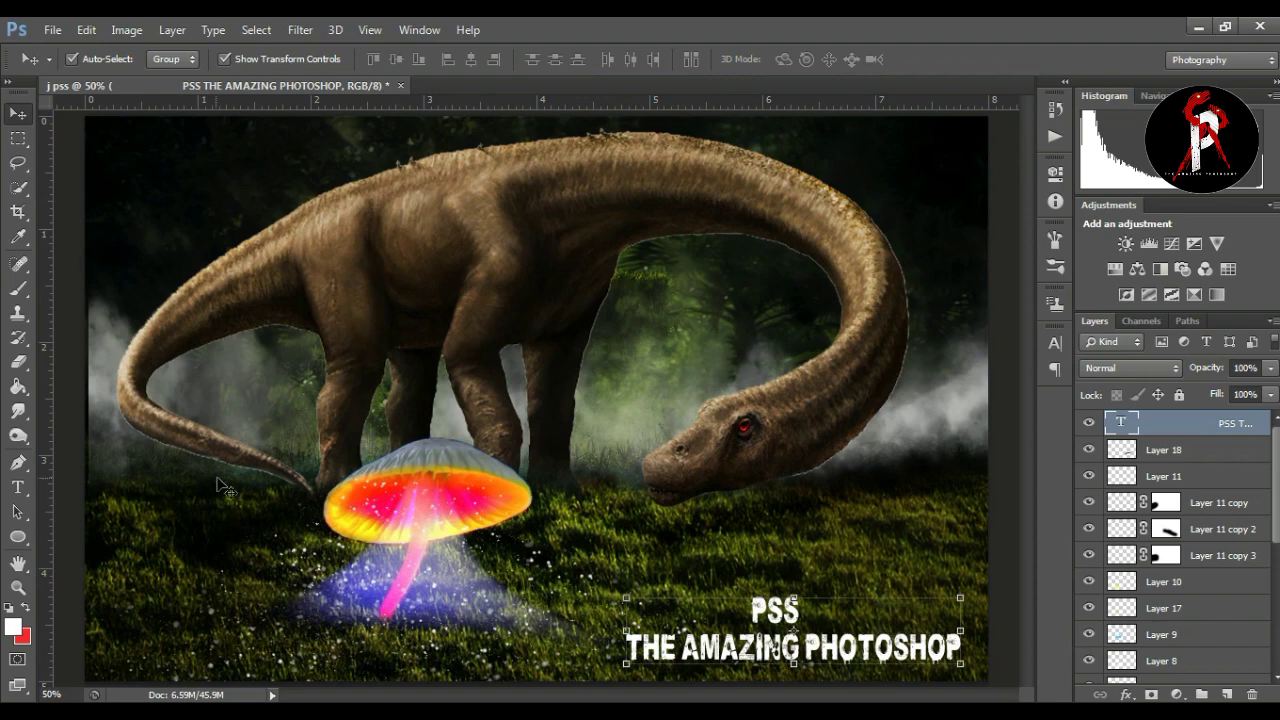
pyautogui.click(18, 487)
pyautogui.click(762, 636)
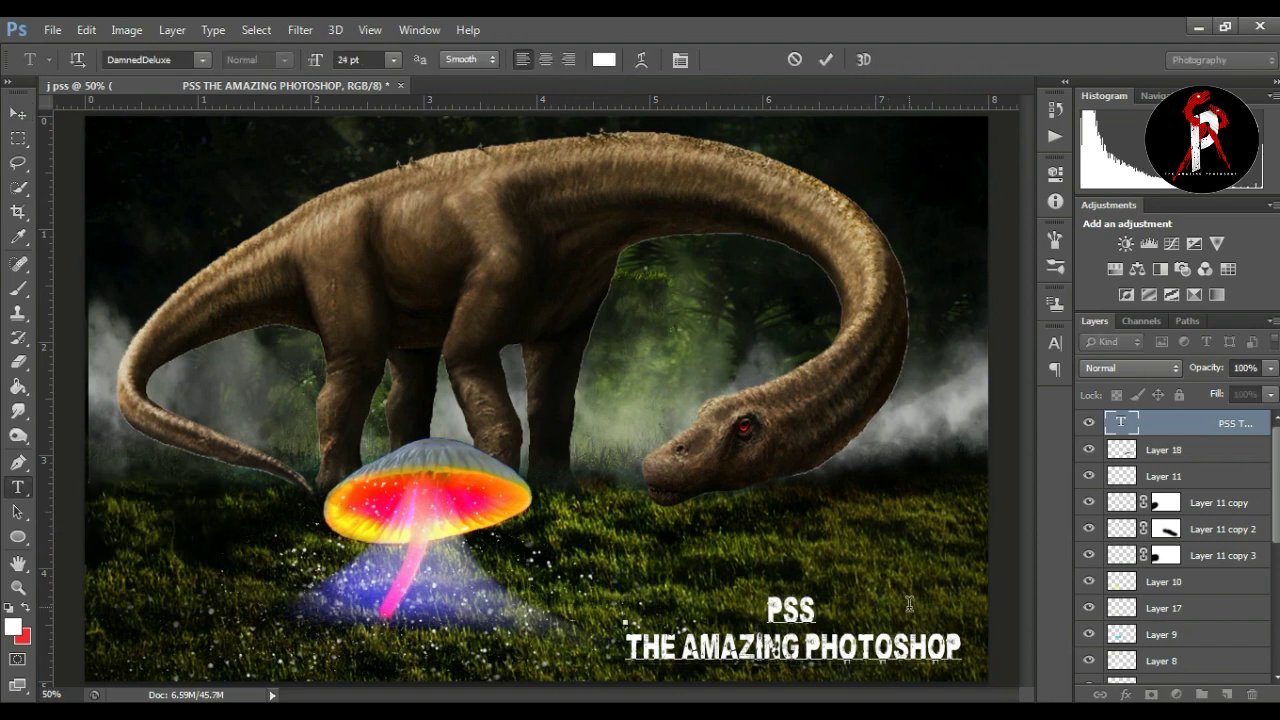
pyautogui.click(825, 61)
pyautogui.click(18, 113)
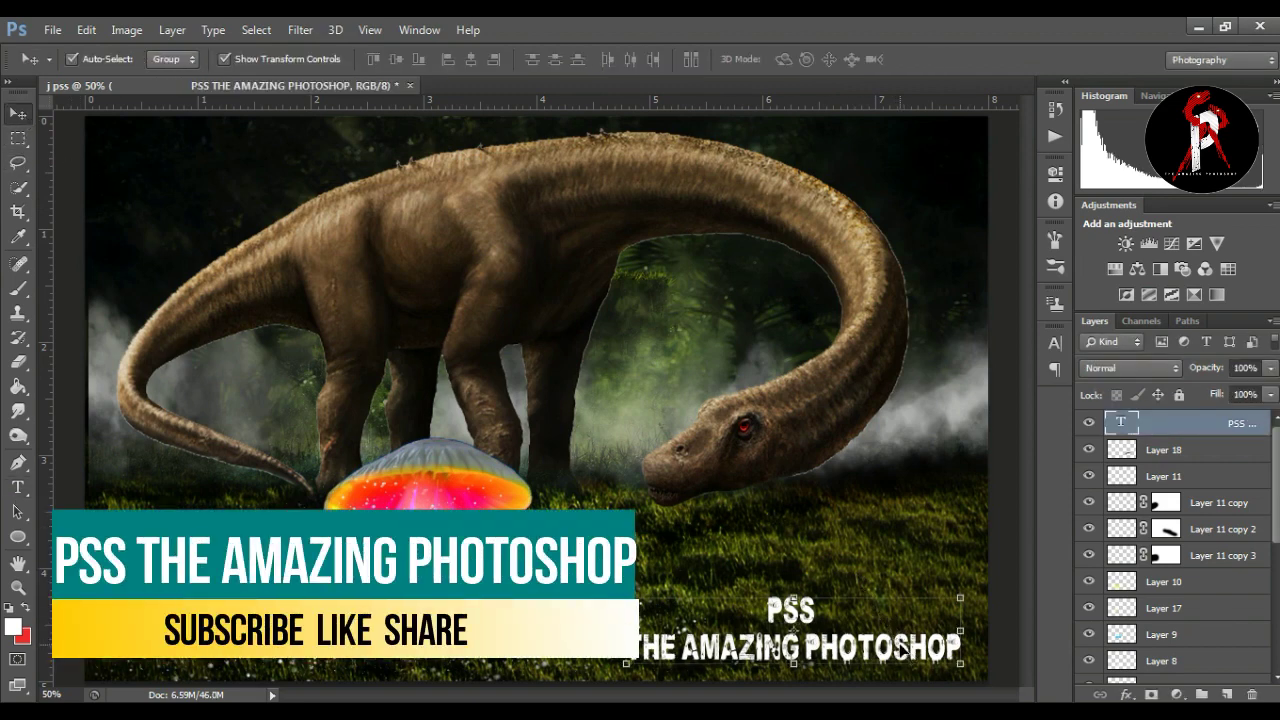
pyautogui.moveTo(969, 618); pyautogui.dragTo(979, 596)
pyautogui.moveTo(918, 629)
pyautogui.mouseDown()
pyautogui.moveTo(905, 640)
pyautogui.moveTo(916, 640)
pyautogui.mouseUp()
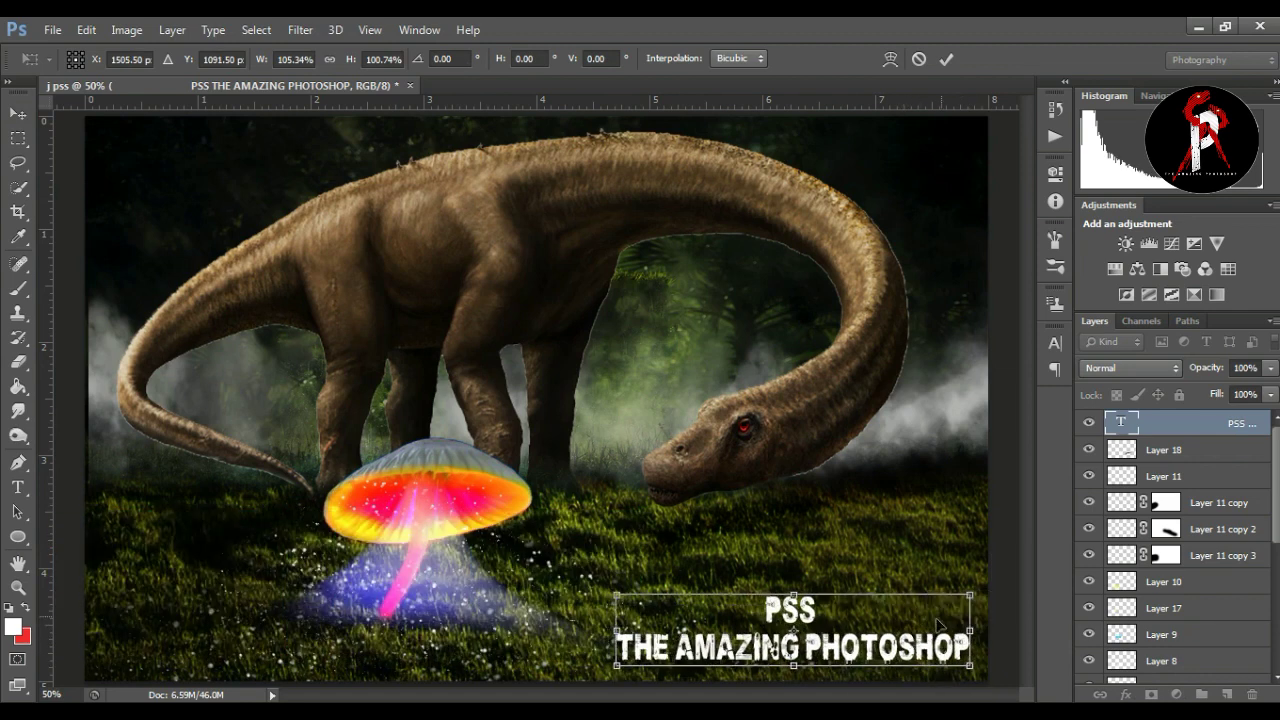
pyautogui.press('Return')
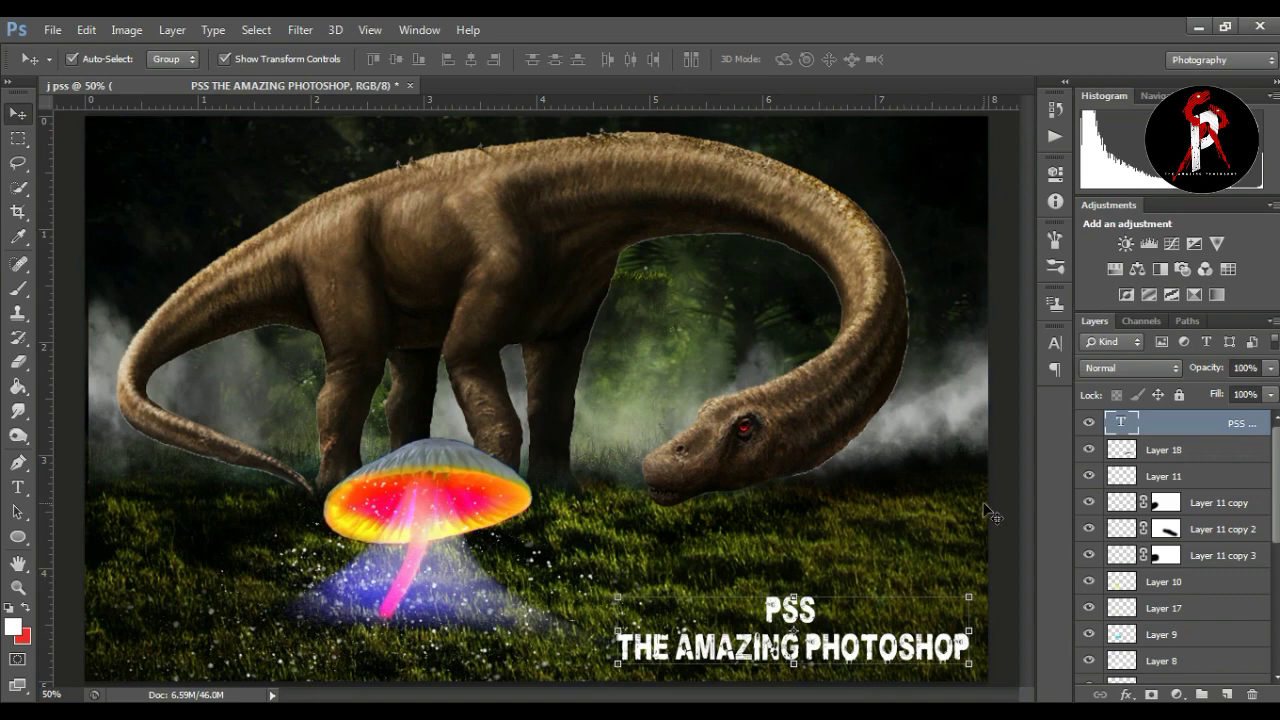
pyautogui.rightClick(1157, 428)
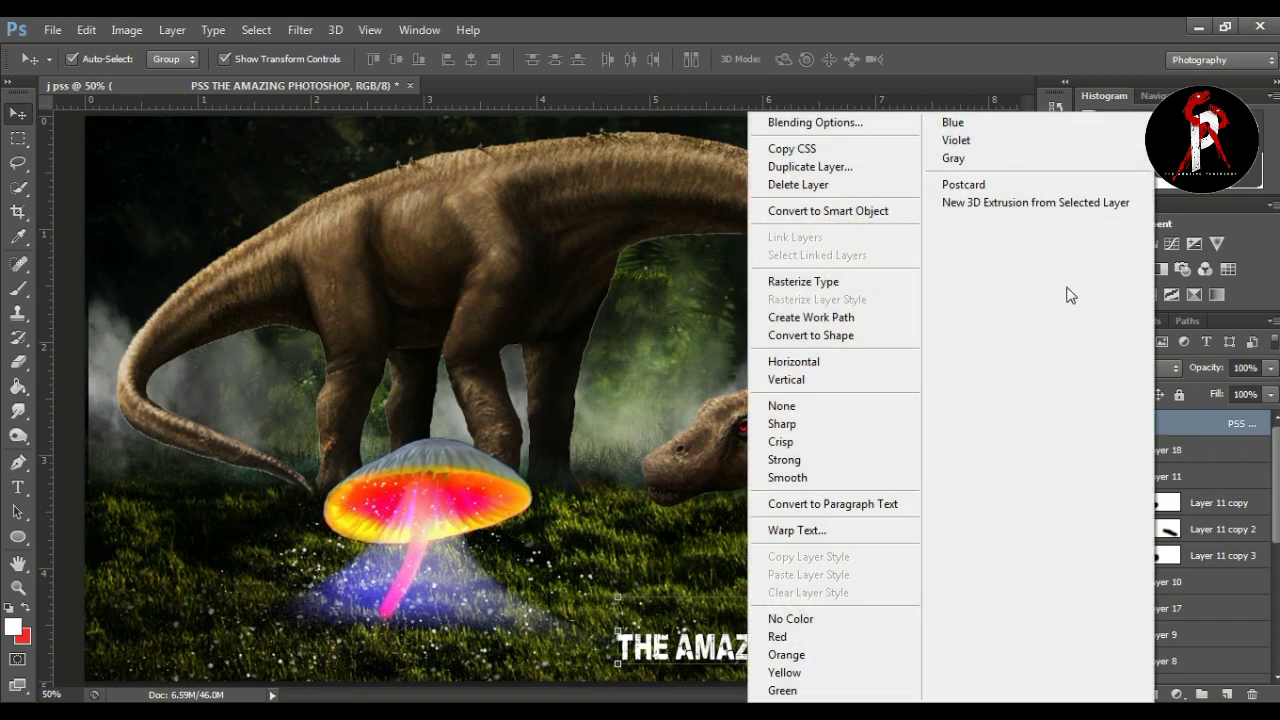
# Give the title a Normal 100% drop shadow (distance 7, spread 32) and enable Bevel & Emboss
pyautogui.click(863, 130)
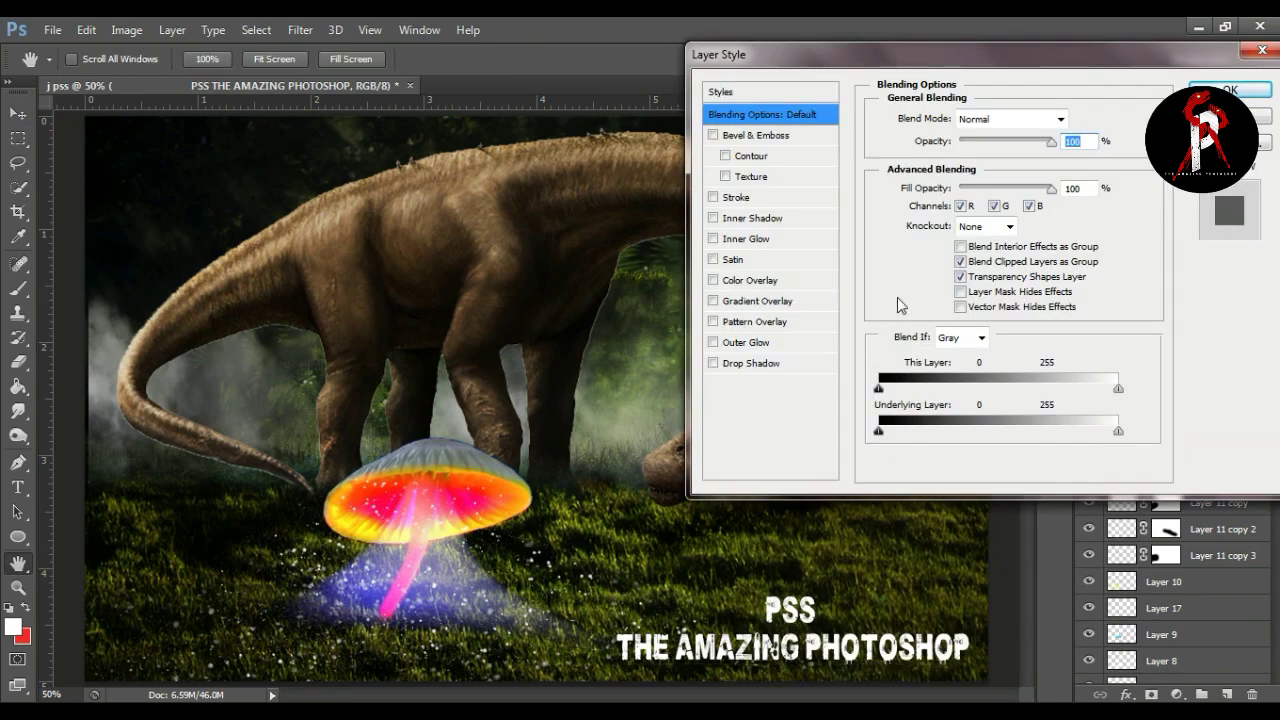
pyautogui.click(764, 365)
pyautogui.moveTo(1015, 141); pyautogui.dragTo(1040, 141)
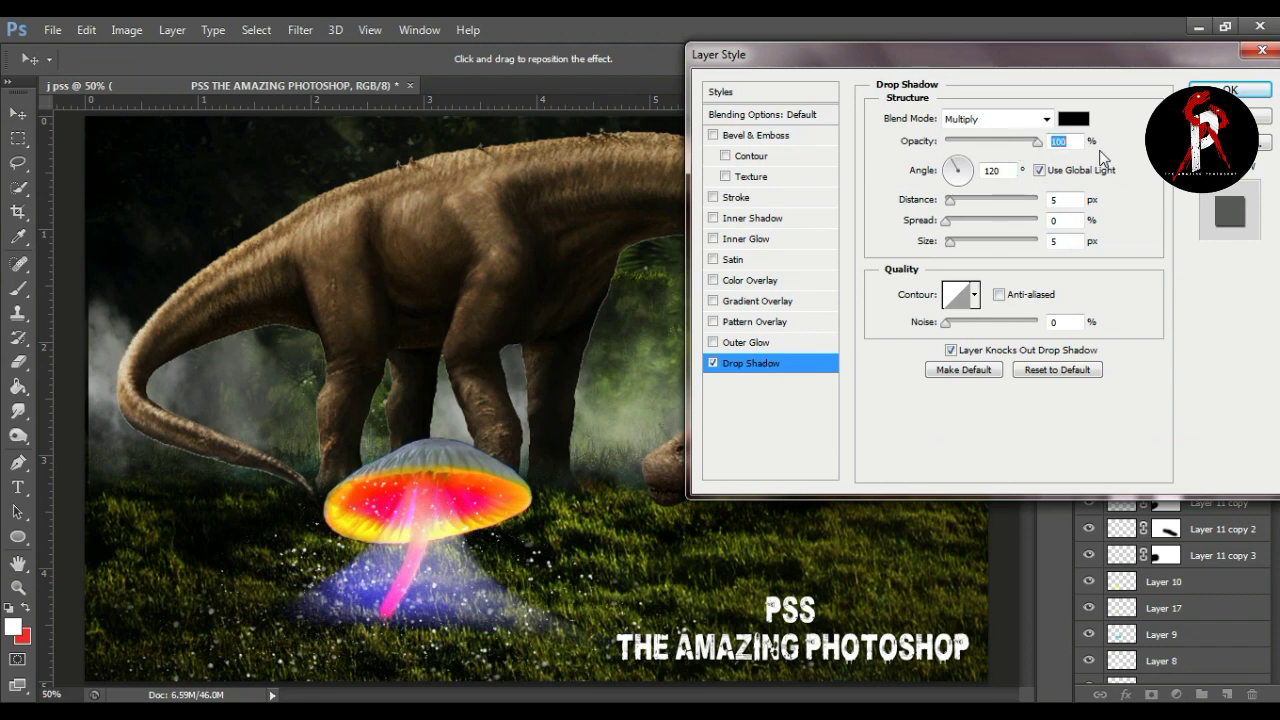
pyautogui.click(1046, 119)
pyautogui.click(985, 120)
pyautogui.moveTo(957, 208)
pyautogui.mouseDown()
pyautogui.moveTo(978, 247)
pyautogui.moveTo(934, 268)
pyautogui.mouseUp()
pyautogui.write('32')
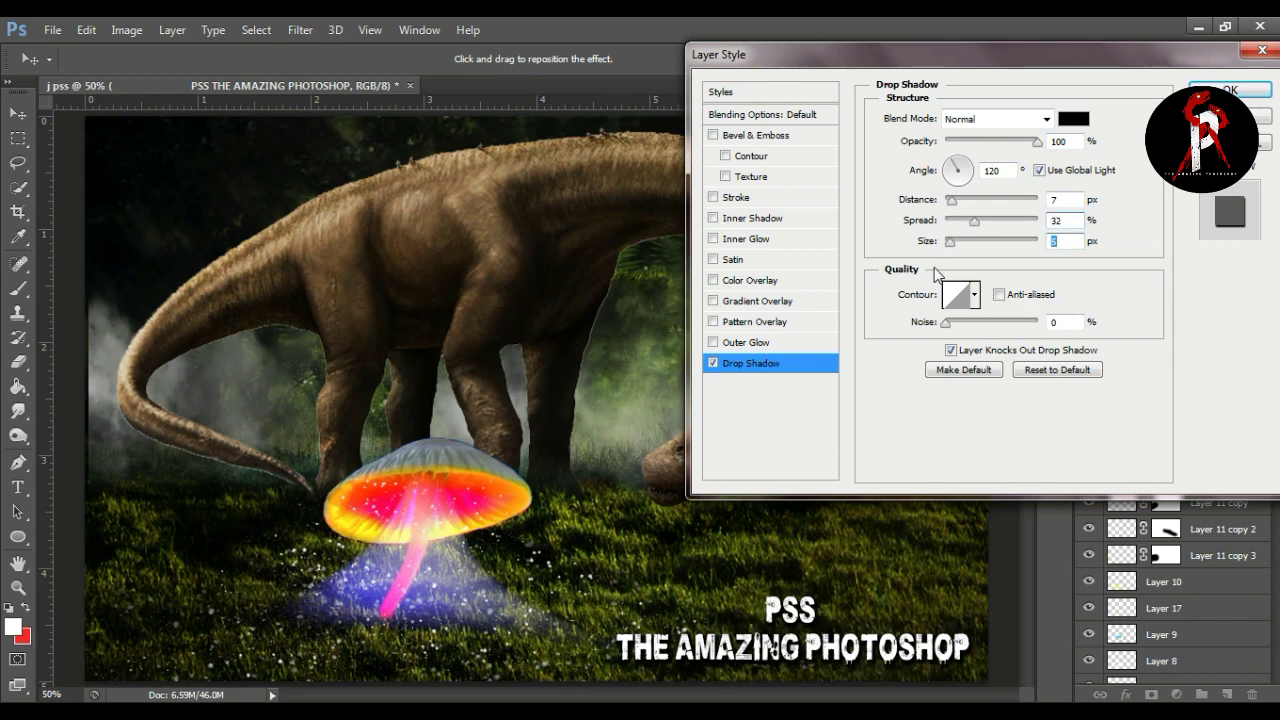
pyautogui.click(713, 363)
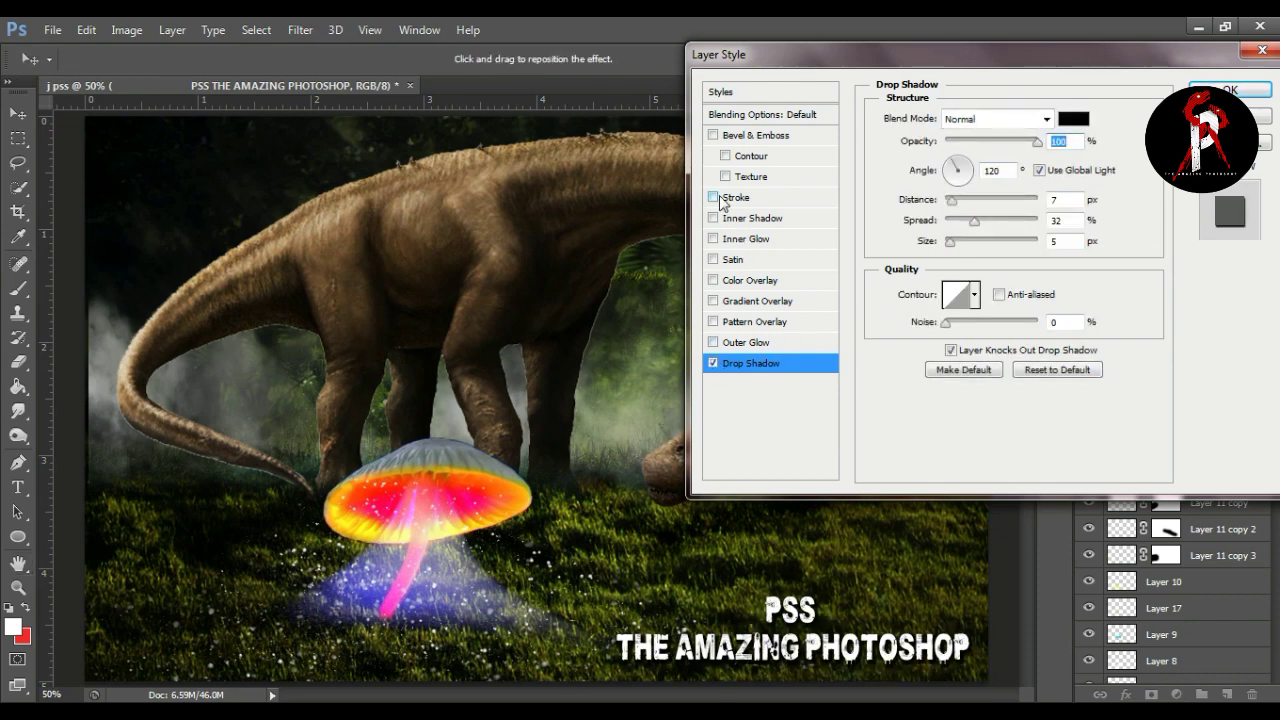
pyautogui.click(713, 135)
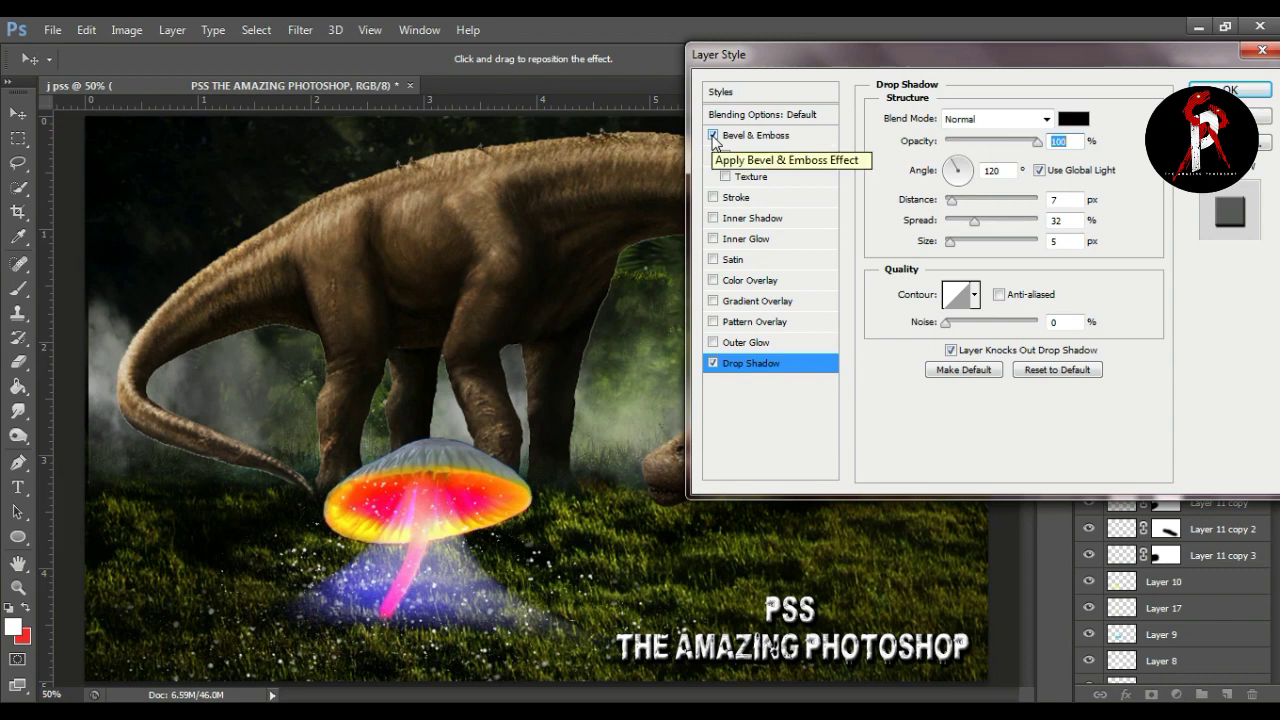
pyautogui.click(786, 136)
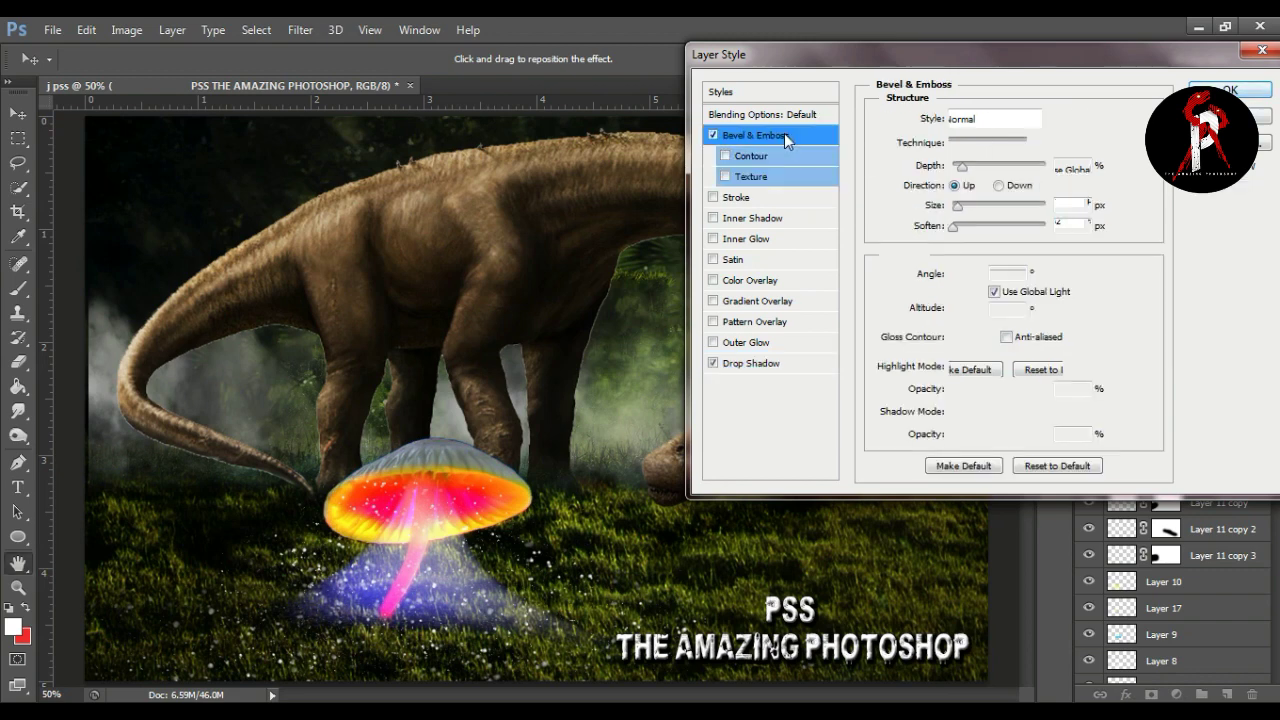
# Set the bevel highlight colour to magenta #ff00a2 in Screen mode
pyautogui.click(1072, 367)
pyautogui.click(1100, 273)
pyautogui.moveTo(1051, 243); pyautogui.dragTo(1103, 183)
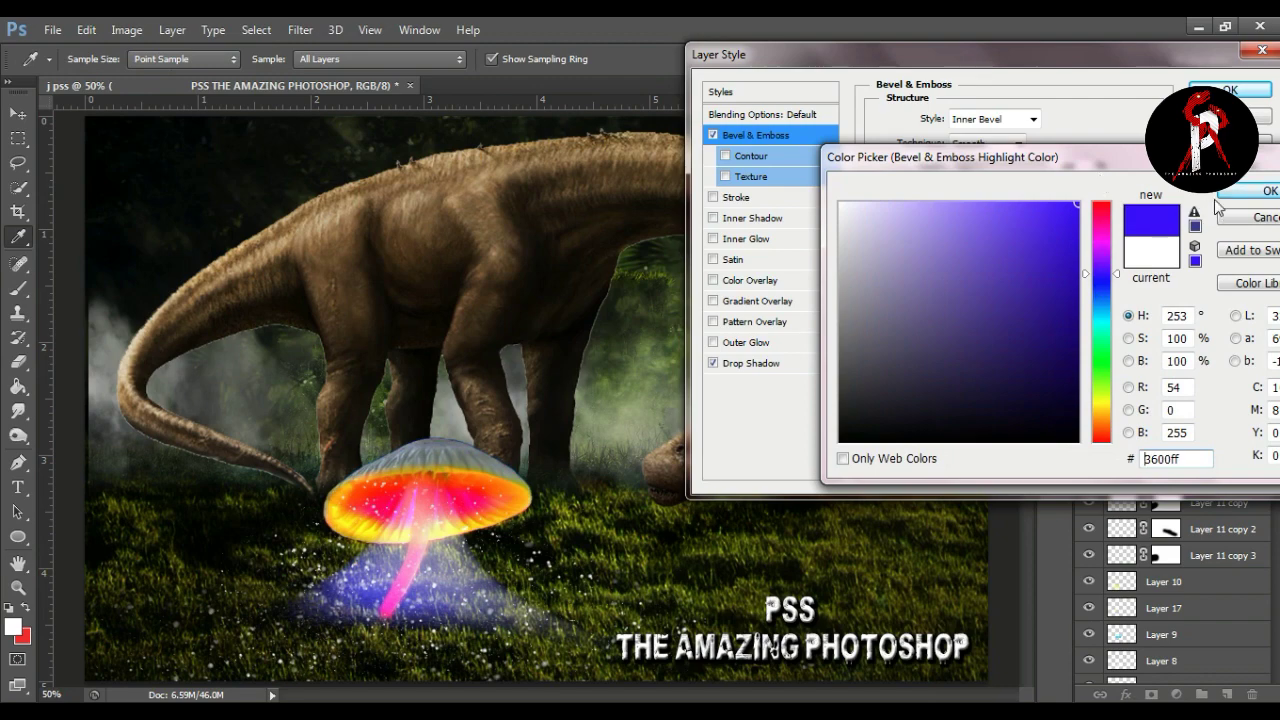
pyautogui.click(1230, 192)
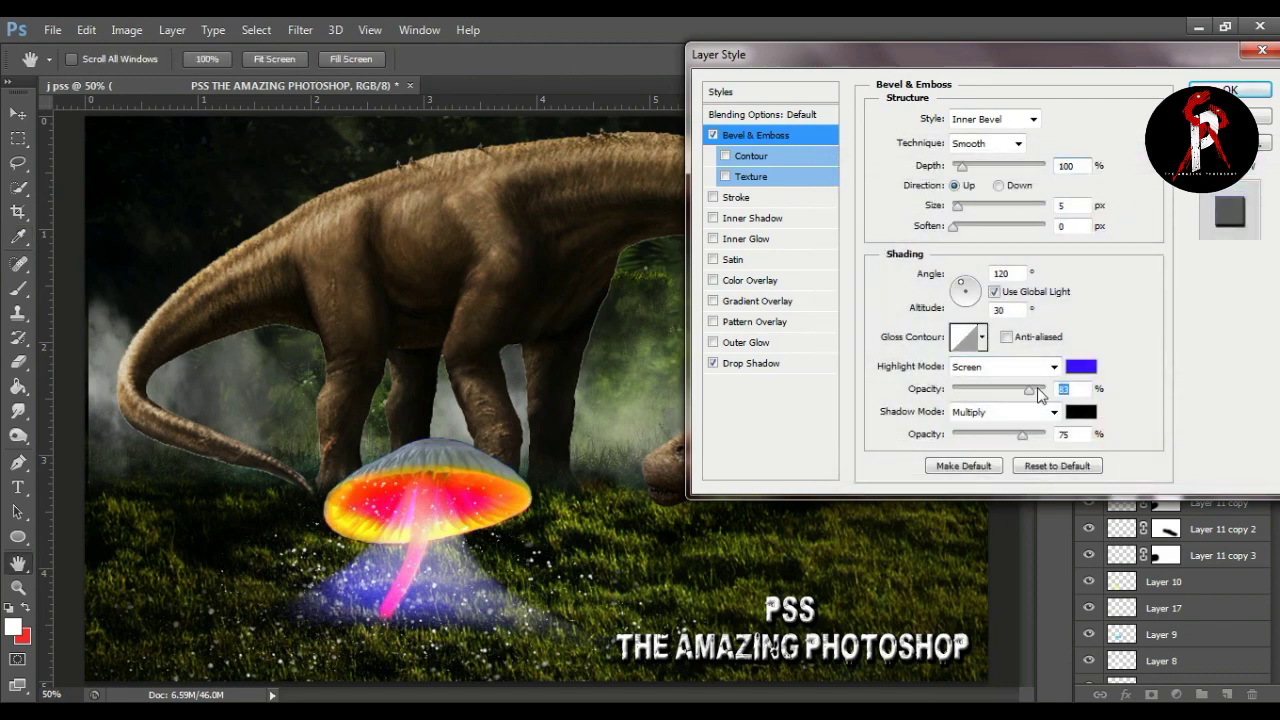
pyautogui.click(1081, 367)
pyautogui.moveTo(1101, 256); pyautogui.dragTo(1101, 227)
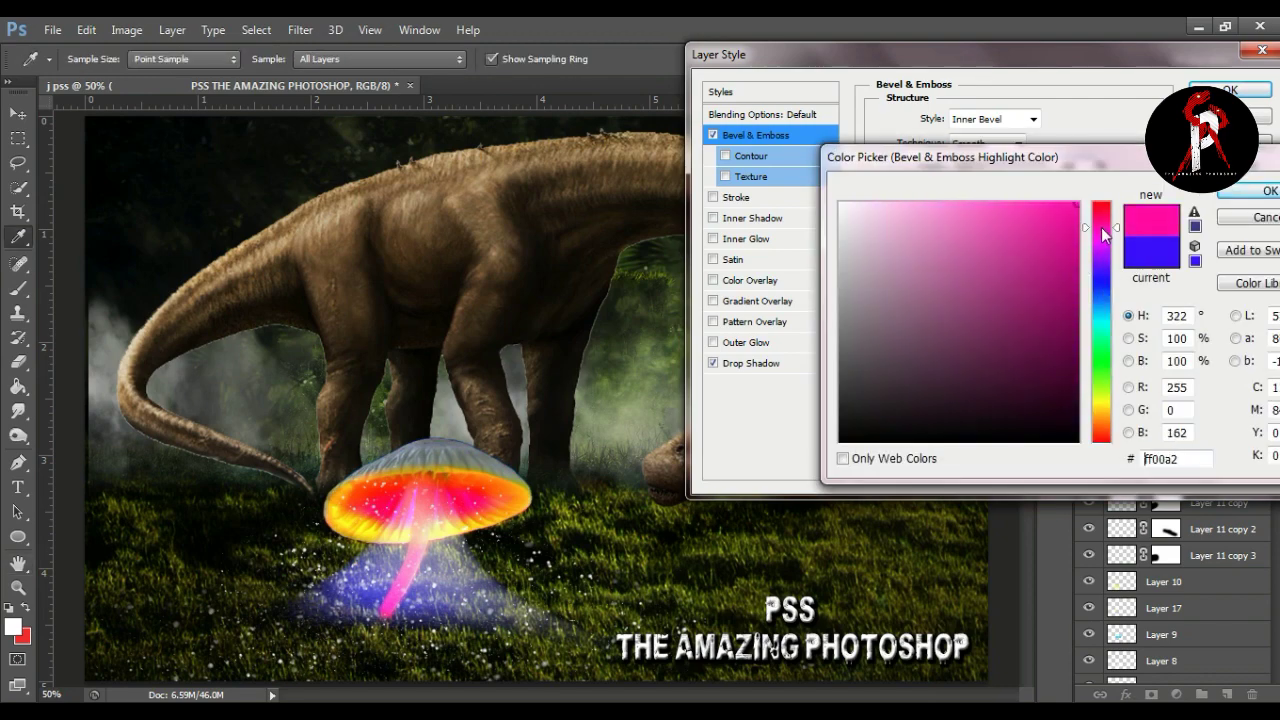
pyautogui.click(1262, 191)
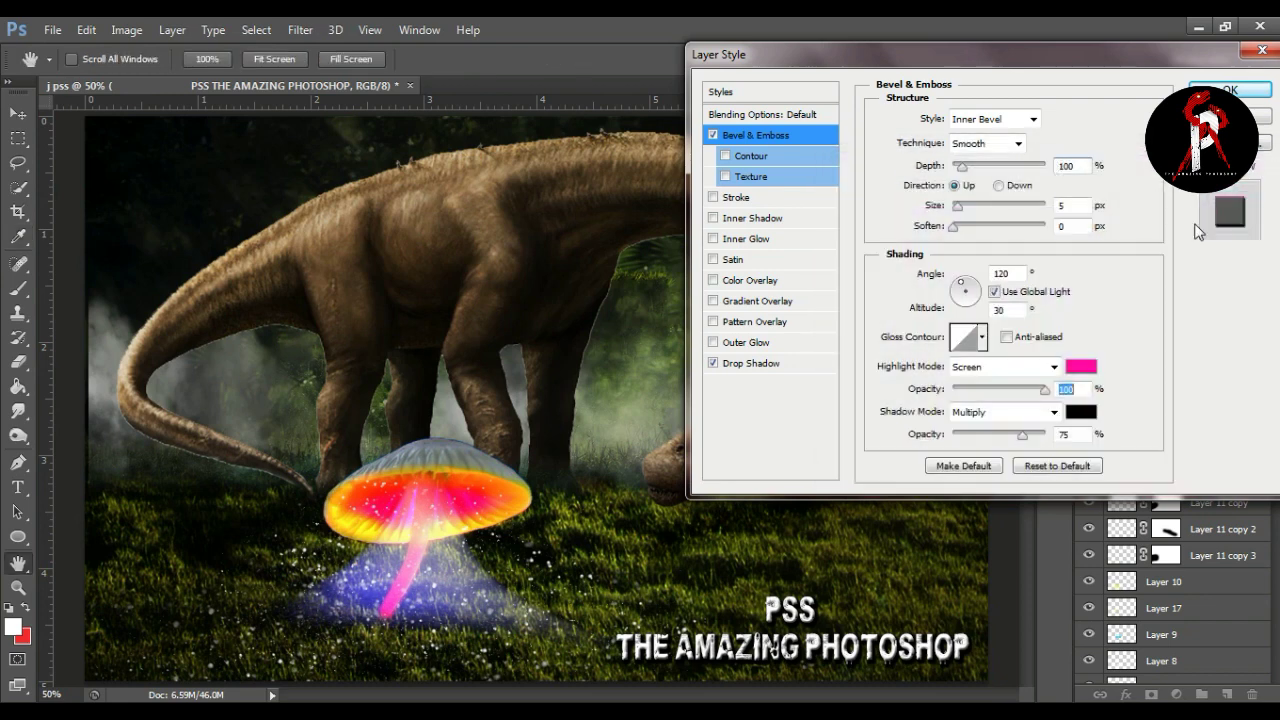
pyautogui.click(1010, 372)
pyautogui.click(974, 28)
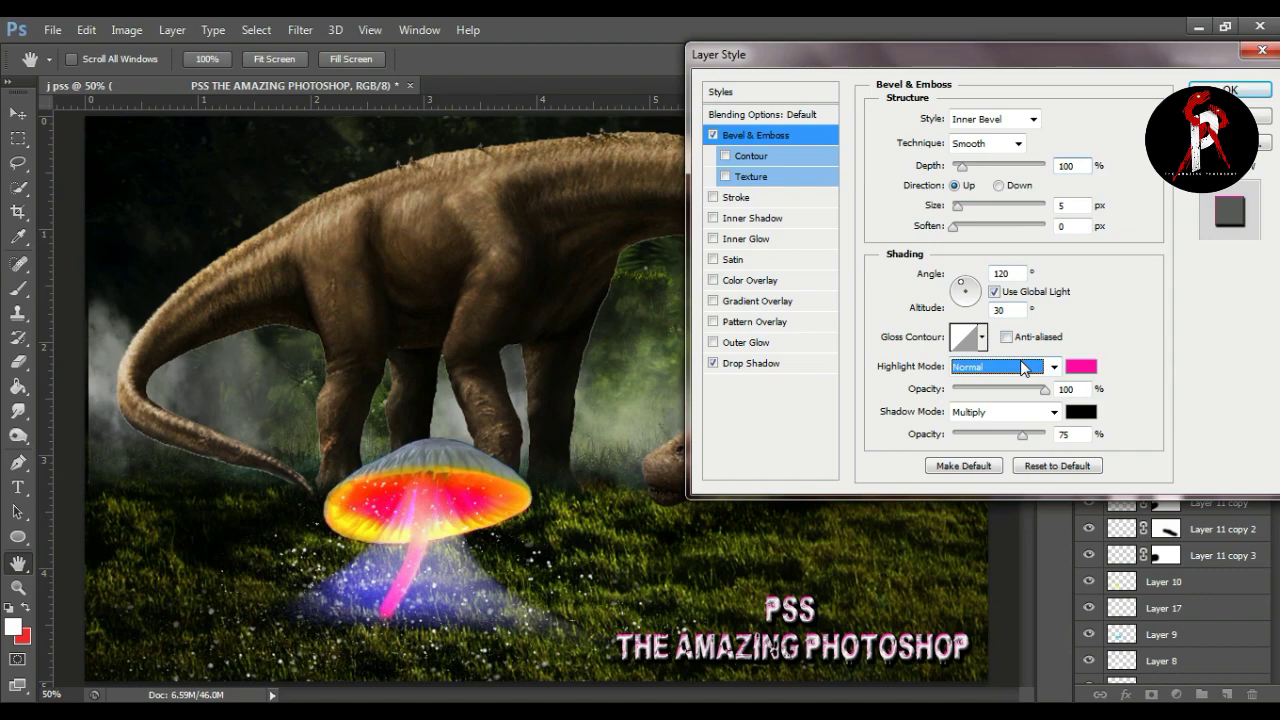
pyautogui.click(1080, 367)
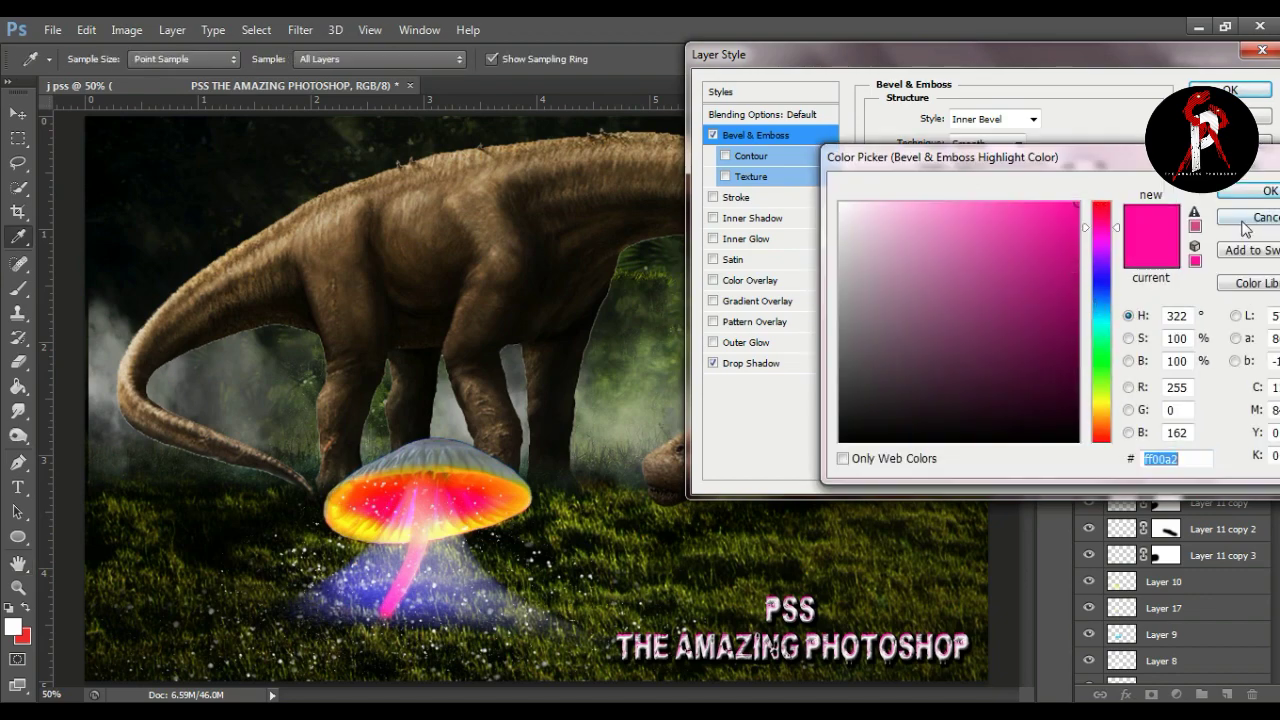
pyautogui.click(1241, 229)
pyautogui.click(990, 366)
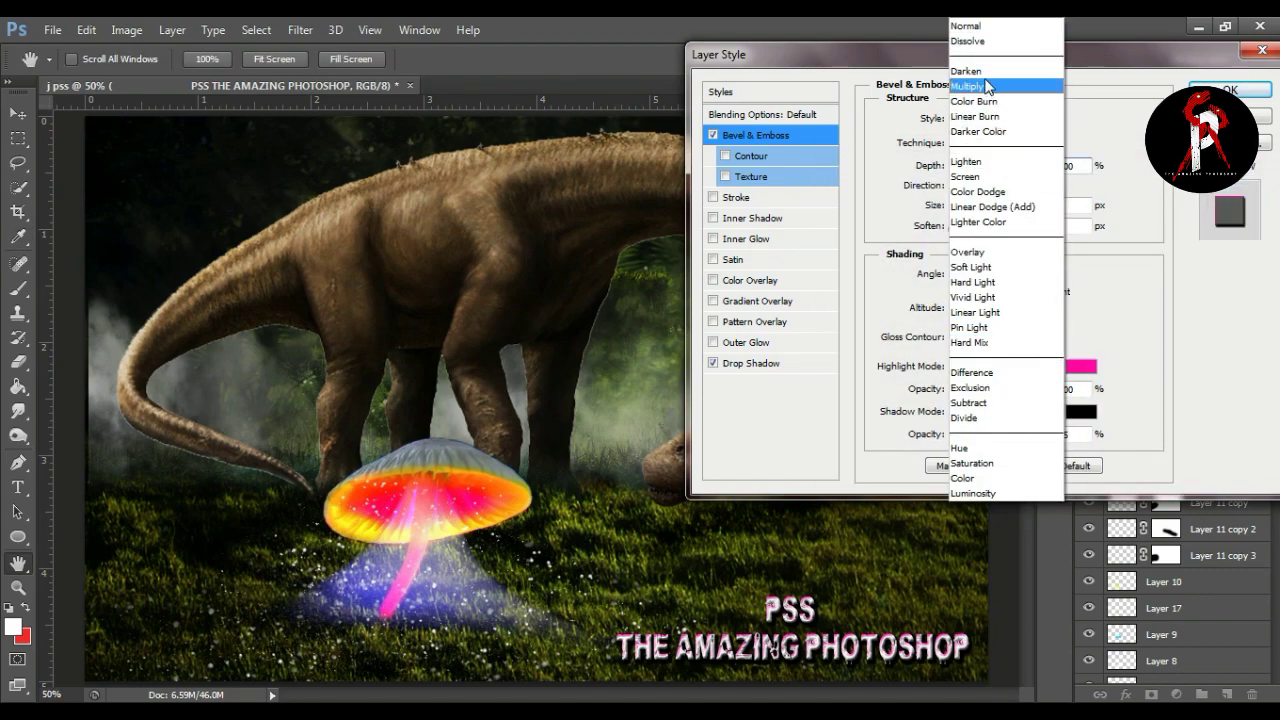
pyautogui.click(981, 177)
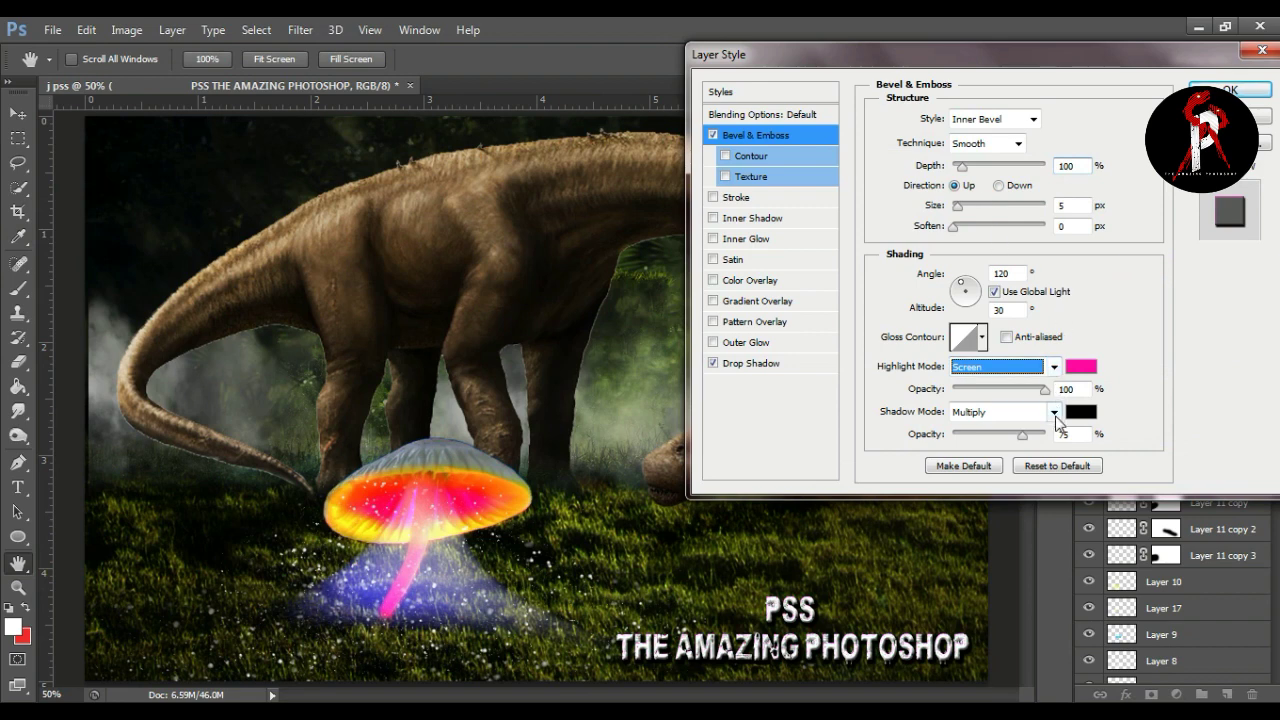
# Set the bevel shadow colour to red #f30000 and apply the layer effects
pyautogui.click(1080, 411)
pyautogui.write('f30000')
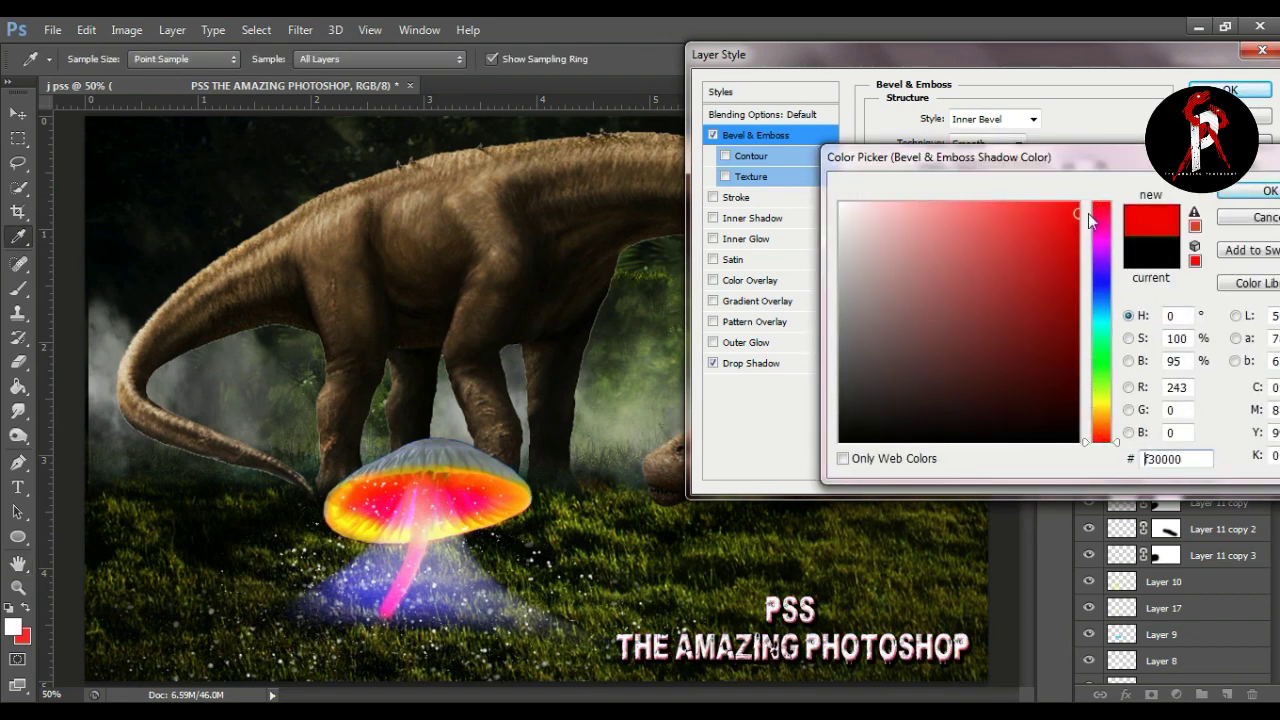
pyautogui.click(1257, 196)
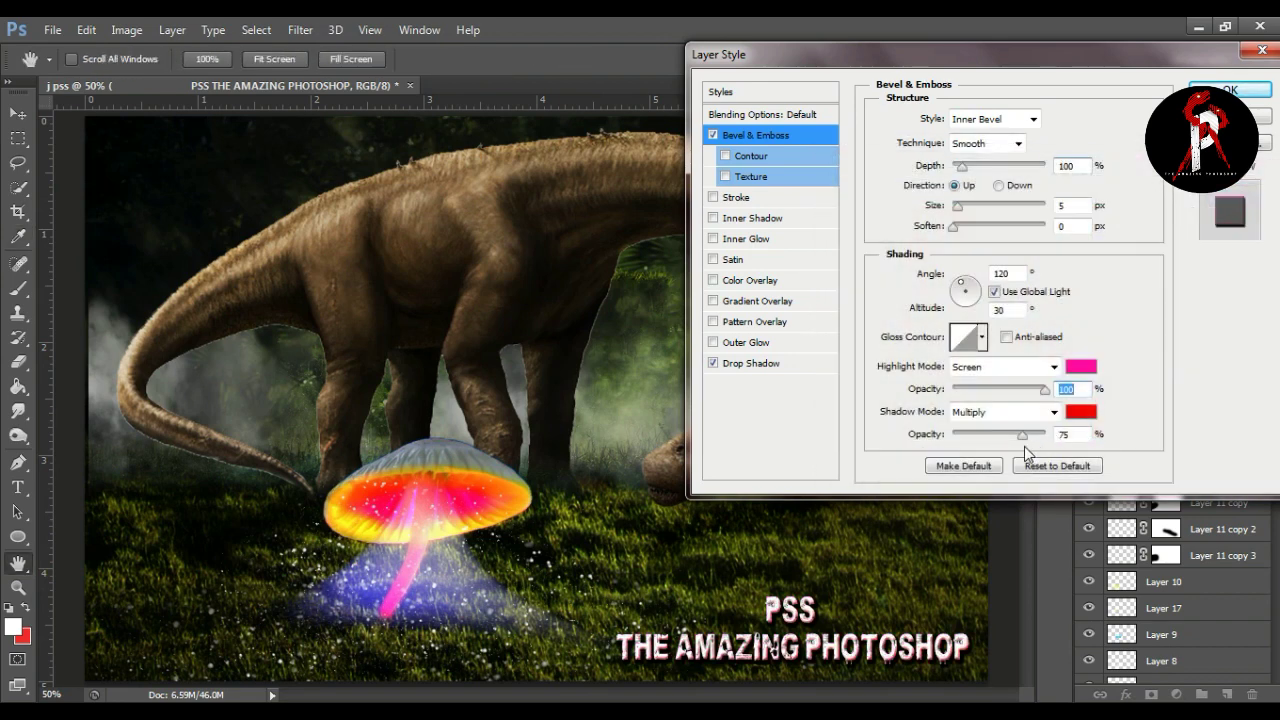
pyautogui.doubleClick(1066, 434)
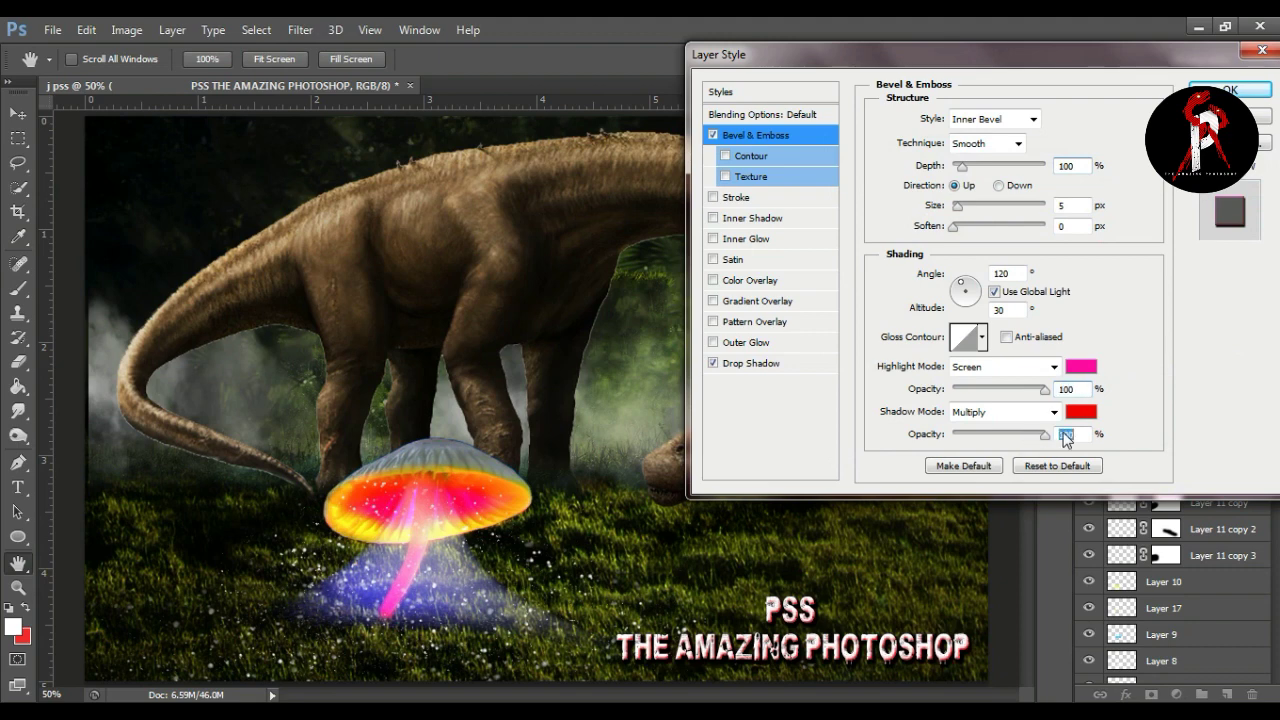
pyautogui.press('Return')
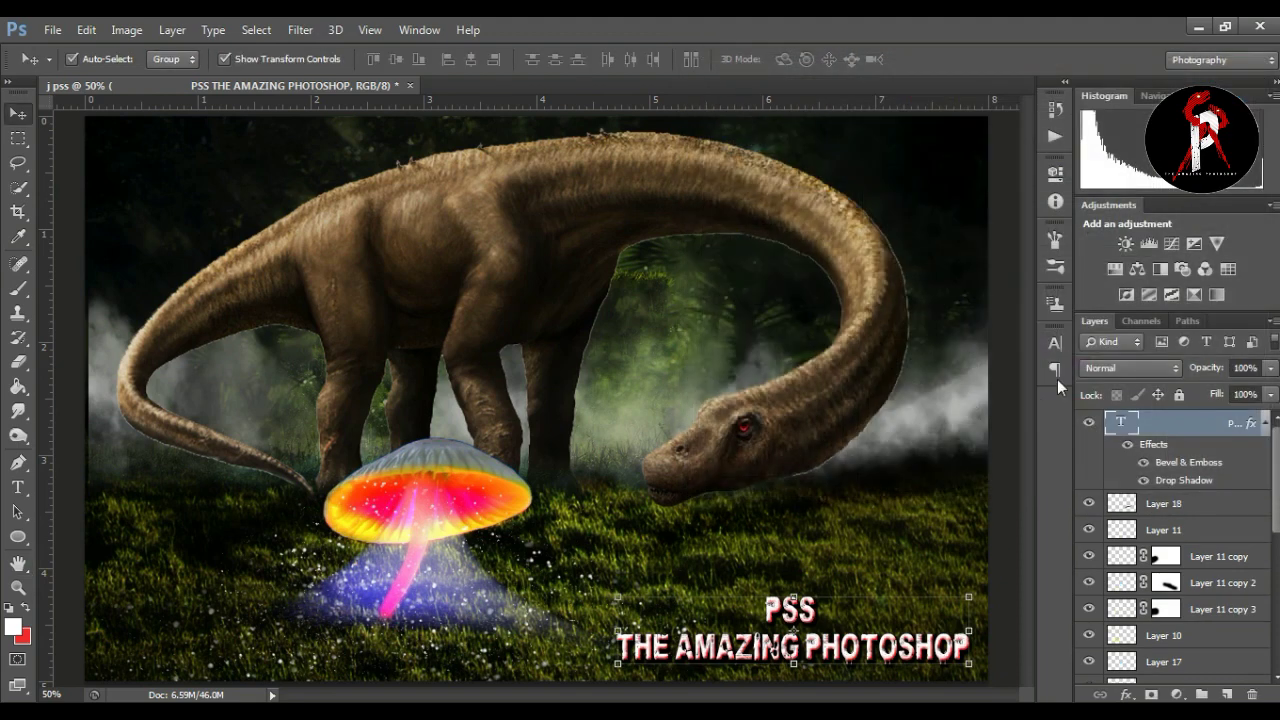
# Reposition the 'PSS THE AMAZING PHOTOSHOP' title snugly into the bottom-right corner, keeping its original height
pyautogui.click(1004, 440)
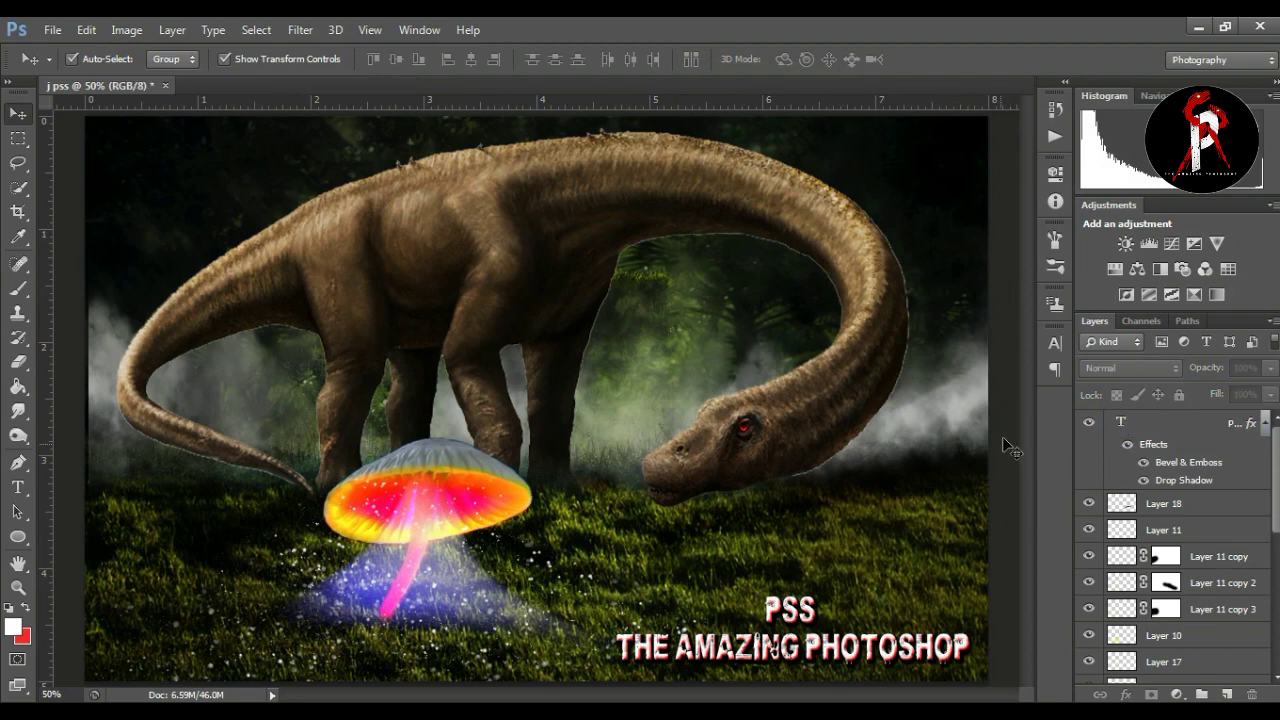
pyautogui.click(921, 651)
pyautogui.moveTo(967, 601); pyautogui.dragTo(957, 655)
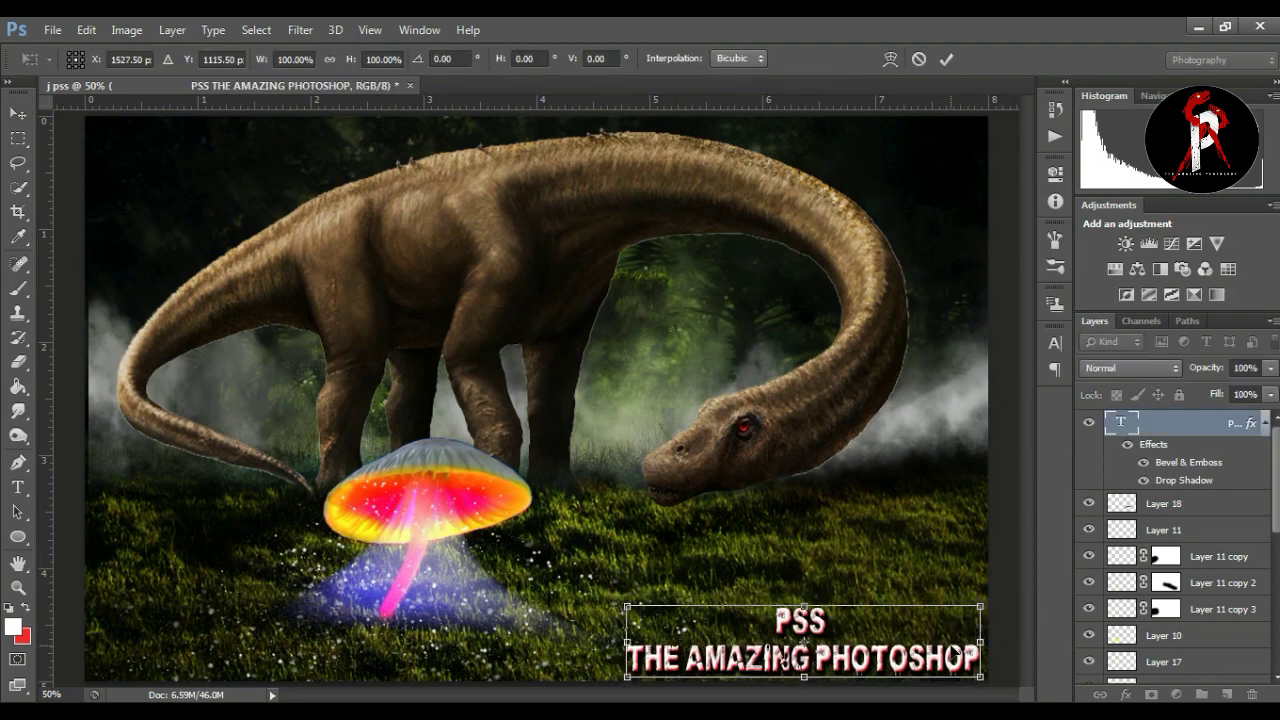
pyautogui.moveTo(805, 603); pyautogui.dragTo(805, 594)
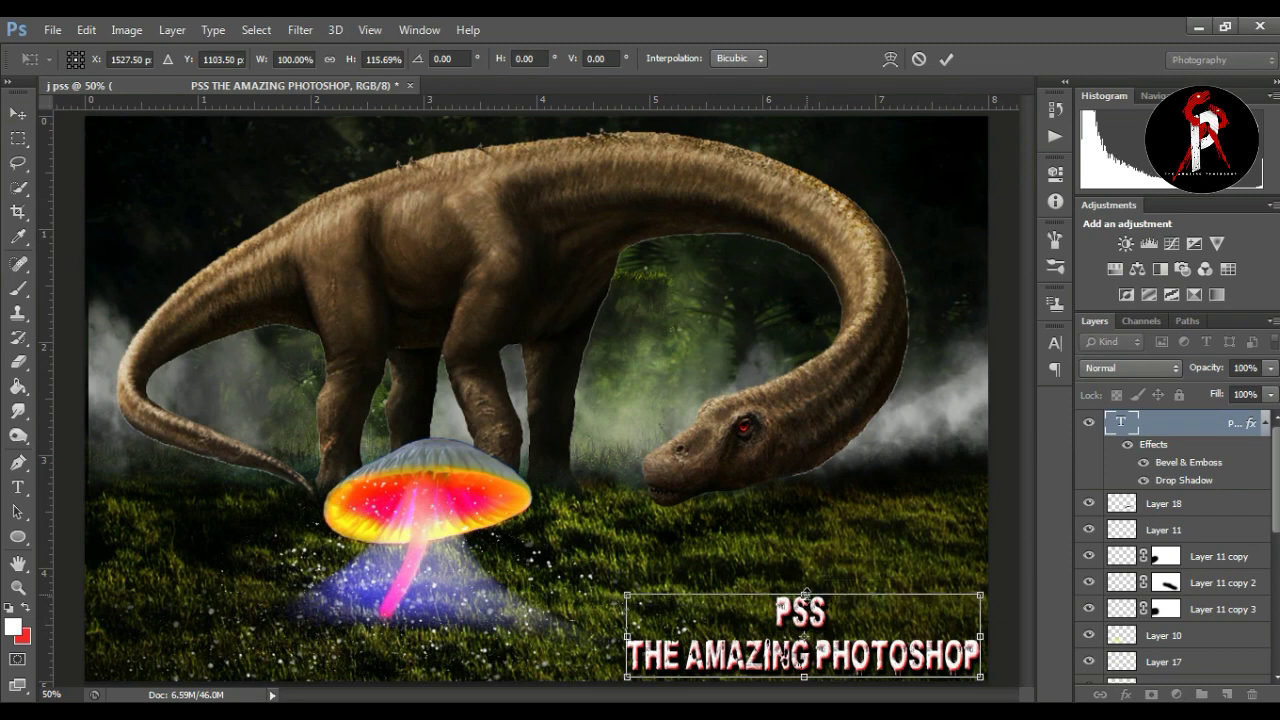
pyautogui.moveTo(621, 591); pyautogui.dragTo(622, 603)
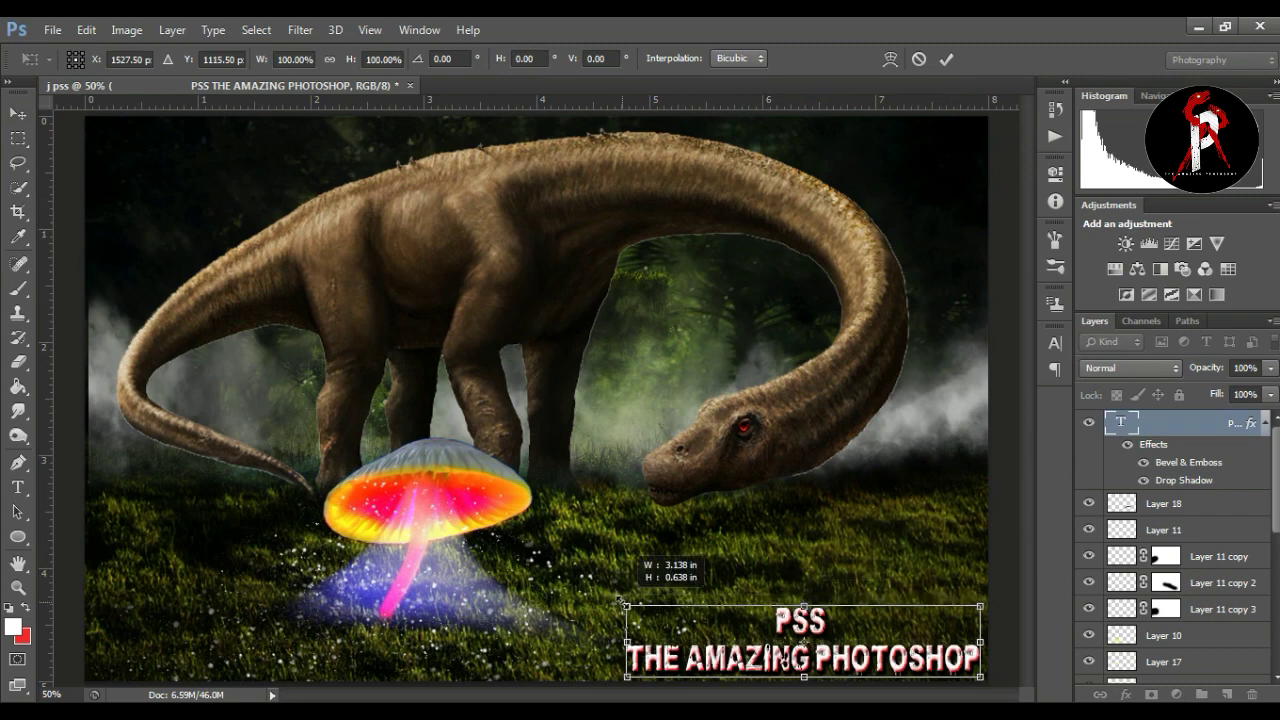
pyautogui.moveTo(858, 668); pyautogui.dragTo(858, 657)
pyautogui.press('Return')
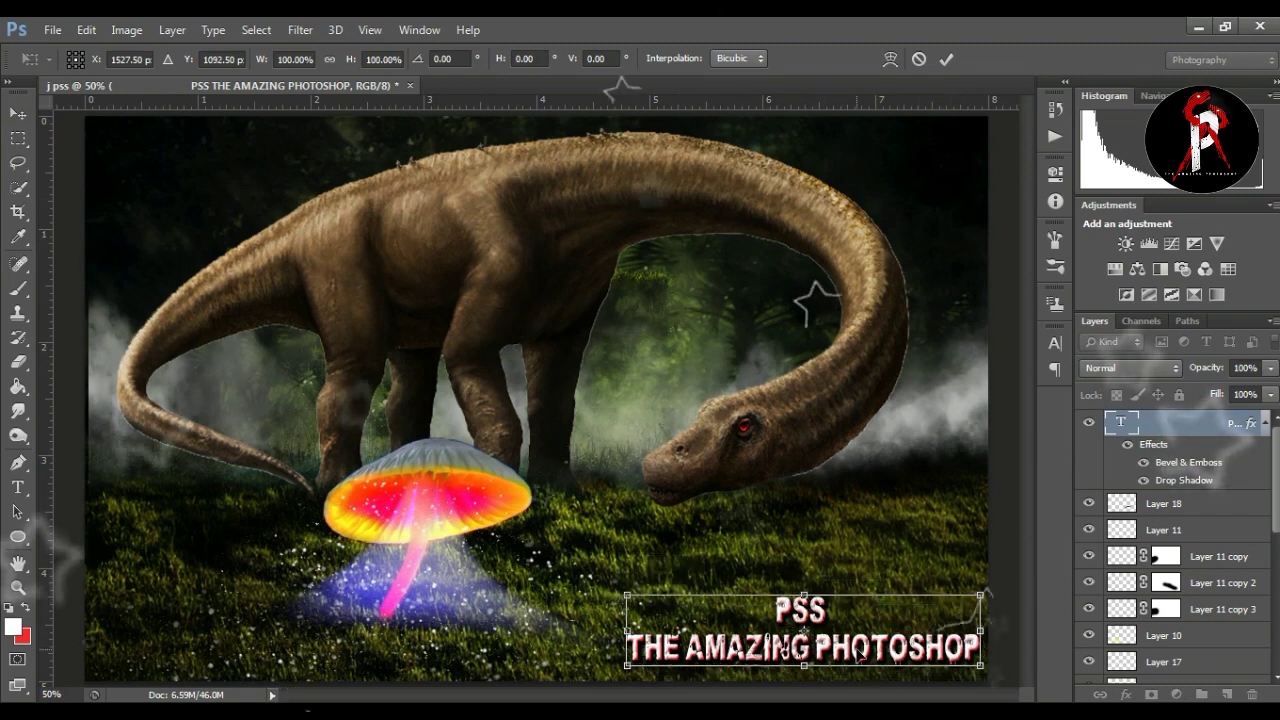